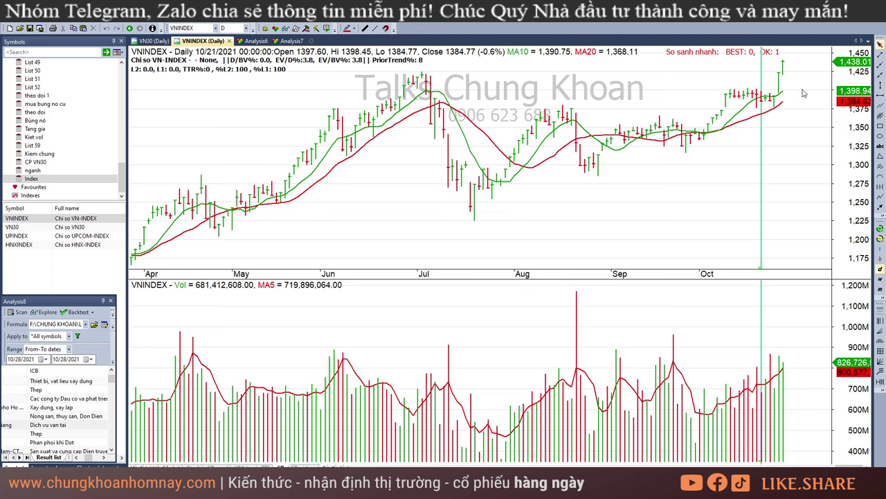
- Inspect the VNINDEX daily price and volume data for 10/28, 10/11, 10/21 and 10/25/2021 on the chart
left_click(785, 75)
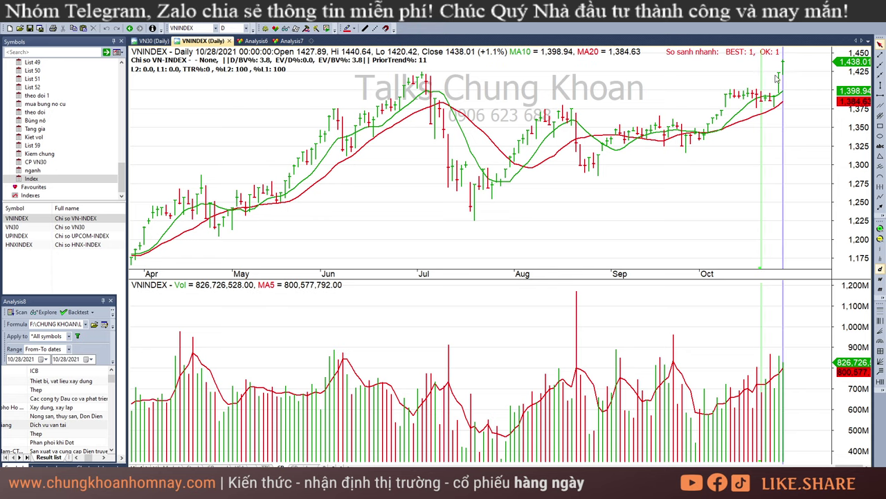
left_click(727, 102)
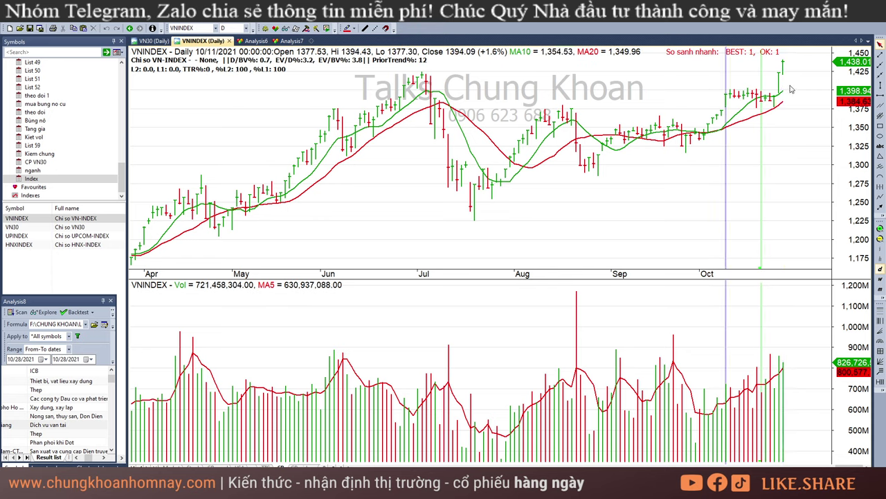
left_click(763, 108)
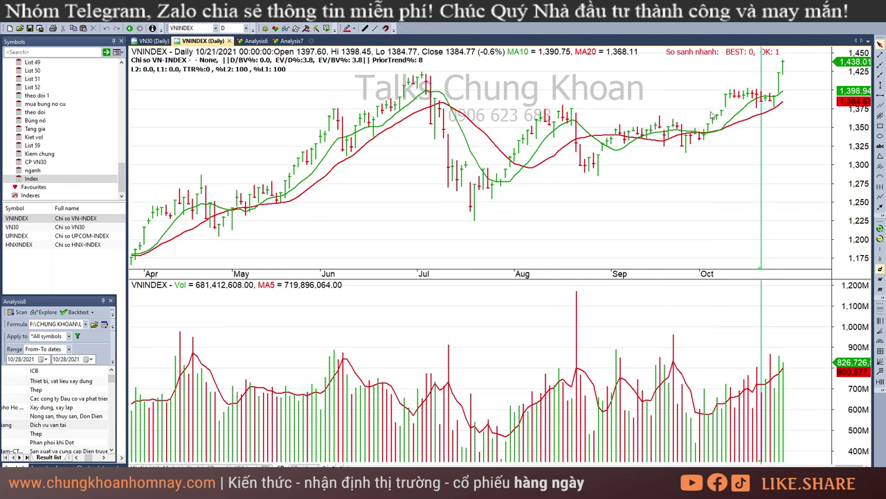
left_click(771, 110)
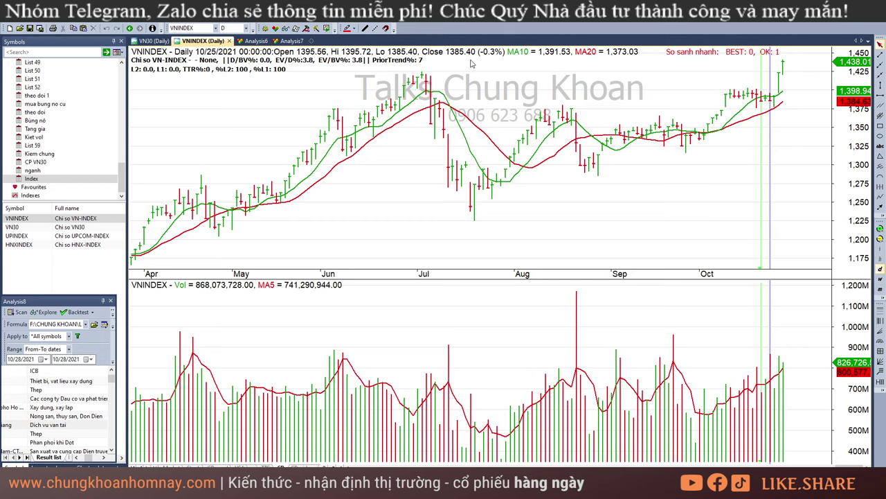
left_click(764, 120)
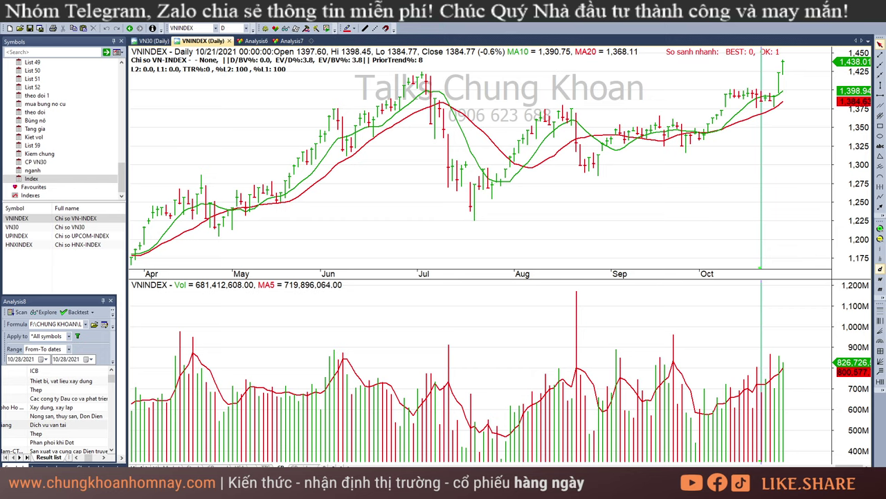
- Switch to the Excel sector table and fill the ~Cac dich vu ho tro kinh doanh cell with yellow
key("alt+Tab")
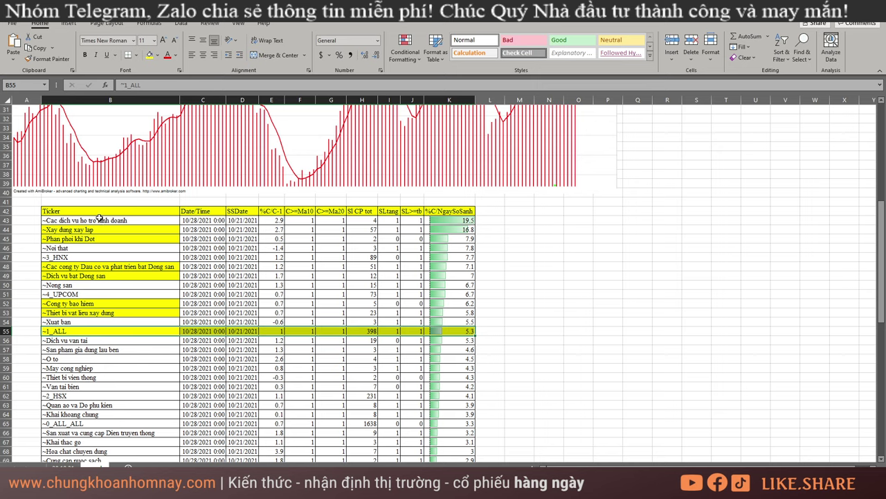
left_click(107, 220)
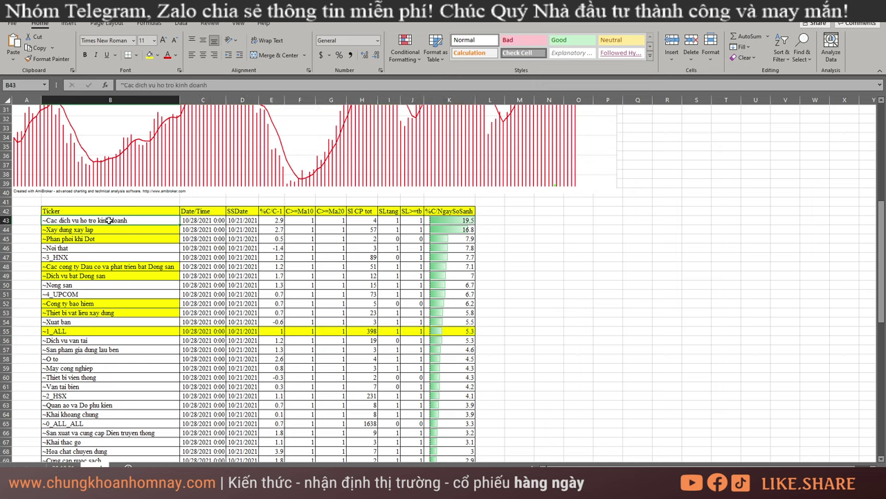
left_click(149, 55)
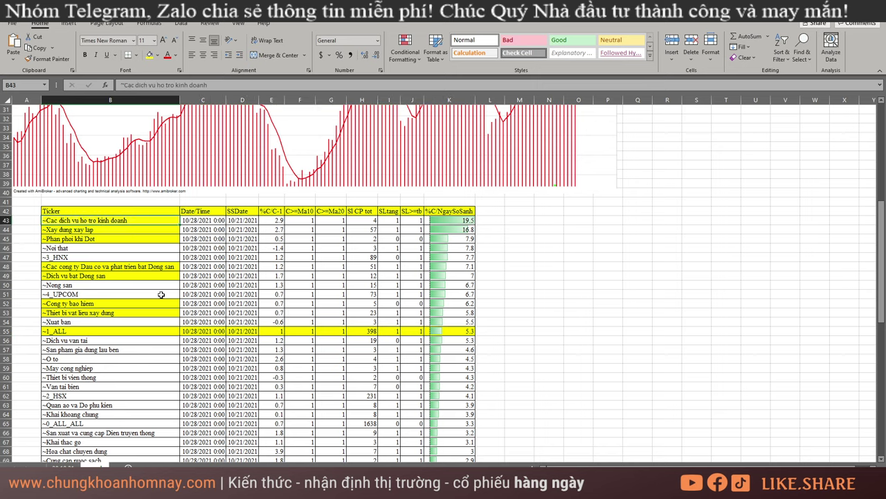
- Review the leading sectors above the ~1_ALL row, from ~Xay dung xay lap down to ~Xuat ban
left_click(65, 229)
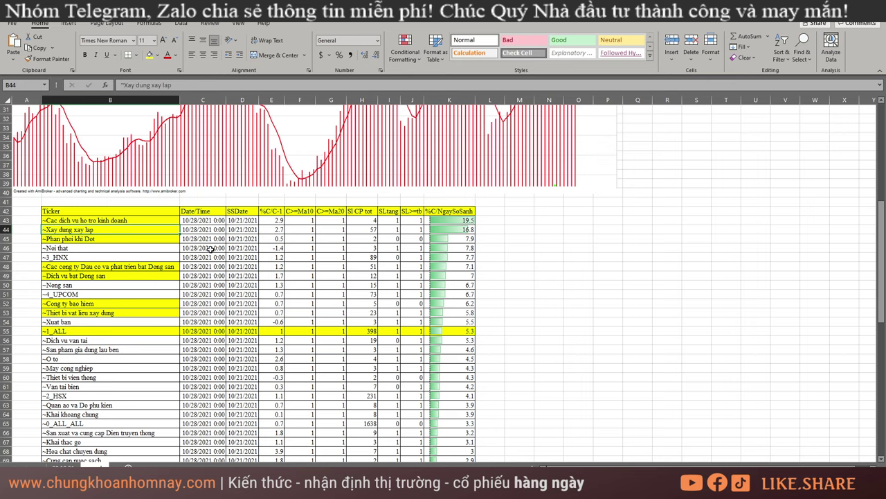
left_click(126, 241)
left_click(105, 247)
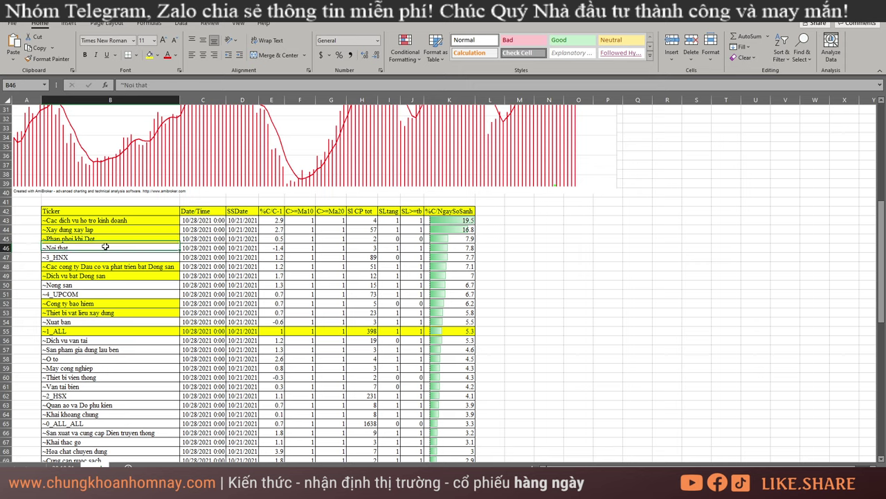
left_click(132, 267)
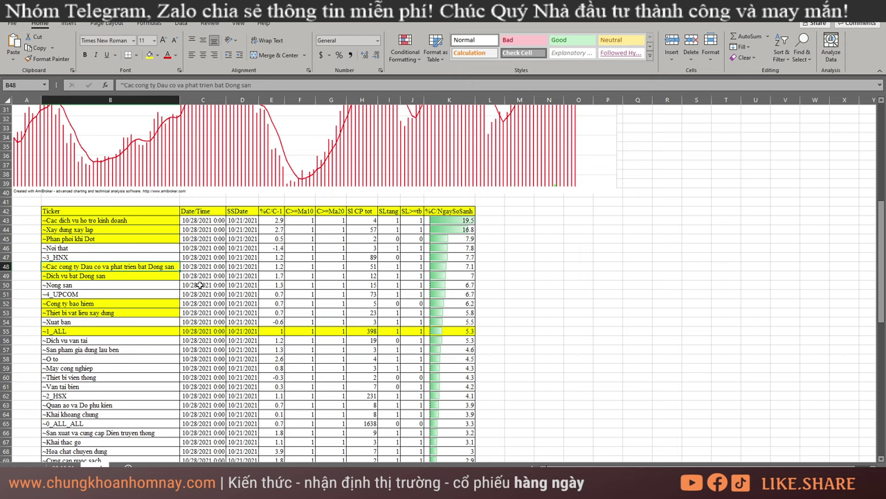
left_click(108, 275)
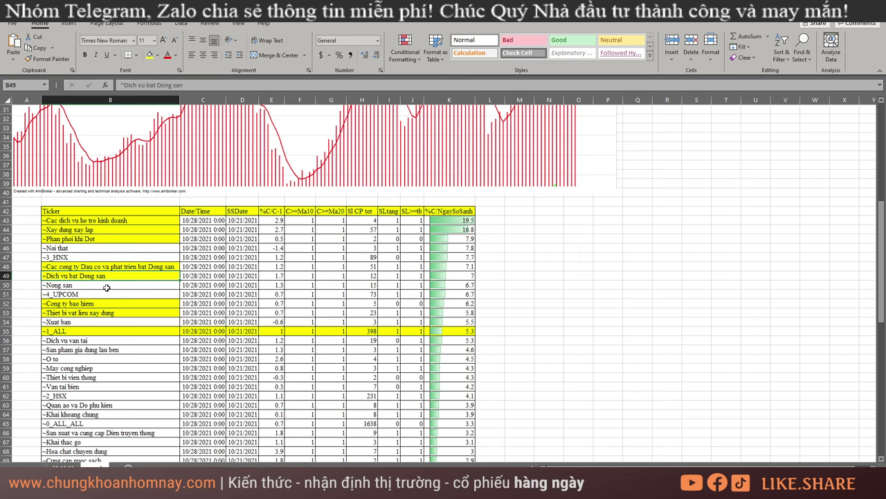
left_click_drag(96, 303, 133, 320)
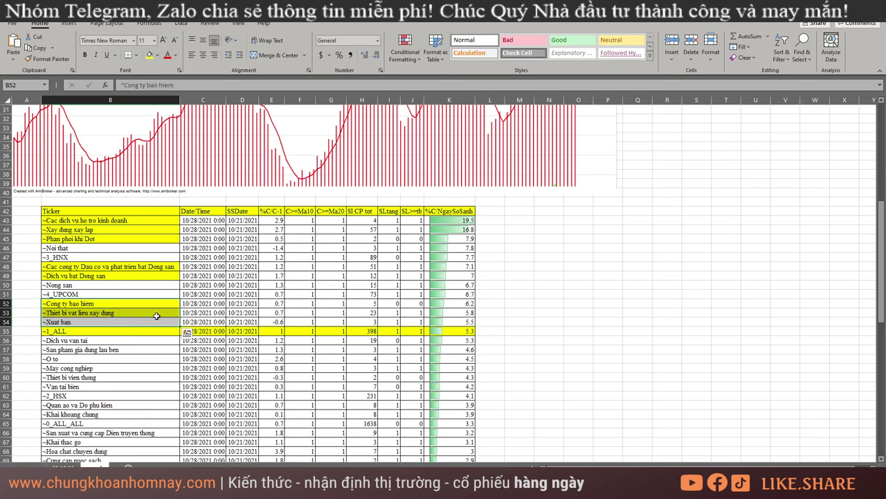
- Review the sectors below the ~1_ALL row, including ~Dich vu van tai, ~Hoa chat chuyen dung and ~Cong nghe phan mem
scroll(160, 306, "down", 3)
left_click(81, 260)
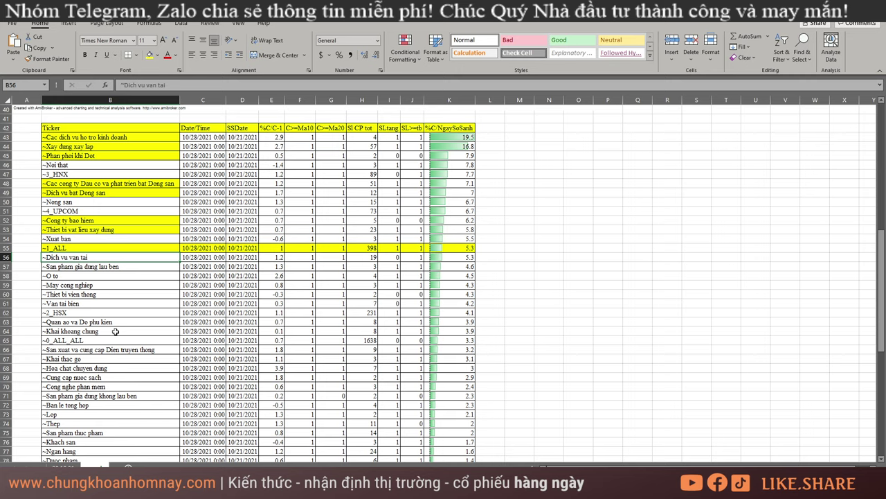
scroll(104, 327, "down", 2)
left_click(108, 313)
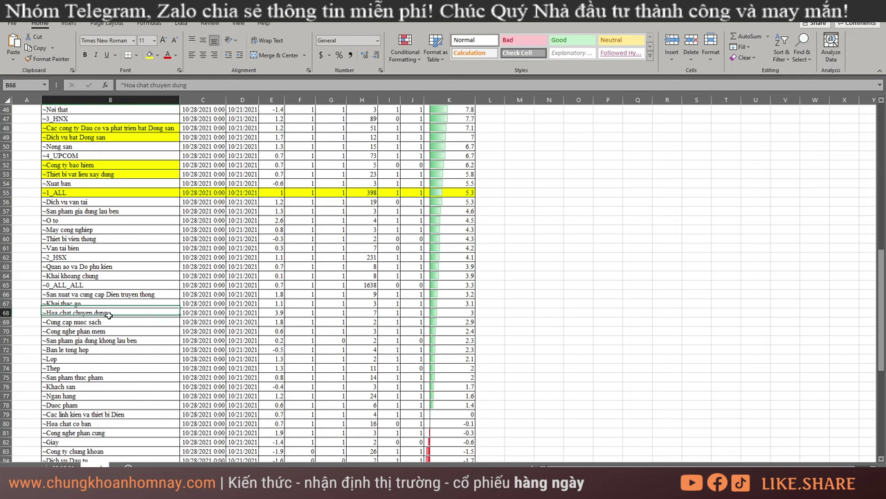
left_click(113, 332)
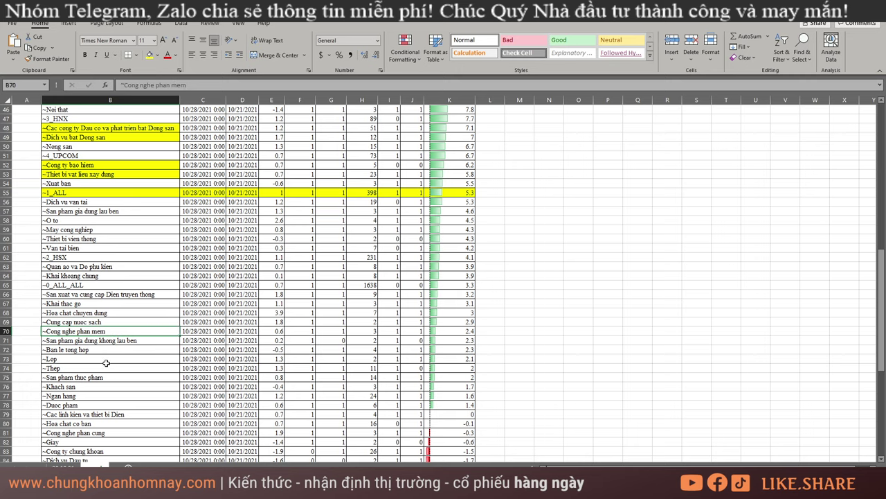
- Fill the ~Thep, ~Ngan hang and ~Hoa chat co ban sector cells with yellow
left_click(81, 368)
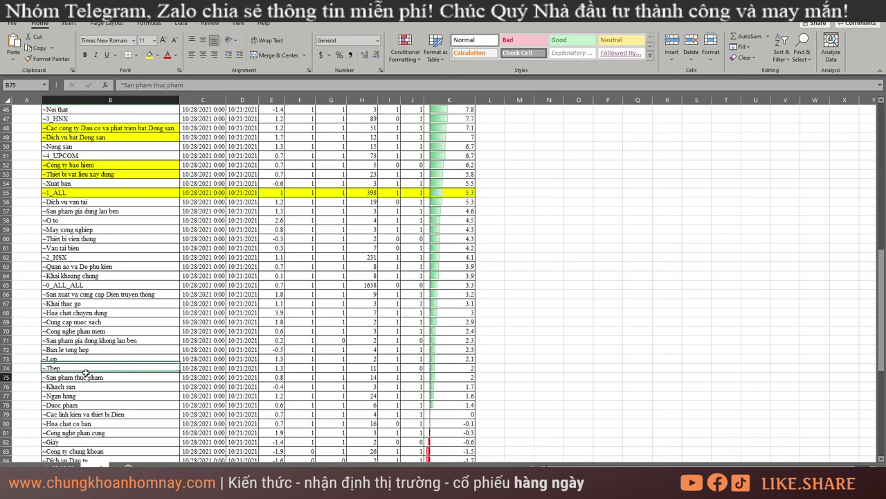
left_click(149, 54)
scroll(84, 330, "down", 3)
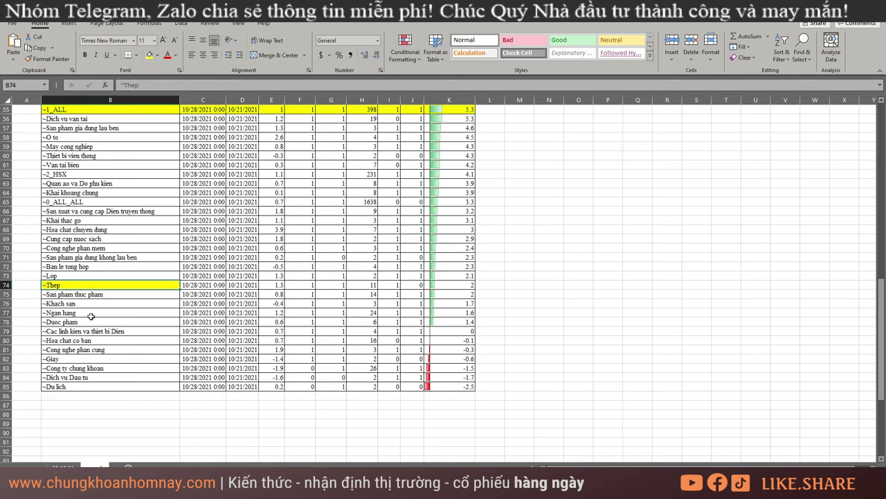
left_click(90, 312)
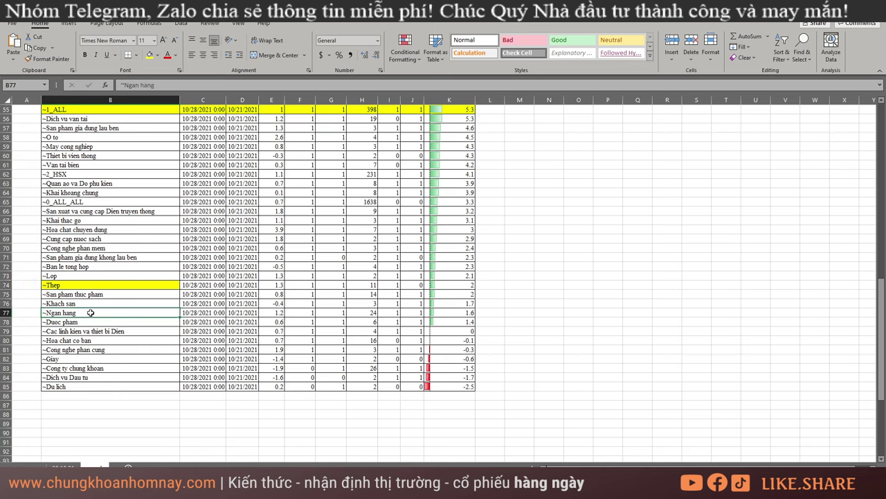
left_click(149, 55)
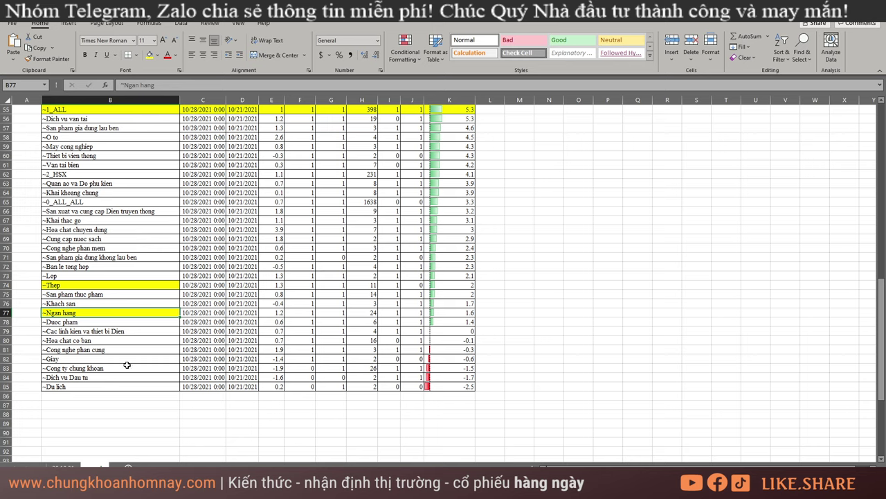
left_click(83, 340)
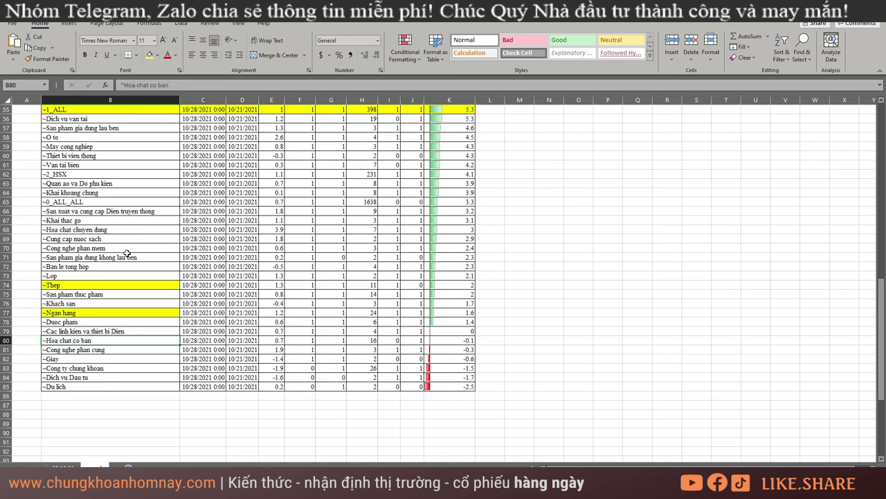
left_click(149, 54)
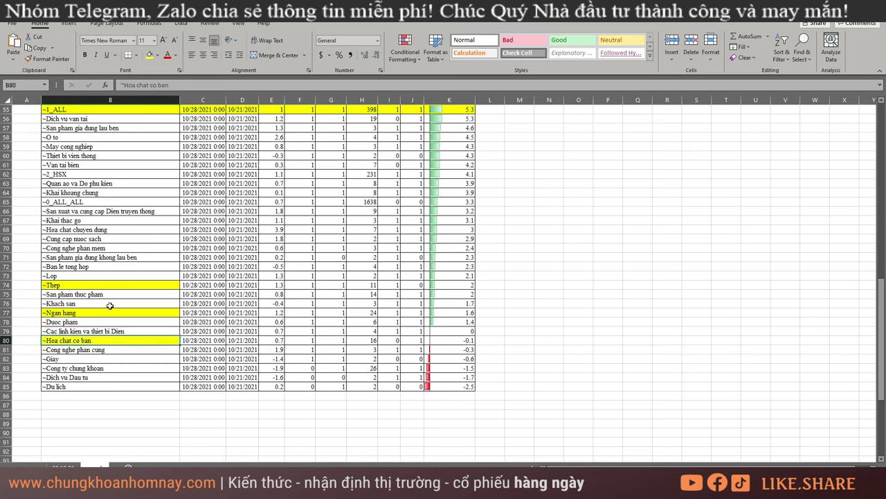
- Compare the sector rows ranked above the ~1_ALL benchmark row with those ranked below it, then clear the range selection
scroll(121, 304, "up", 11)
left_click_drag(86, 303, 443, 423)
scroll(482, 435, "down", 5)
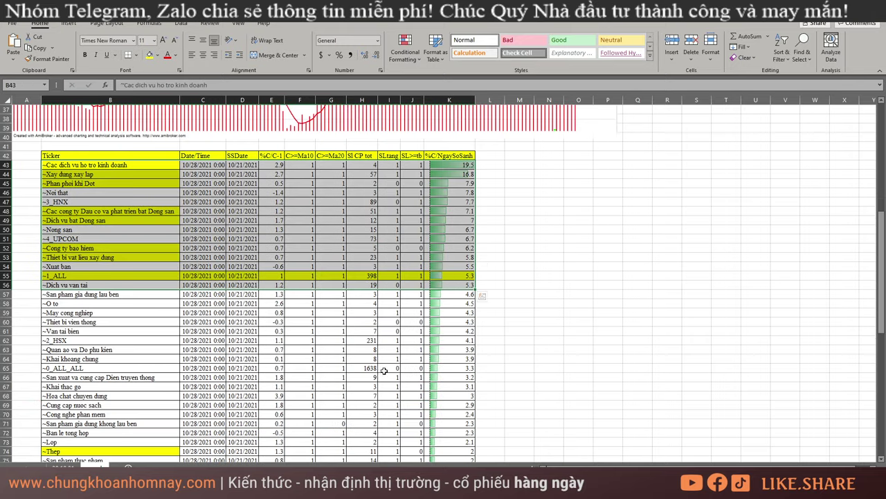
left_click_drag(106, 166, 445, 275)
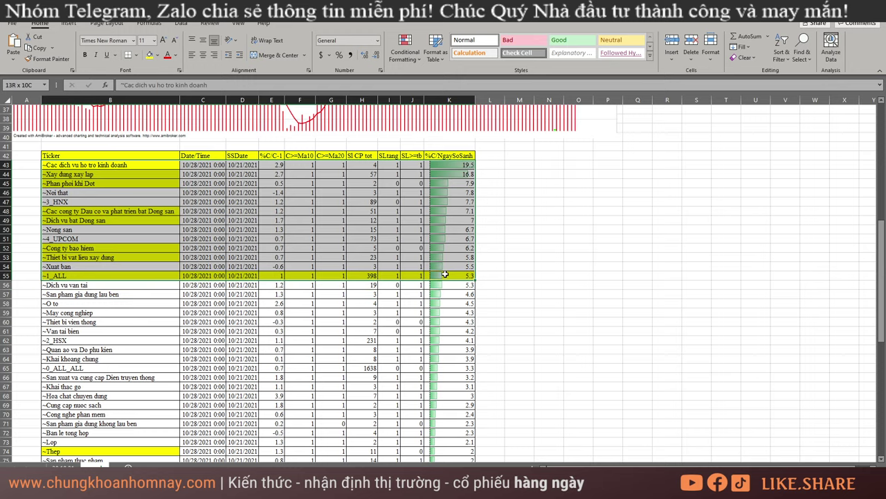
scroll(482, 288, "down", 6)
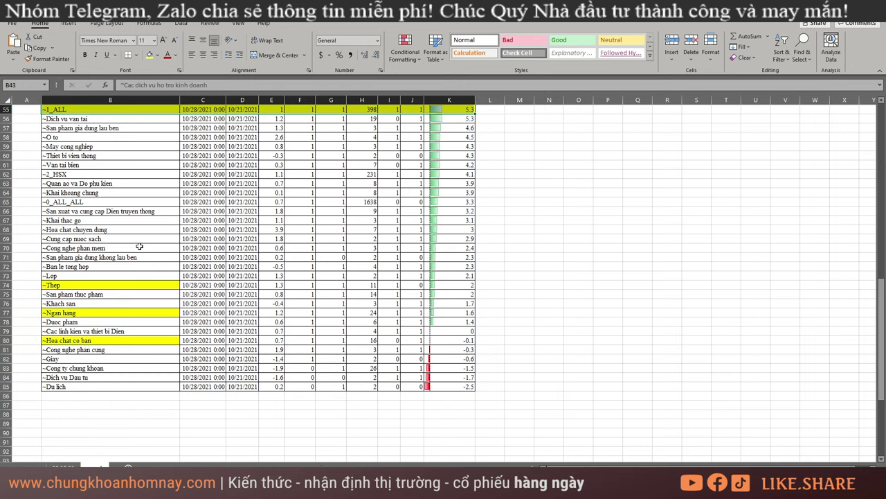
left_click_drag(111, 155, 457, 384)
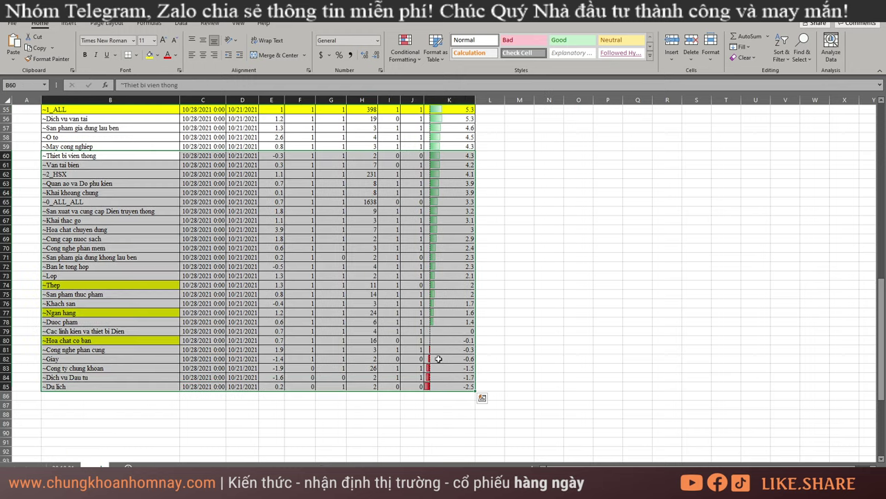
scroll(424, 342, "up", 4)
scroll(424, 341, "up", 1)
left_click_drag(69, 248, 481, 260)
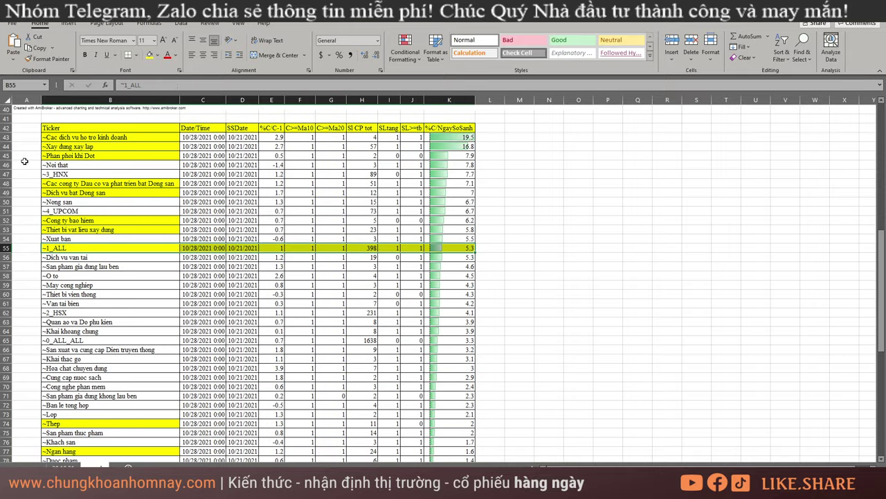
left_click_drag(59, 138, 455, 251)
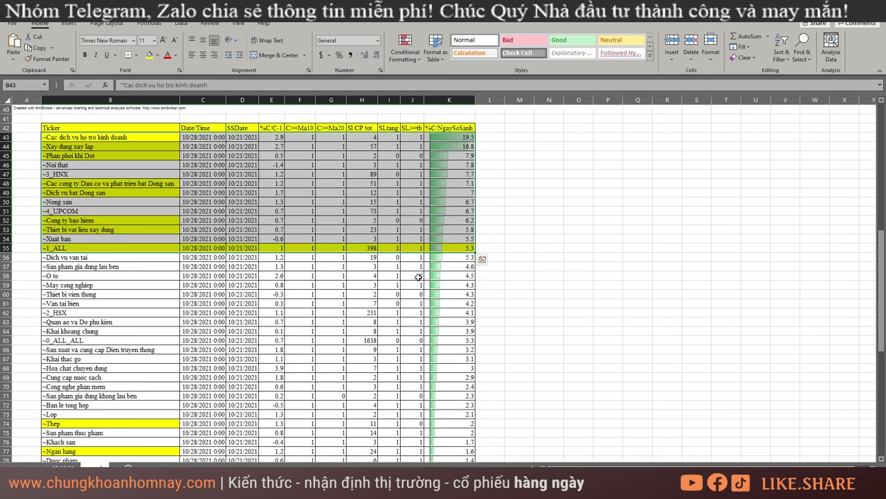
left_click(698, 248)
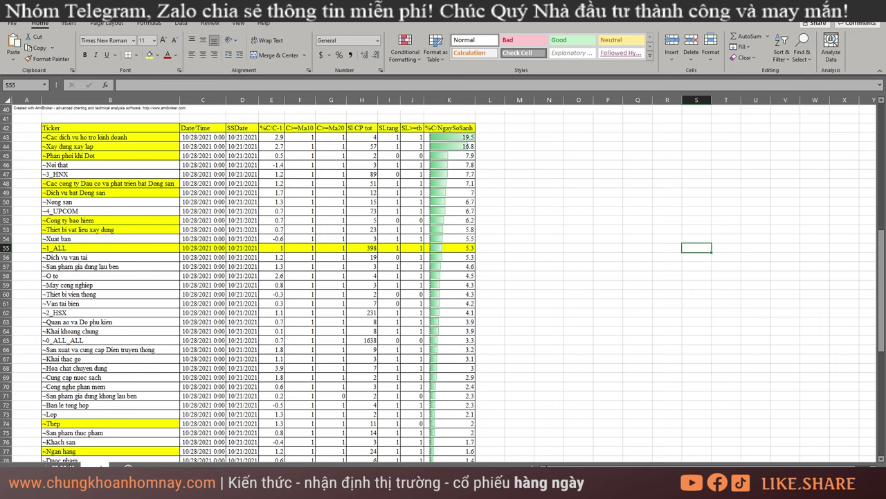
- Open the stock list sheet and filter the CP bùng nổ column to show only the value 1
left_click(64, 465)
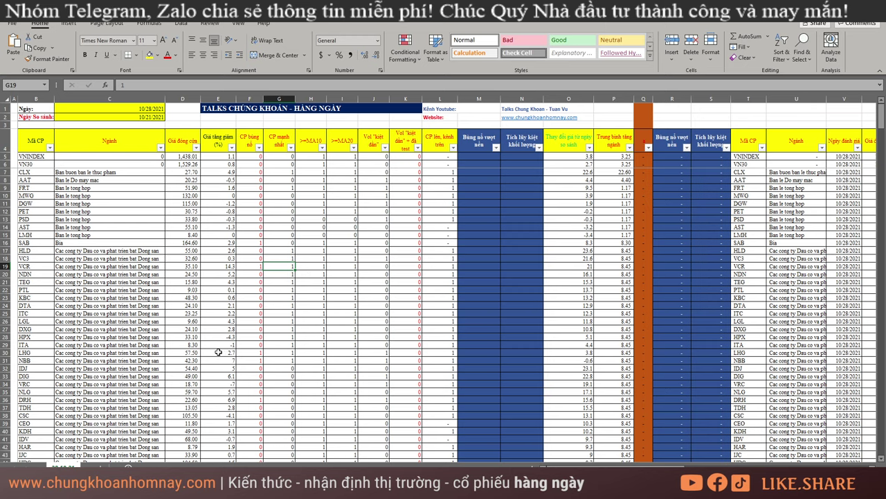
left_click(259, 148)
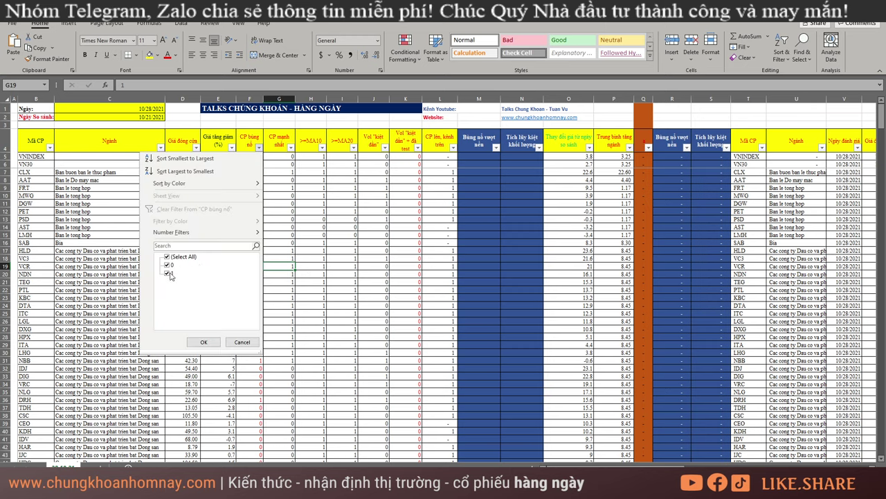
left_click(169, 258)
left_click(169, 276)
left_click(204, 342)
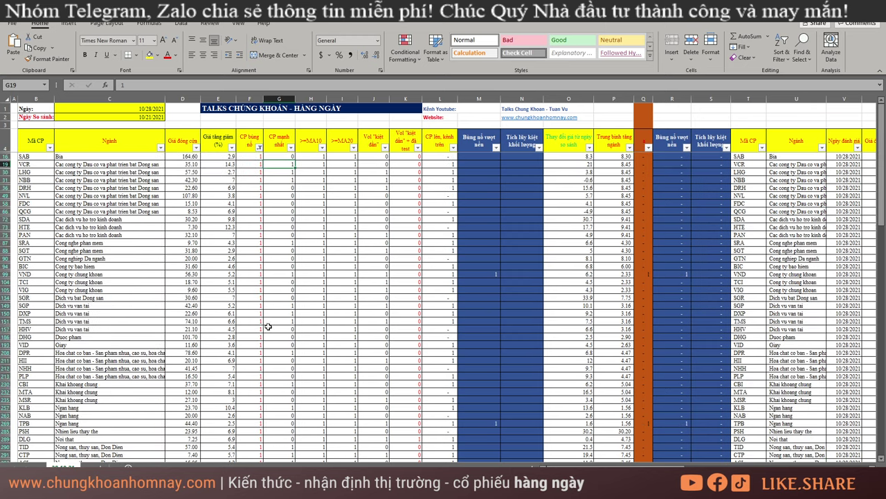
- Select the whole CP bùng nổ column to check its count and look through the filtered stocks
left_click(249, 99)
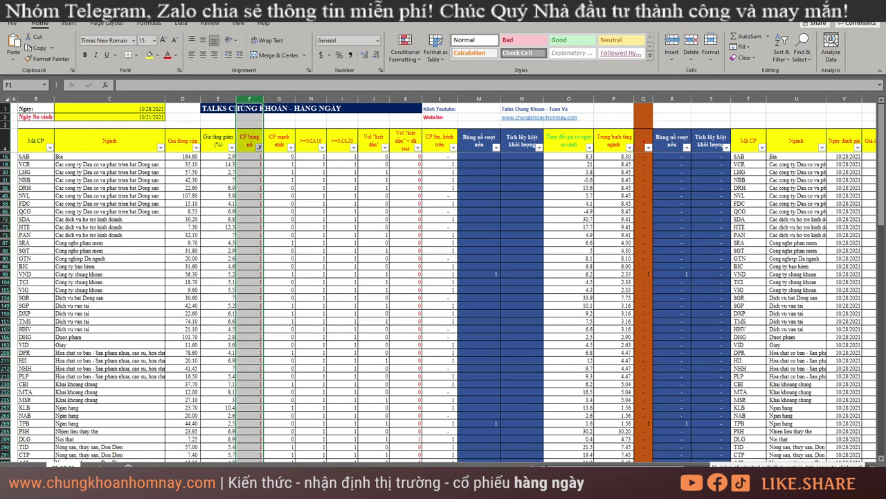
scroll(284, 270, "down", 3)
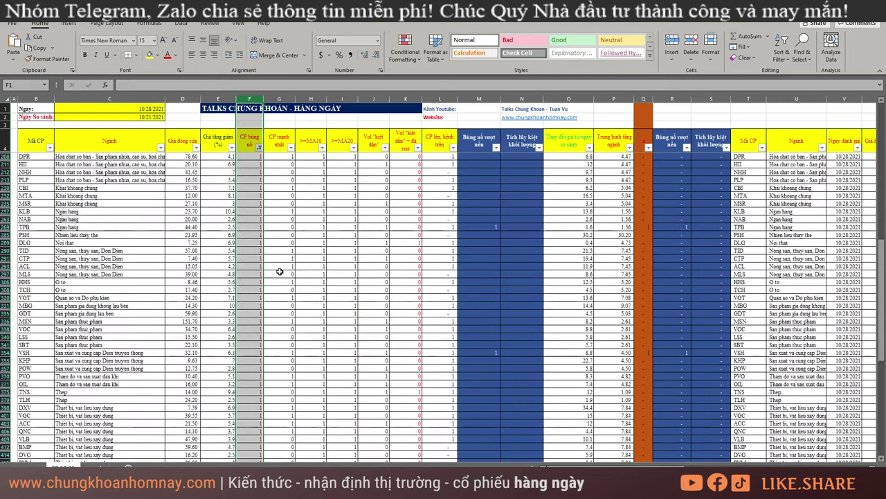
scroll(282, 270, "up", 3)
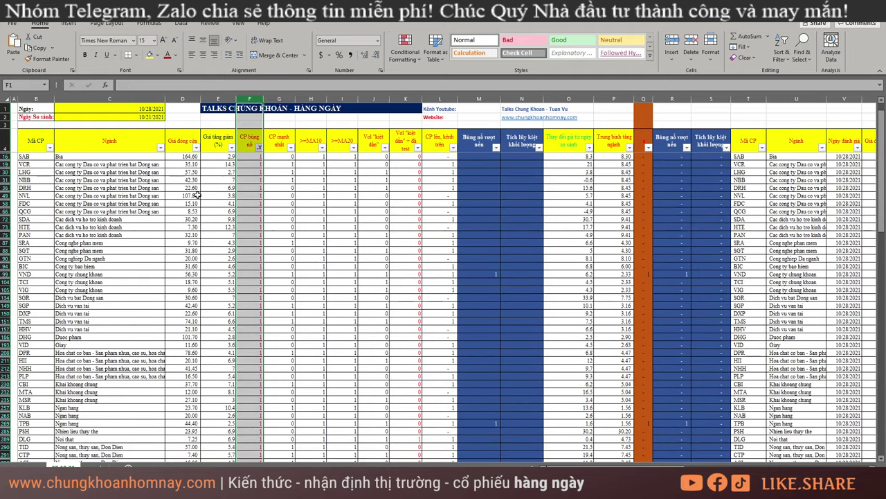
- Examine the filtered breakout stocks by sector, from the real estate group through transport, securities and basic chemicals
left_click_drag(111, 164, 211, 227)
left_click_drag(90, 305, 208, 352)
left_click(101, 281)
scroll(100, 282, "down", 2)
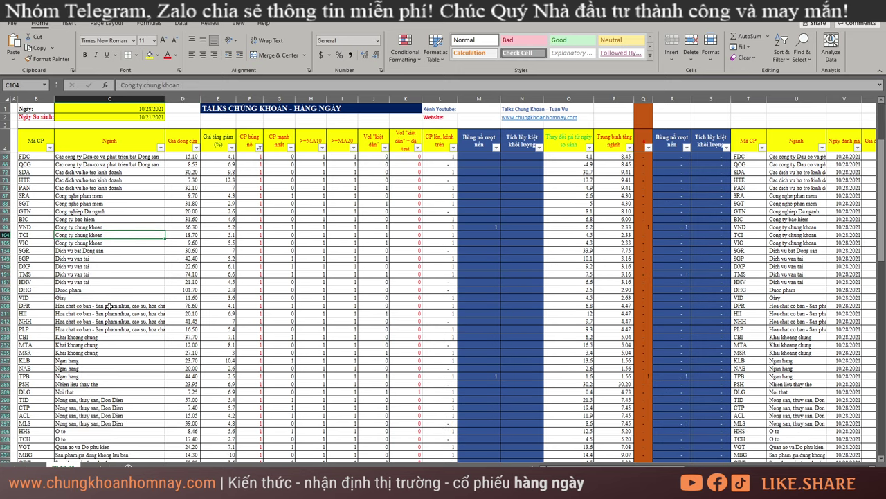
left_click_drag(107, 306, 157, 372)
scroll(157, 372, "down", 6)
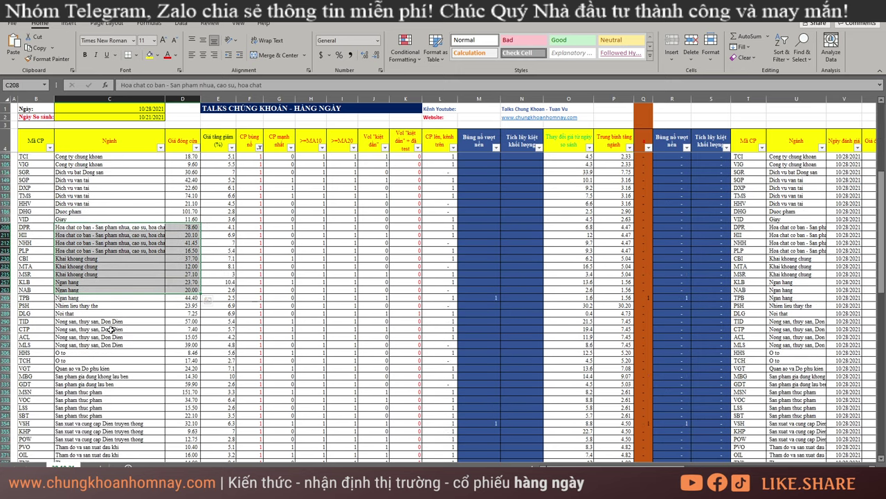
- Examine the remaining breakout stocks by sector, covering food products, building materials and construction, then return to the start of the list
left_click_drag(102, 307, 210, 342)
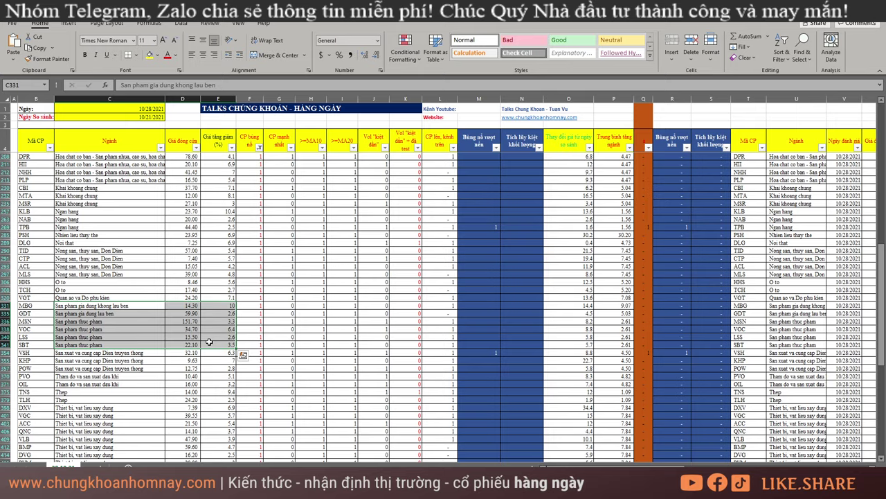
scroll(136, 332, "down", 3)
left_click(100, 328)
left_click_drag(99, 328, 226, 390)
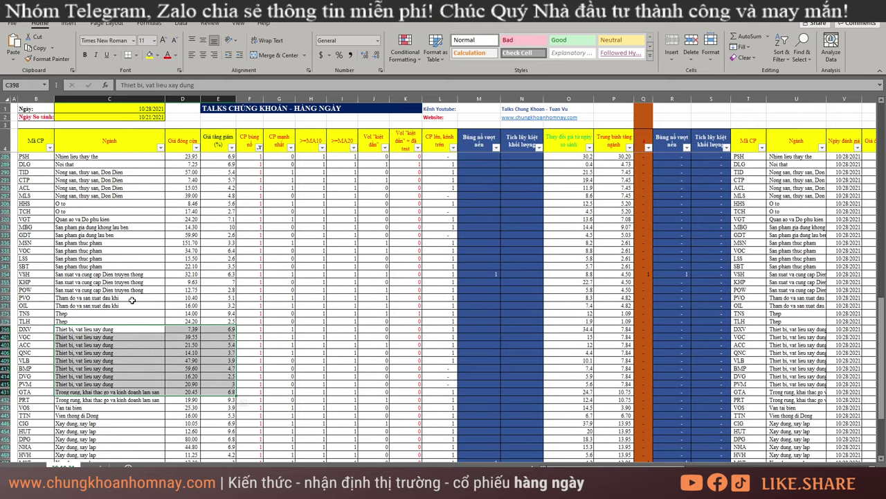
left_click(125, 281)
scroll(124, 281, "down", 5)
left_click_drag(93, 315, 237, 430)
scroll(370, 320, "up", 6)
scroll(370, 320, "up", 10)
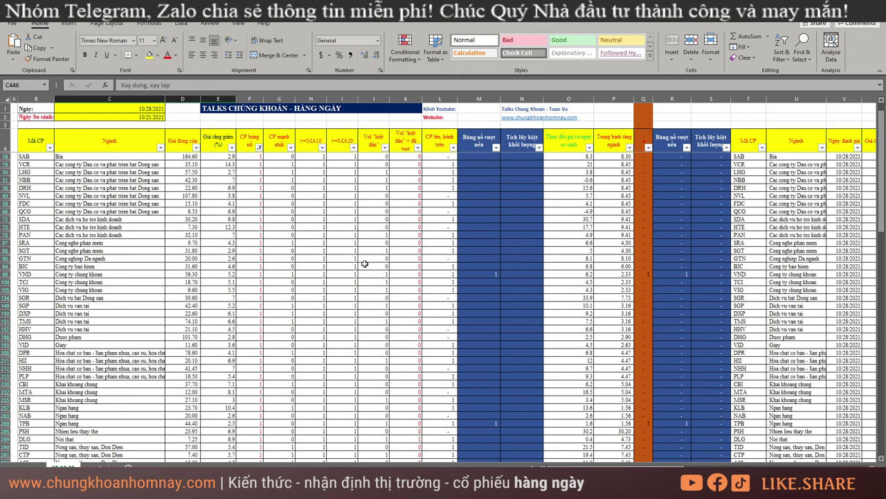
- Clear the CP bùng nổ filter, show only value 1 in Bùng nổ vượt nền, and select the listed stocks' codes and sectors
key("alt+a")
key("c")
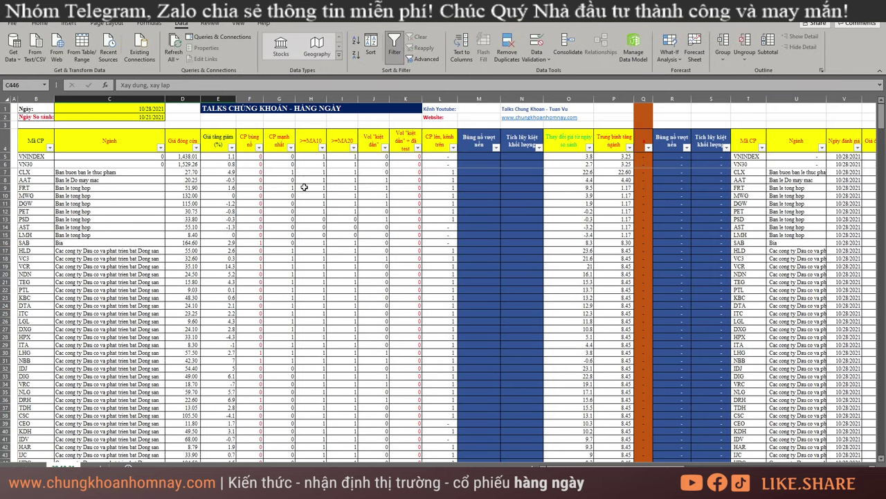
left_click(433, 291)
left_click(496, 148)
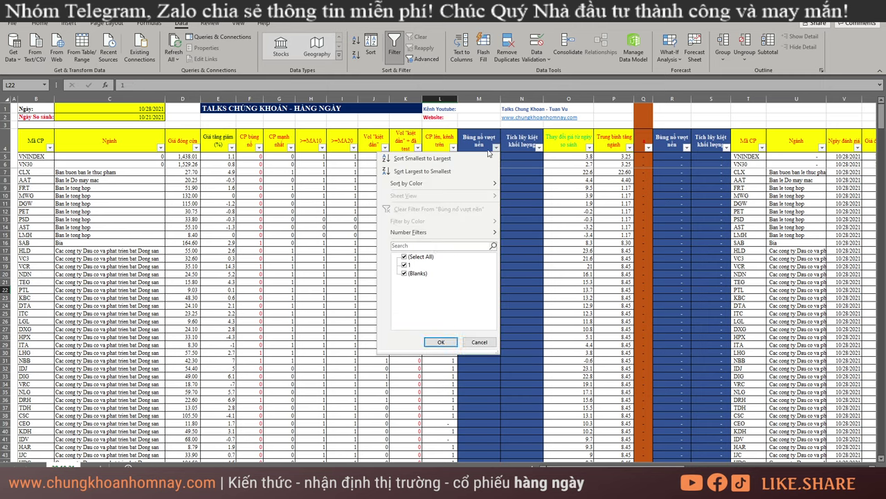
left_click(420, 257)
left_click(406, 265)
left_click(441, 342)
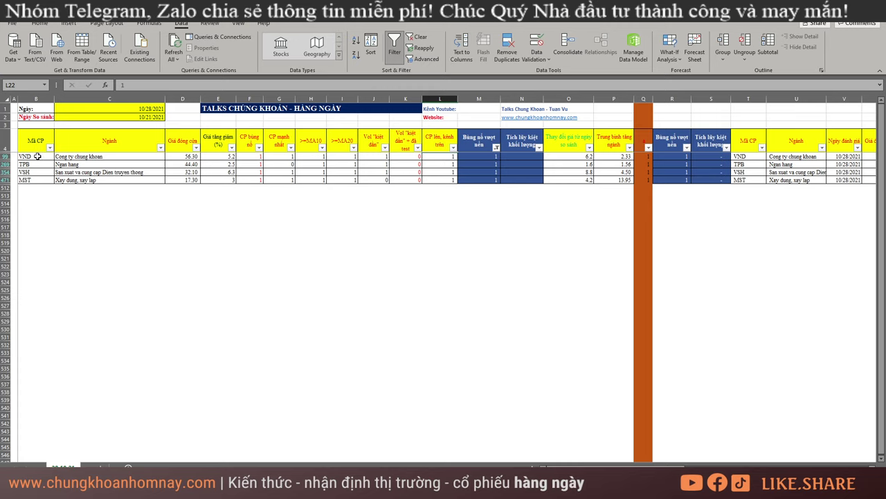
left_click_drag(35, 156, 173, 190)
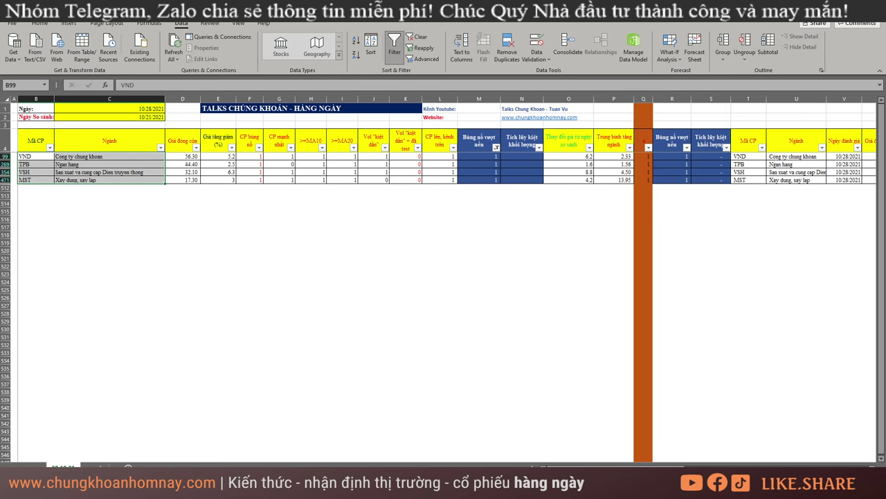
- Switch to AmiBroker, load the VND daily chart and inspect its 10/28/2021 bar against the shaded price base
key("alt+Tab")
left_click(806, 203)
left_click(196, 29)
type("vnd")
key("Return")
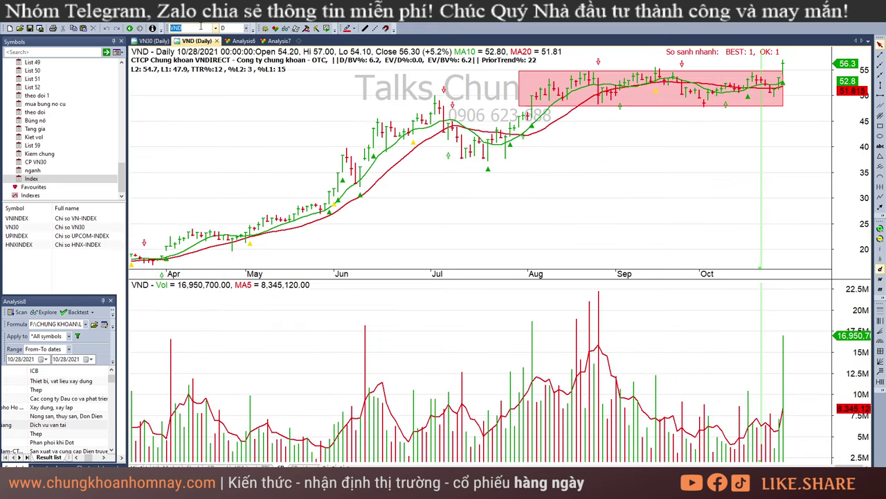
left_click(786, 137)
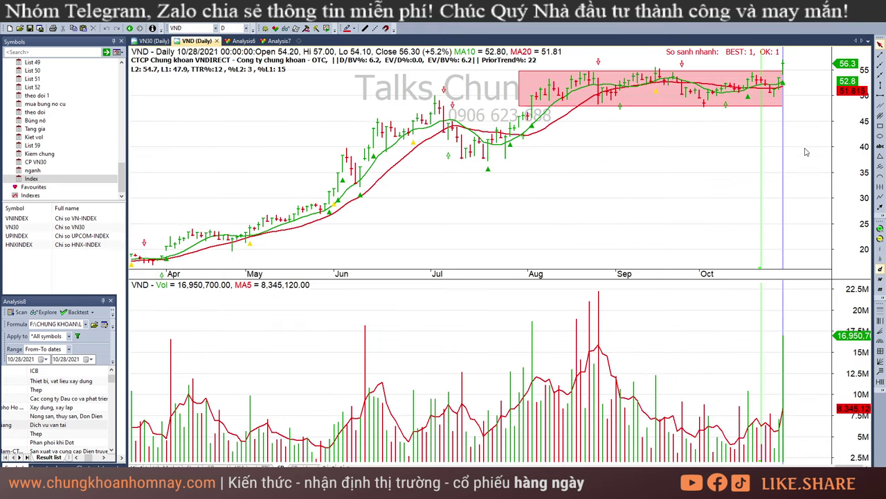
left_click(721, 181)
left_click(776, 128)
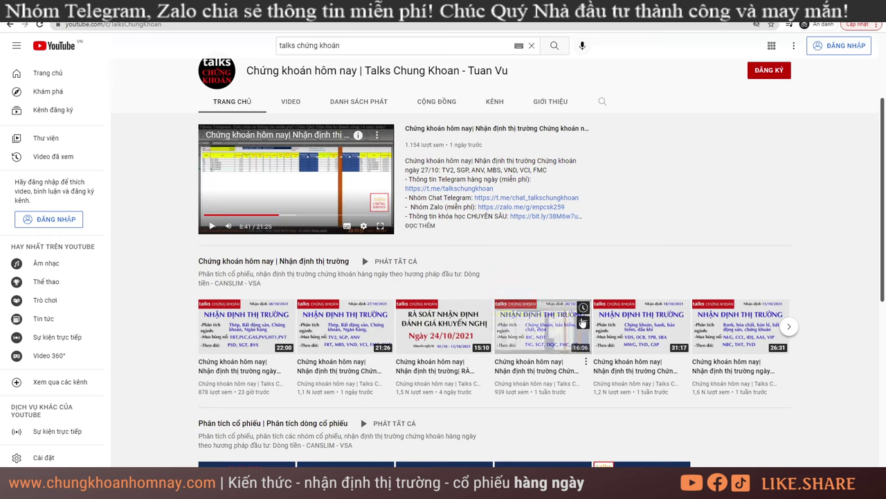
- Look through the recent market commentary videos on the Talks Chung Khoan YouTube channel in the browser
scroll(738, 392, "down", 3)
mouse_move(346, 268)
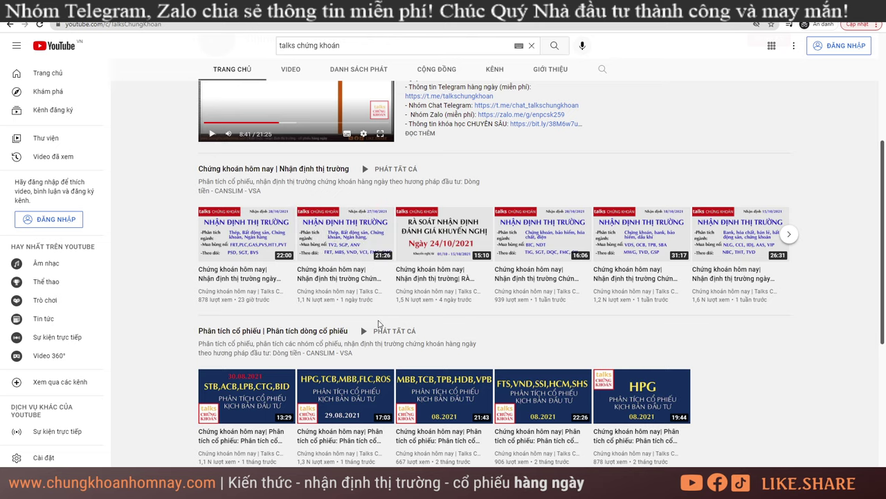
mouse_move(382, 296)
mouse_move(375, 217)
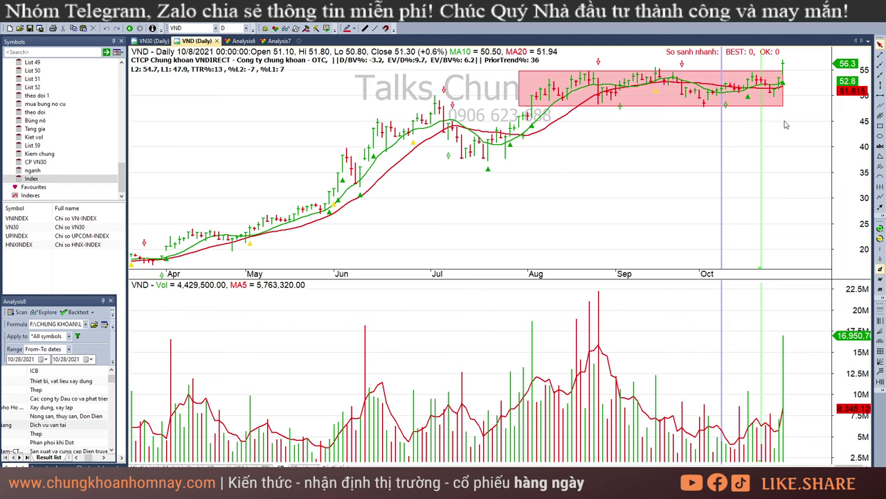
- Return to the VND chart in AmiBroker and compare its bars from 10/25/2021 to 10/28/2021
left_click(776, 141)
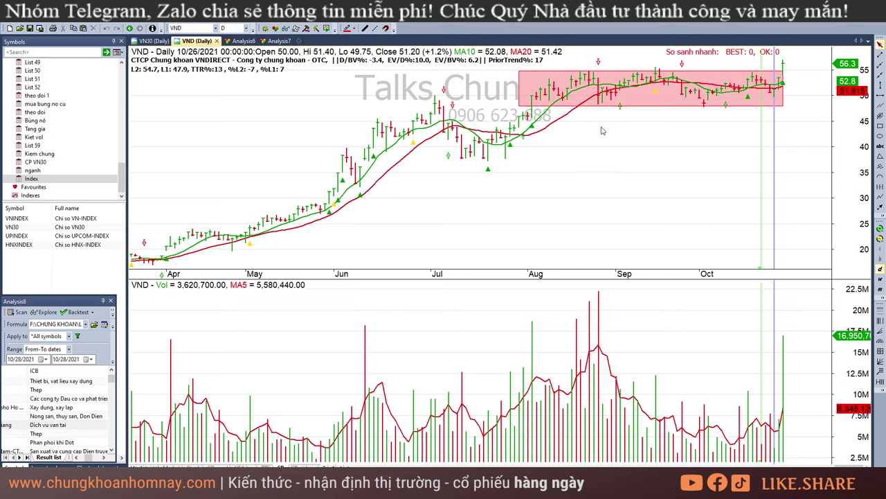
left_click(771, 123)
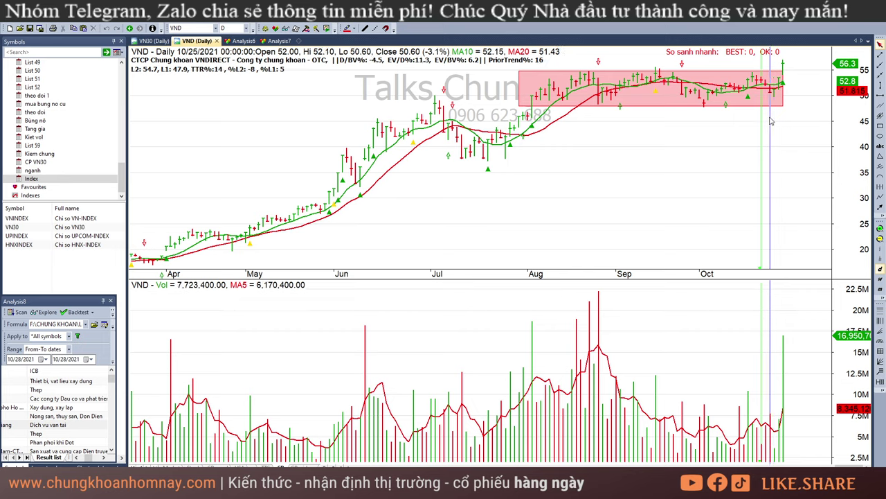
left_click(773, 122)
left_click(779, 125)
left_click(775, 123)
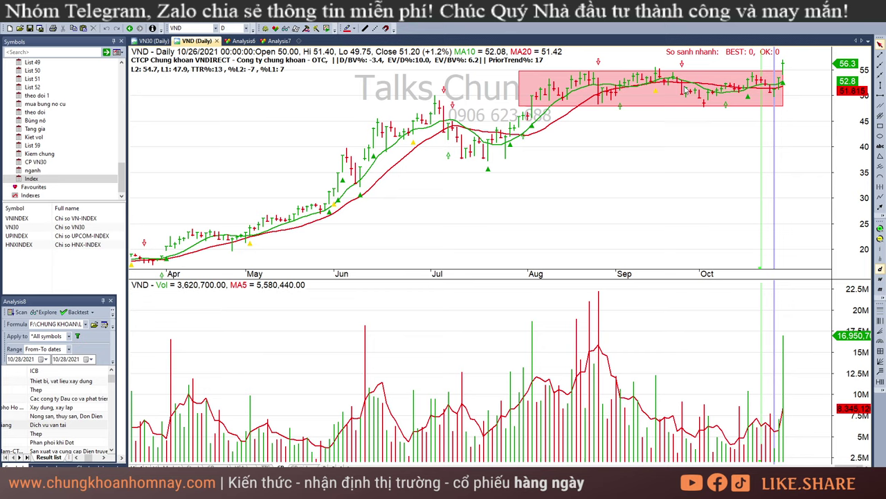
left_click(785, 66)
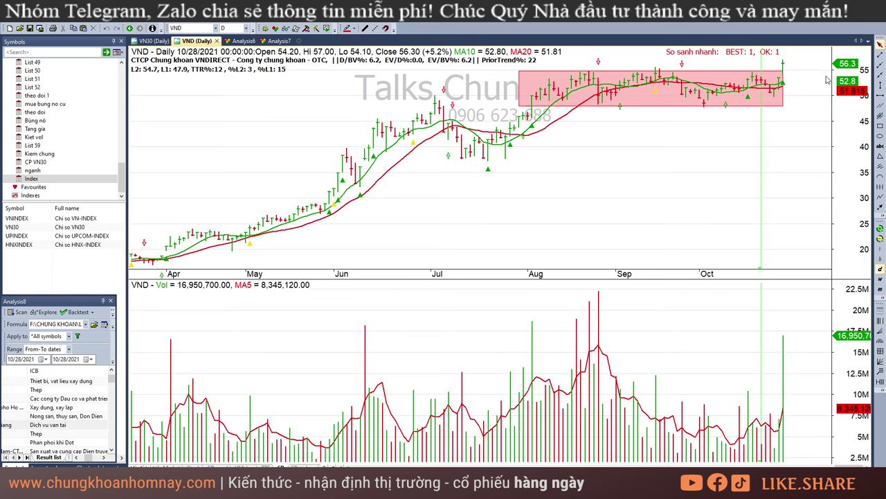
left_click(776, 115)
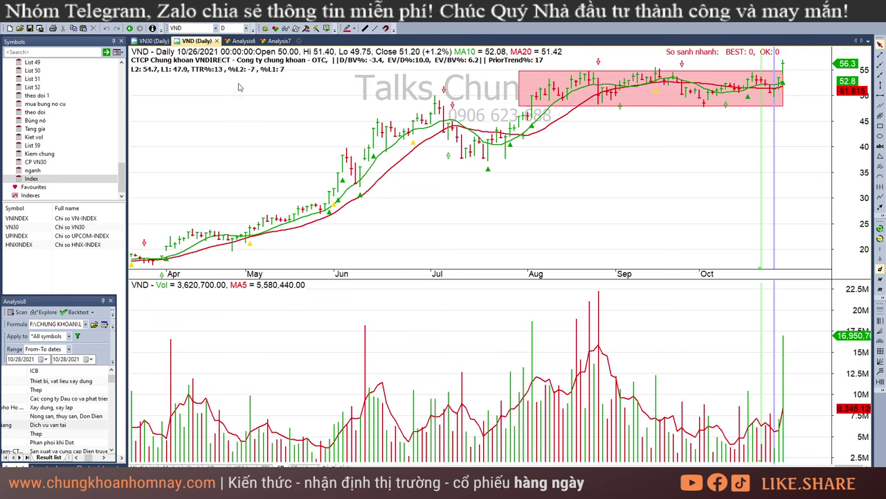
- Load the MBS daily chart and inspect the latest bars, including 10/26/2021
left_click(205, 29)
key("Return")
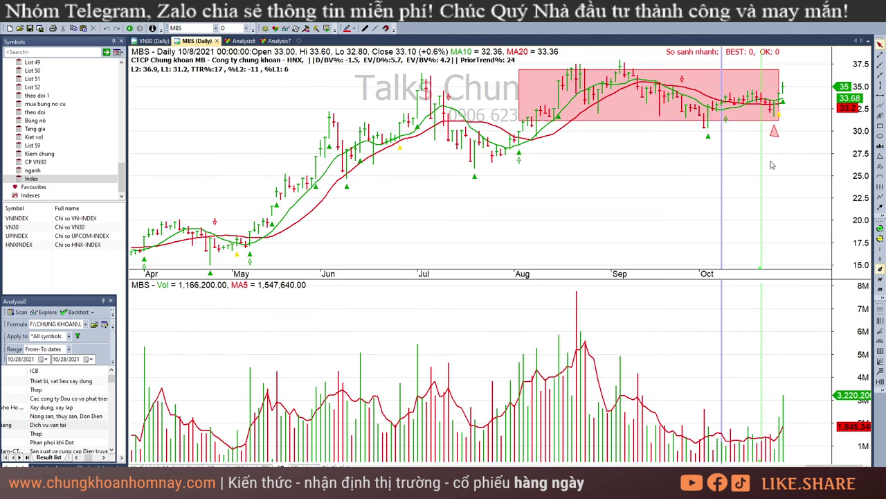
left_click(773, 165)
left_click(818, 137)
left_click(774, 163)
- Load the VCI daily chart and inspect the recent bars near its shaded price base
left_click(199, 28)
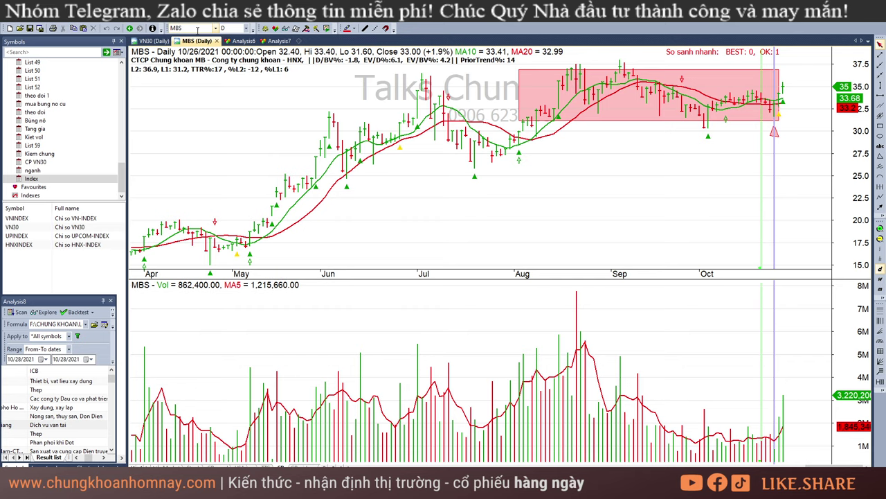
type("vci")
key("Return")
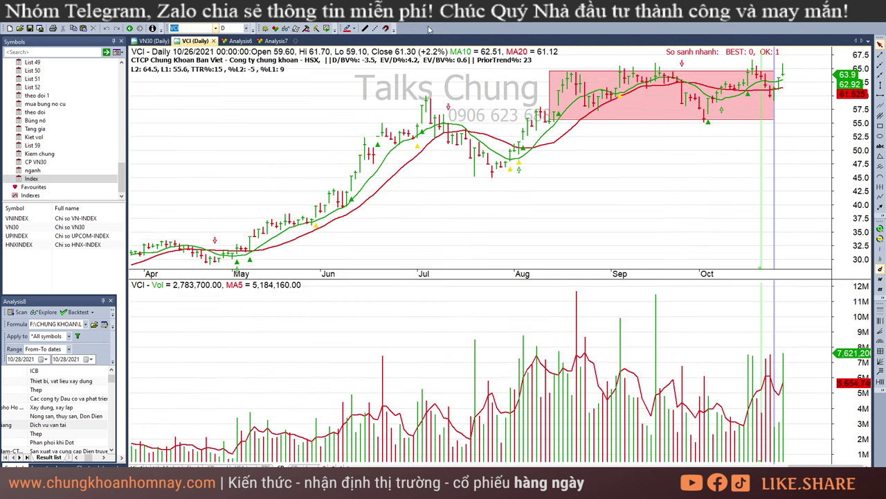
left_click(745, 178)
left_click(774, 140)
- Load the FRT daily chart and inspect the breakout bars above its shaded price base
left_click(194, 29)
type("frt")
key("Return")
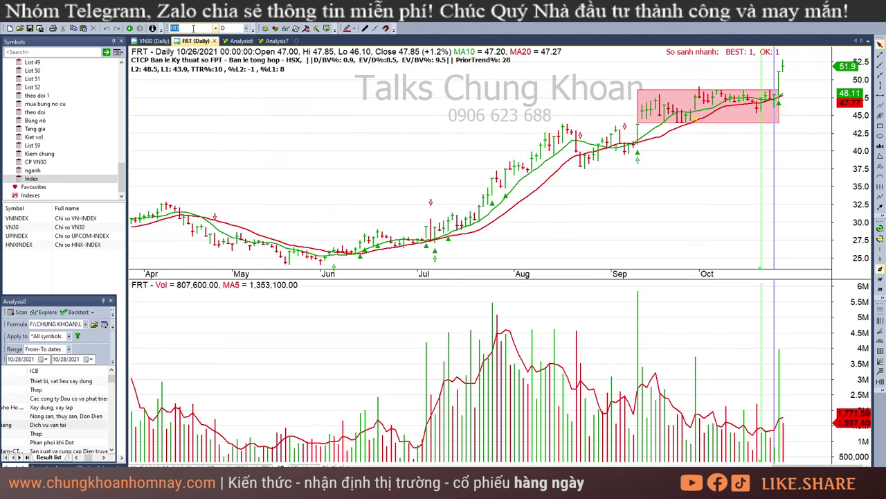
left_click(612, 207)
left_click(774, 146)
mouse_move(793, 84)
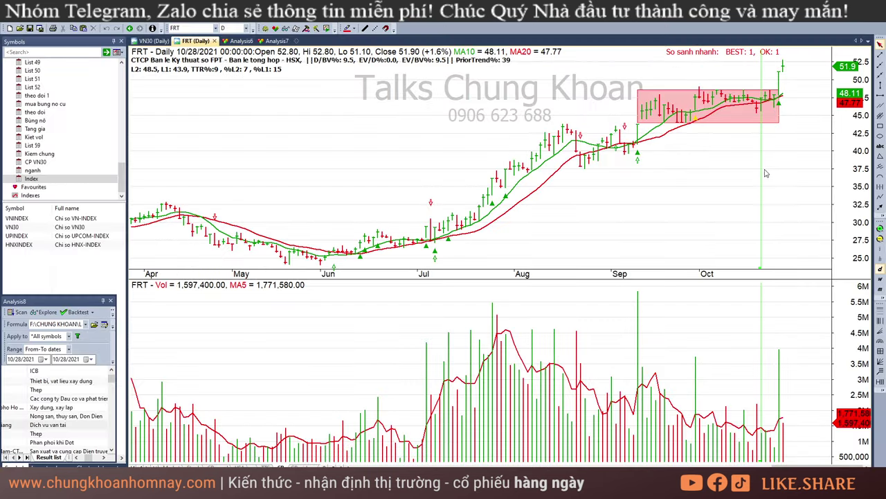
- Load the TPB daily chart and inspect the price and volume of its recent bars, including 10/26/2021
left_click(186, 31)
type("t")
type("tpb")
key("Return")
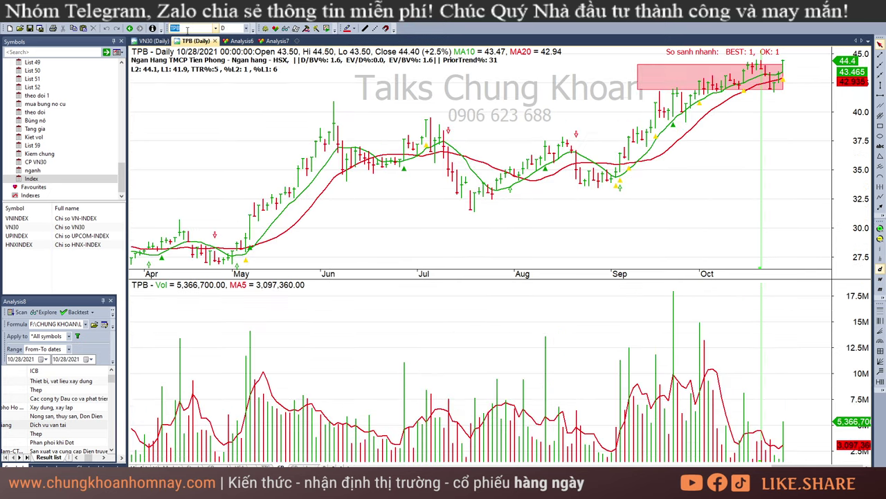
left_click(775, 97)
left_click(768, 453)
left_click(774, 457)
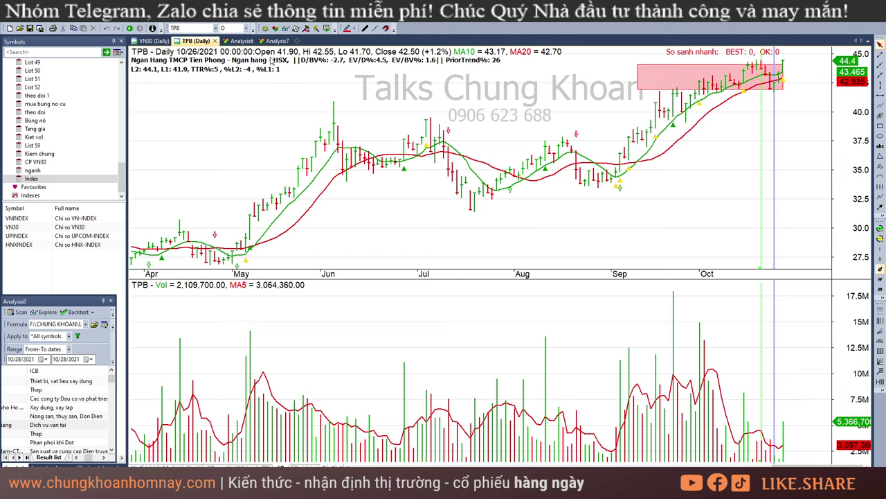
mouse_move(273, 62)
- Switch to Excel, open the sector comparison sheet and select the ~Ngan hang row to review its figures
key("alt+Tab")
left_click(94, 466)
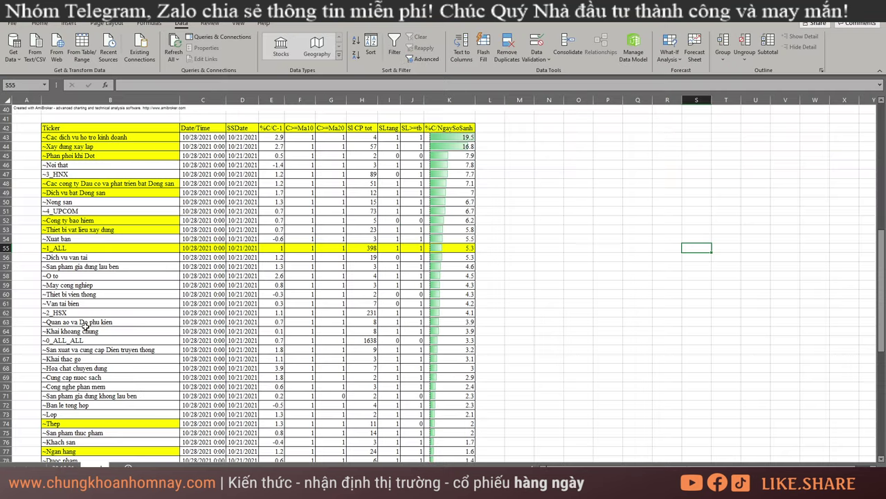
scroll(93, 329, "down", 9)
scroll(91, 295, "up", 2)
left_click_drag(72, 254, 451, 259)
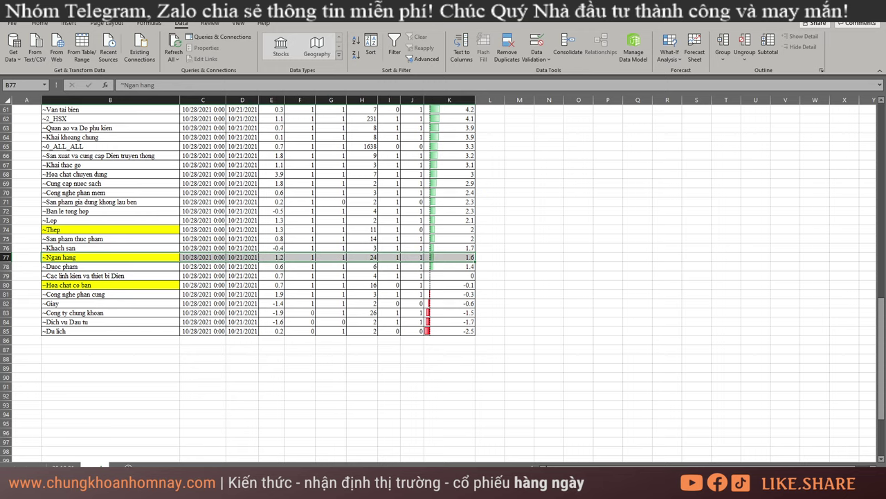
mouse_move(94, 485)
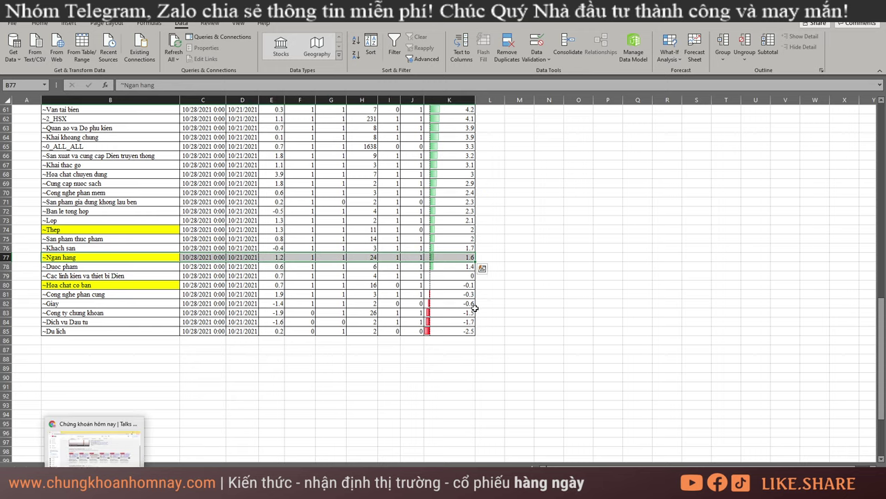
- Switch back to AmiBroker and inspect TPB's 10/25/2021 and 10/28/2021 bars
key("alt+Tab")
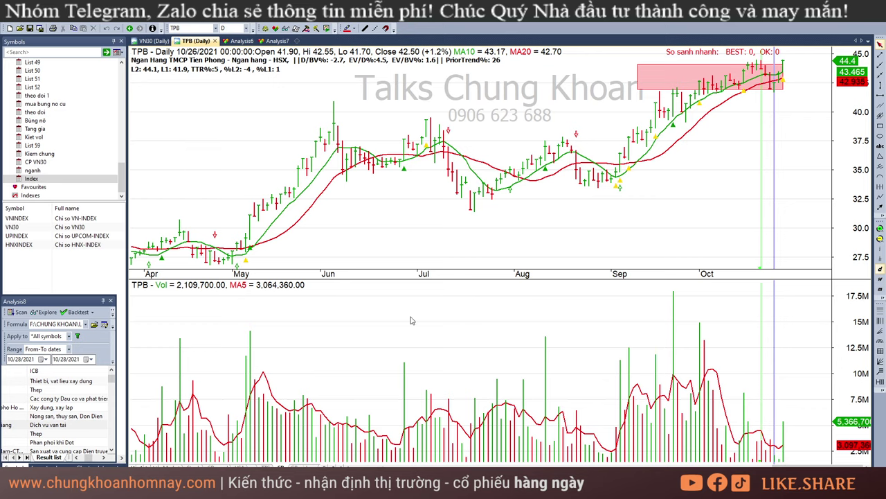
key("Left")
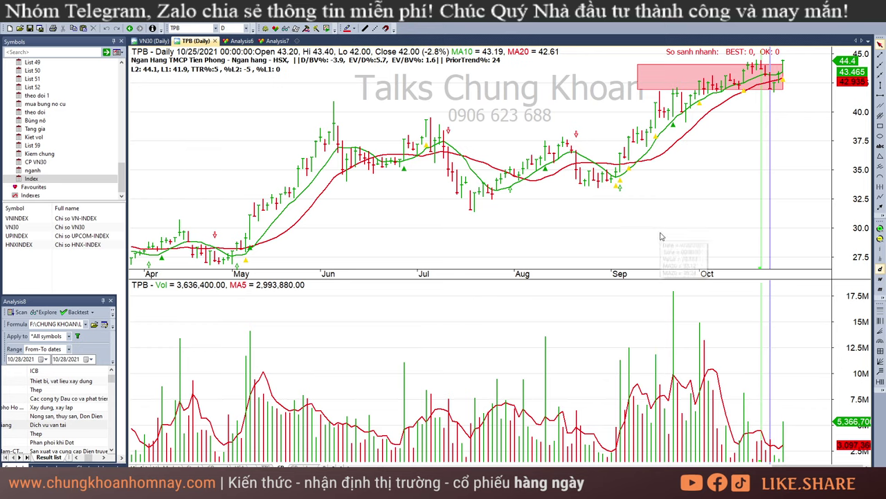
mouse_move(718, 166)
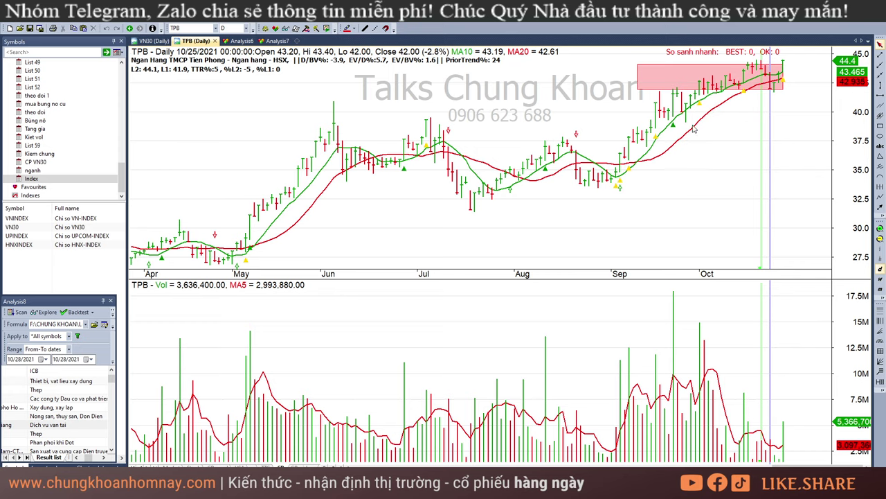
left_click(782, 64)
- Check the filtered stock list sheet in Excel, then return to the TPB chart in AmiBroker
key("alt+Tab")
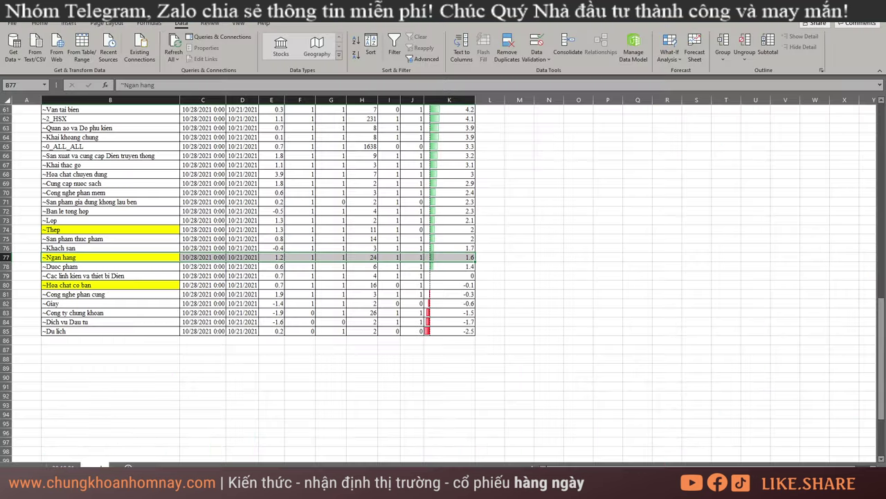
left_click(64, 465)
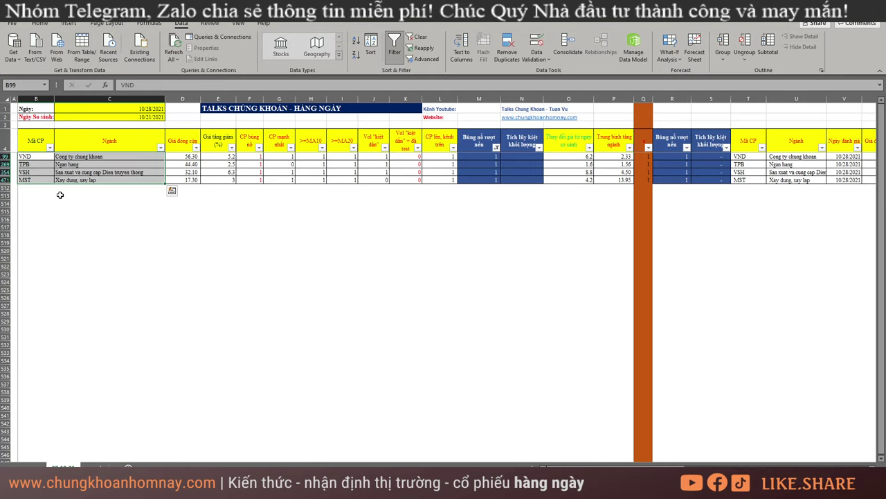
key("alt+Tab")
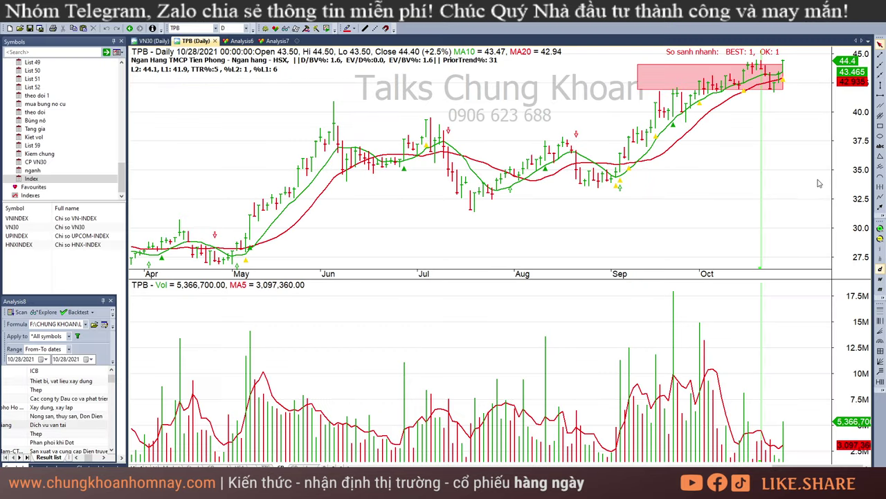
- Load the VSH daily chart and inspect its latest bars around the breakout from the highlighted base
left_click(198, 26)
type("vsh")
key("Return")
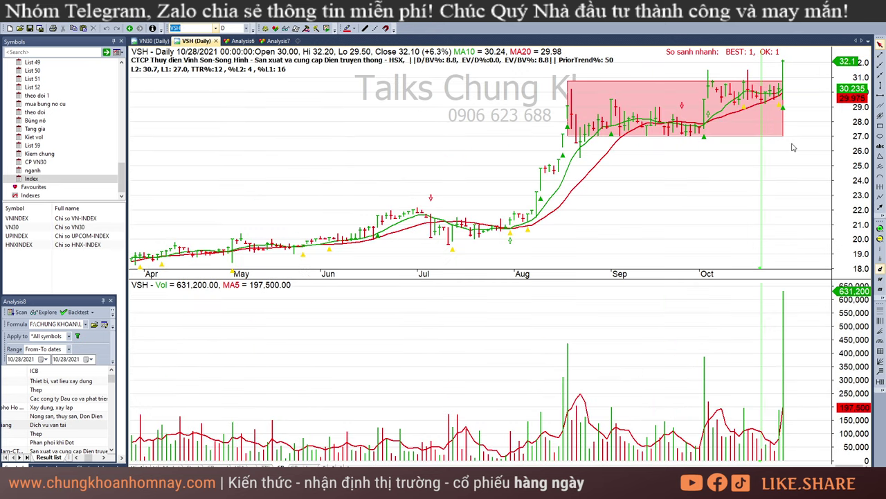
left_click(780, 144)
double_click(783, 144)
- Load the MST daily chart and inspect its latest bar, 10/28/2021
left_click(216, 27)
type("mst")
key("Return")
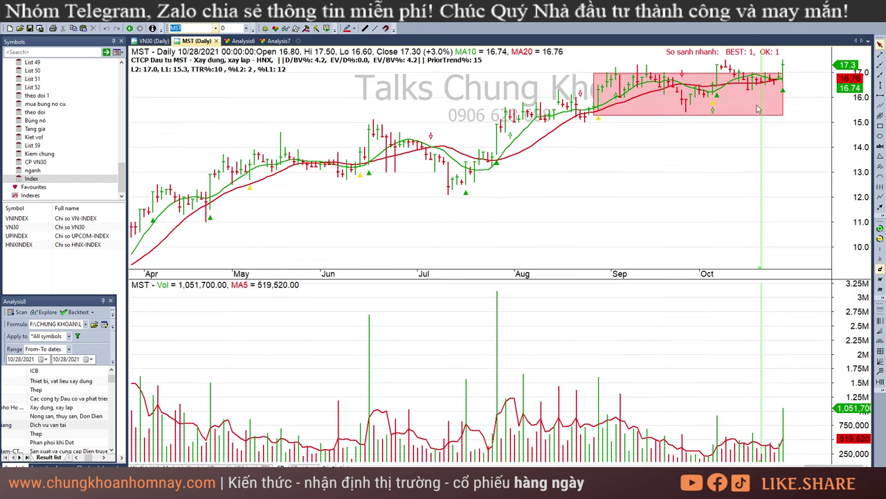
left_click(784, 147)
- Switch to Excel and clear the current filter from the stock list
key("alt+Tab")
left_click(572, 257)
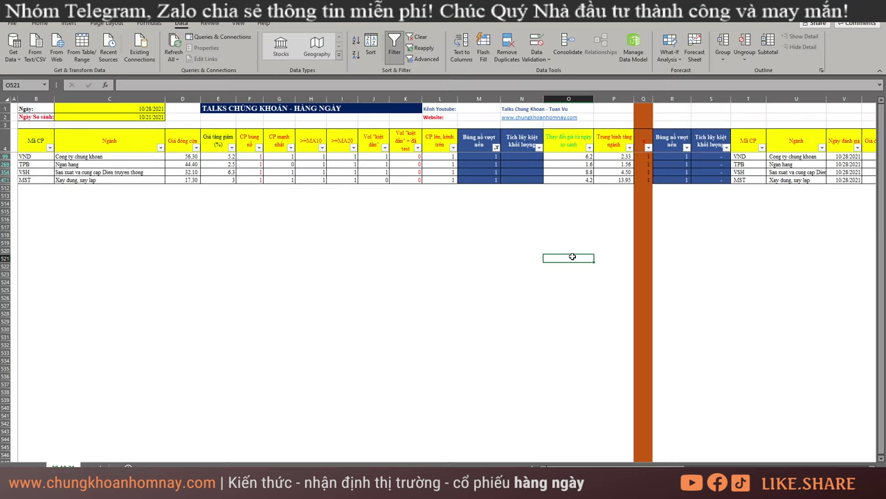
key("alt+a")
key("c")
- Filter the stock list's first "Tích lũy kiệt khối lượng" column to show only rows with the value 1
left_click(490, 224)
left_click(539, 148)
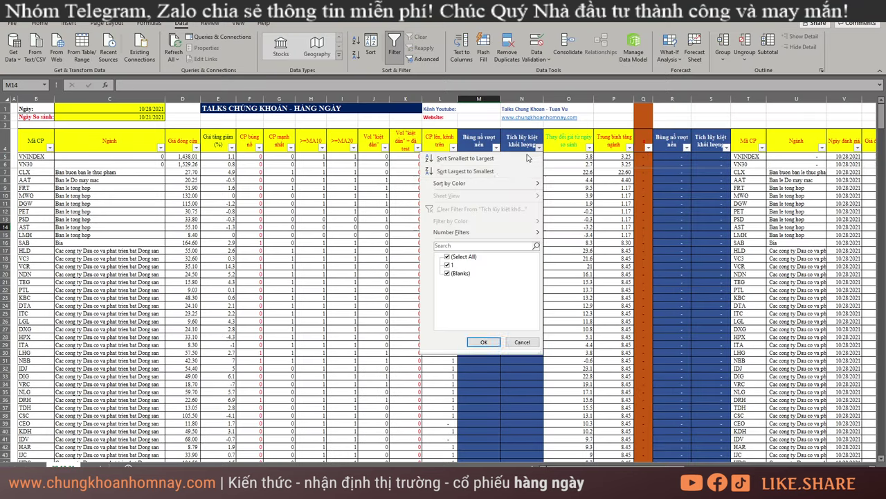
left_click(448, 257)
left_click(447, 265)
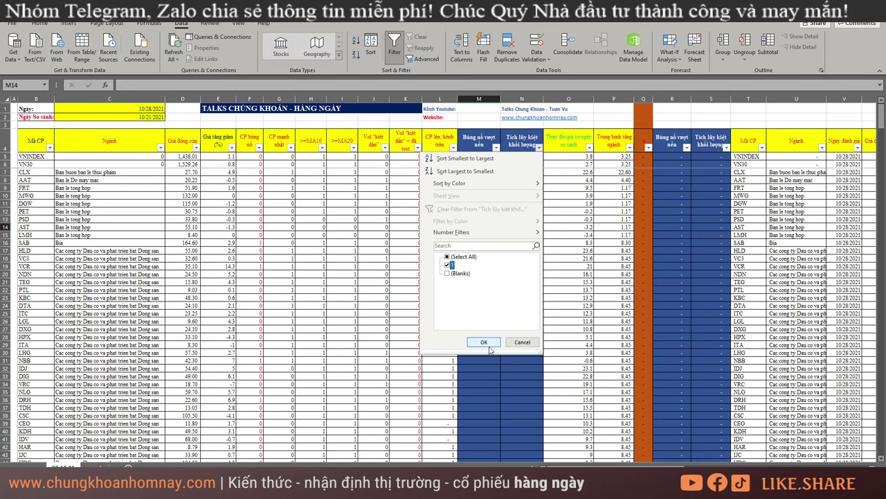
left_click(484, 342)
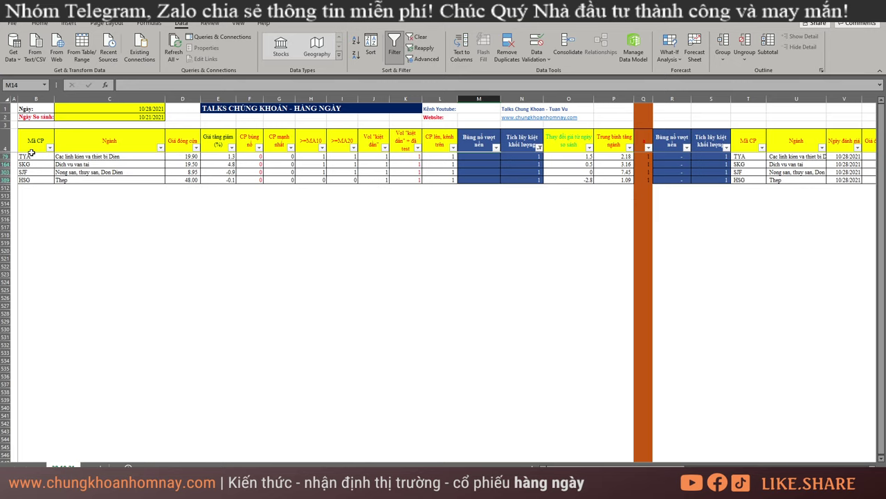
- Select the filtered rows TYA to HSG through the price change column to review them, and switch back to AmiBroker
left_click_drag(31, 154, 635, 187)
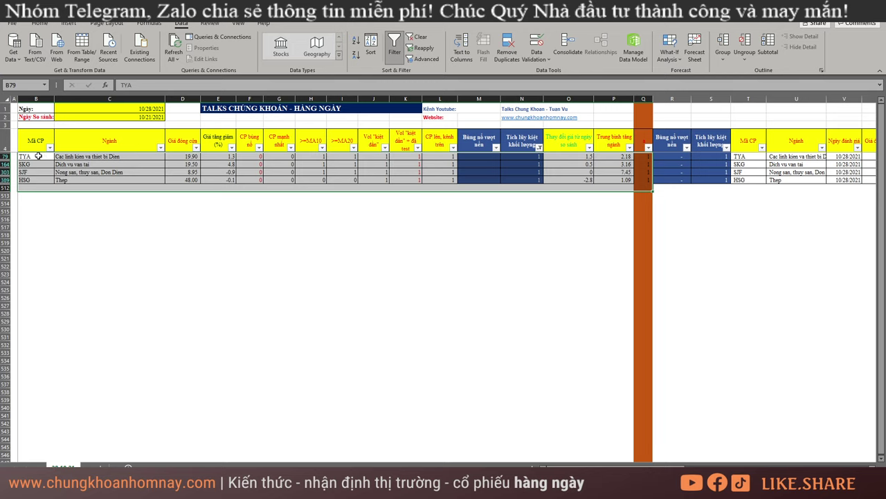
left_click_drag(38, 156, 597, 186)
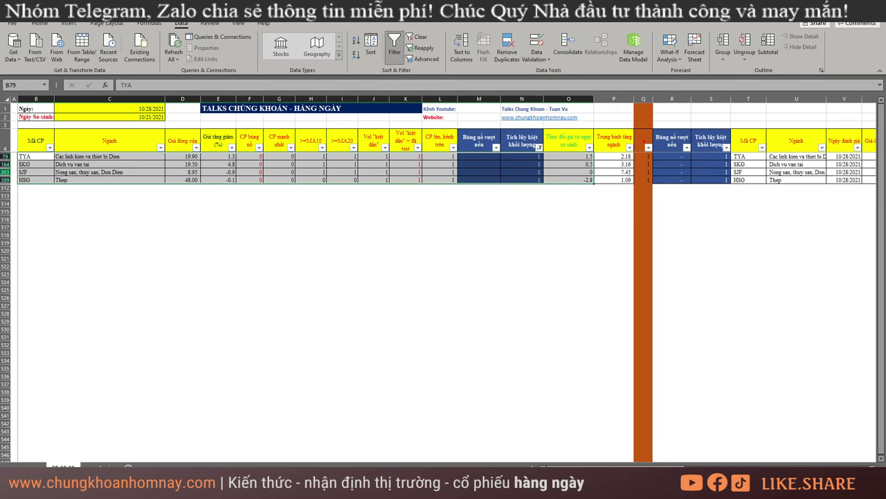
left_click(129, 485)
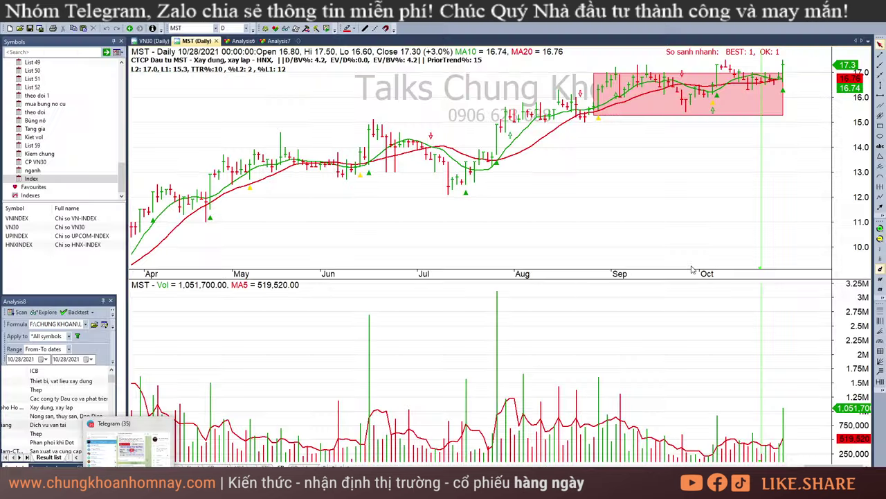
- Load the TYA daily chart and inspect its bars from 10/7/2021 to 10/26/2021
left_click(194, 30)
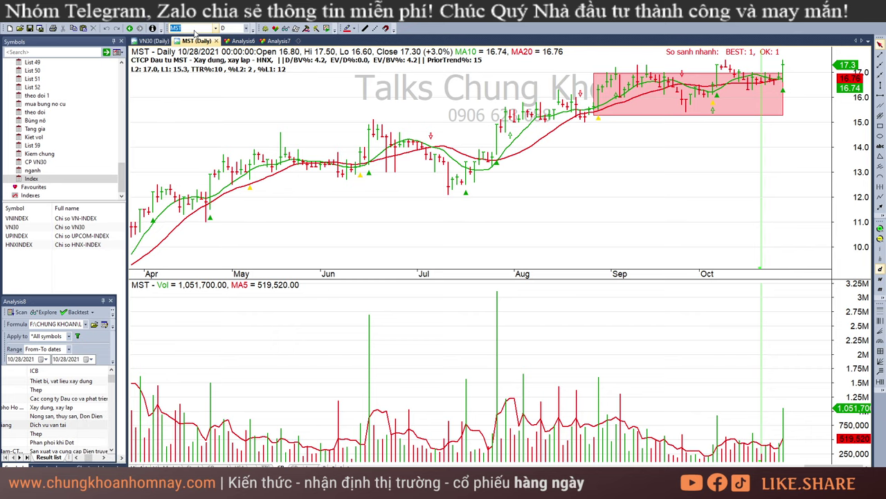
type("TYA")
key("Return")
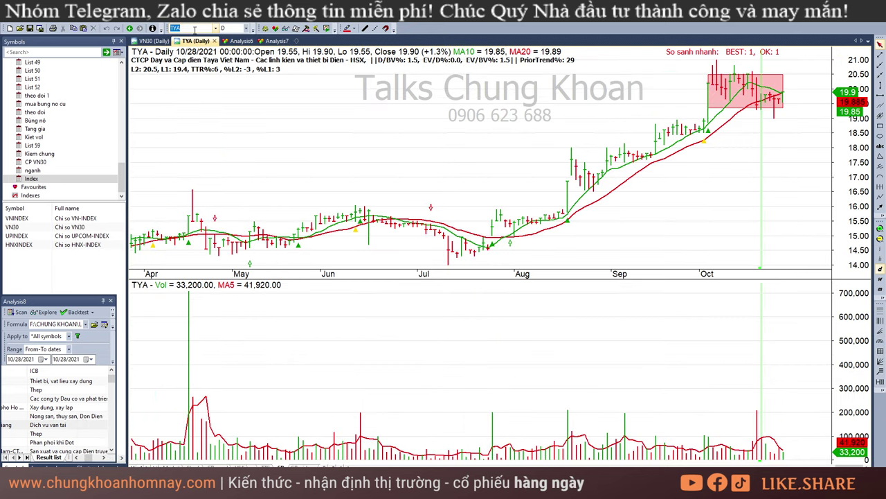
left_click(719, 155)
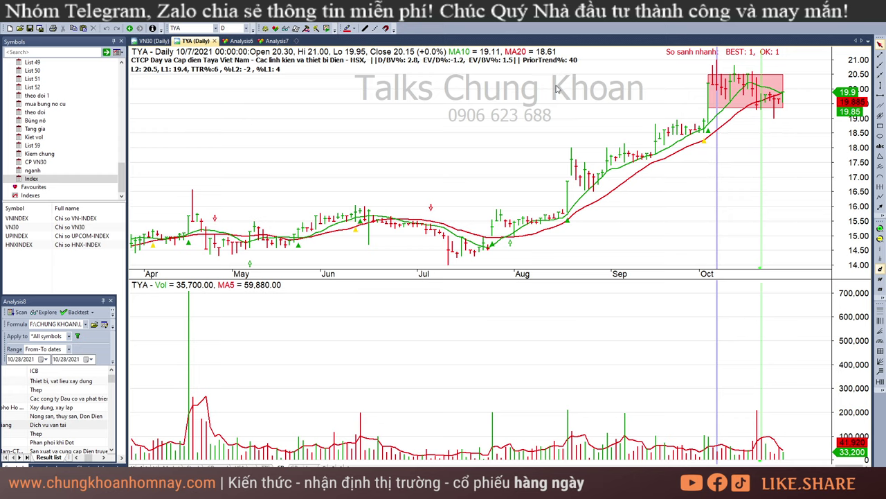
left_click_drag(736, 166, 775, 136)
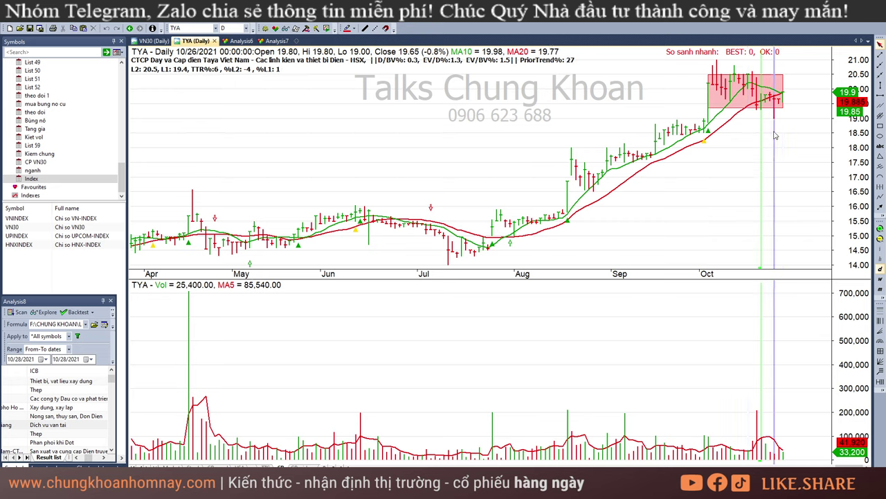
- Draw a small triangle marker just below the low of TYA's 10/26/2021 bar and select the 10/27/2021 bar
left_click(736, 142)
left_click(775, 122)
left_click_drag(773, 118, 779, 126)
left_click(780, 150)
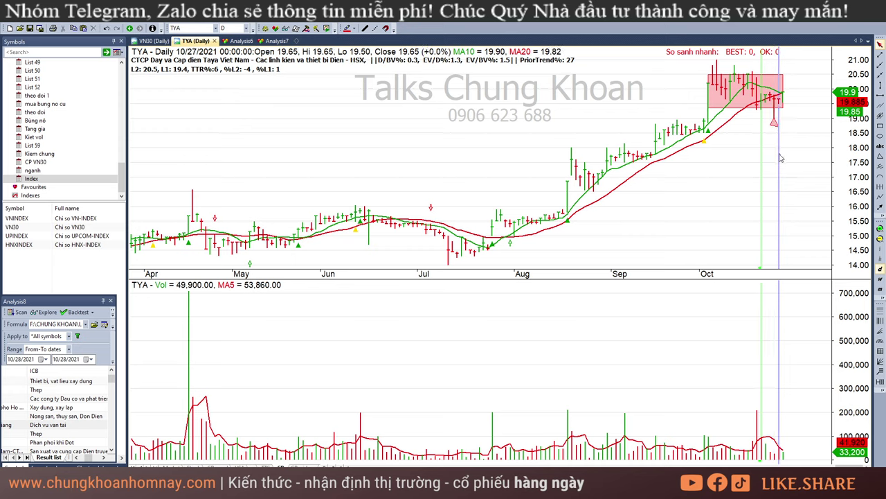
- Step back through TYA's bars to 10/18/2021 to compare price and volume, and return to the 10/28/2021 bar
key("Left")
key("Left")
key("Left")
key("Left")
key("Left")
key("Left")
key("Left")
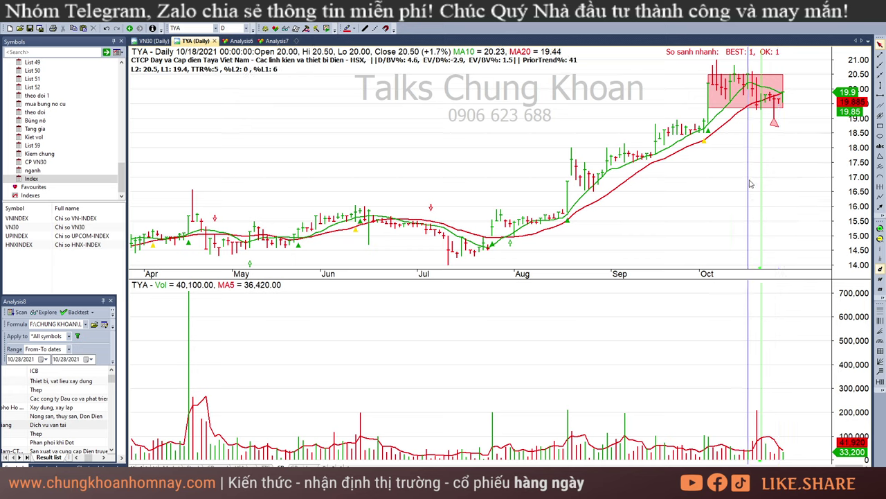
left_click(779, 141)
left_click(788, 144)
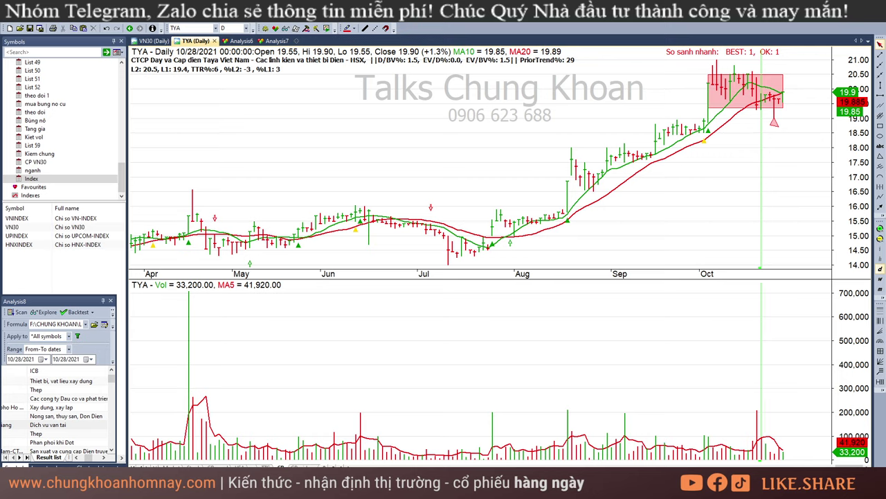
- Check the filtered stock list in Excel and load the SKG daily chart in AmiBroker
key("alt+Tab")
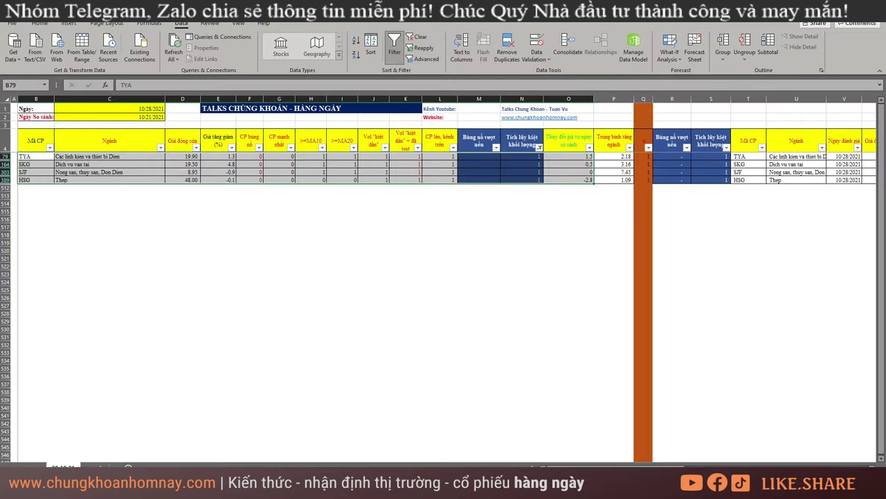
key("alt+Tab")
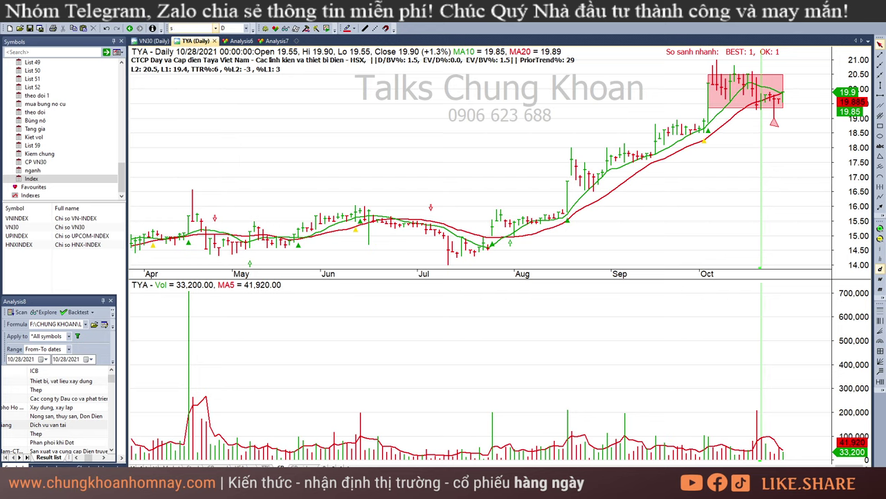
type("skg")
key("Return")
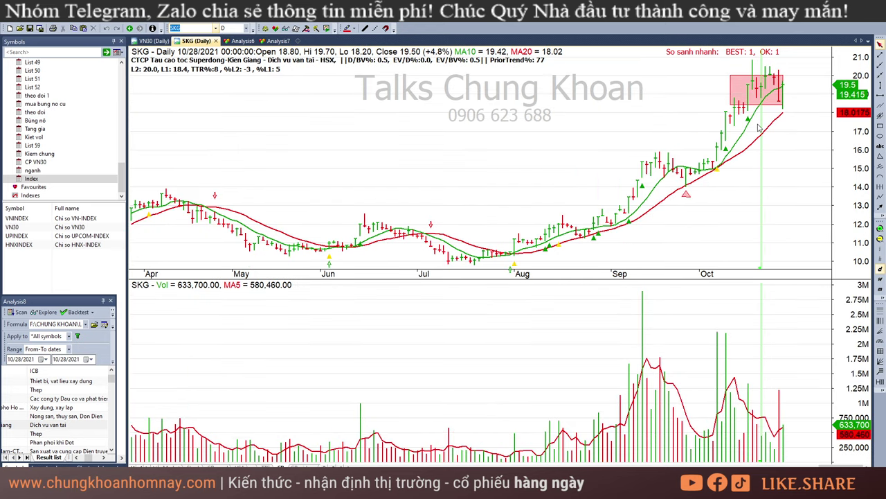
- Inspect SKG's price and volume on its recent bars, from 10/20/2021 to 10/28/2021
left_click(766, 130)
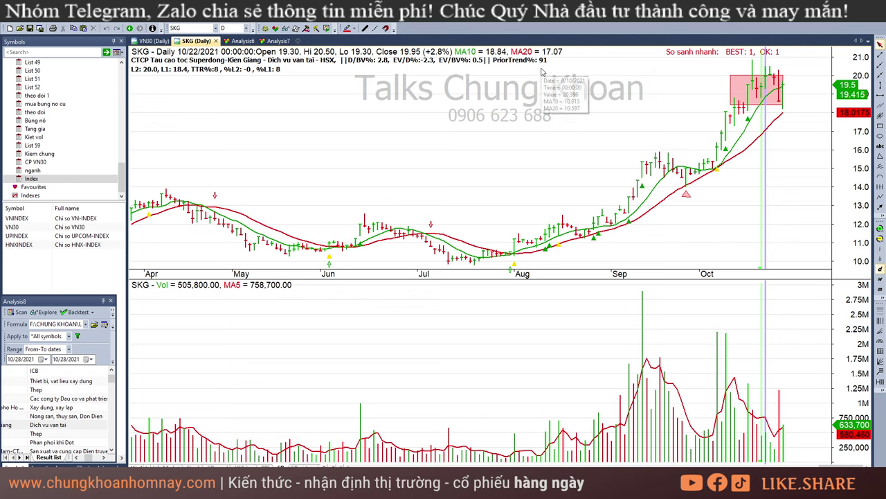
key("Left")
key("Left")
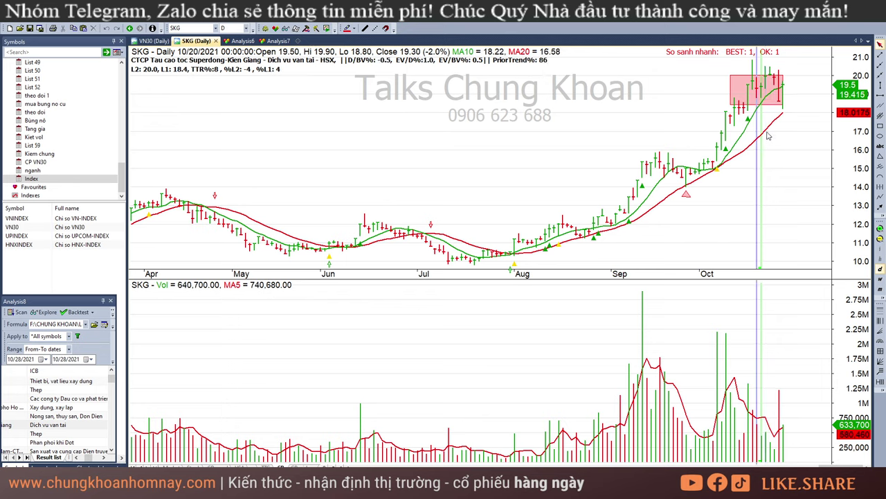
key("Right")
key("Right")
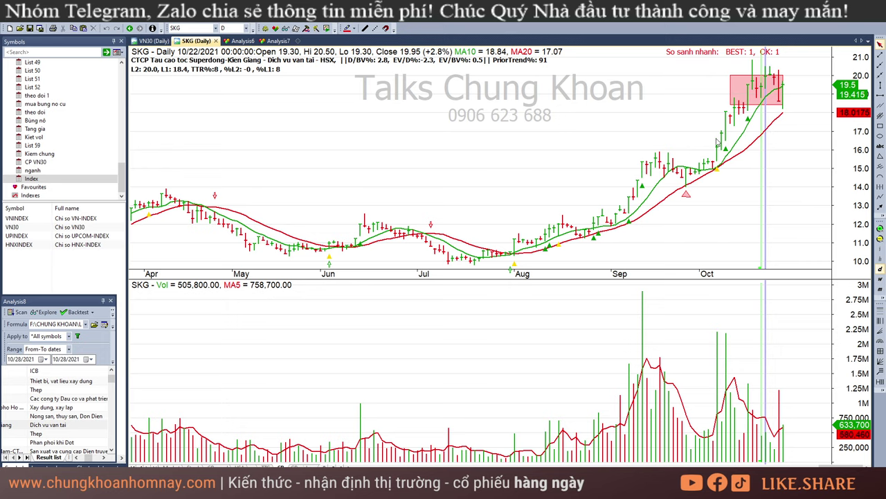
key("Right")
key("Right")
left_click(780, 125)
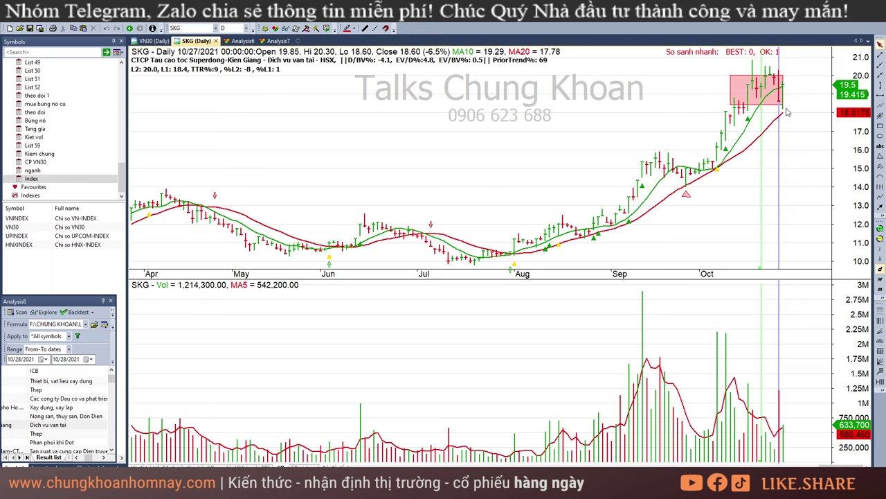
left_click(787, 112)
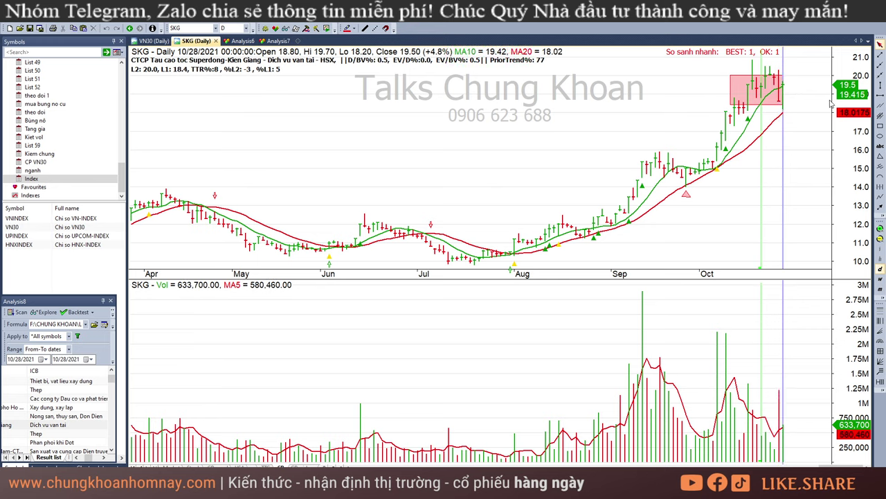
left_click(793, 113)
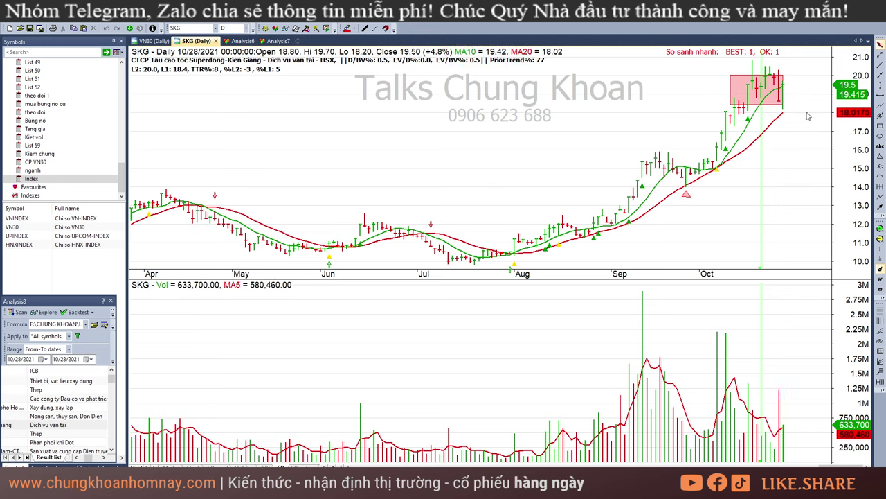
- Try to draw a small triangle marker below SKG's latest bars
left_click(881, 156)
left_click_drag(775, 130, 774, 129)
left_click(793, 129)
- Load the SJF daily chart and inspect the bars of its base, from 10/11/2021 to 10/28/2021
left_click(205, 28)
type("sjf")
key("Return")
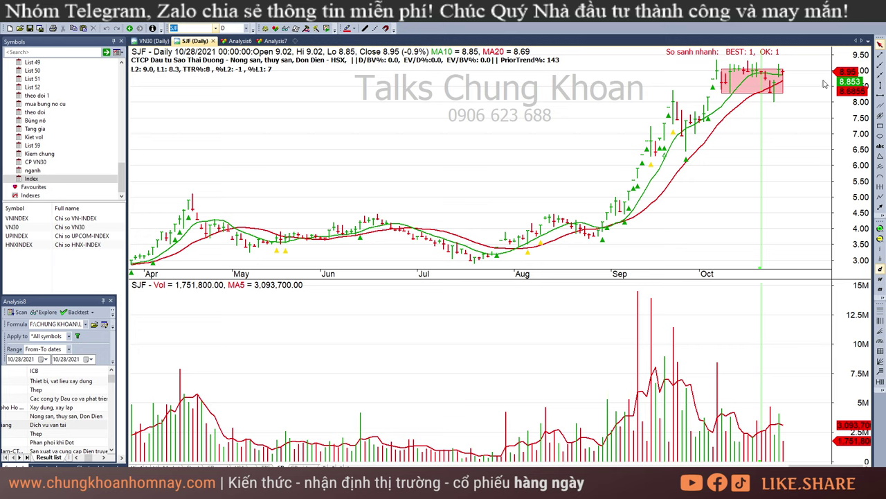
left_click(725, 111)
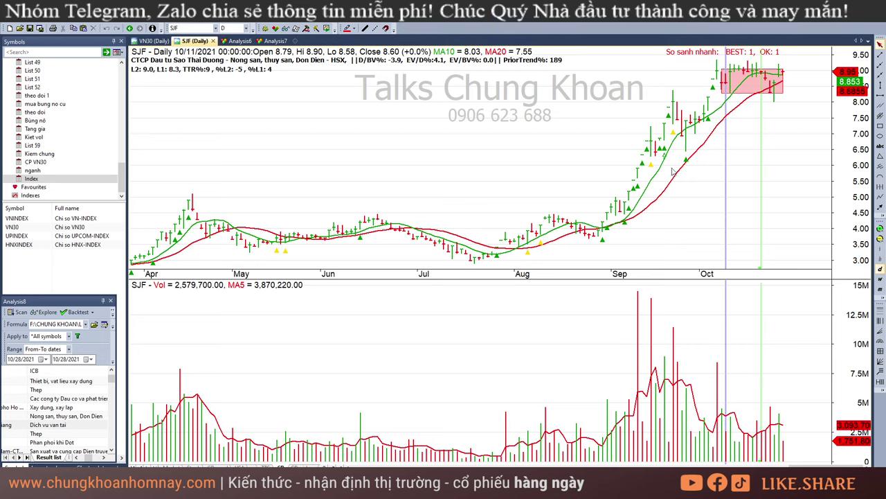
left_click(758, 112)
left_click(769, 113)
left_click(775, 113)
left_click(793, 192)
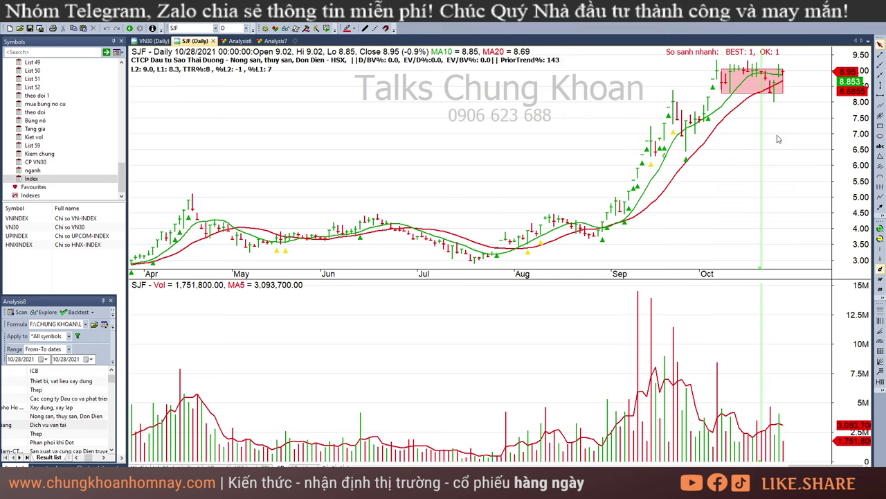
- Compare the price and volume of SJF's last few bars, including 10/27/2021 and 10/28/2021
left_click(775, 112)
left_click(780, 112)
left_click_drag(785, 115, 809, 379)
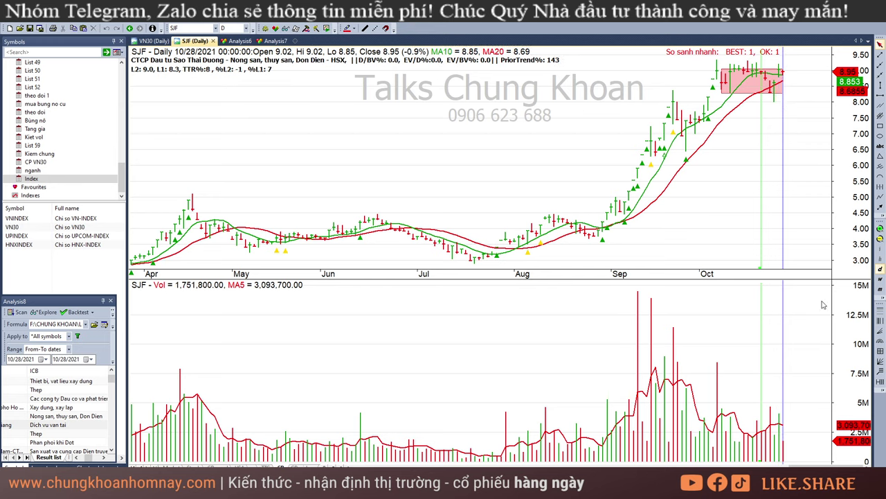
left_click(770, 106)
left_click(787, 111)
left_click(782, 109)
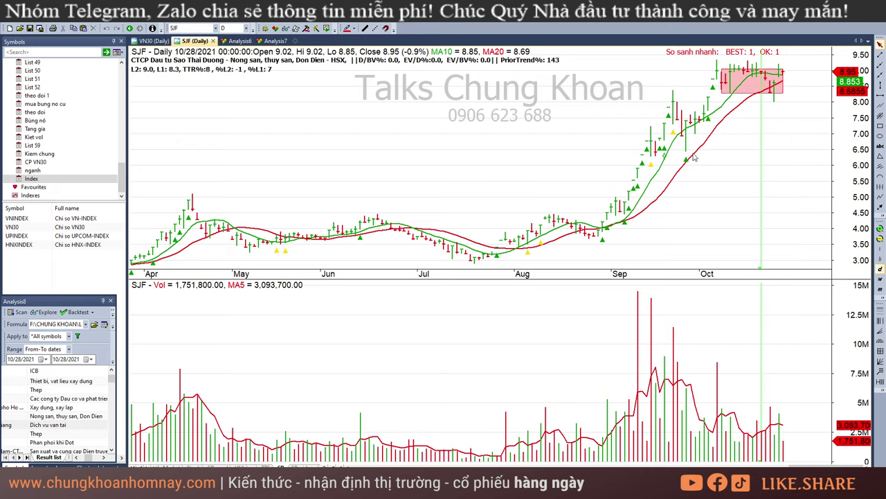
left_click(780, 139)
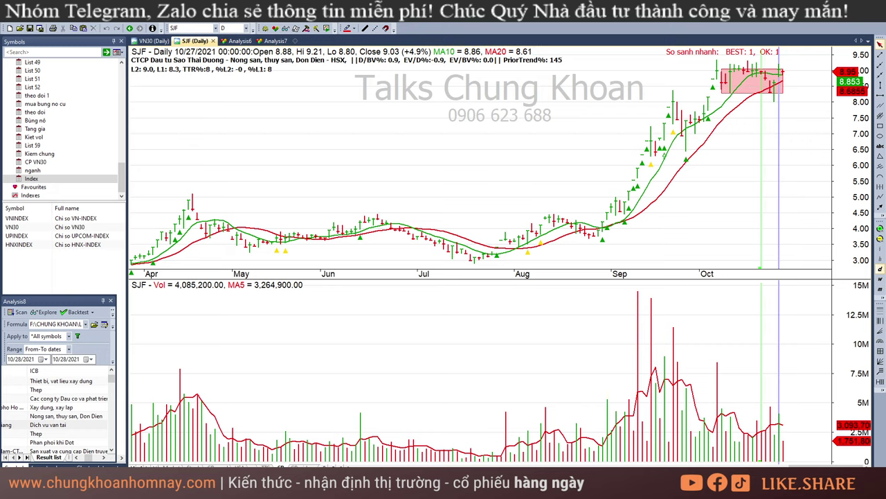
- Check the filtered list in Excel for the remaining stock and return to SJF's latest bar in AmiBroker
key("alt+Tab")
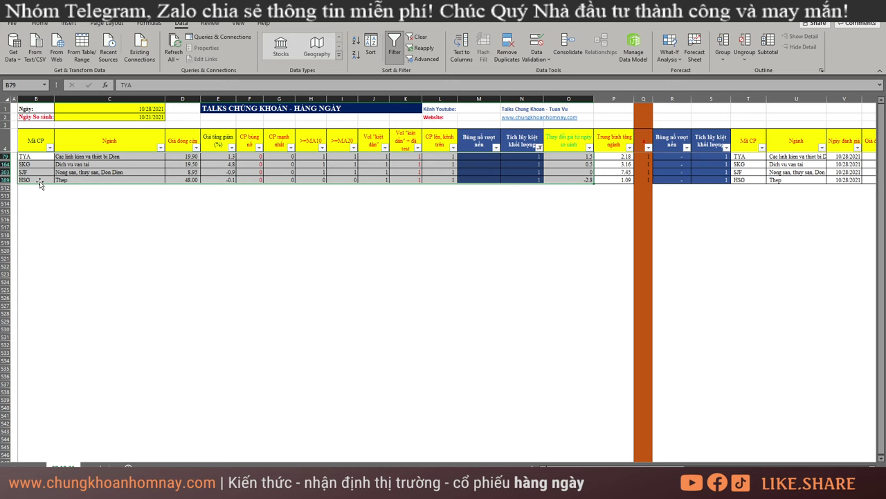
left_click(86, 326)
key("alt+Tab")
left_click(797, 135)
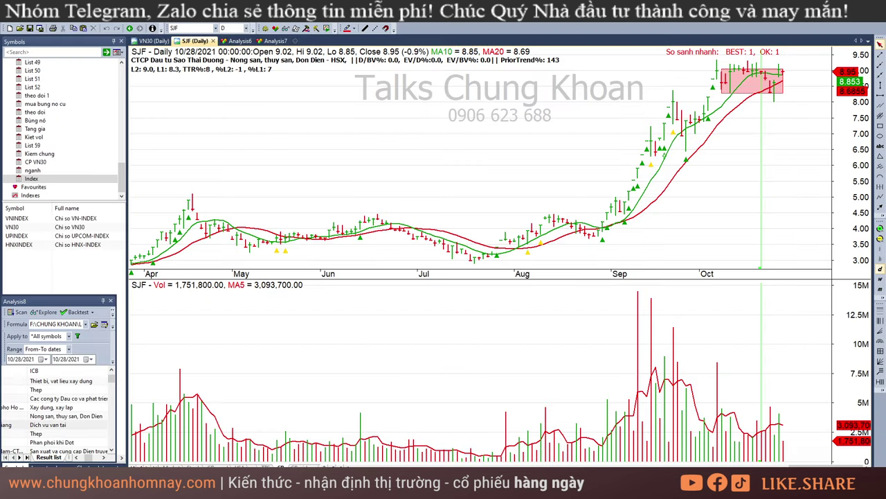
- Load the HSG daily chart and inspect its 10/27/2021 and 10/28/2021 bars
left_click(197, 29)
type("hsg")
key("Return")
left_click(781, 98)
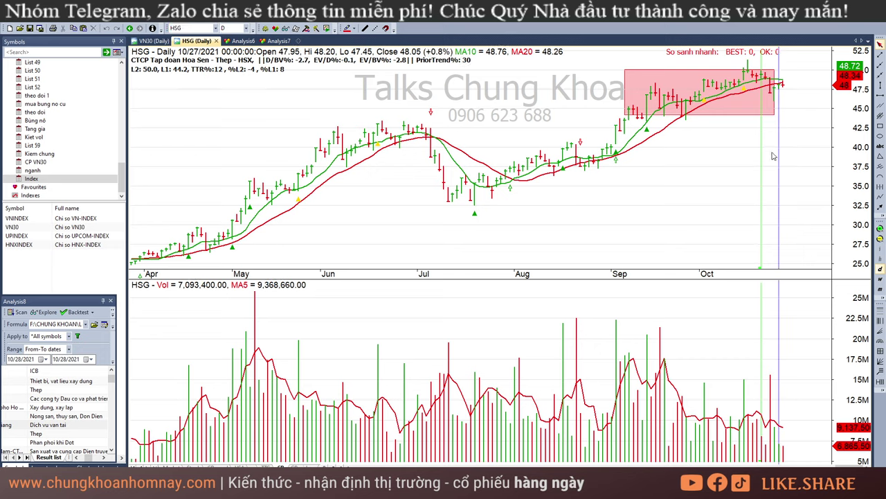
left_click(789, 141)
left_click(783, 93)
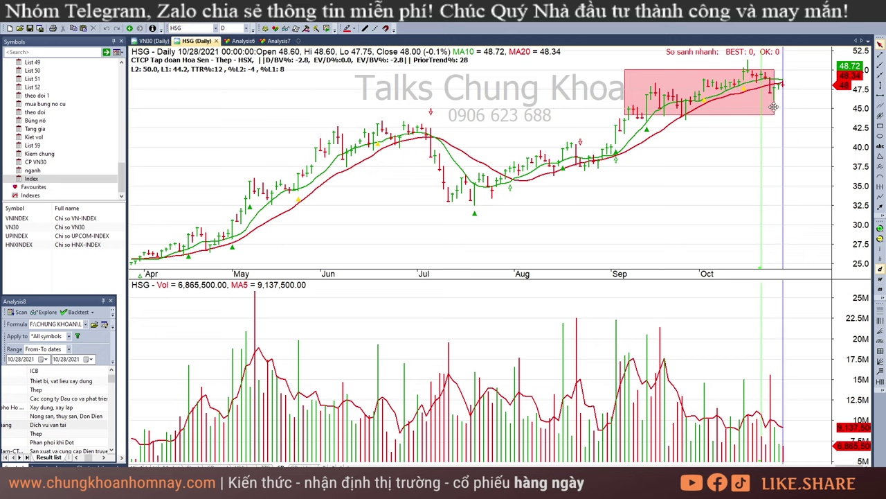
- Extend the red base rectangle on the HSG chart to the 10/28/2021 bar and inspect the base's bars
left_click(775, 114)
left_click_drag(776, 115, 782, 115)
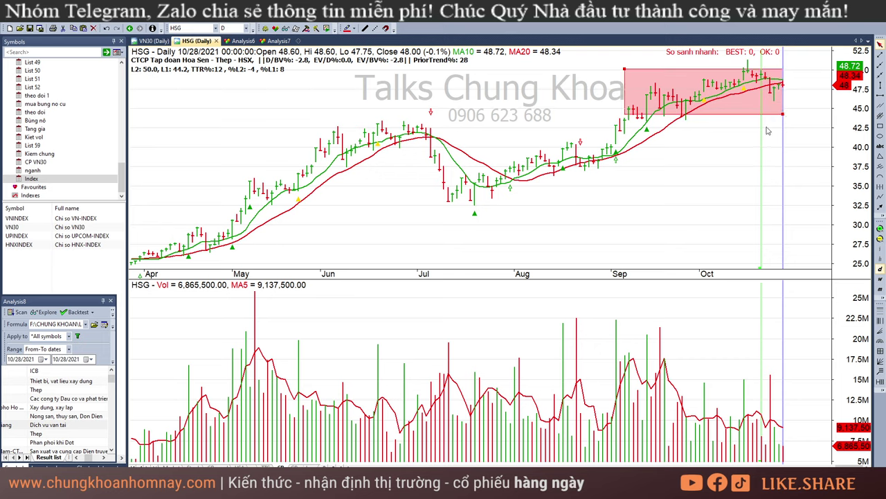
left_click(639, 149)
left_click(784, 123)
left_click(774, 126)
left_click(783, 146)
- Switch to Excel, clear the current filter and show only the stocks marked 1 in the orange column
left_click(170, 484)
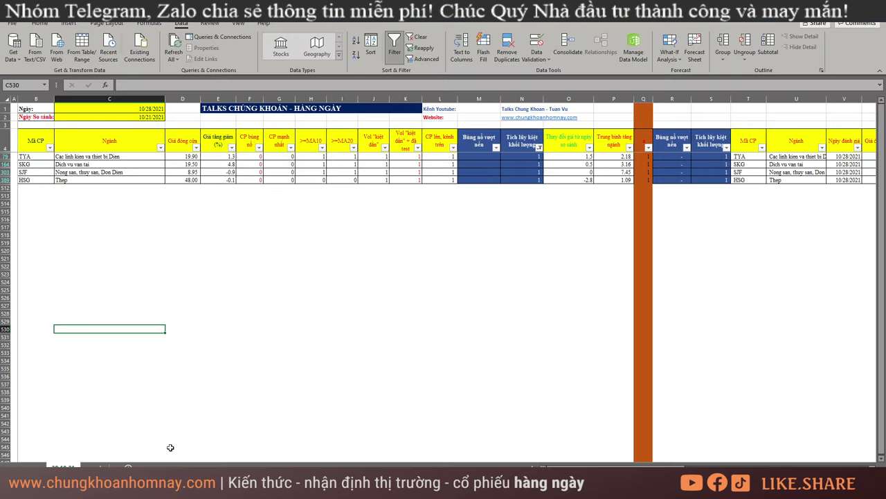
left_click(527, 240)
key("alt+a")
key("c")
left_click(580, 226)
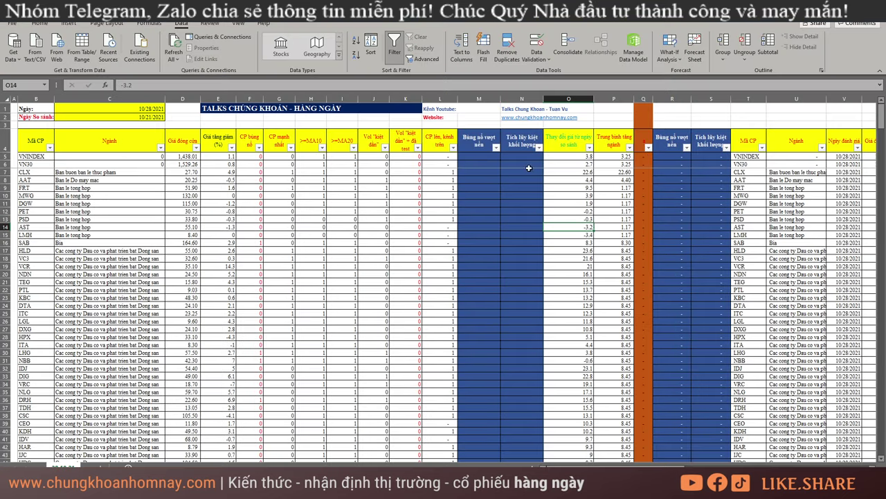
left_click(649, 148)
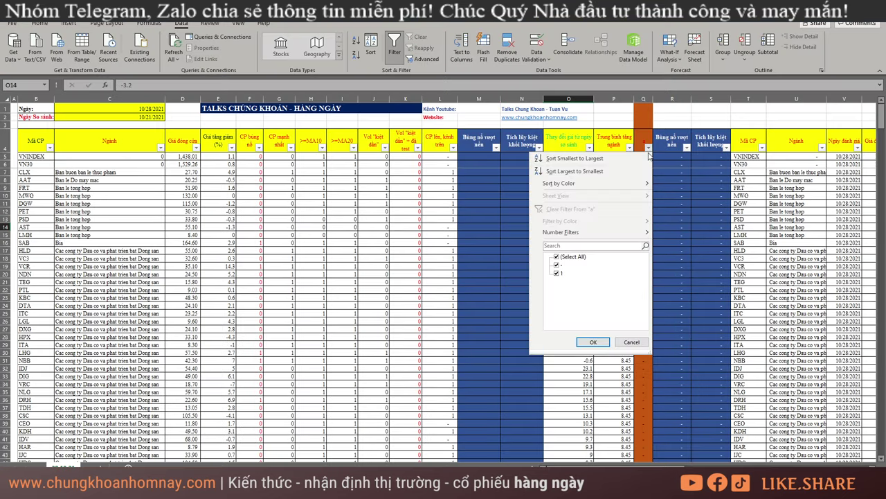
left_click(557, 256)
left_click(557, 273)
left_click(594, 341)
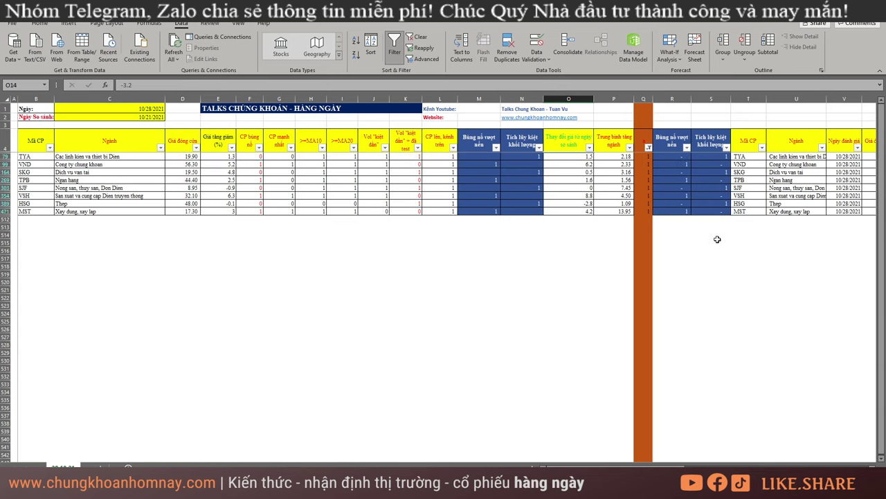
- Review which filtered stocks are marked 1 under Bùng nổ vượt nền and which under Tích lũy kiệt khối lượng
left_click(687, 165)
key("Down")
key("Down")
key("Down")
key("Down")
key("Down")
key("Down")
key("Down")
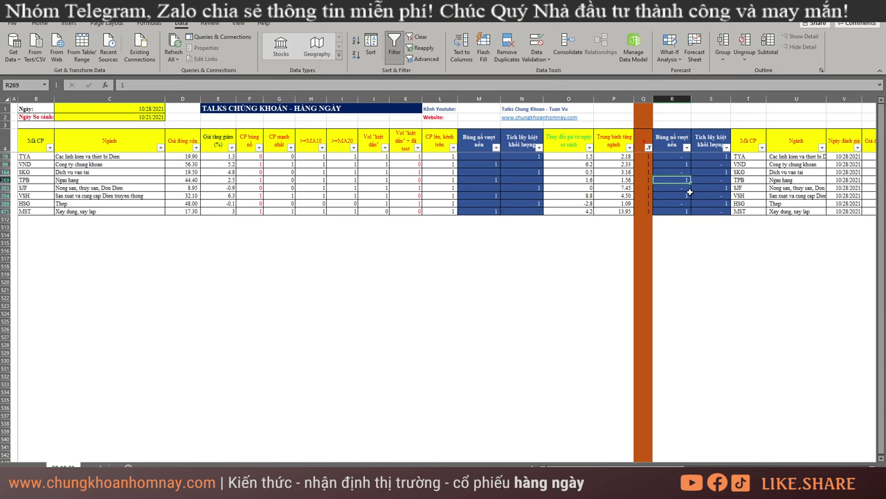
left_click(720, 156)
left_click(726, 172)
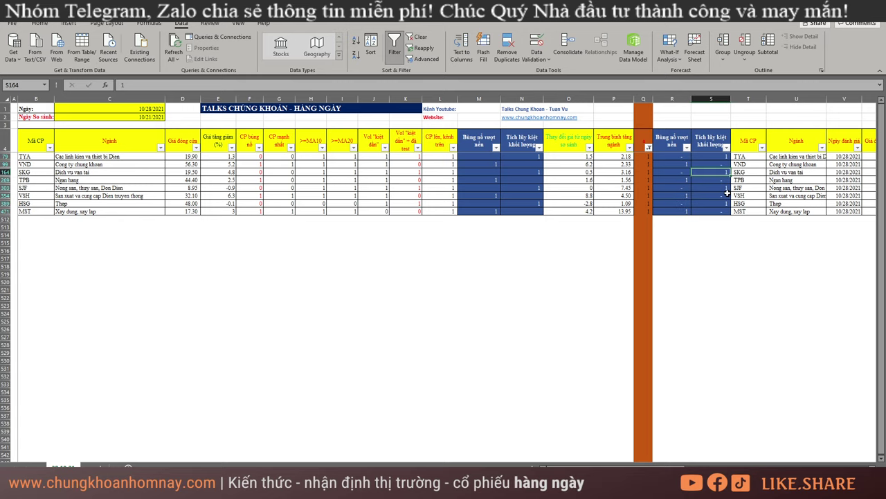
left_click(725, 188)
left_click(714, 203)
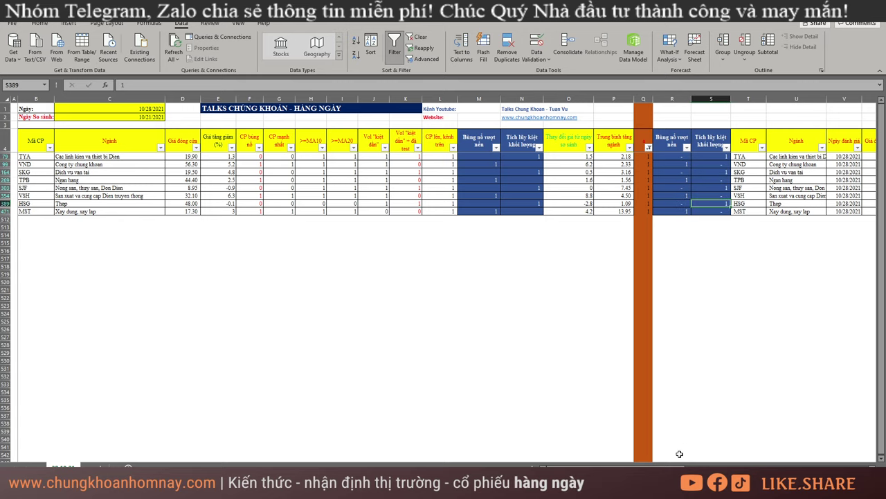
- Review the filtered stocks' trading plan columns, including the -7% stop-loss, the ATC liquidation prices and the MA10, MA20, nền condition
left_click_drag(676, 468, 739, 468)
left_click_drag(701, 466, 705, 466)
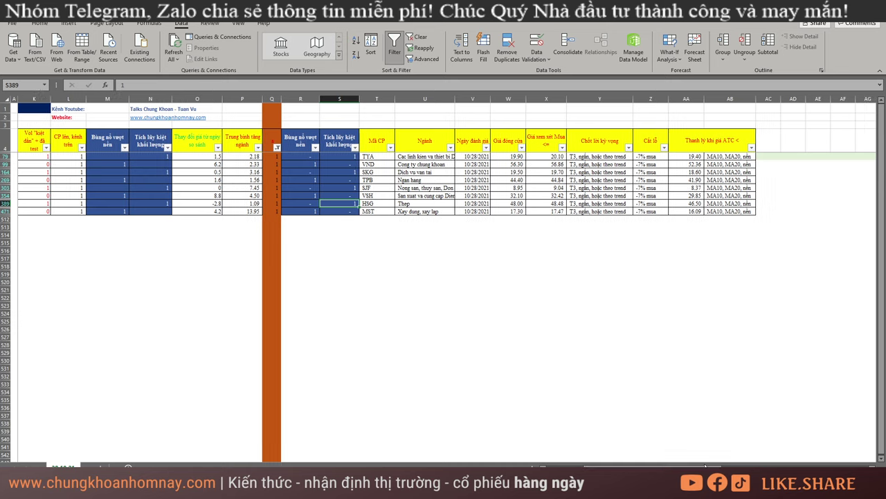
left_click_drag(309, 135, 749, 217)
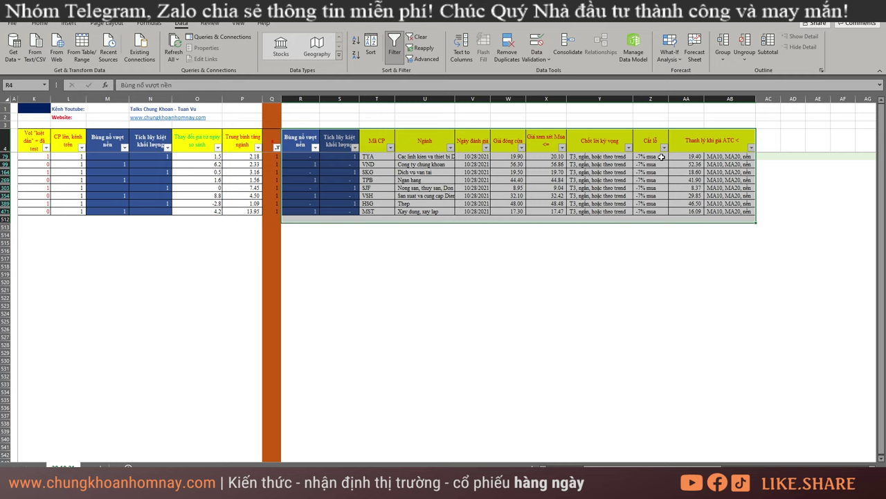
left_click_drag(662, 157, 663, 216)
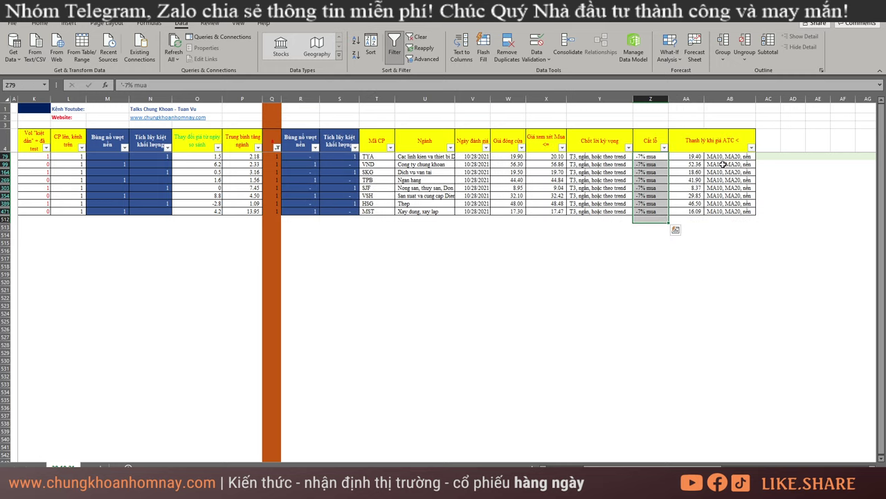
left_click_drag(698, 158, 701, 229)
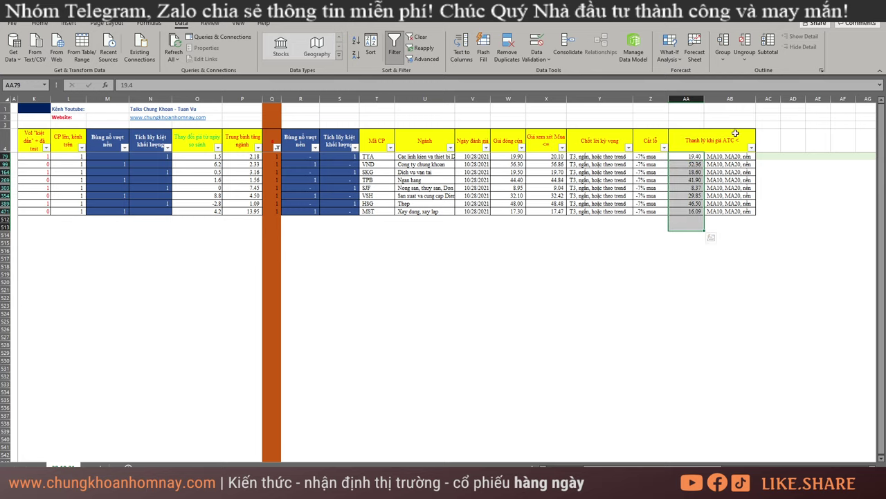
left_click_drag(730, 157, 760, 225)
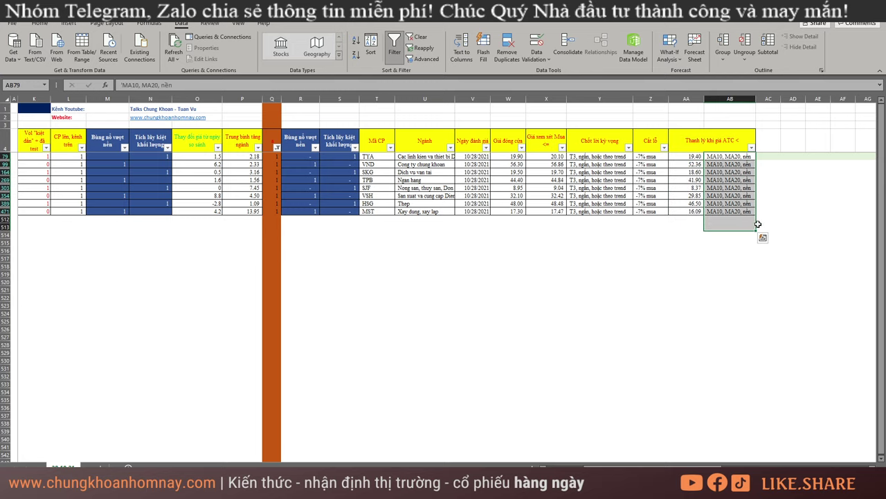
left_click(572, 334)
scroll(621, 437, "left", 10)
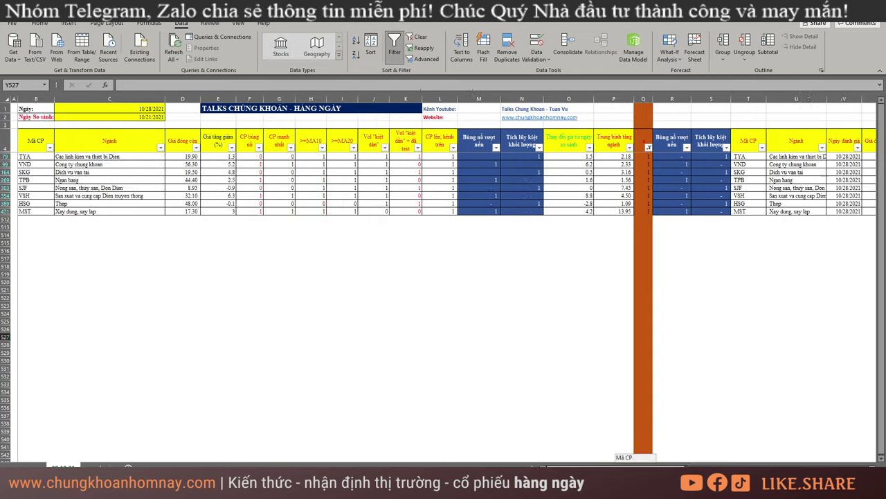
left_click(311, 353)
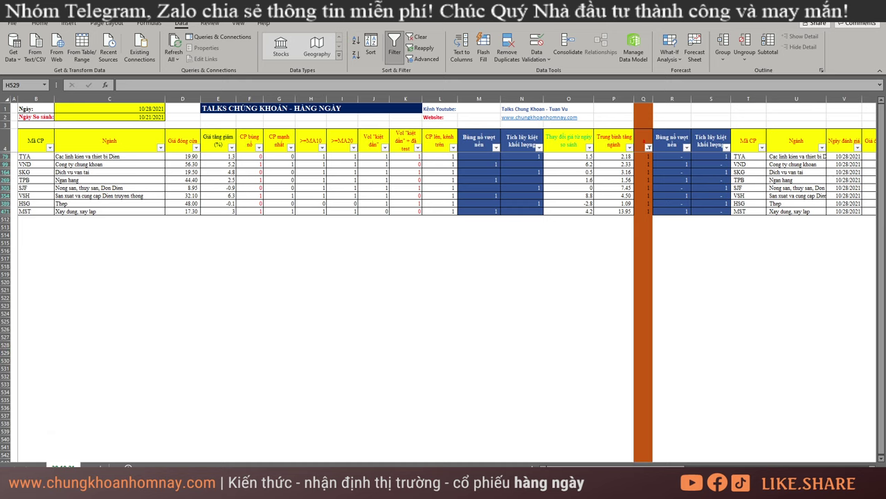
- Switch to AmiBroker, load the NLG daily chart and inspect its 10/14/2021 breakout bar and latest bar
key("alt+Tab")
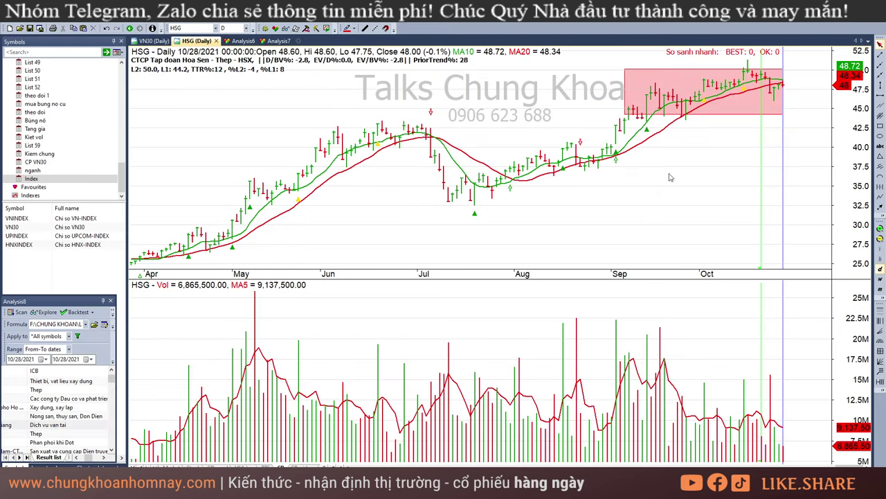
left_click(717, 177)
left_click(808, 161)
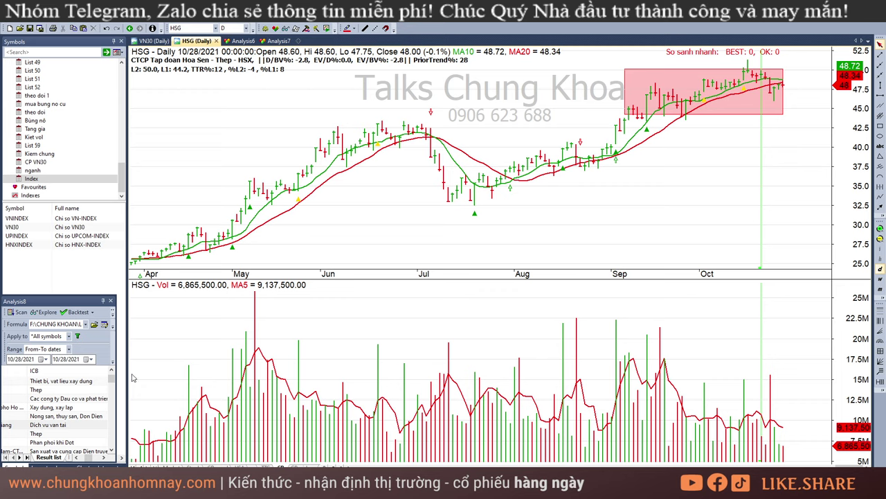
key("alt+Tab")
left_click(194, 29)
type("nlg")
key("Return")
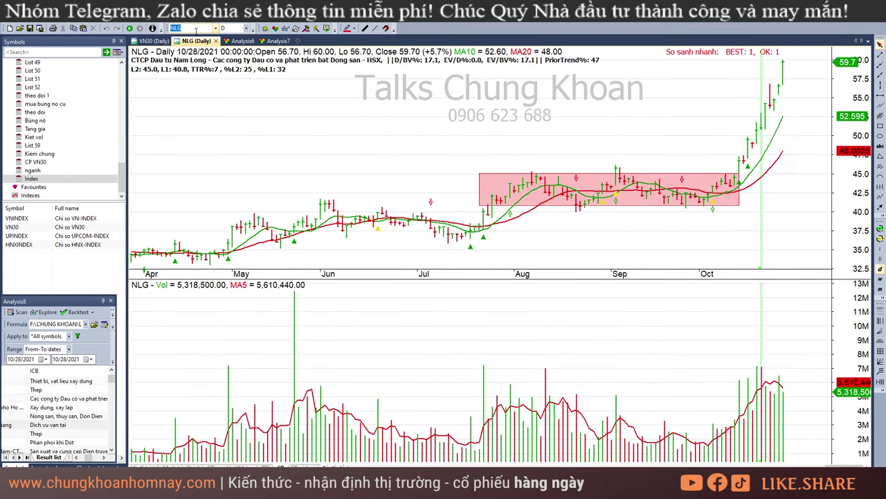
left_click(739, 223)
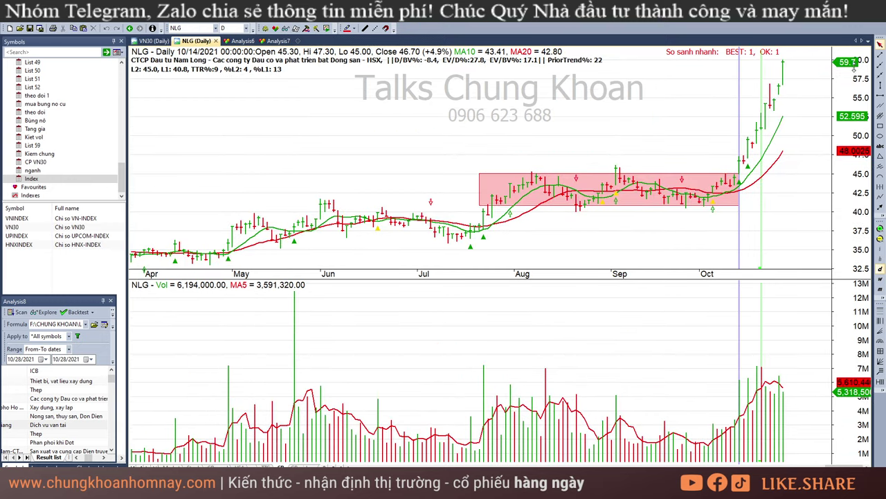
left_click(801, 90)
- Load the IDJ daily chart and mark the base before its 10/14/2021 breakout with a rectangle from about 31.1 to 36.2
left_click(203, 29)
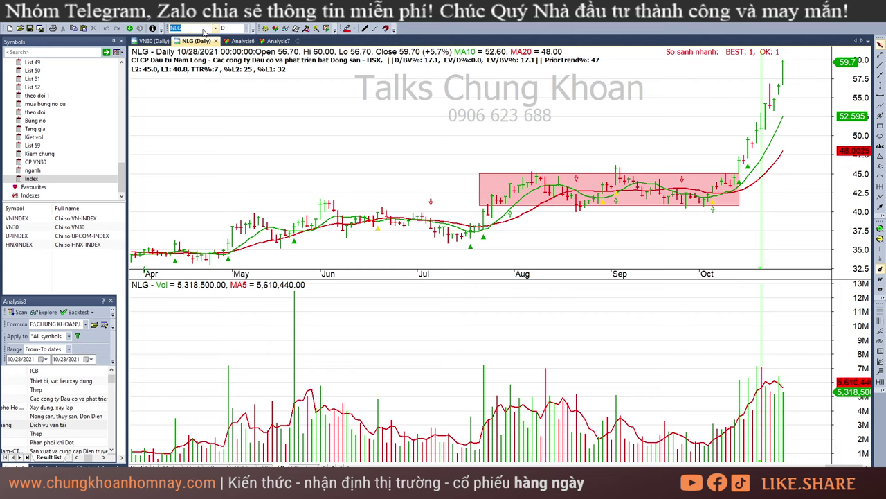
type("idj")
key("Return")
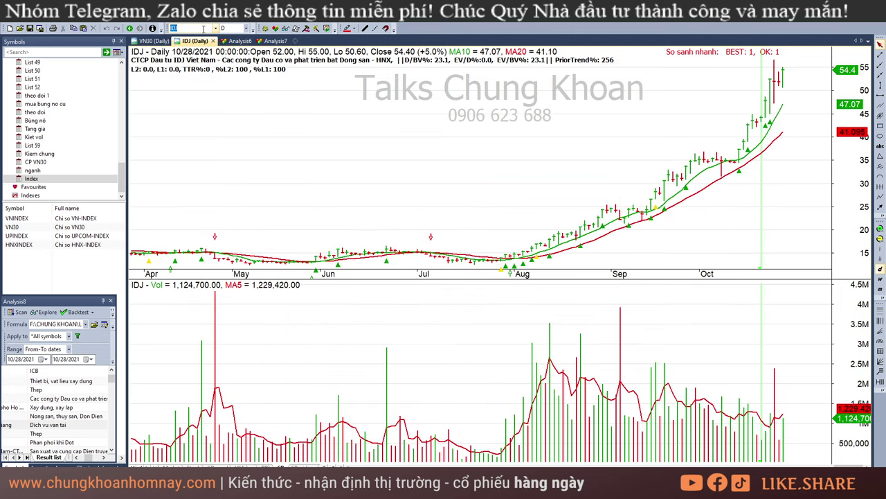
left_click(741, 197)
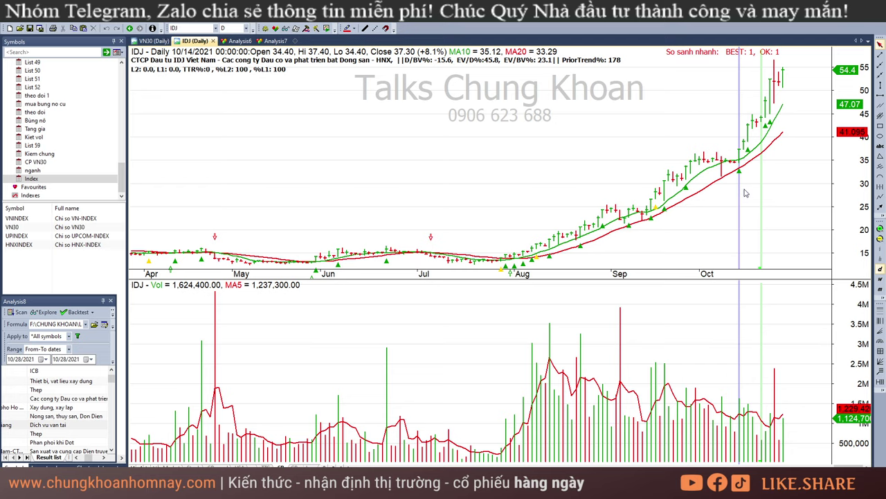
left_click(881, 125)
left_click_drag(691, 154, 739, 178)
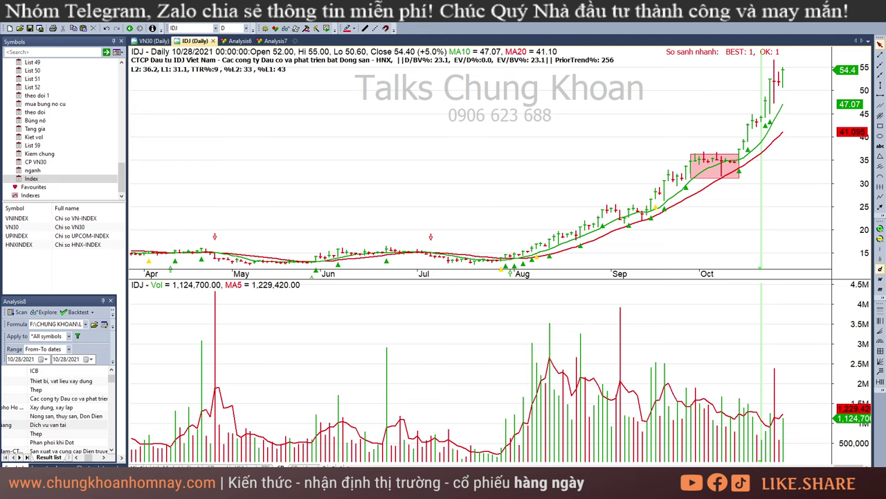
- Check the market commentary video covering NLG and IDJ on the YouTube channel and return to the Excel stock list
key("alt+Tab")
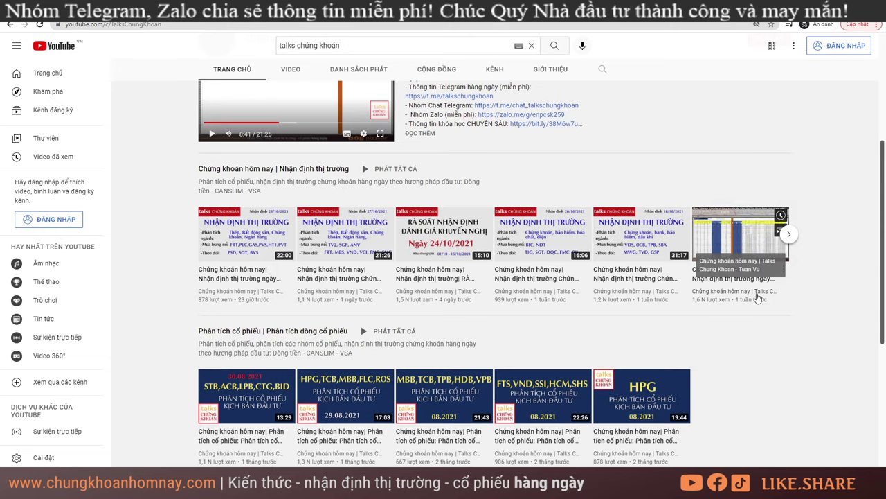
mouse_move(743, 277)
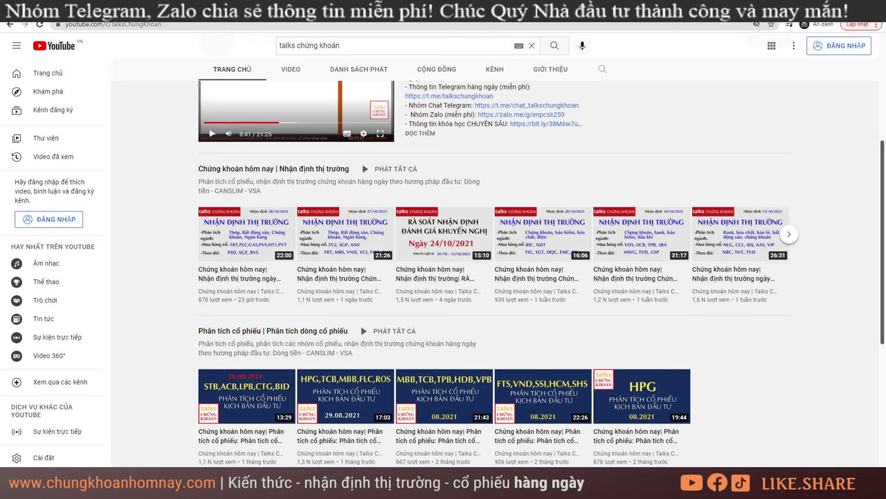
mouse_move(146, 485)
left_click(148, 453)
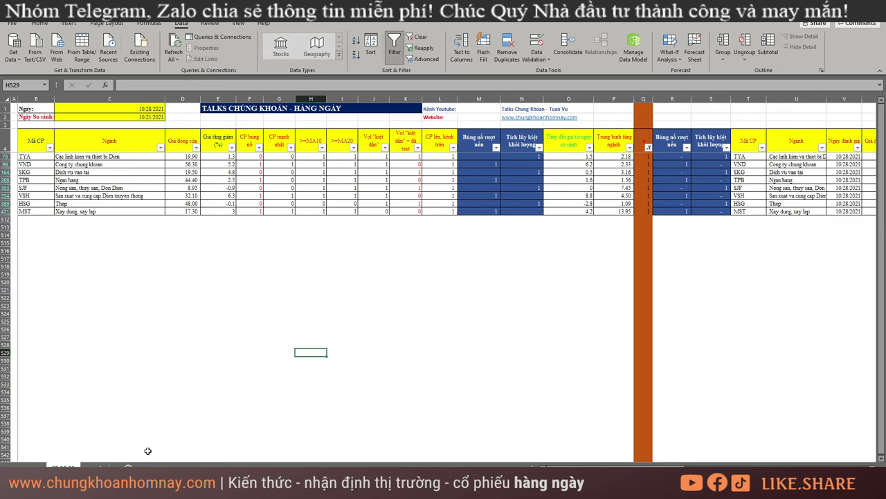
- Clear the orange column's filter and show only the stocks with 1 under CP mạnh nhất
left_click(211, 315)
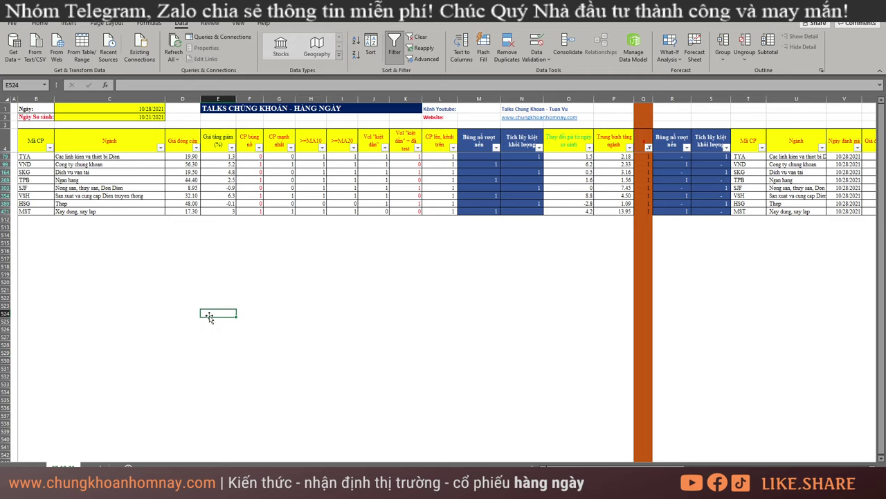
key("alt+a")
key("c")
left_click(271, 235)
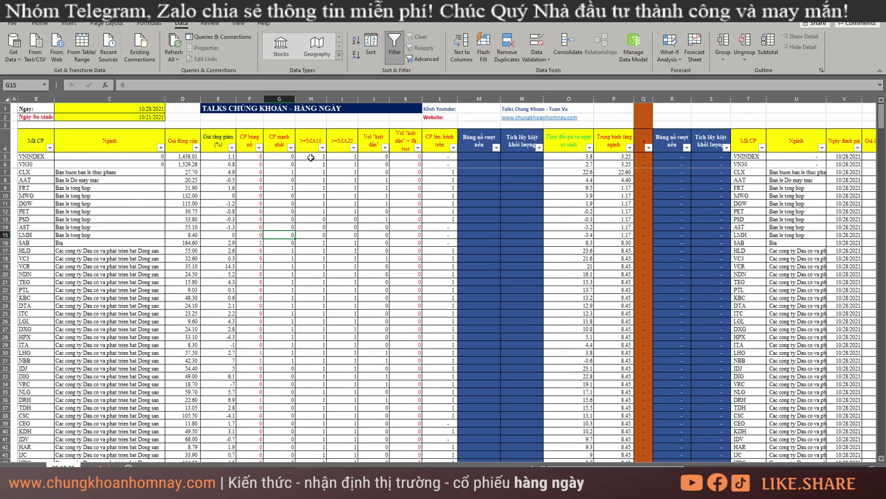
left_click(291, 150)
left_click(200, 257)
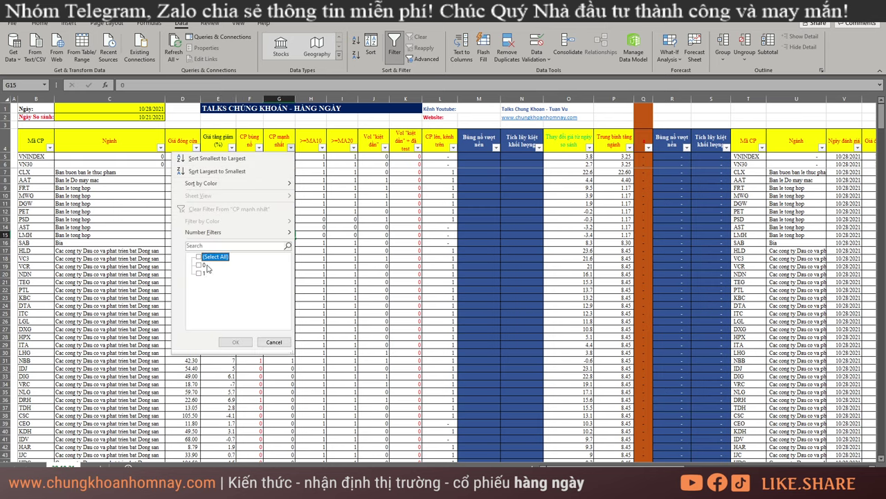
left_click(200, 274)
left_click(235, 341)
- Review the sectors of the strongest stocks, including real estate, Thiet bi, vat lieu xay dung and Xay dung, xay lap
scroll(290, 232, "down", 10)
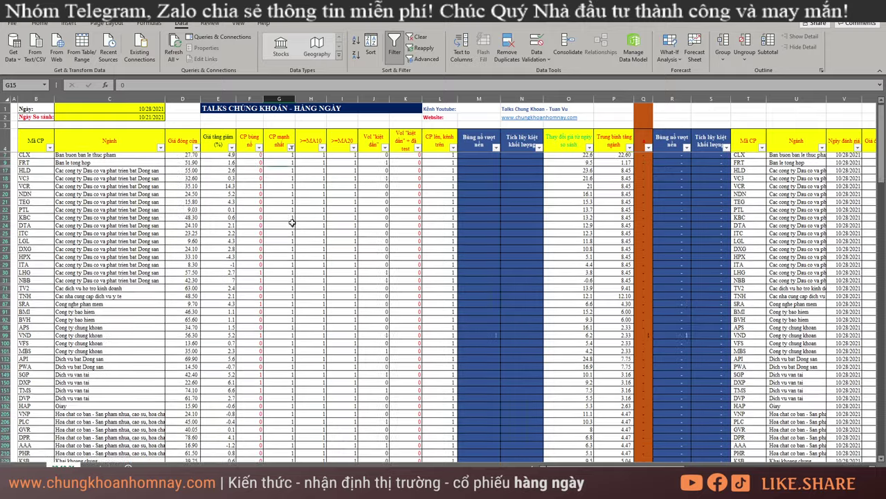
scroll(289, 234, "up", 15)
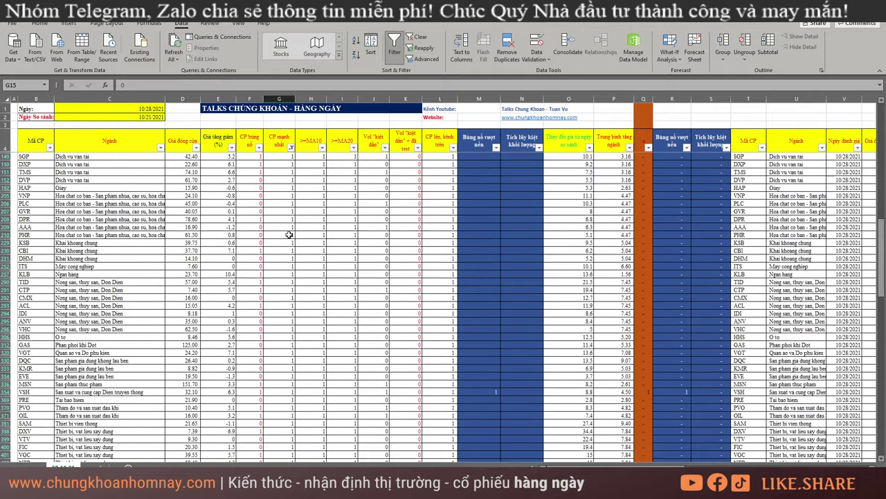
scroll(289, 234, "up", 2)
left_click_drag(127, 172, 153, 351)
scroll(178, 284, "down", 5)
scroll(154, 343, "down", 4)
left_click_drag(108, 307, 146, 380)
scroll(136, 348, "down", 6)
scroll(121, 340, "down", 6)
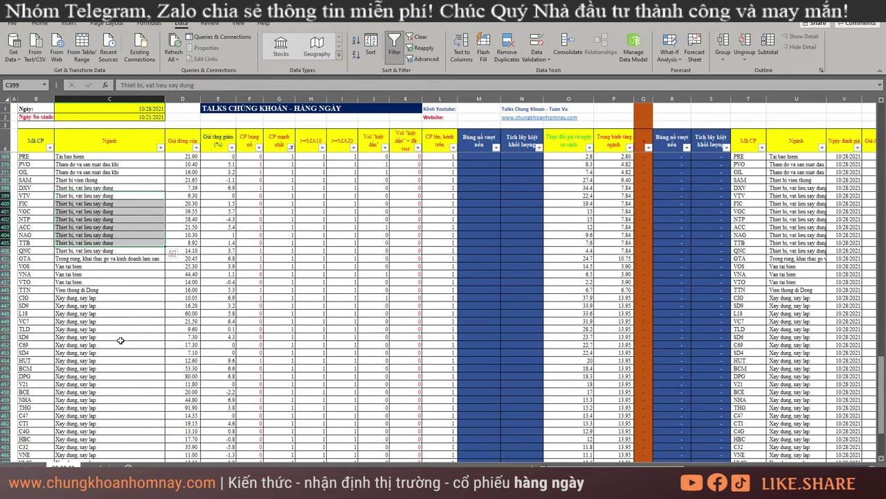
scroll(273, 298, "up", 5)
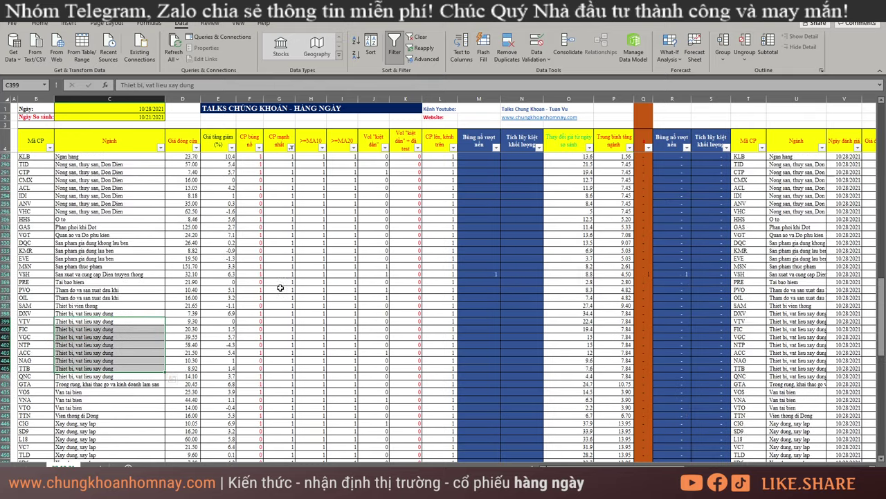
- Remove the CP mạnh nhất filter and show only the stocks with 1 under >=MA10
left_click(311, 188)
left_click(322, 148)
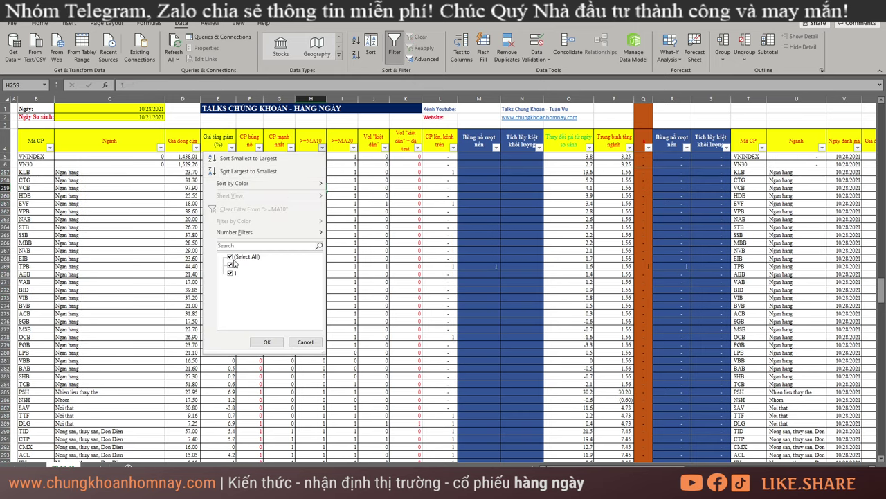
left_click(235, 256)
left_click(230, 272)
left_click(267, 341)
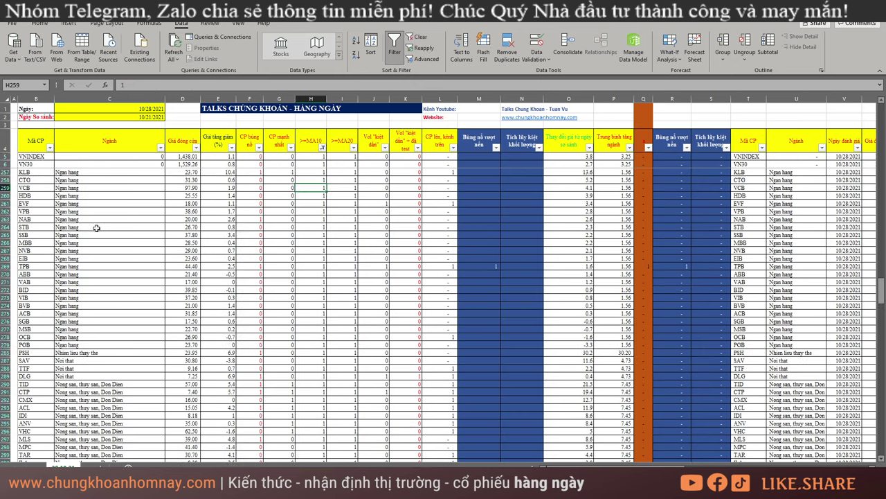
- Clear the >=MA10 filter so that the full stock list shows again
scroll(96, 228, "up", 20)
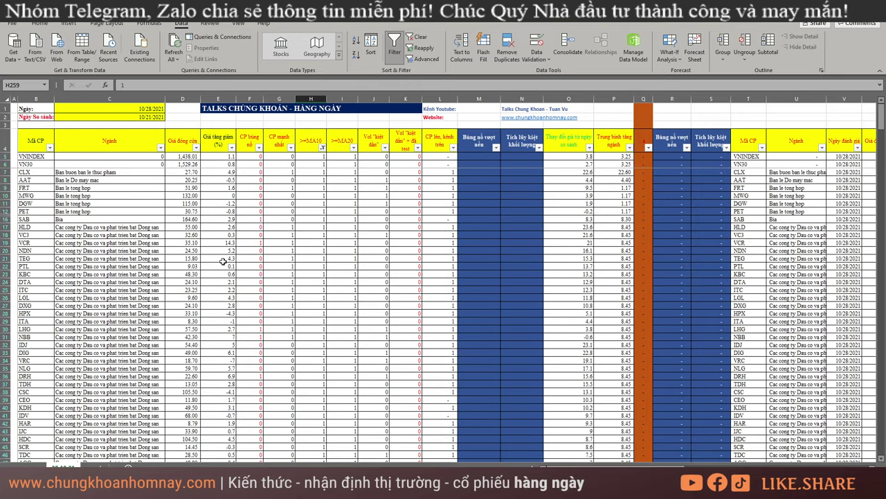
key("alt+a")
key("c")
left_click(324, 197)
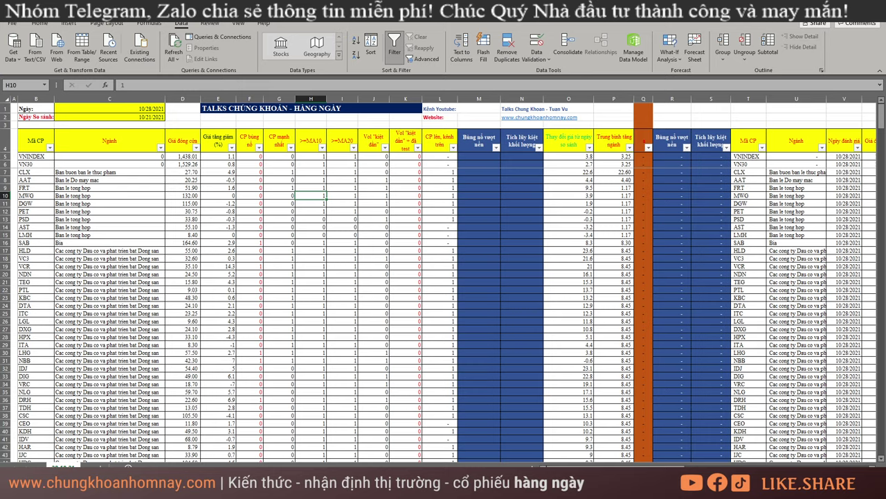
- Switch to AmiBroker and widen the Analysis8 results window until the FullName, ICB and Market columns fit
key("alt+Tab")
key("alt+Tab")
left_click(322, 148)
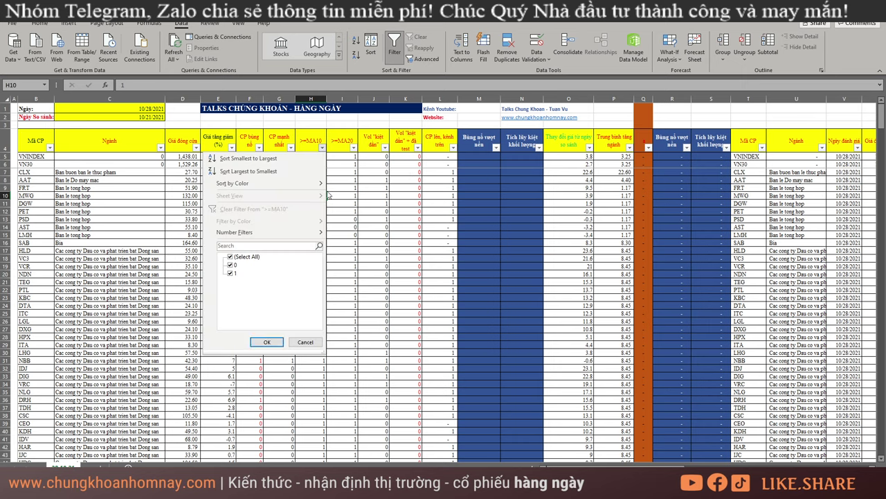
left_click(267, 342)
key("alt+Tab")
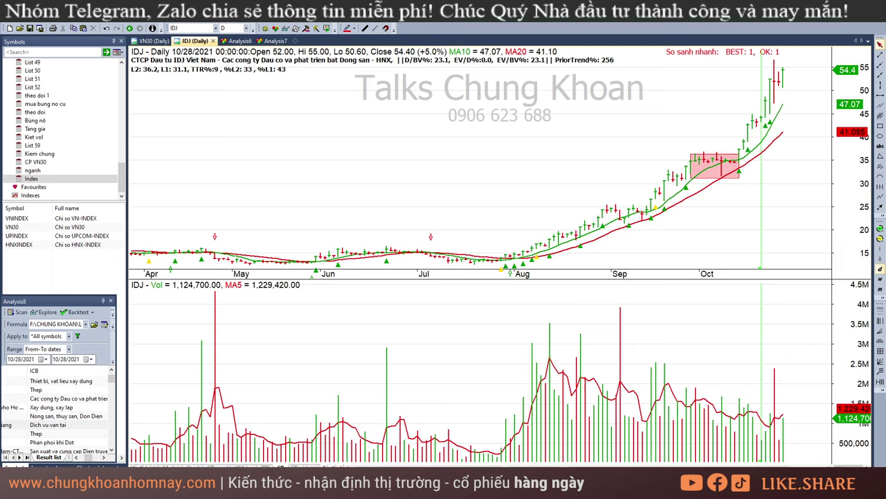
left_click_drag(116, 414, 651, 413)
left_click_drag(554, 459, 472, 459)
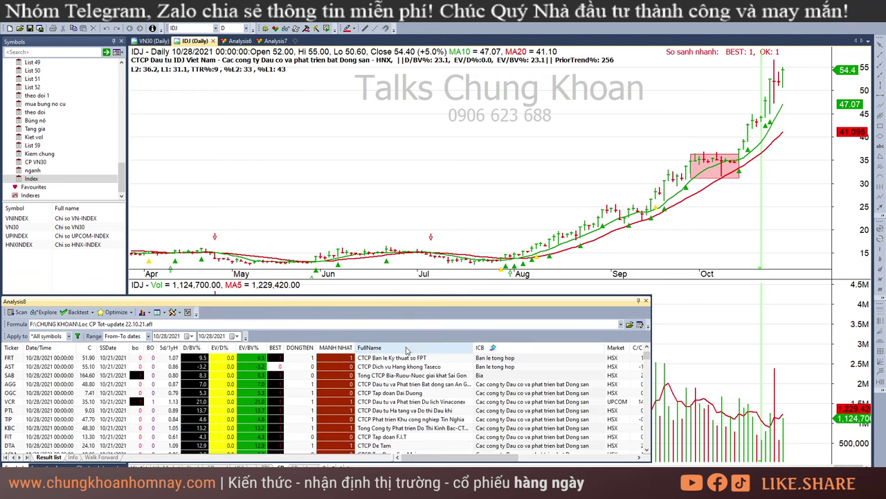
- Add MANH NHAT, BEST and EV/BV% as the second, third and fourth sort levels after ICB in the results
right_click(344, 348)
left_click(380, 385)
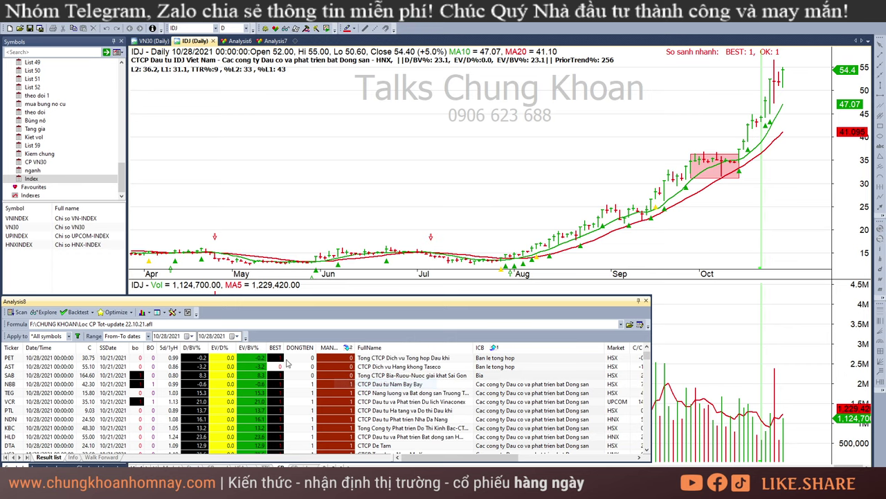
right_click(278, 349)
left_click(318, 384)
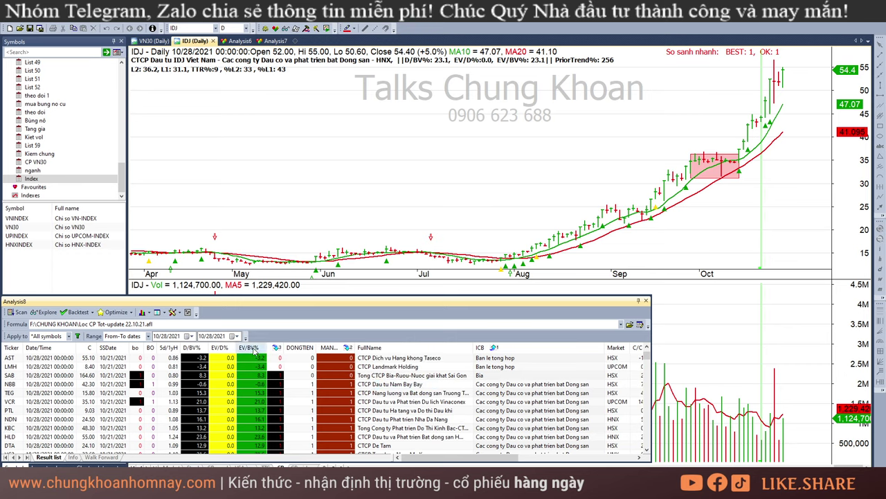
right_click(253, 348)
left_click(298, 385)
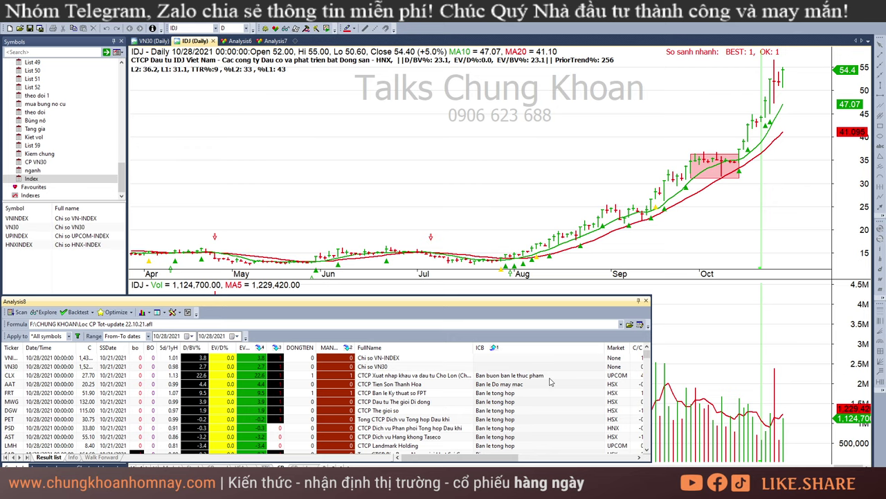
- Open the FRT chart and inspect the 10/26/2021 bar and the latest bar at the breakout from the pink box
scroll(551, 382, "down", 1)
left_click(533, 368)
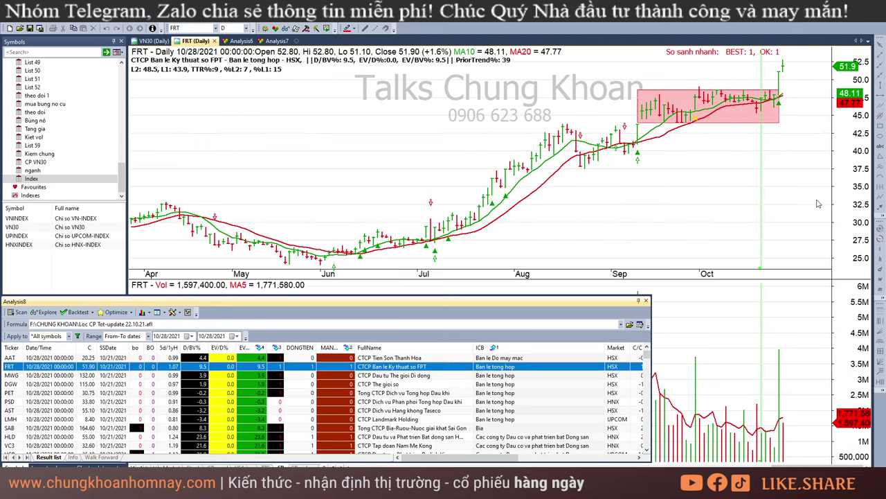
left_click_drag(773, 146, 776, 146)
left_click(780, 141)
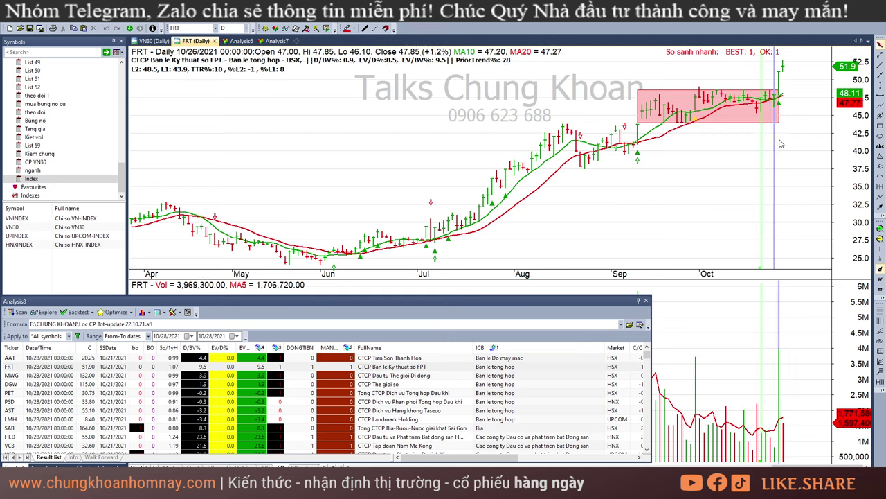
left_click(787, 140)
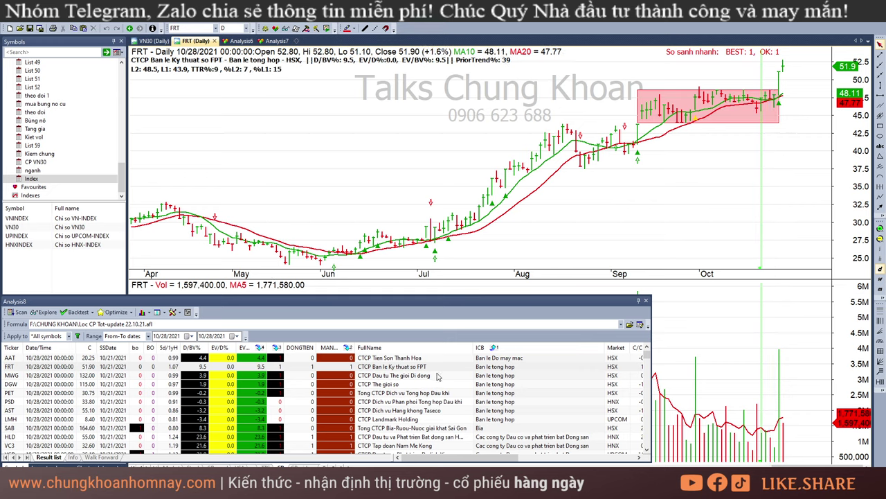
- Open the MWG chart and check the price and volume of the 10/27/2021 and 10/28/2021 bars
scroll(436, 372, "up", 1)
left_click(450, 401)
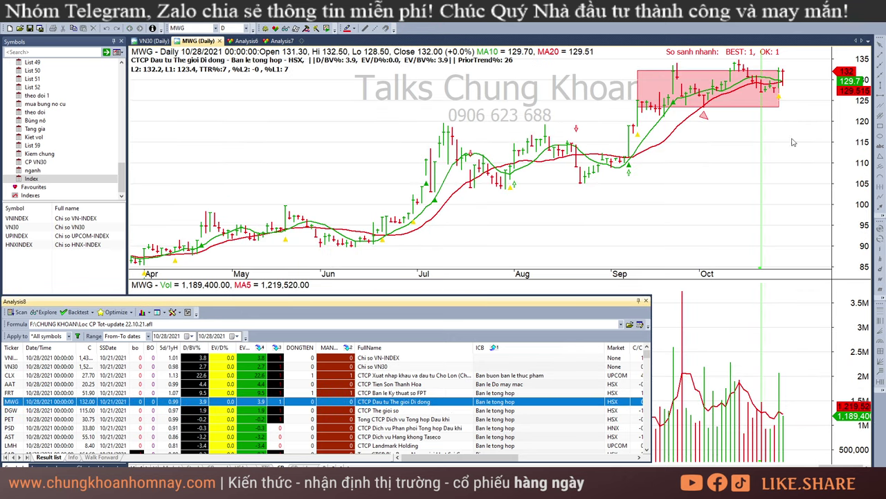
left_click(776, 398)
left_click(780, 399)
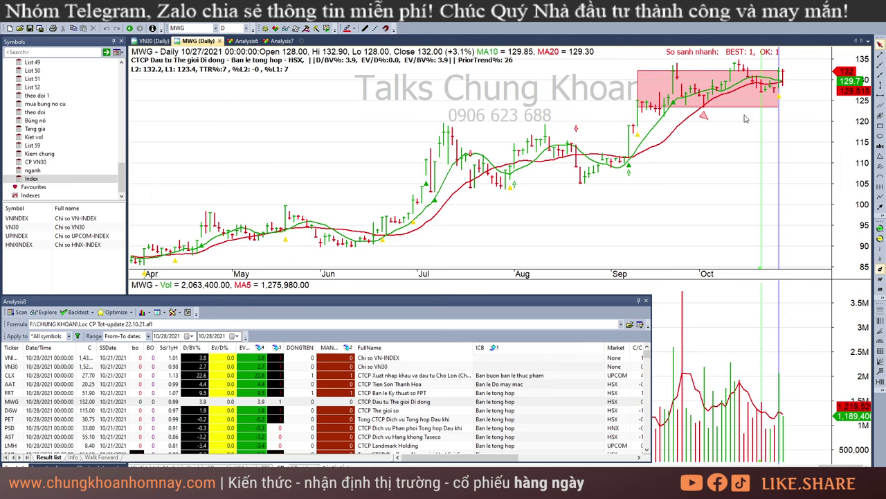
left_click(782, 428)
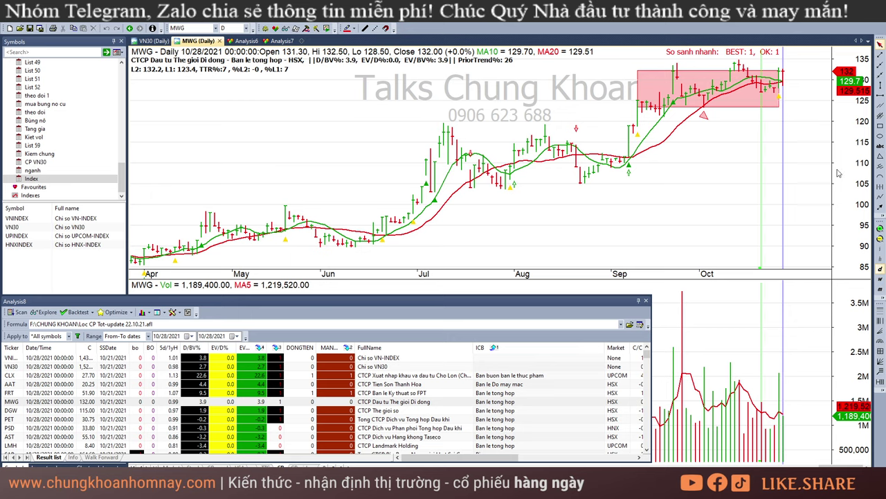
- Open the DGW chart and compare the price and volume of the 10/25, 10/26 and 10/27/2021 bars
left_click(427, 411)
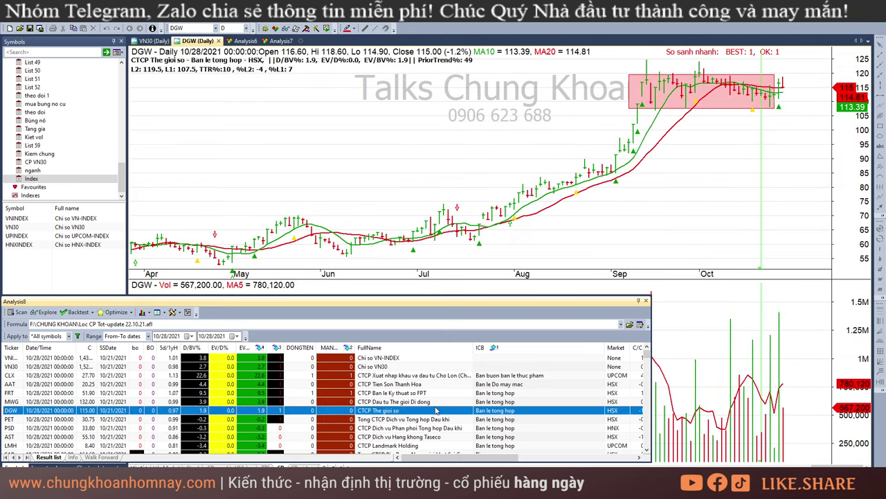
left_click(780, 347)
left_click(770, 356)
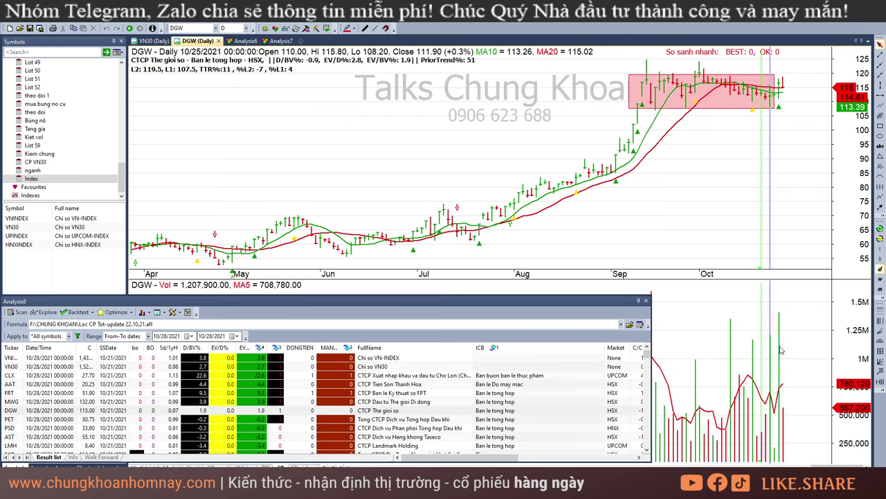
left_click(781, 342)
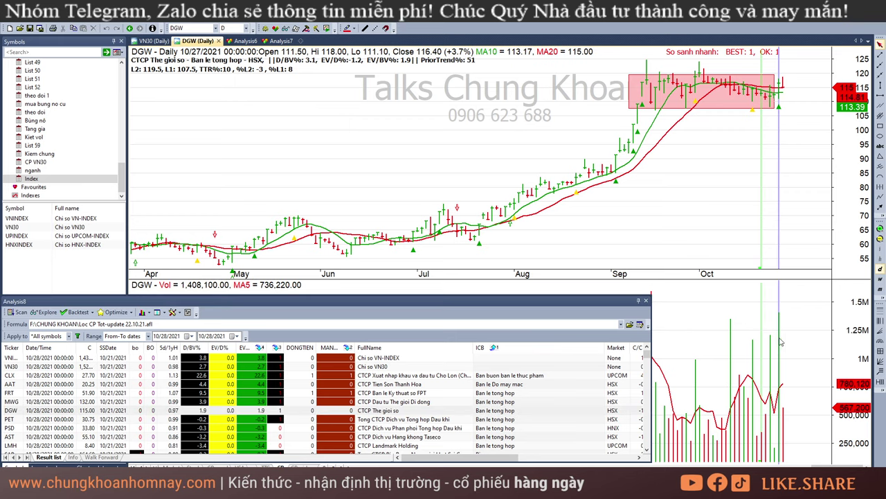
left_click(788, 133)
left_click(776, 139)
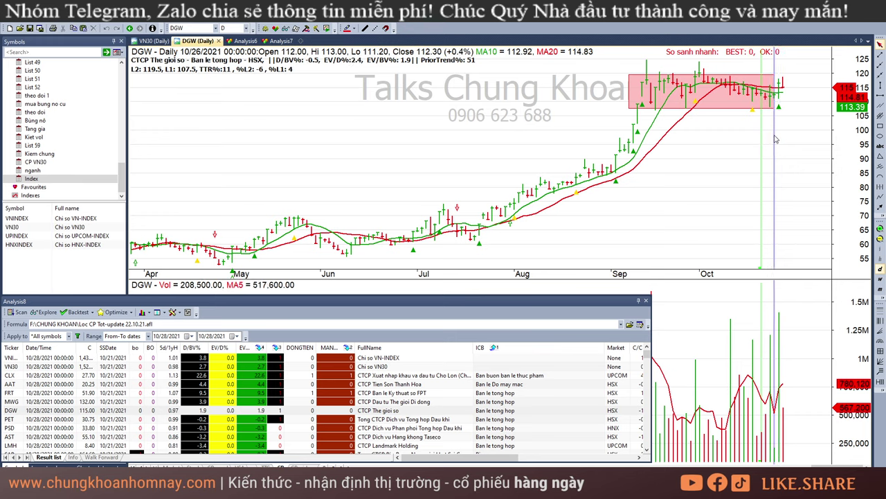
left_click(789, 115)
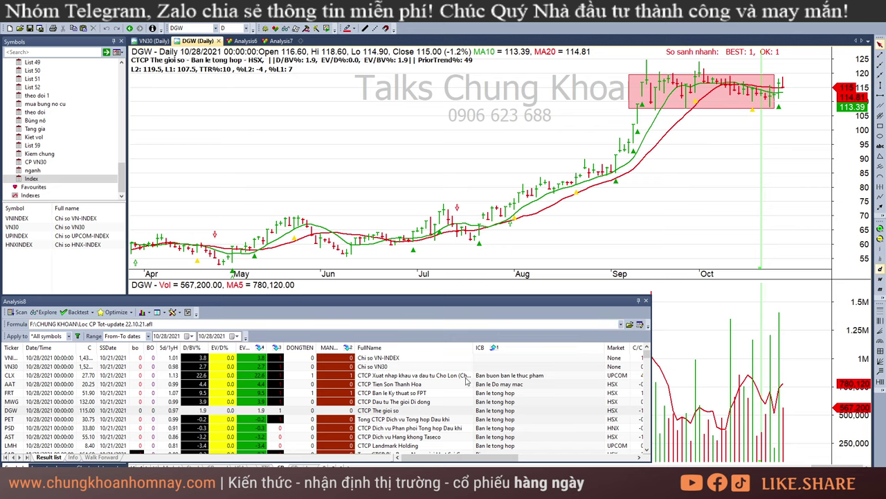
- Open the PET chart and examine its most recent bars, including 10/27/2021 and 10/28/2021, near the top of the pink box
left_click(399, 413)
left_click(417, 419)
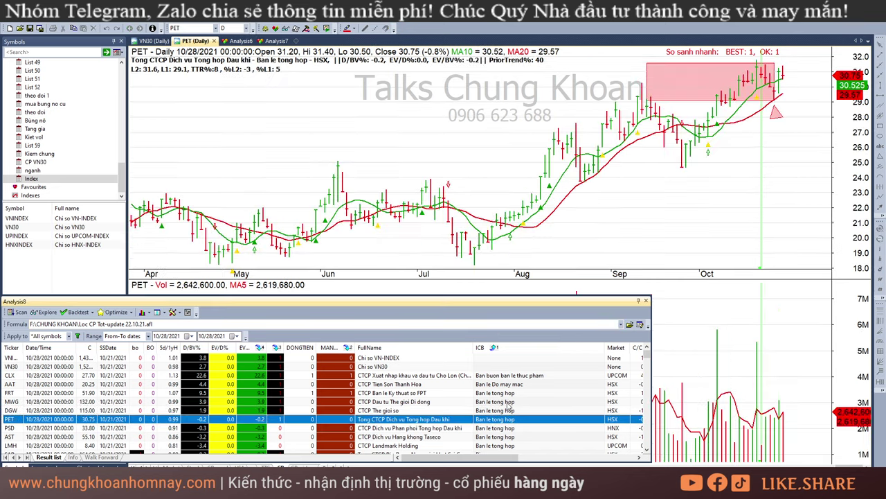
left_click(778, 145)
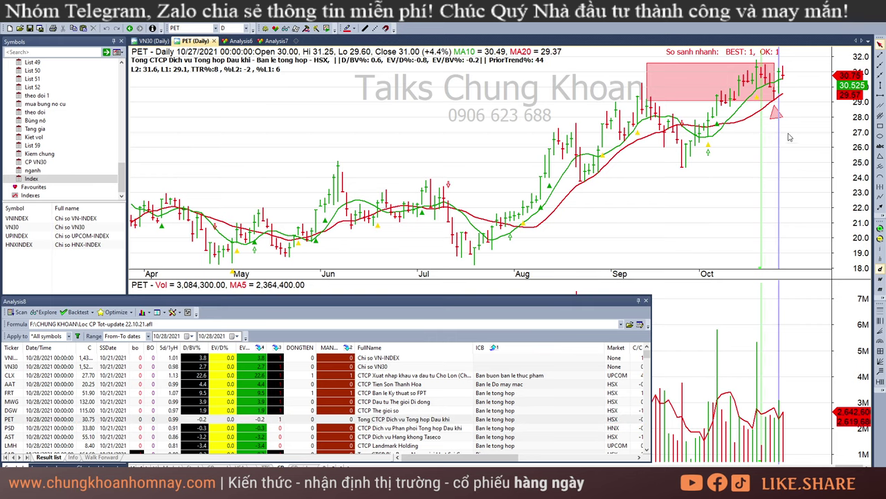
left_click(785, 133)
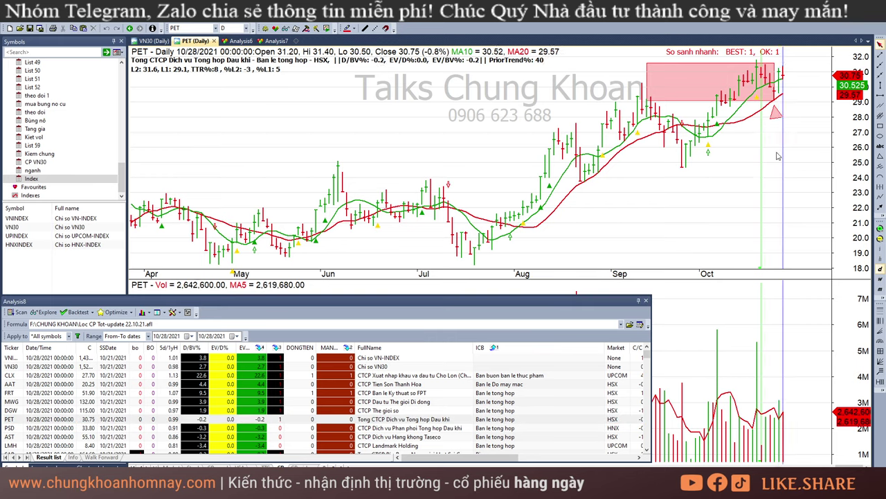
left_click(775, 154)
left_click(806, 148)
- Open the PSD chart, extend its pink base box to the latest bar, and check the recent price and volume bars
scroll(363, 403, "down", 2)
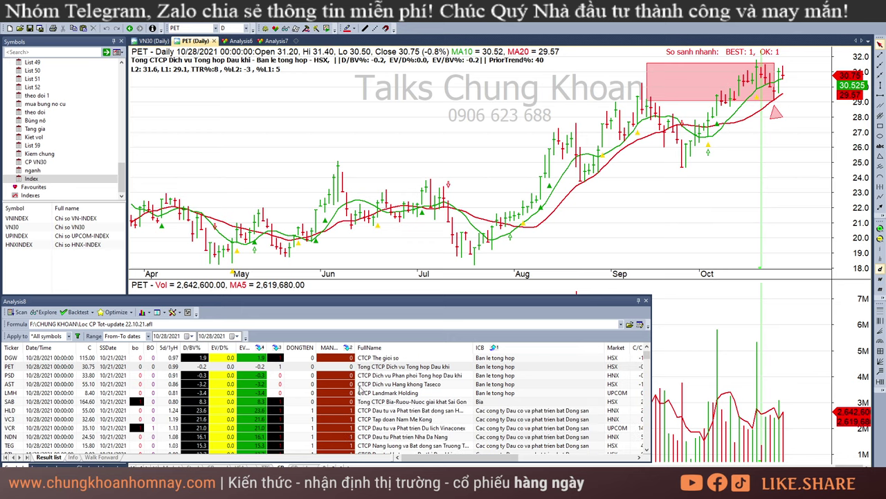
left_click(360, 375)
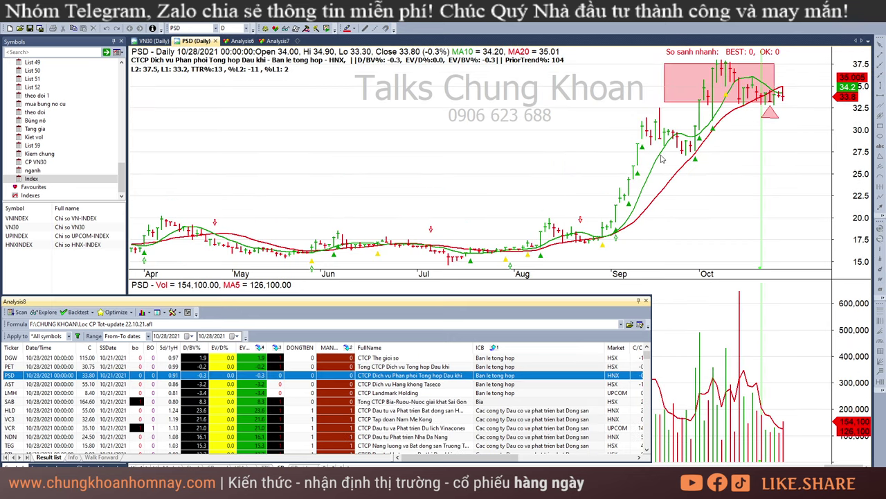
left_click(775, 70)
left_click_drag(775, 101, 784, 102)
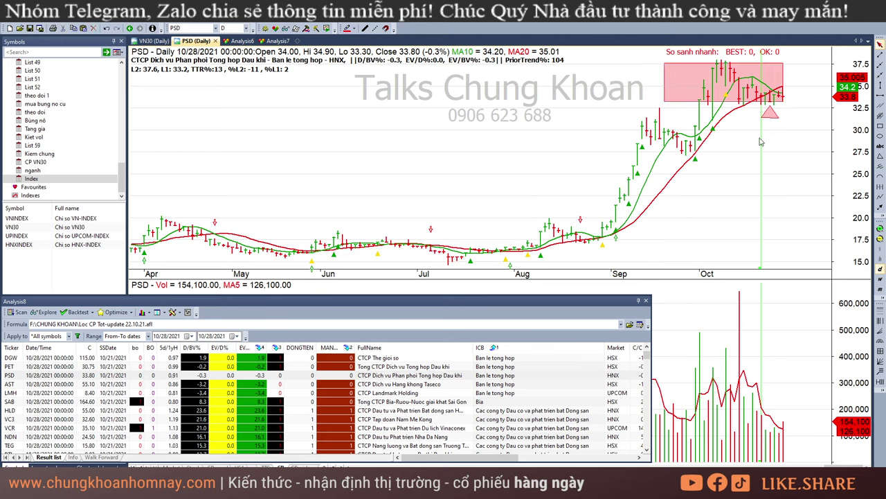
left_click(775, 142)
left_click(782, 435)
- Open the AST chart and examine the 10/13, 10/15 and 10/27/2021 bars against the pink box and moving averages
left_click(407, 386)
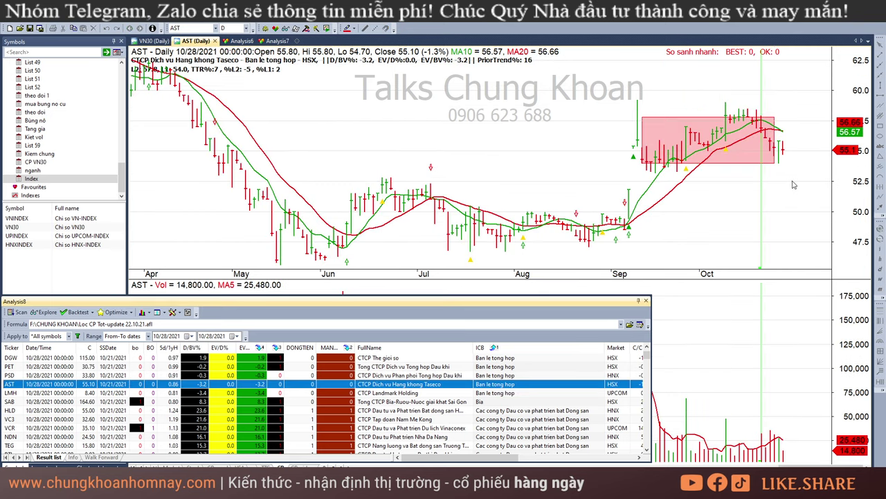
mouse_move(794, 185)
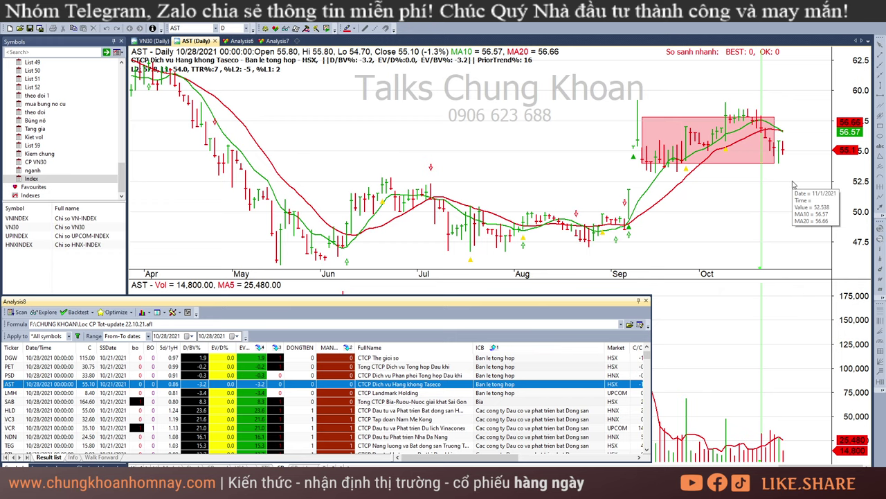
left_click(790, 182)
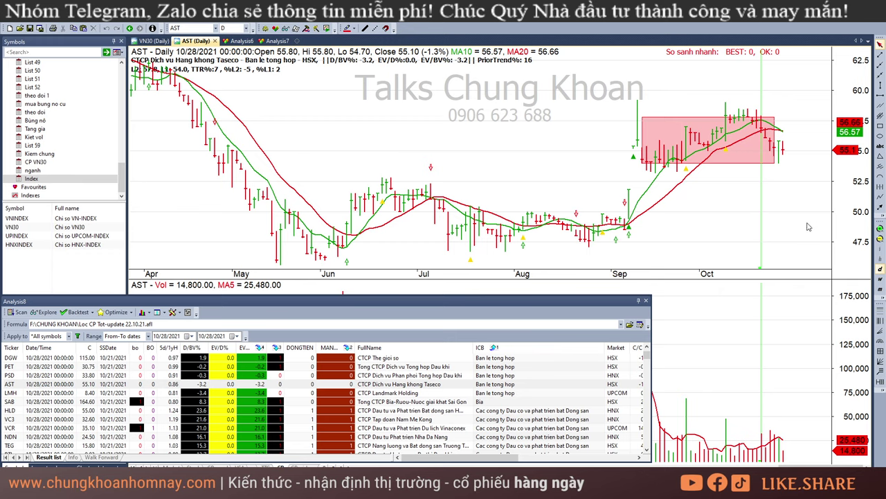
left_click(780, 204)
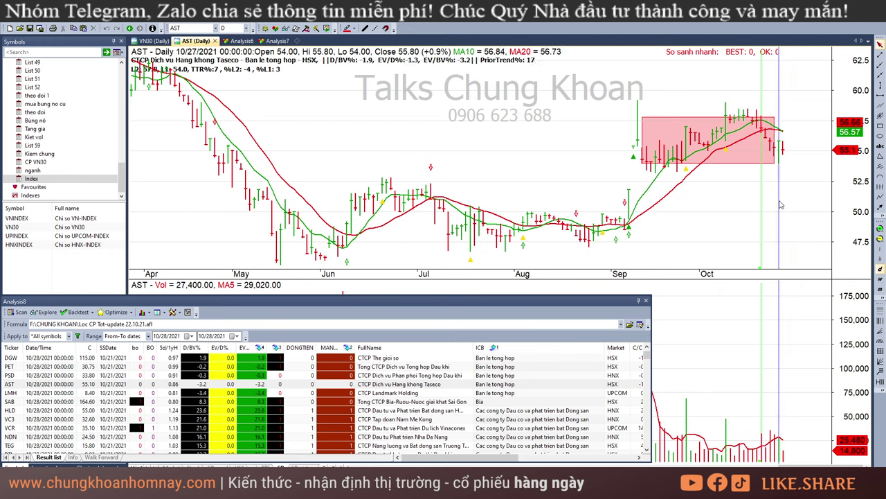
left_click(735, 180)
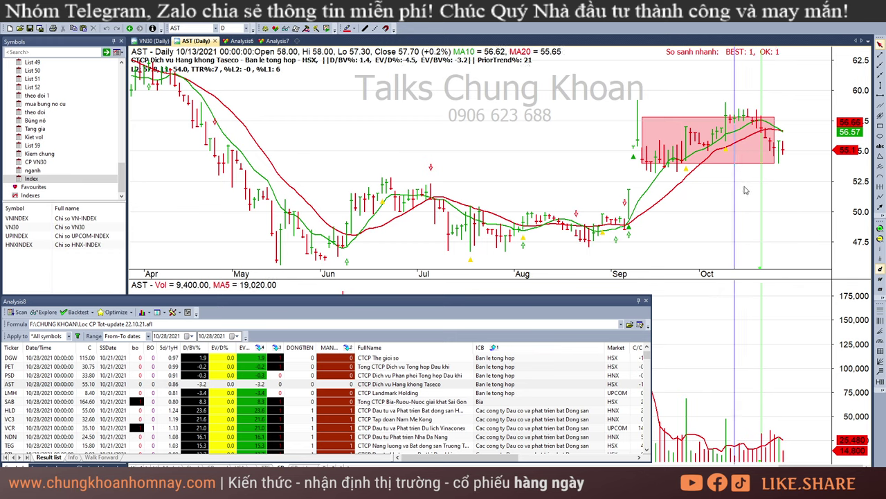
left_click(744, 190)
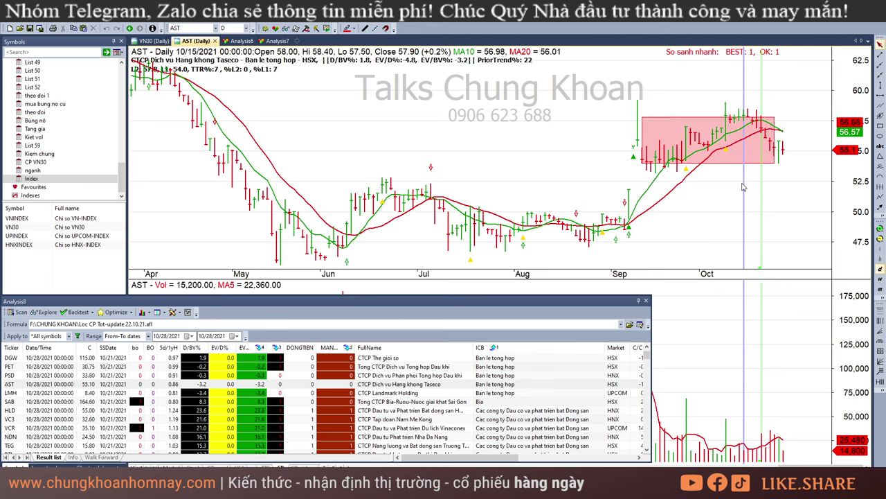
left_click(774, 421)
left_click(796, 213)
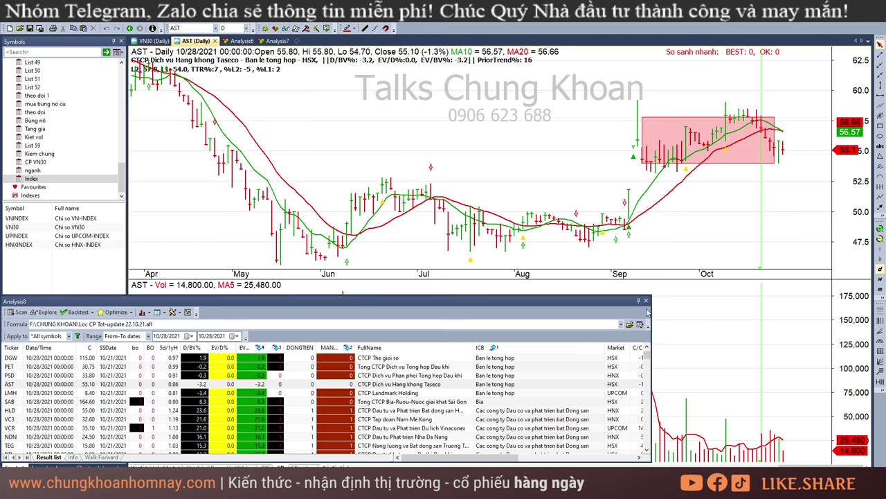
- Examine the chart of LMH, the last Ban le tong hop stock, and that of HLD, the first real estate stock
left_click(424, 393)
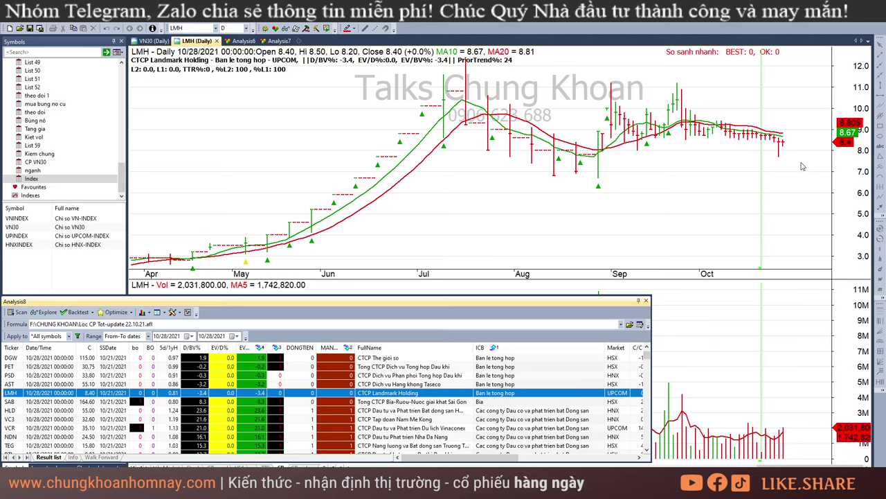
scroll(550, 391, "down", 1)
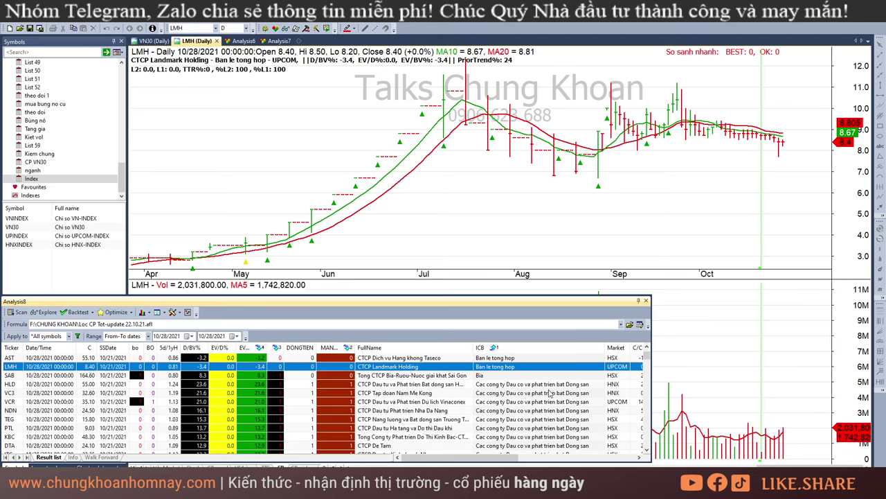
left_click(560, 385)
mouse_move(671, 136)
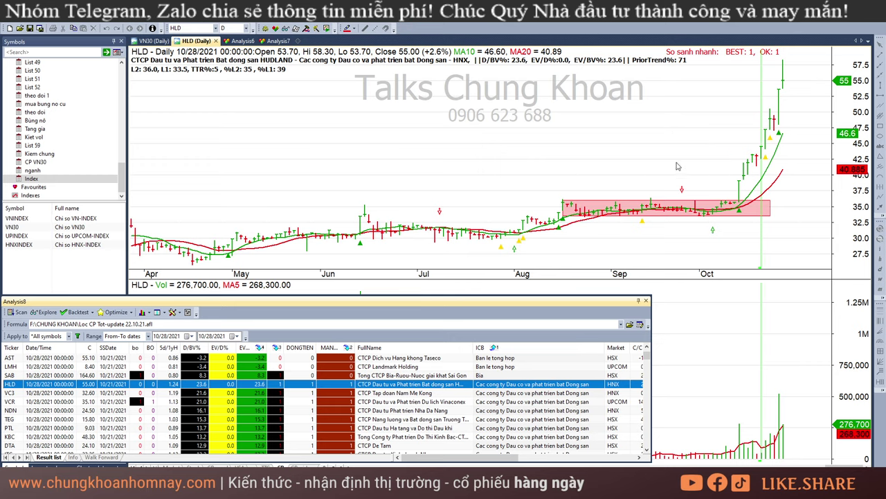
- Check the latest bar of HLD, and examine the VC3 and VCR charts against their pink boxes
left_click(810, 123)
left_click(500, 394)
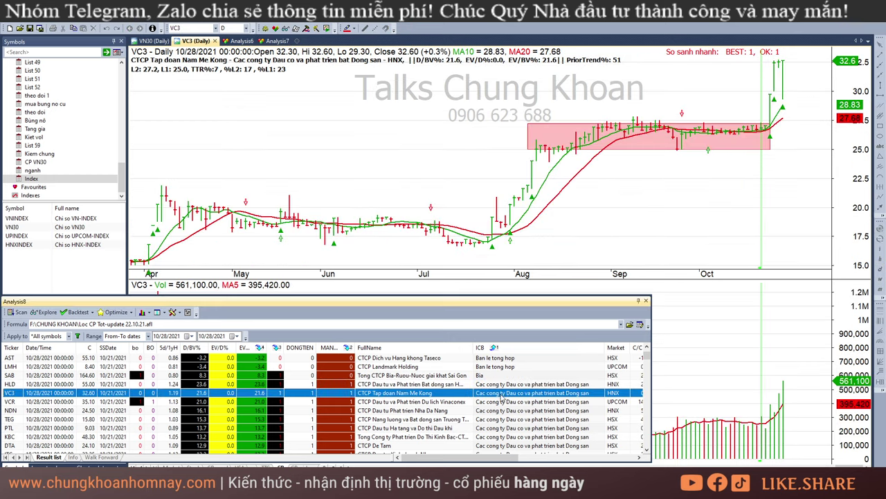
left_click(765, 425)
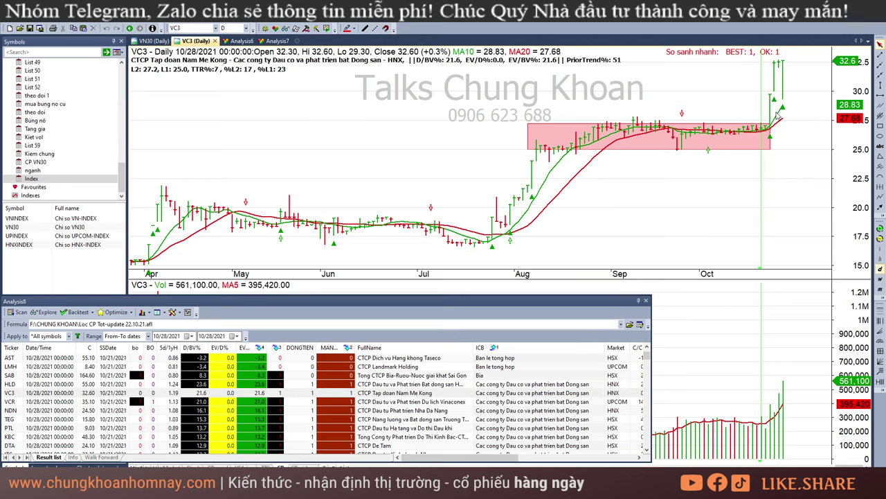
left_click(457, 402)
left_click(804, 126)
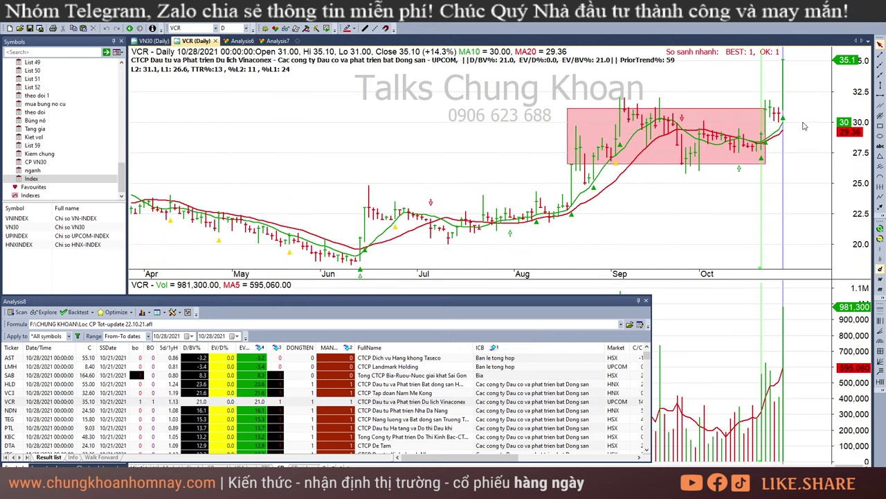
left_click(824, 98)
- Examine the NDN and TEG charts, including each stock's 10/25/2021 bar at the end of its pink box
left_click(411, 412)
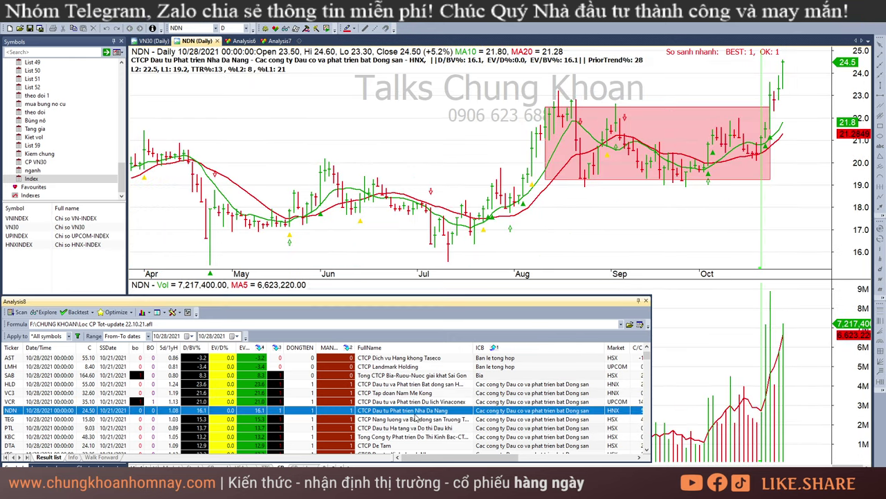
left_click(772, 198)
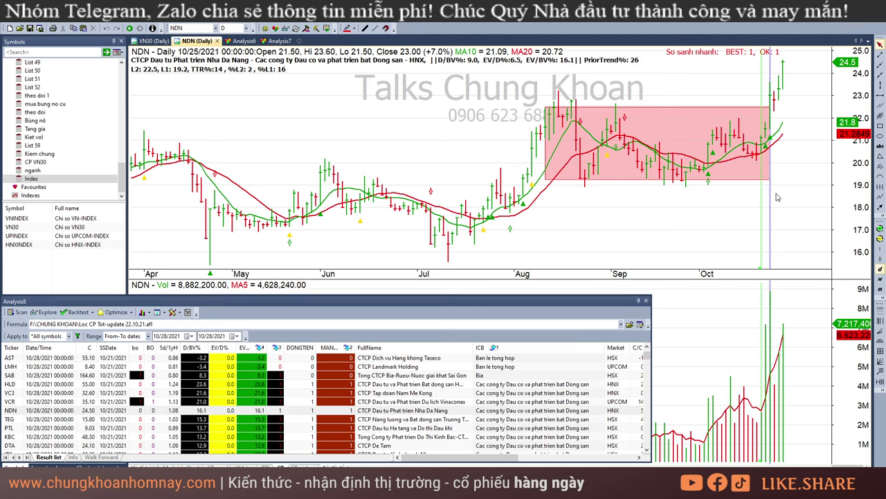
left_click(820, 93)
left_click(439, 418)
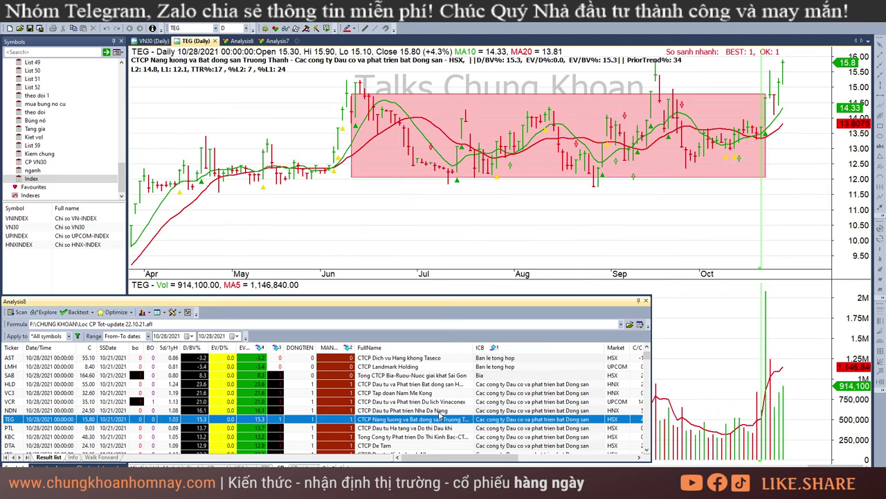
left_click(764, 215)
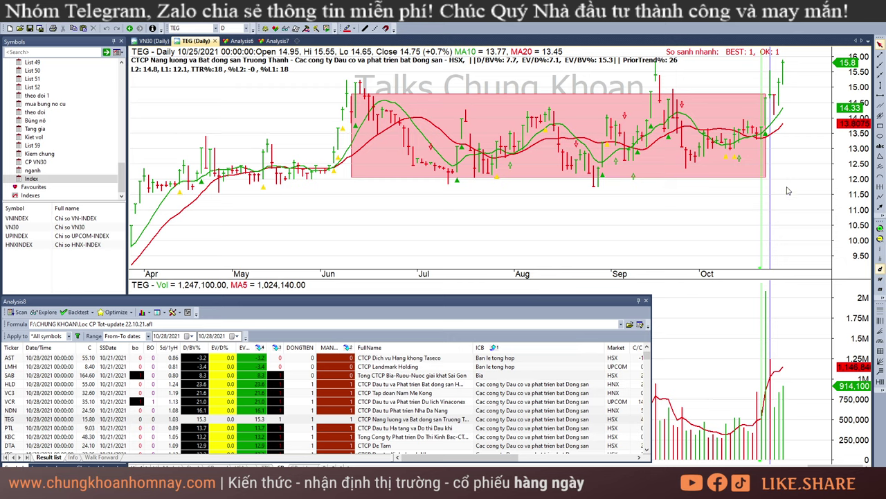
- Open the PTL chart and place a pink base box from the early August peak to the latest bar, spanning about 7.3 to 10.1
scroll(414, 385, "down", 1)
left_click(386, 402)
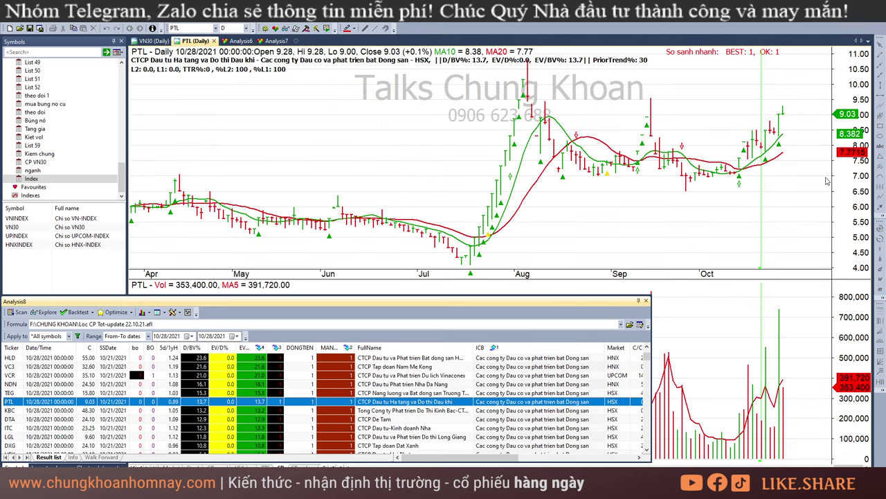
left_click(729, 208)
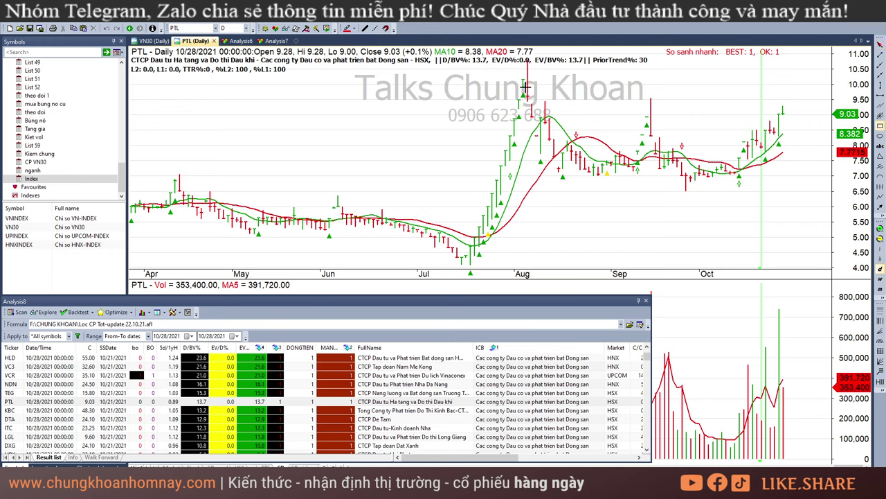
mouse_move(526, 85)
left_mouse_down()
mouse_move(743, 180)
mouse_move(795, 184)
mouse_move(792, 174)
left_mouse_up()
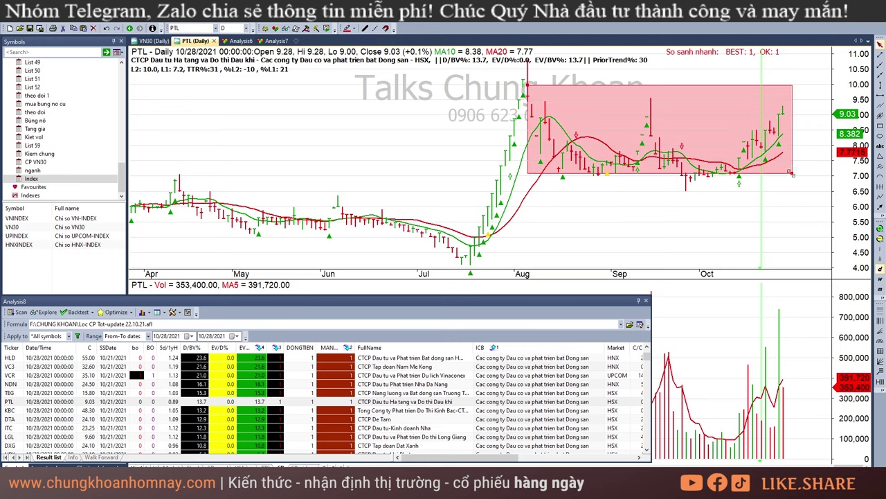
left_click_drag(738, 210, 748, 216)
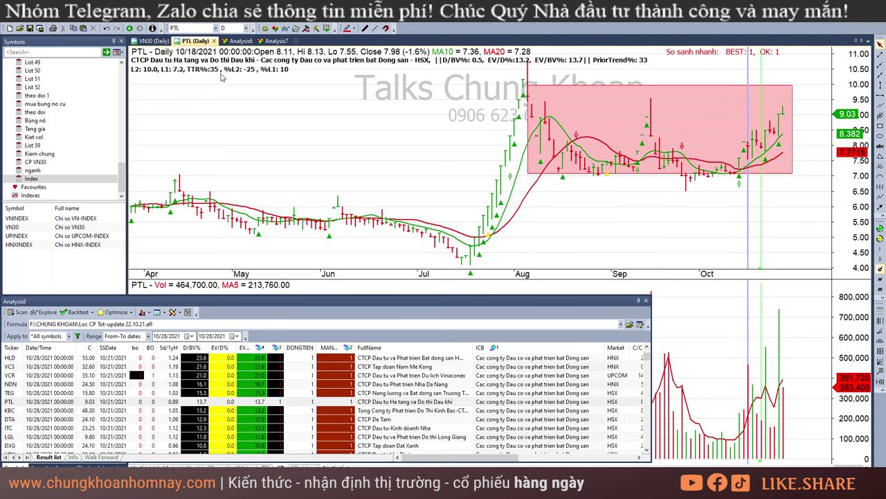
left_click_drag(762, 86, 757, 81)
left_click(637, 212)
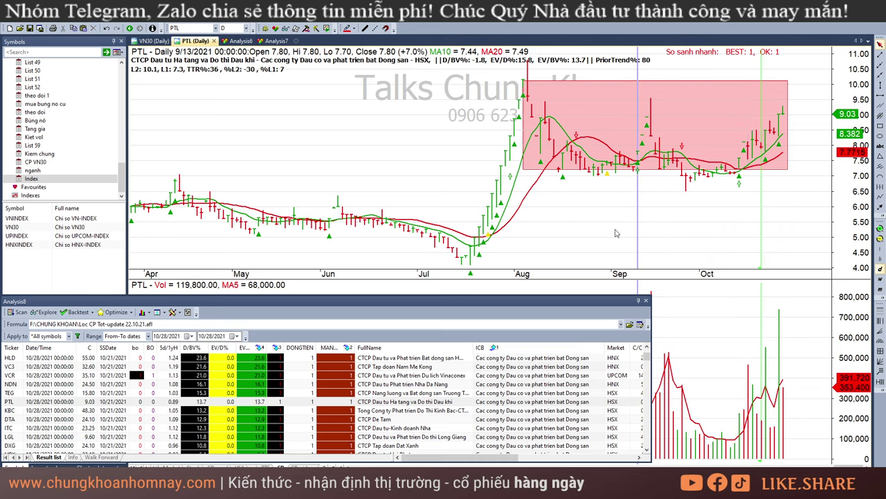
- Examine the KBC chart at its 10/27/2021 bar and the DTA chart at its 10/26/2021 bar
left_click(411, 411)
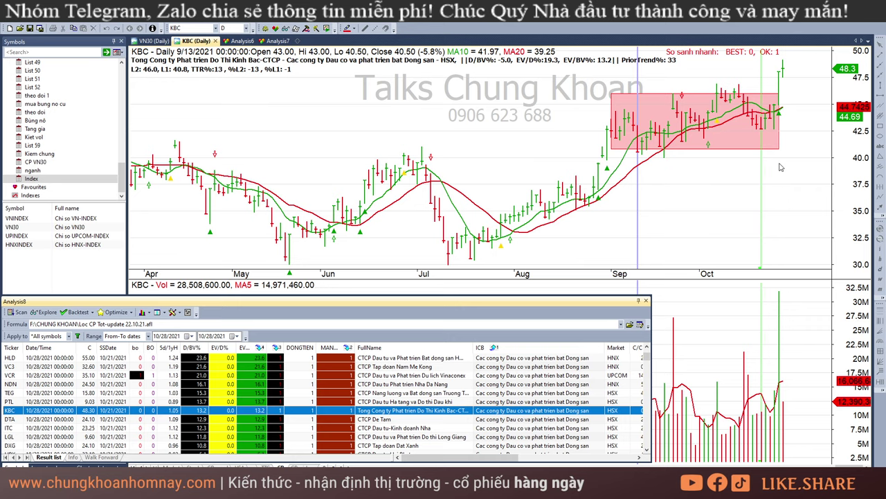
left_click(781, 76)
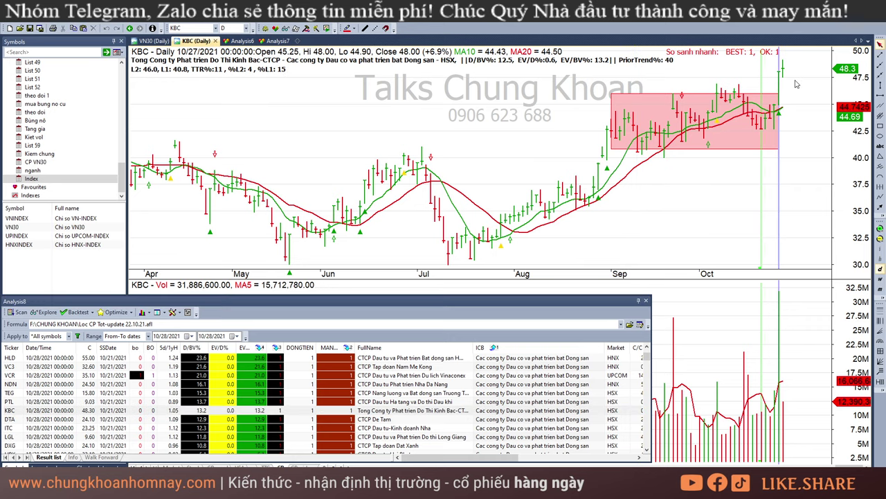
left_click(795, 87)
scroll(421, 415, "down", 1)
left_click(402, 393)
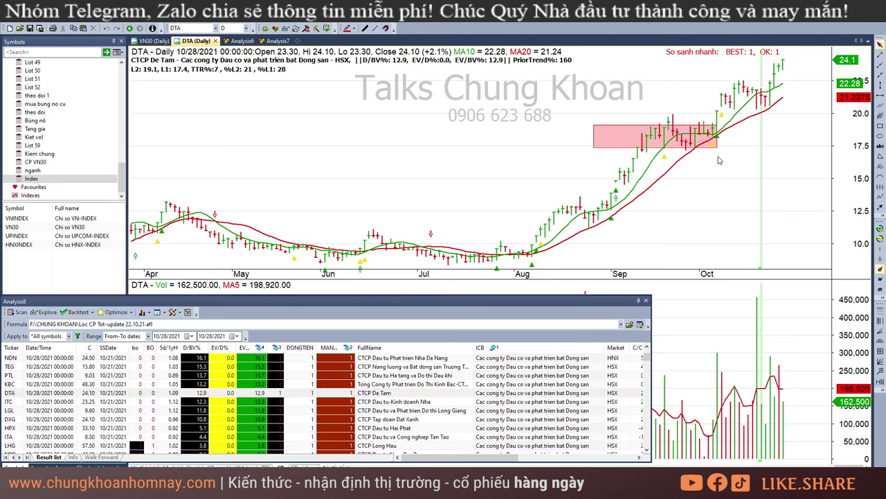
left_click_drag(720, 162, 776, 150)
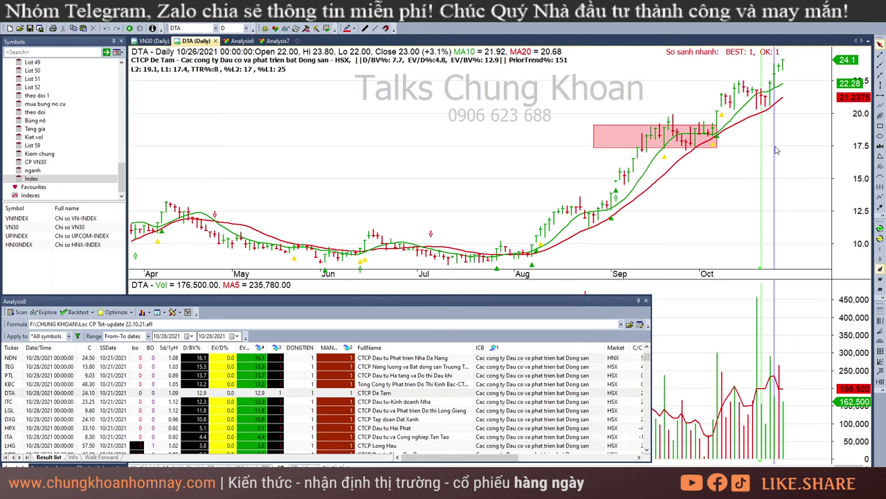
left_click(777, 150)
- Open the ITC chart and examine the 10/28, 10/13 and 10/20/2021 bars relative to the pink box
left_click(439, 403)
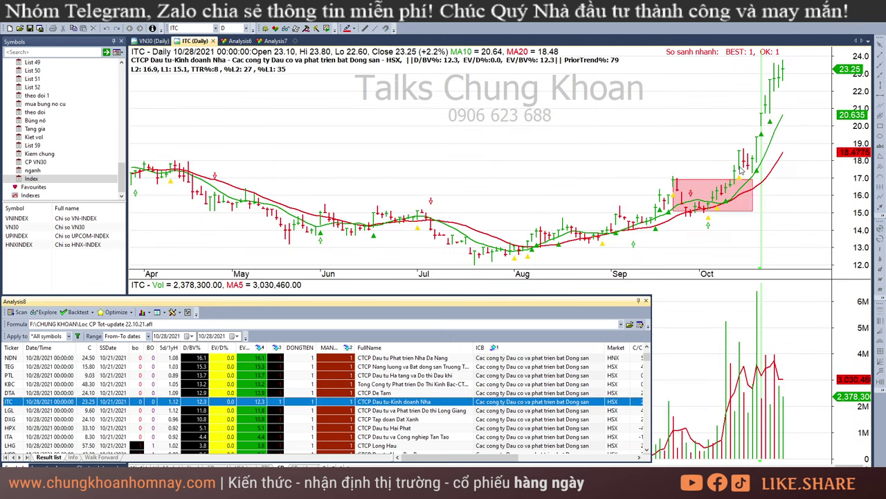
left_click(785, 110)
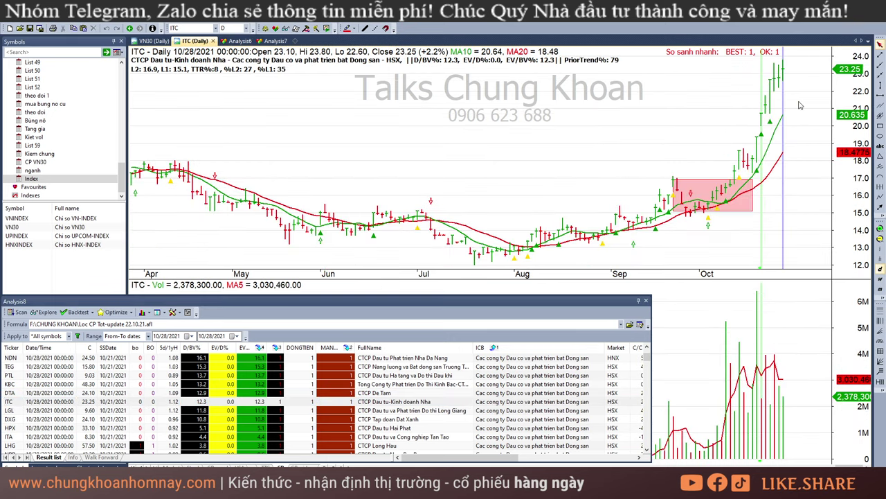
left_click(737, 233)
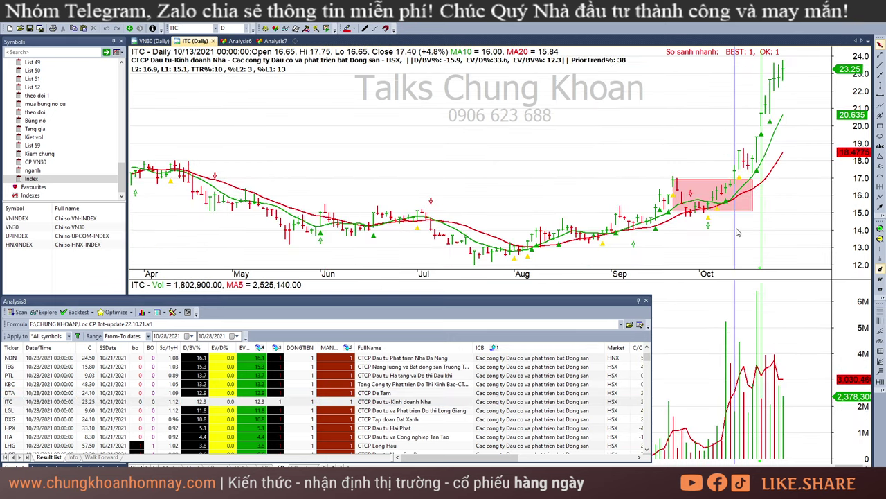
left_click(756, 232)
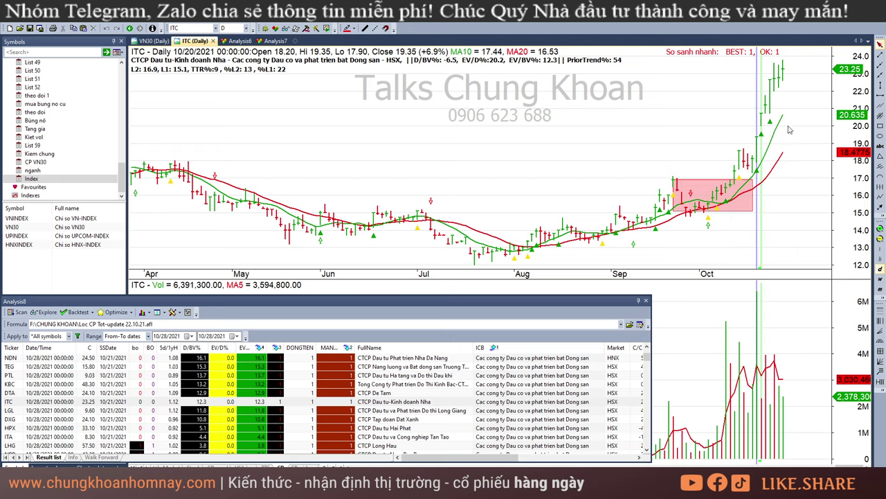
- Examine the recent bars of LGL, and check DXG at its 10/15/2021 bar and its June peak area on 6/3/2021
left_click(381, 411)
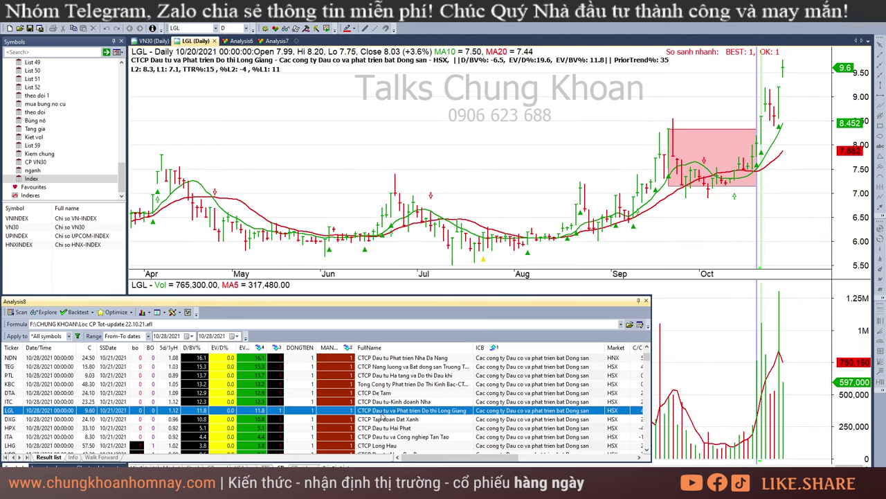
left_click(798, 170)
left_click(415, 420)
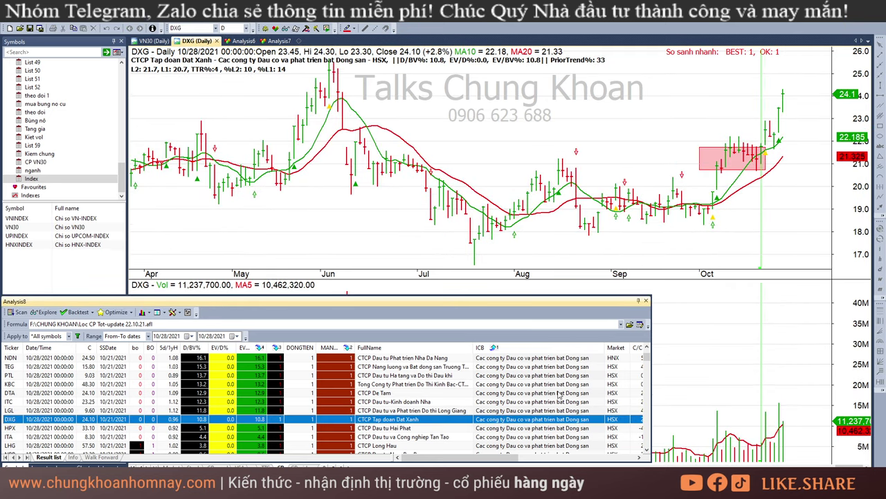
left_click_drag(766, 204, 745, 199)
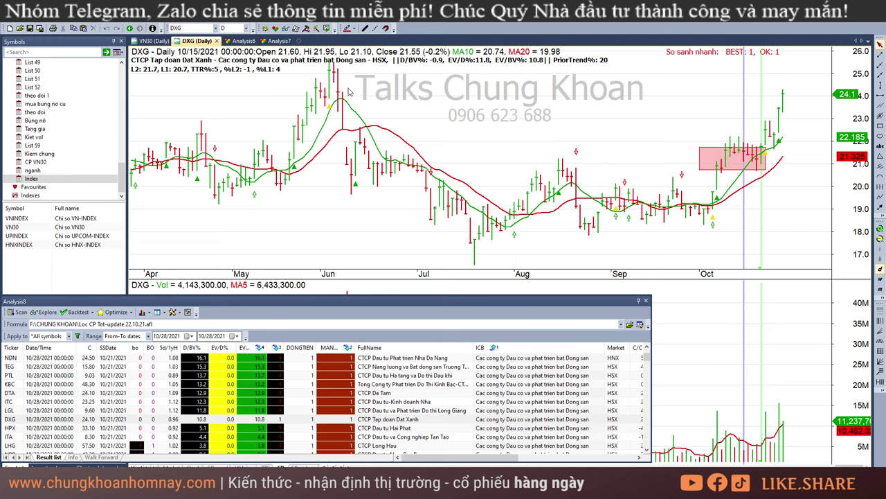
left_click(328, 87)
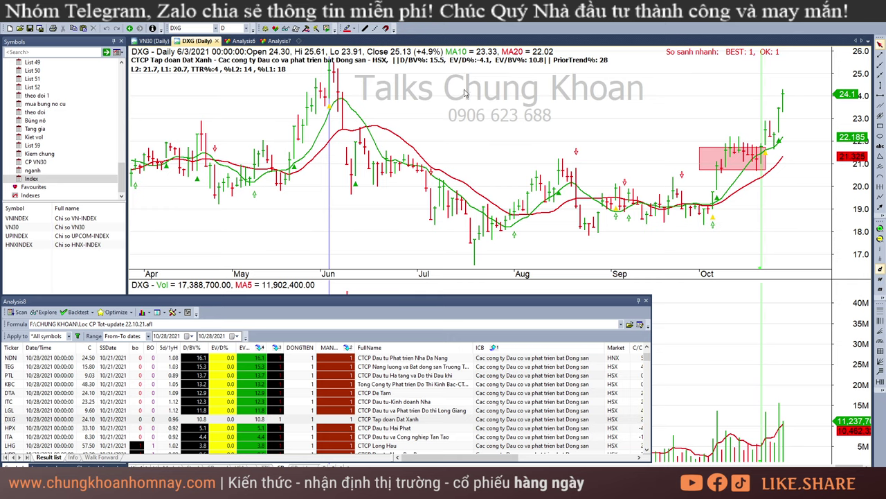
- Examine the HPX chart, and check ITA at its 10/4, 10/22 and 10/28/2021 bars against the pink box
left_click(421, 427)
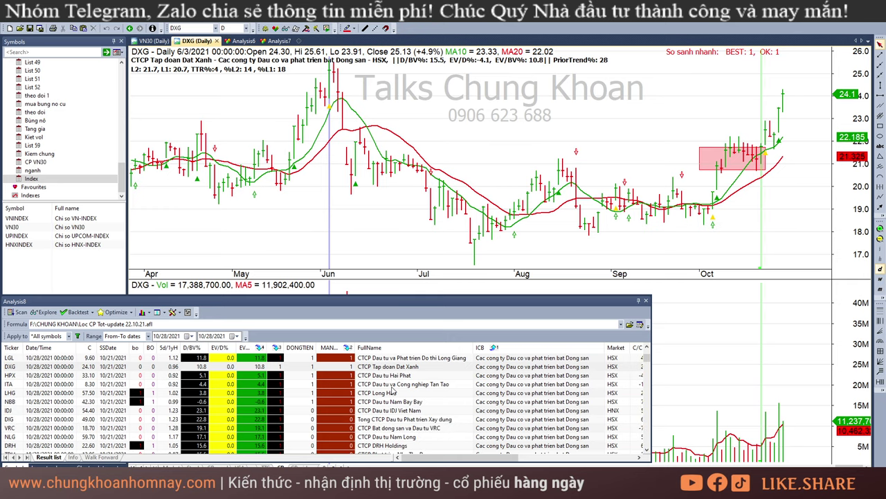
scroll(398, 378, "down", 2)
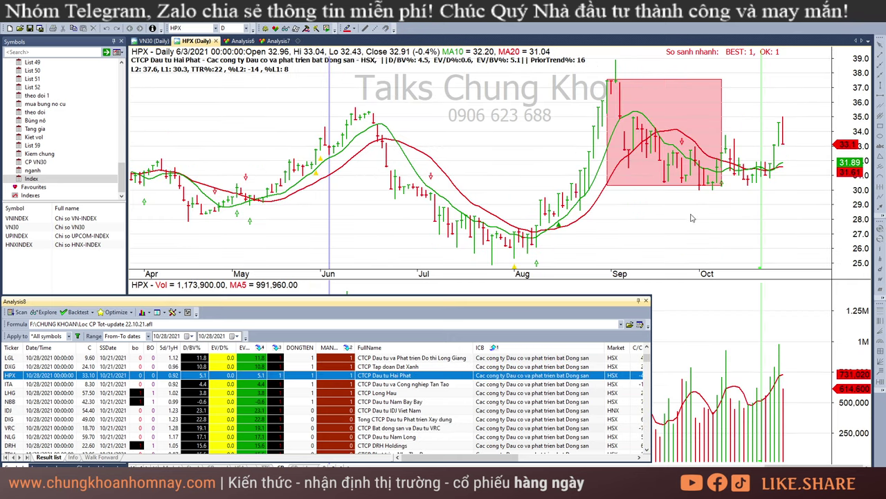
key("Down")
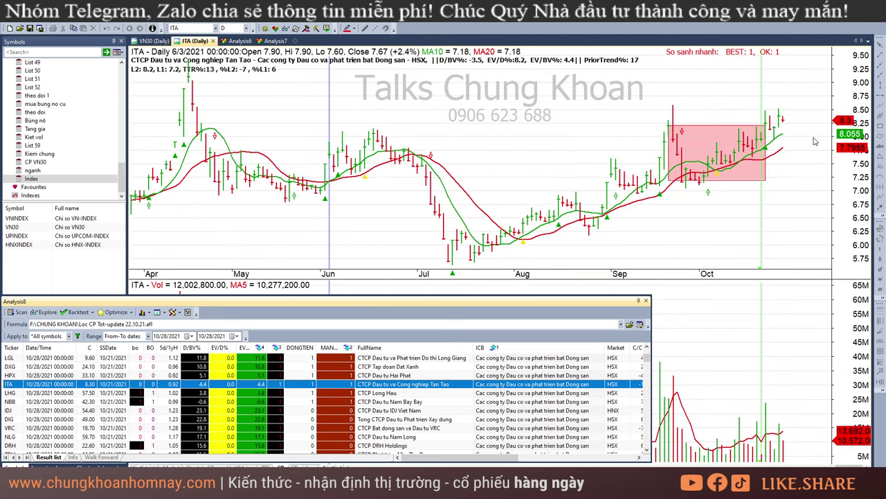
left_click(668, 219)
left_click(705, 211)
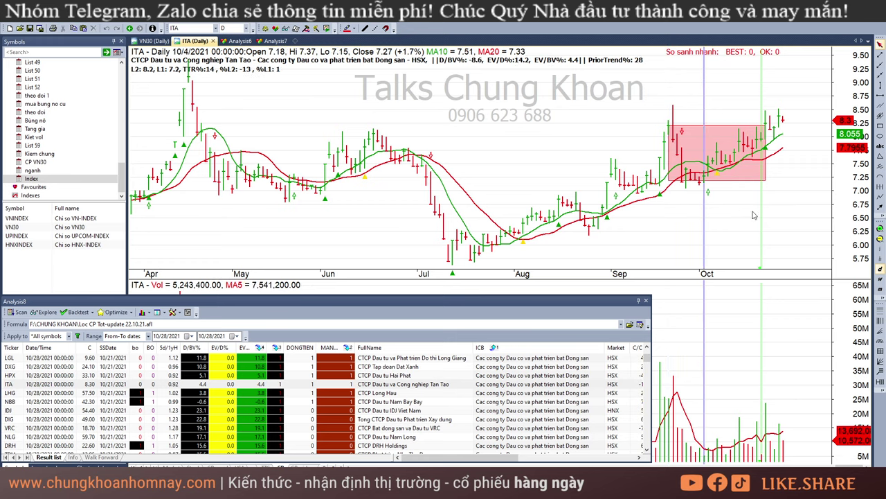
left_click(766, 196)
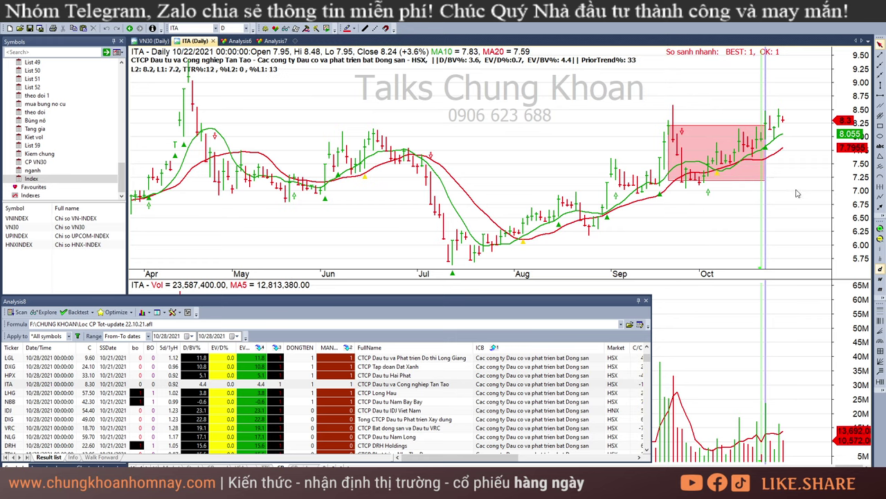
left_click(803, 177)
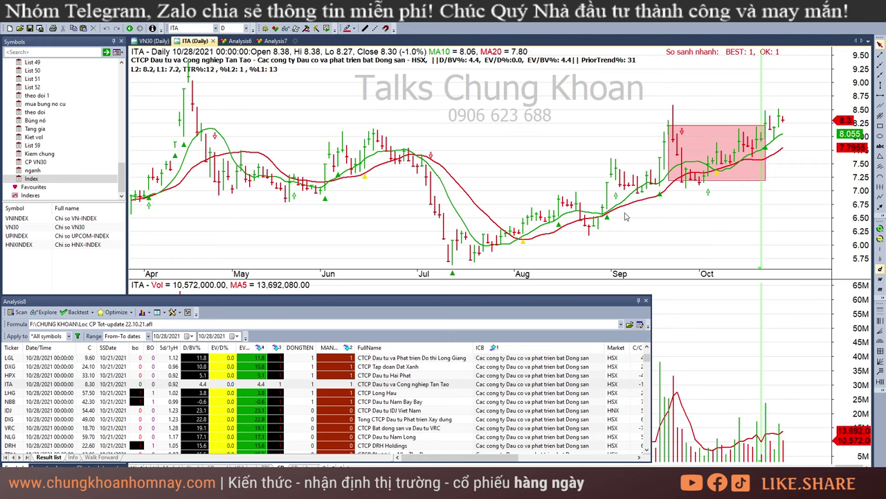
- Examine the LHG and NBB charts near their pink boxes, and open the IDJ chart
left_click(392, 393)
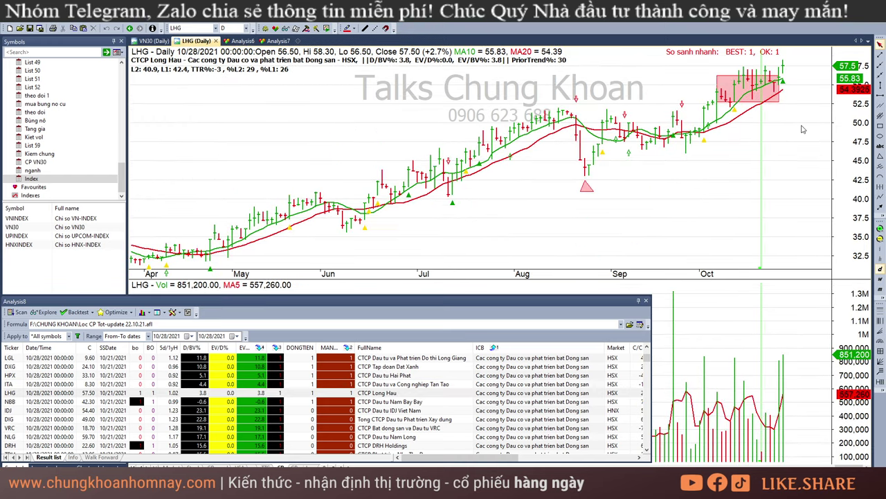
left_click(400, 403)
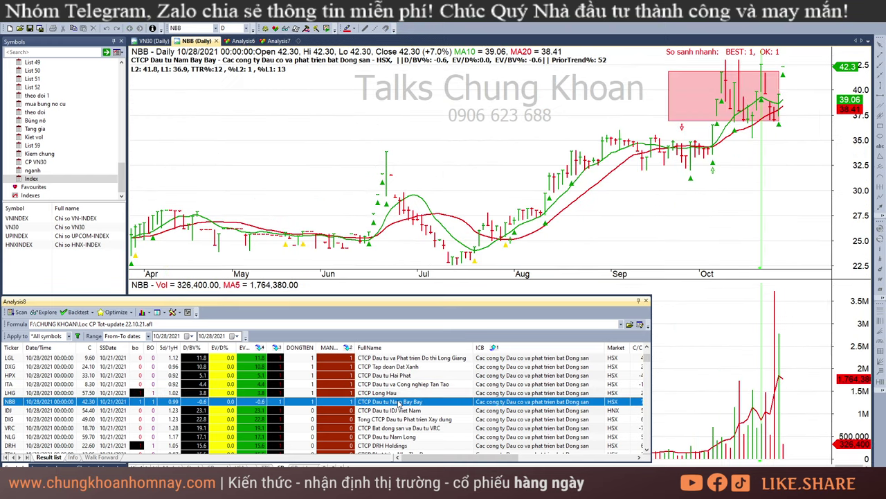
left_click(768, 158)
key("Escape")
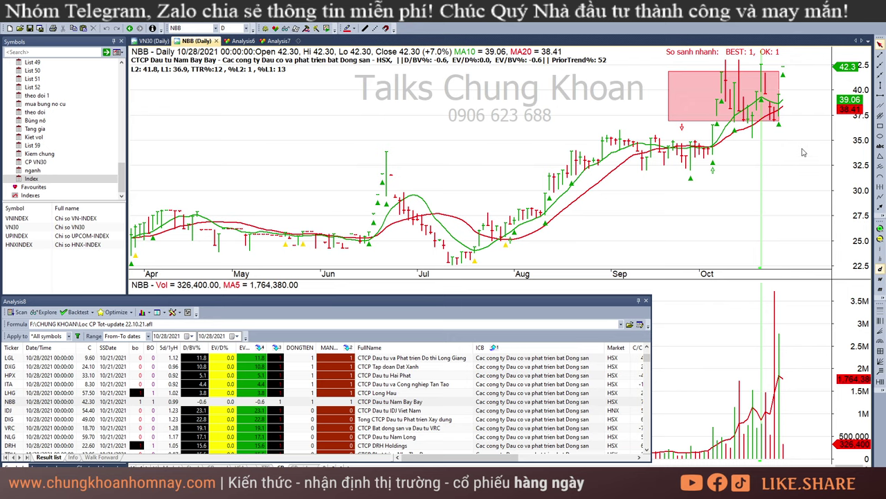
scroll(430, 414, "down", 1)
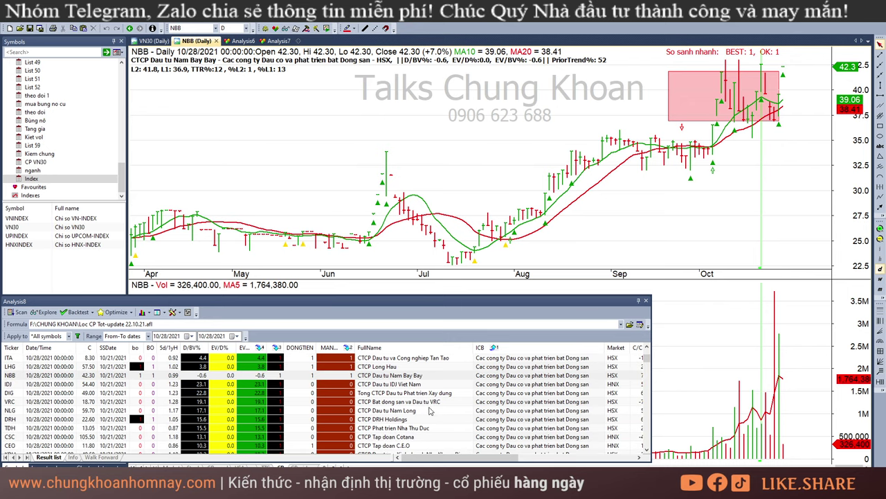
left_click(423, 385)
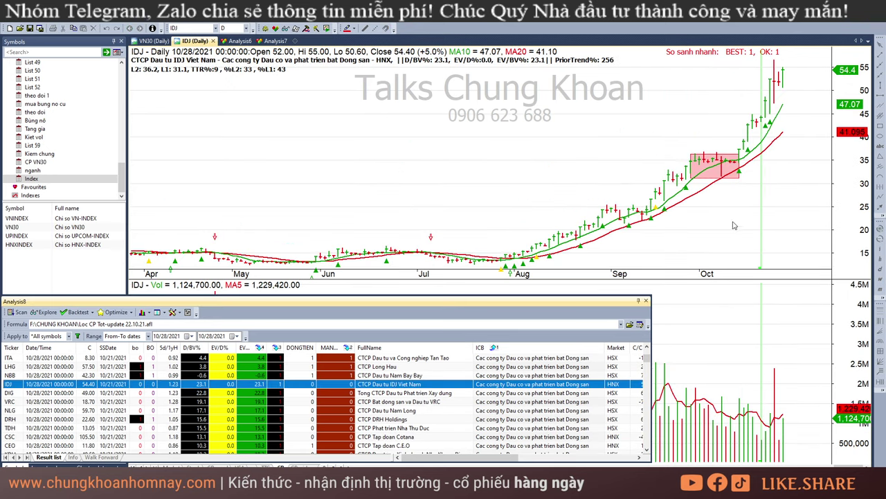
- Examine the IDJ chart at its 10/13/2021 bar by the pink box, its 8/13/2021 bar and its latest bar
left_click(736, 213)
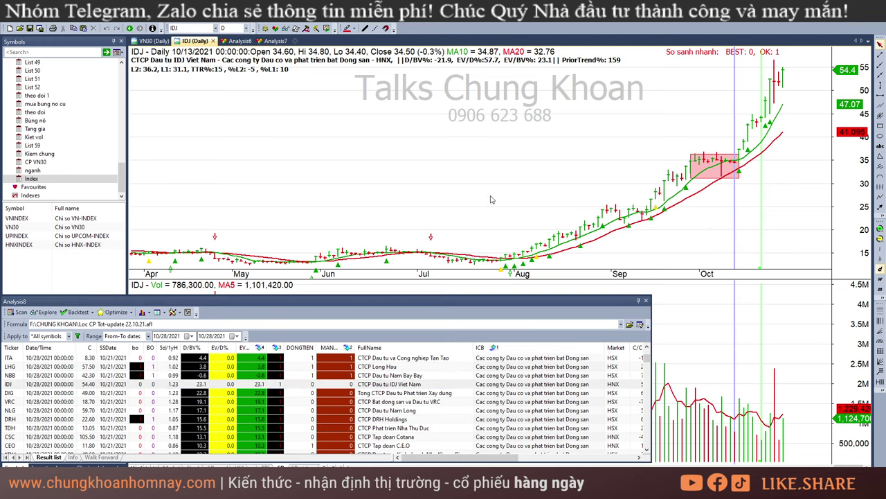
left_click(502, 215)
left_click(554, 224)
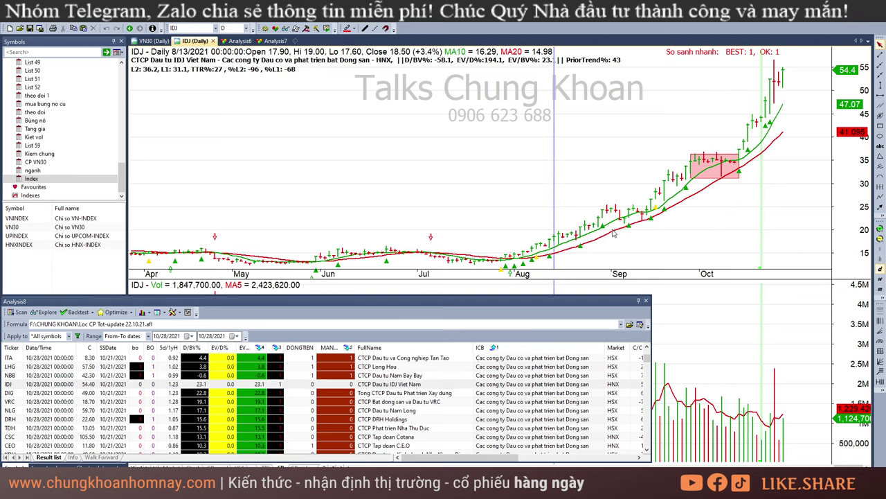
left_click(741, 197)
left_click(800, 145)
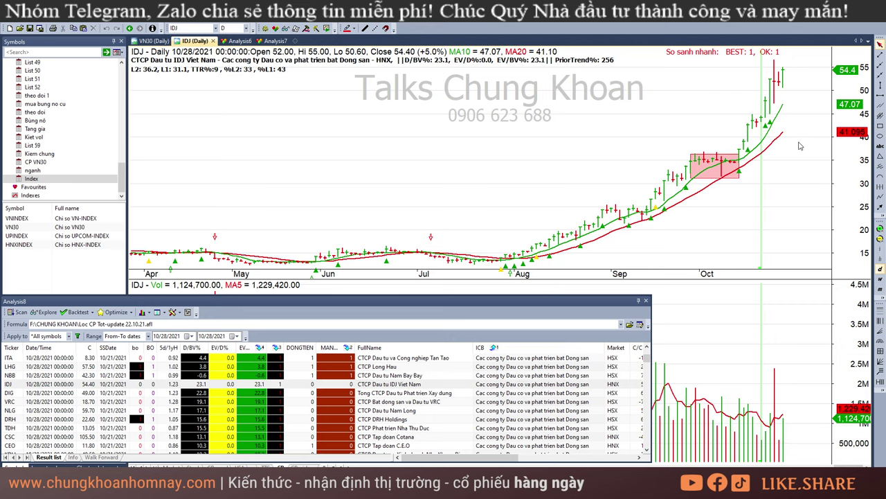
- Open the DIG chart and examine the 10/1, 10/4, 10/14 and 10/28/2021 bars relative to the pink box
left_click(426, 395)
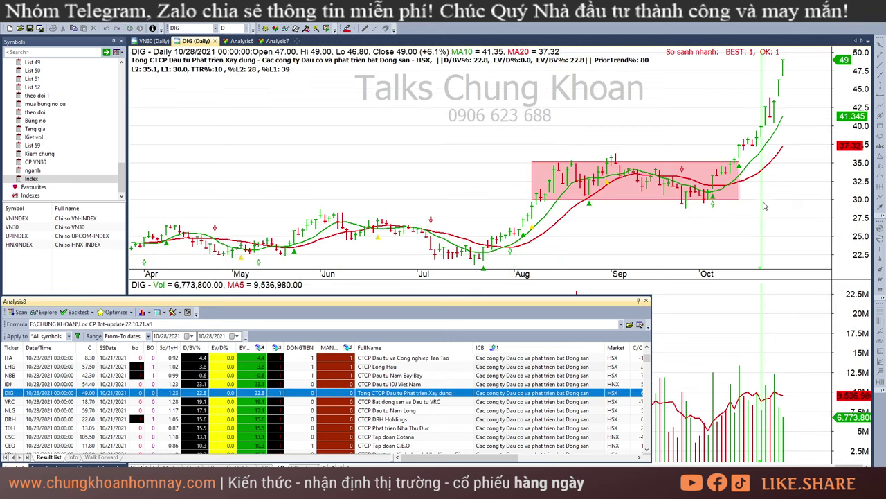
left_click_drag(732, 226, 739, 223)
left_click(700, 232)
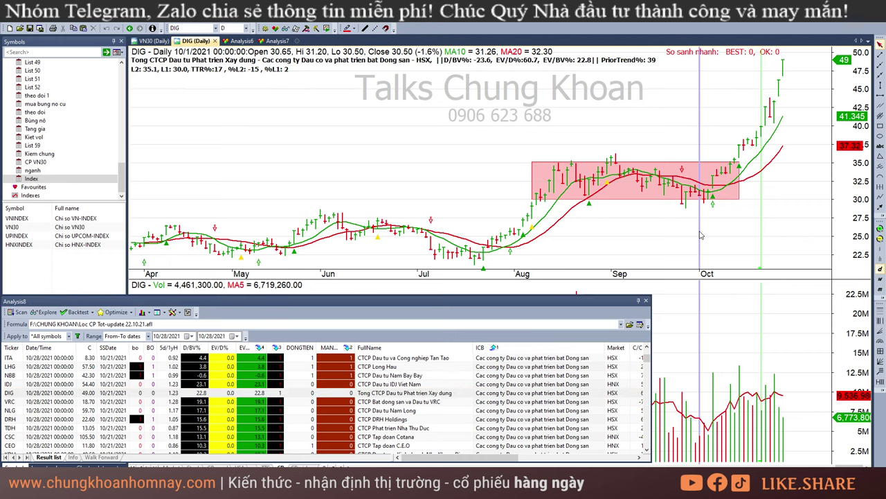
left_click(730, 215)
left_click(740, 216)
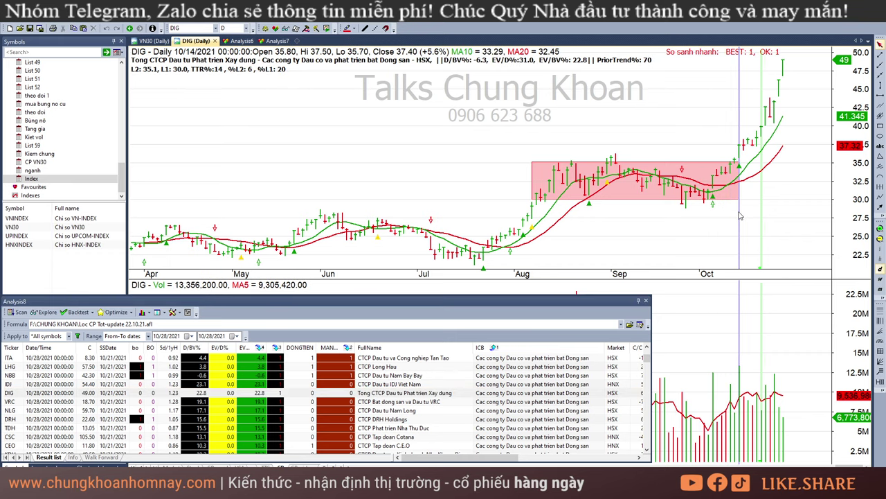
left_click(728, 216)
left_click(704, 229)
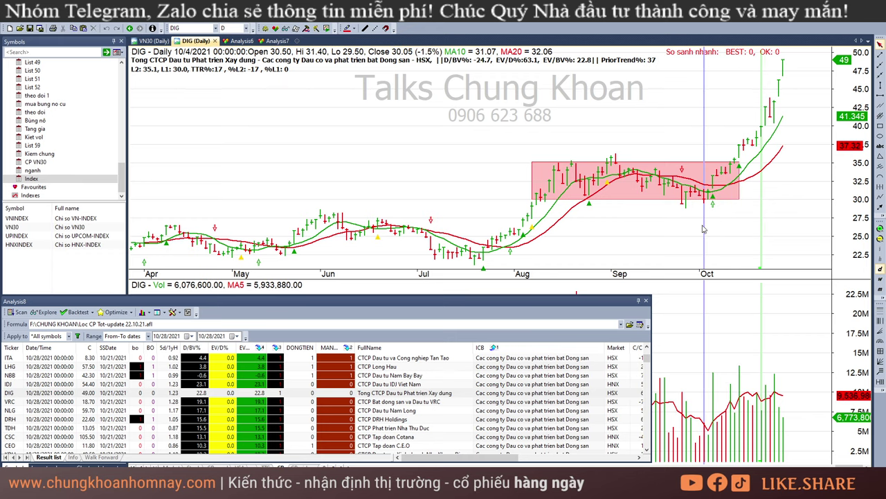
left_click(731, 223)
left_click(688, 219)
left_click(705, 218)
left_click(816, 180)
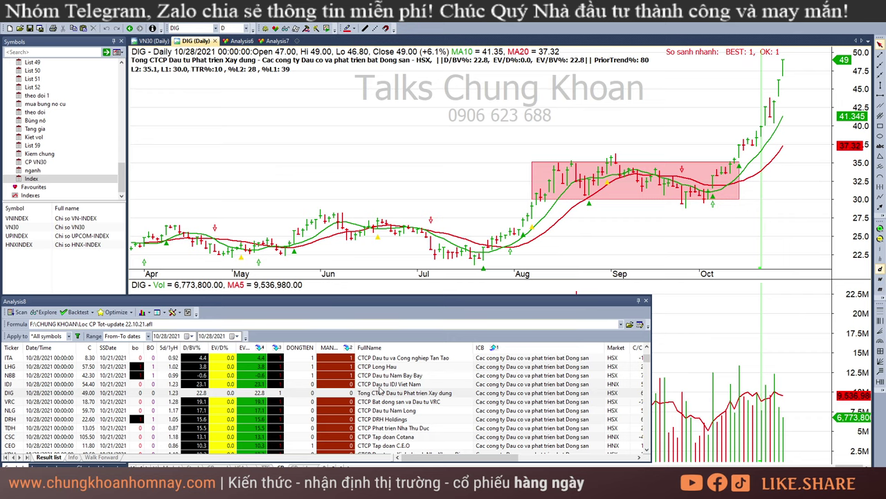
- View the VRC chart, and check NLG at its 10/14/2021 bar by the edge of the pink box
left_click(404, 404)
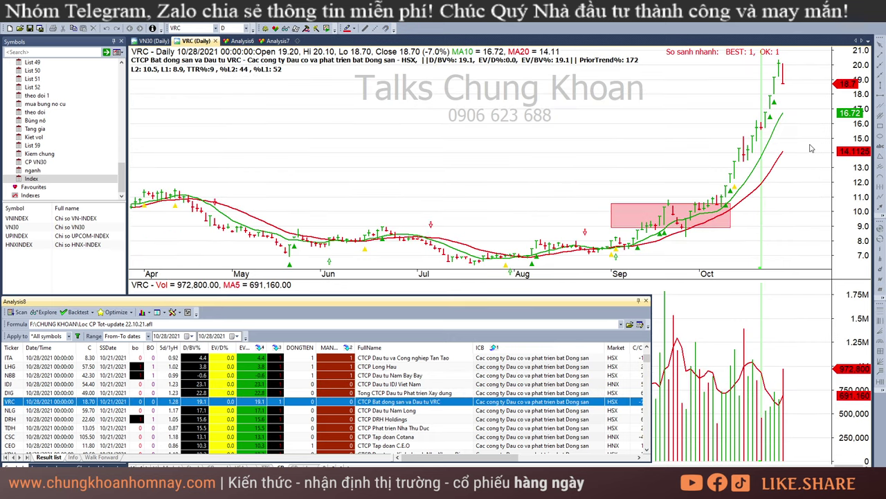
left_click(417, 412)
left_click(739, 229)
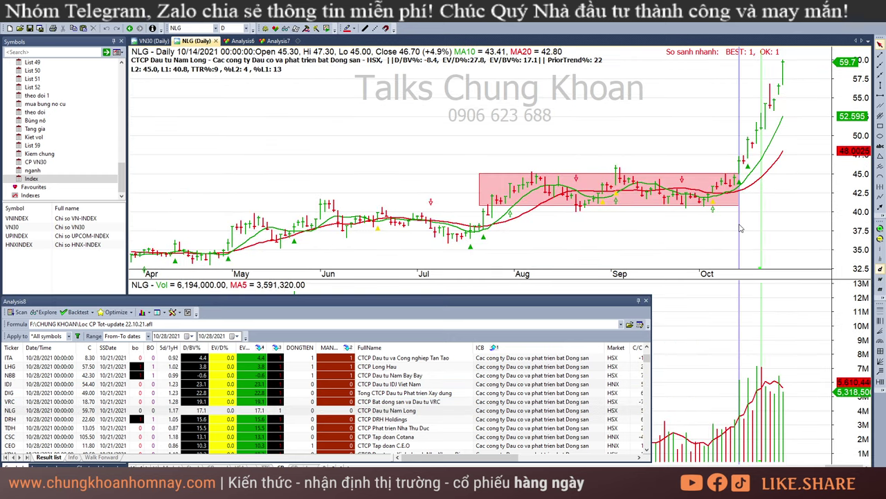
- Open the DRH chart from the real estate stocks in the exploration results
scroll(400, 374, "down", 2)
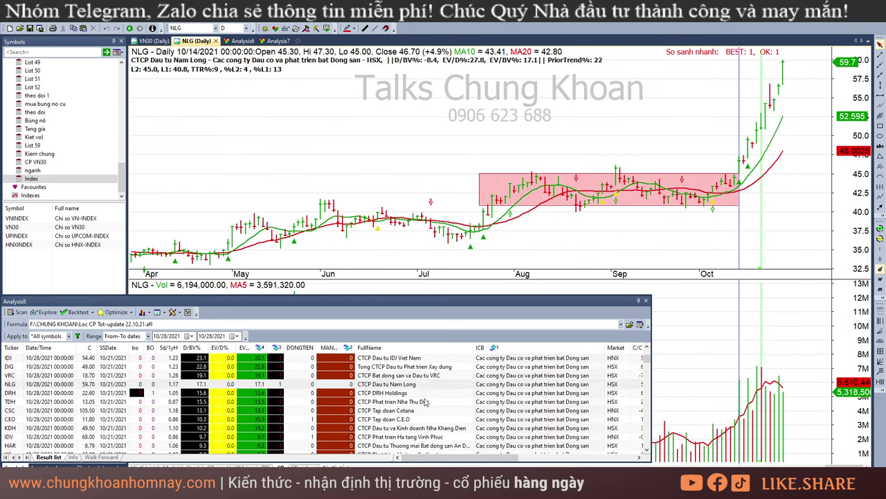
scroll(400, 374, "up", 1)
left_click(388, 392)
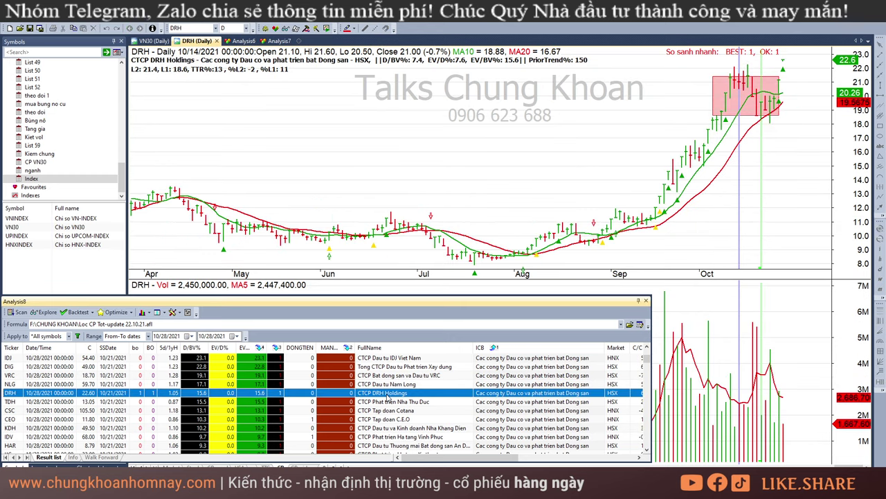
- Inspect DRH's daily bars around the shaded October price box, including 10/12, 10/25, 10/26 and the latest session on 10/28/2021
left_click(776, 162)
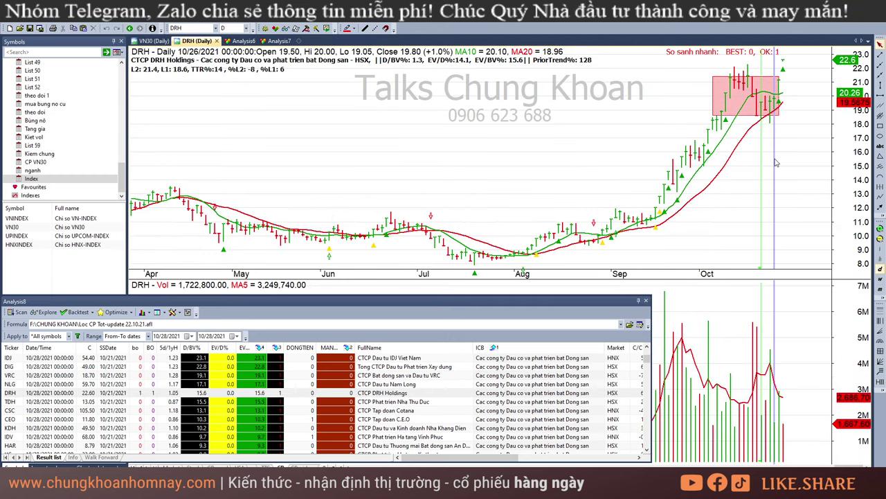
left_click(667, 179)
left_click(732, 113)
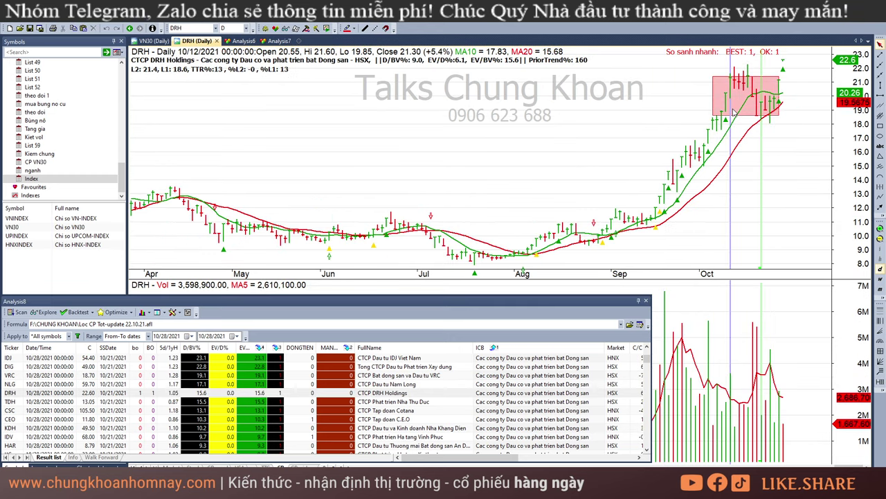
left_click(751, 141)
left_click(761, 141)
left_click(773, 141)
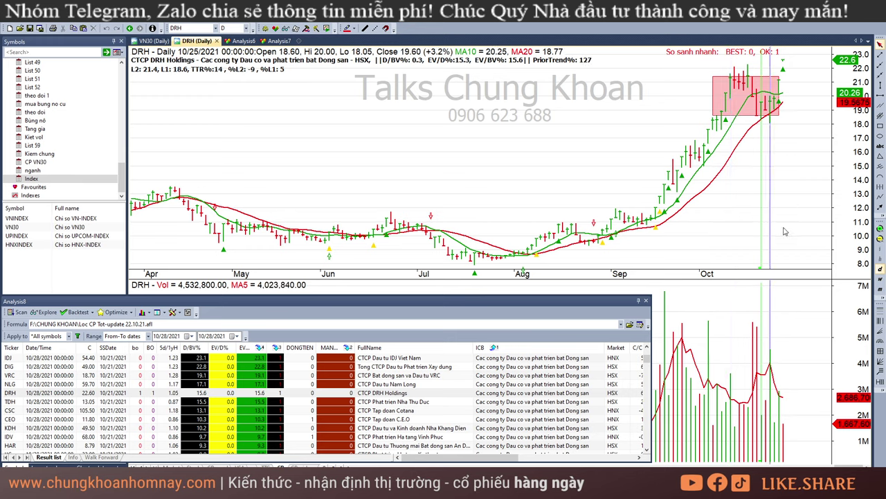
left_click(773, 138)
left_click(770, 137)
left_click(780, 123)
left_click(789, 107)
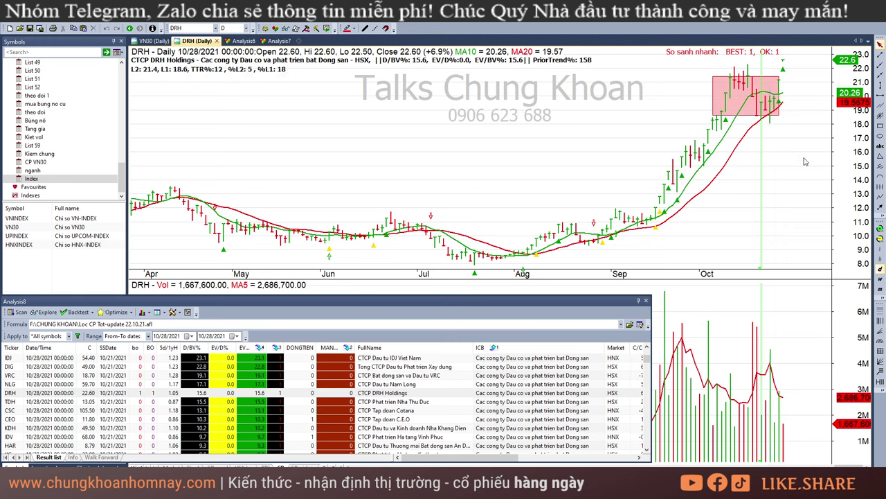
- Browse the daily charts of the real-estate stocks from TDH through CSC and CEO to KDH in the analysis results
left_click(443, 402)
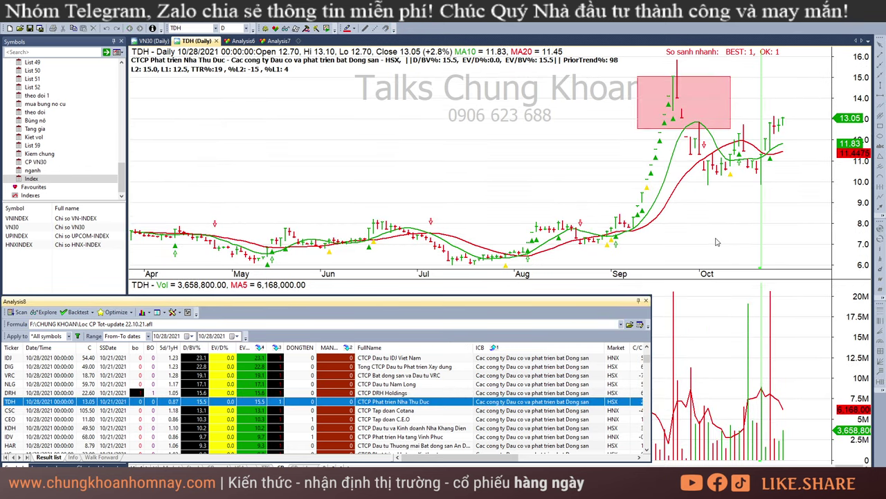
key("Down")
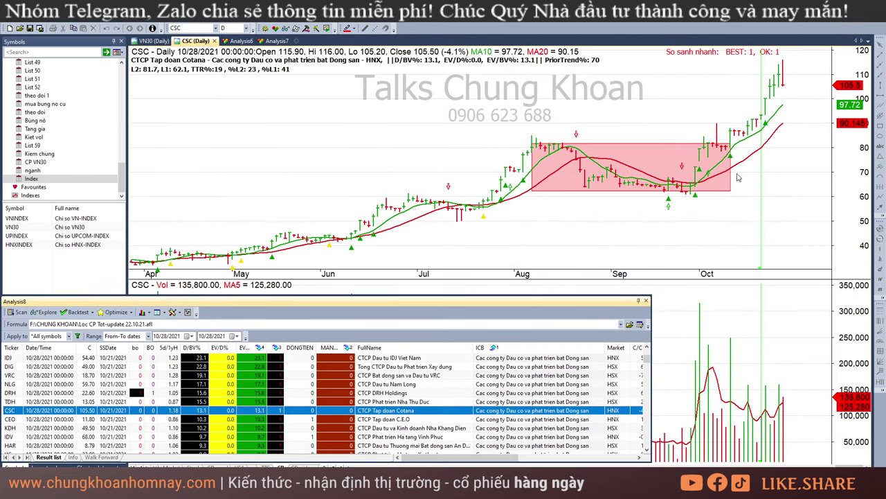
key("Down")
key("Down")
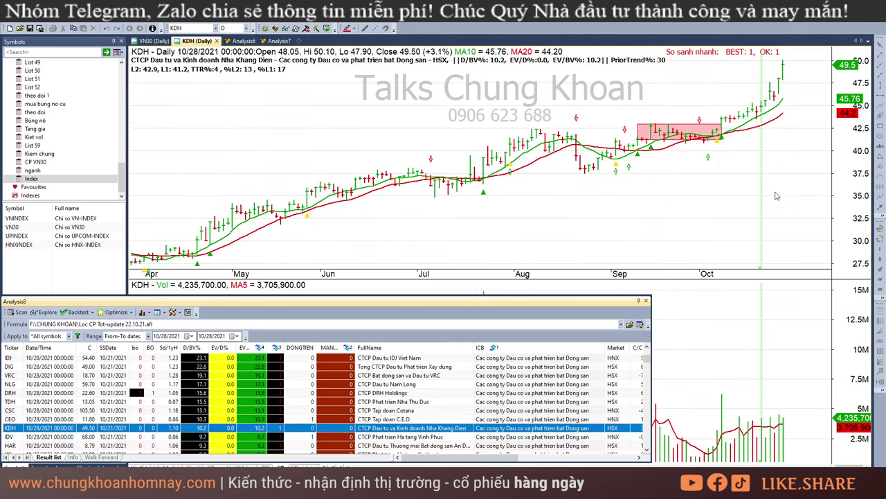
- Switch to the Excel workbook and highlight the "~Cac cong ty Dau co va phat trien bat Dong san" row in the sector table
key("alt+Tab")
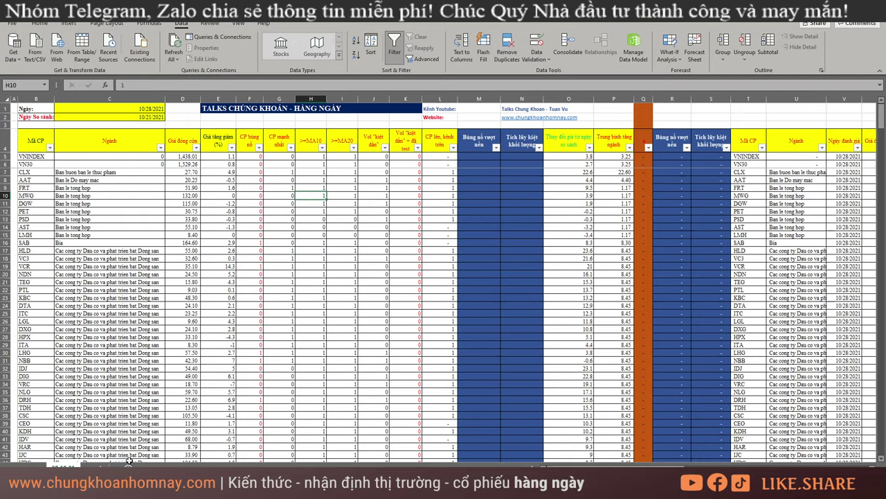
left_click(95, 465)
scroll(138, 225, "up", 11)
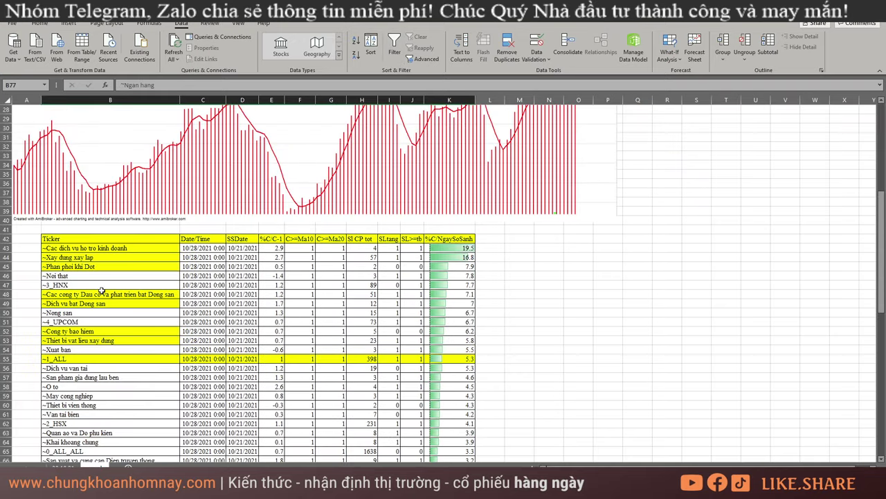
left_click_drag(112, 295, 445, 295)
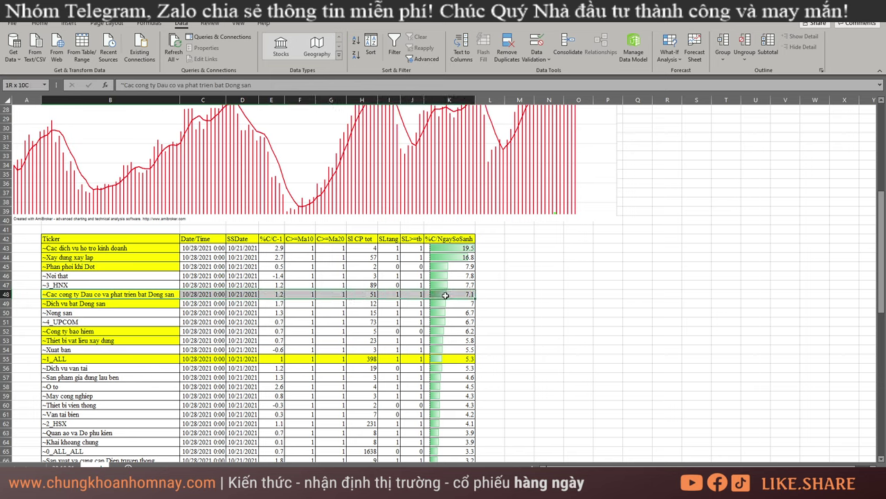
- Switch back to AmiBroker and examine KDH's price move from its shaded base to the latest bar
key("alt+Tab")
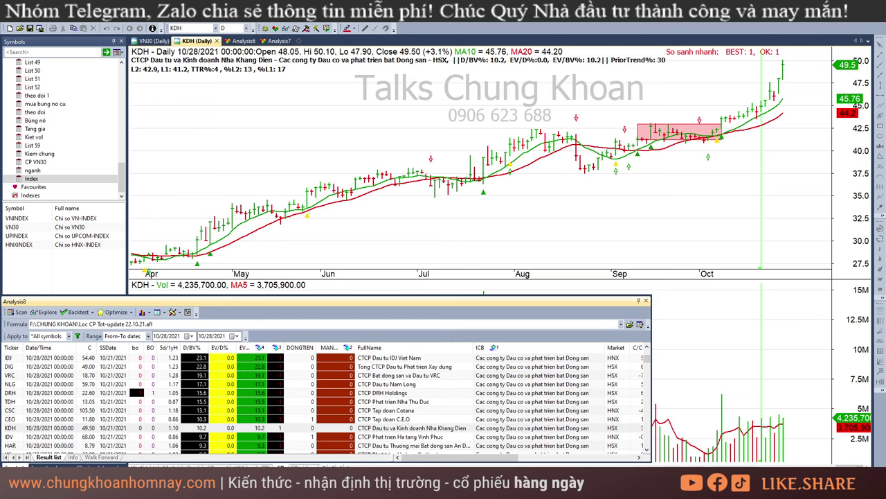
scroll(409, 398, "down", 2)
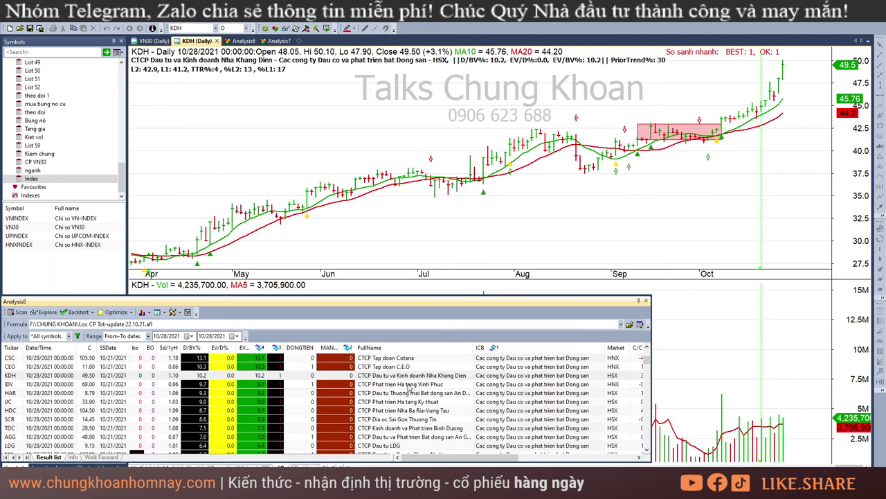
left_click(415, 378)
left_click_drag(724, 156, 792, 130)
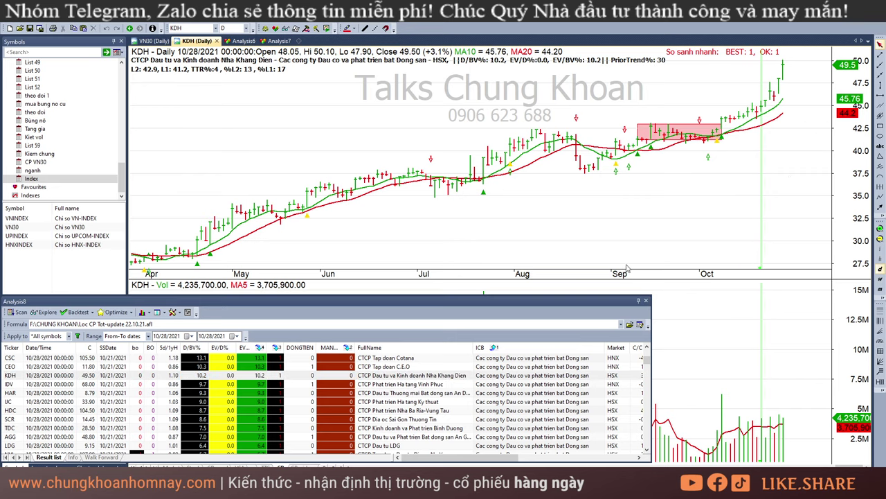
- Check the breakout from the shaded box on IDV's daily chart and the latest bars on HAR's
left_click(419, 385)
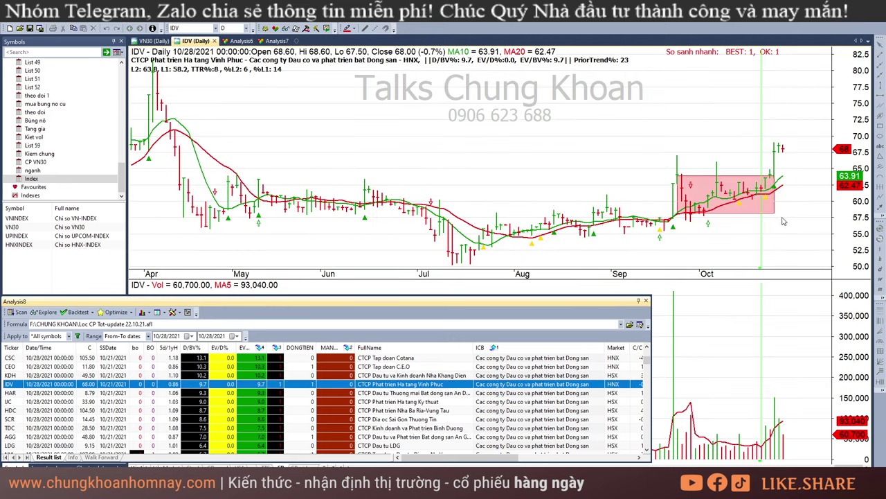
left_click(783, 220)
left_click(774, 165)
left_click(790, 158)
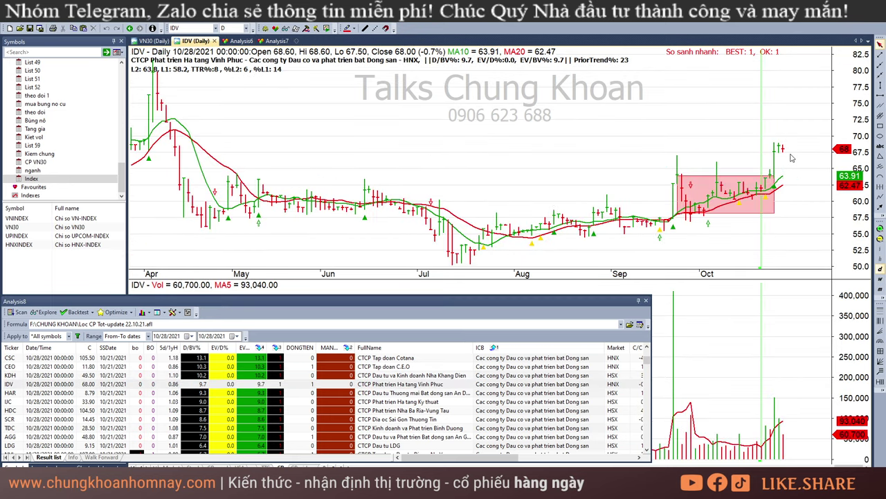
left_click(420, 393)
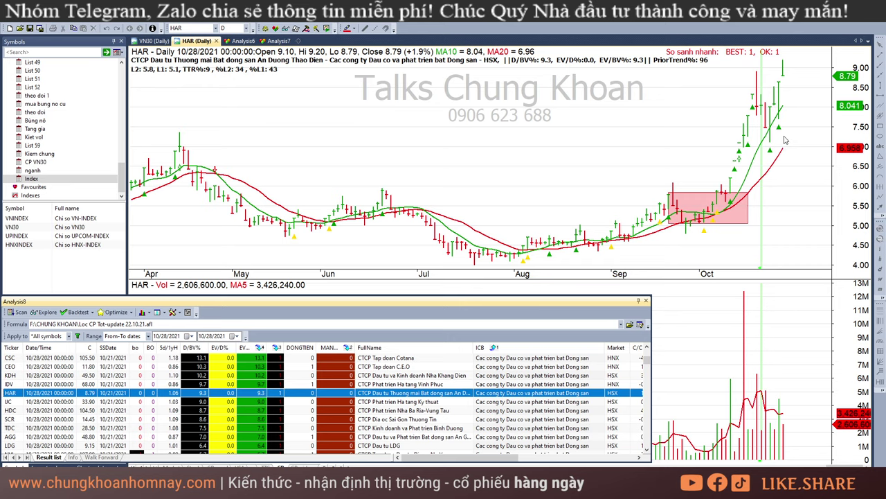
left_click(796, 150)
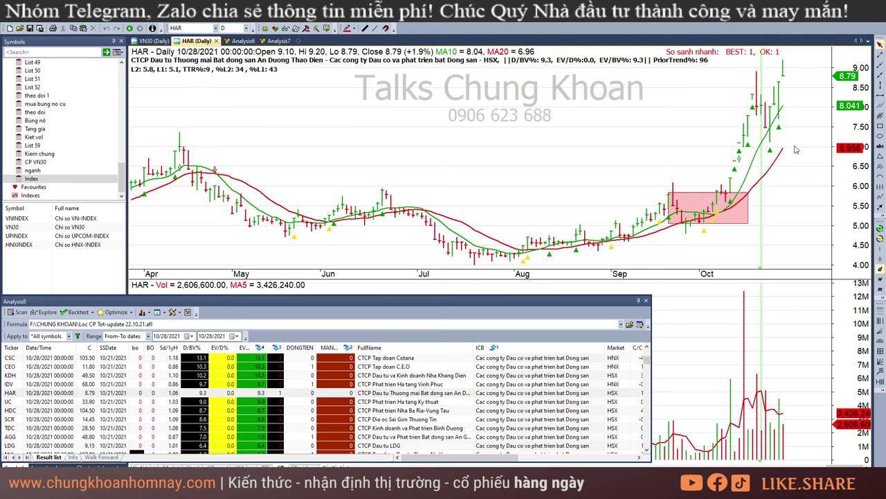
- Open HDC's daily chart and examine the breakout bars of 9/20 and 9/21/2021 and the advance up to the latest session
left_click(450, 411)
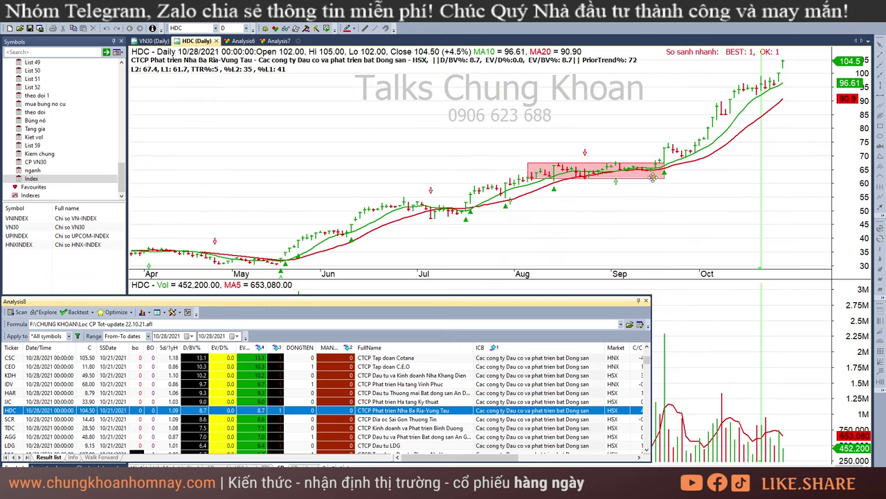
left_click_drag(713, 178, 749, 173)
left_click_drag(758, 109, 818, 96)
left_click_drag(656, 189, 769, 182)
left_click(788, 174)
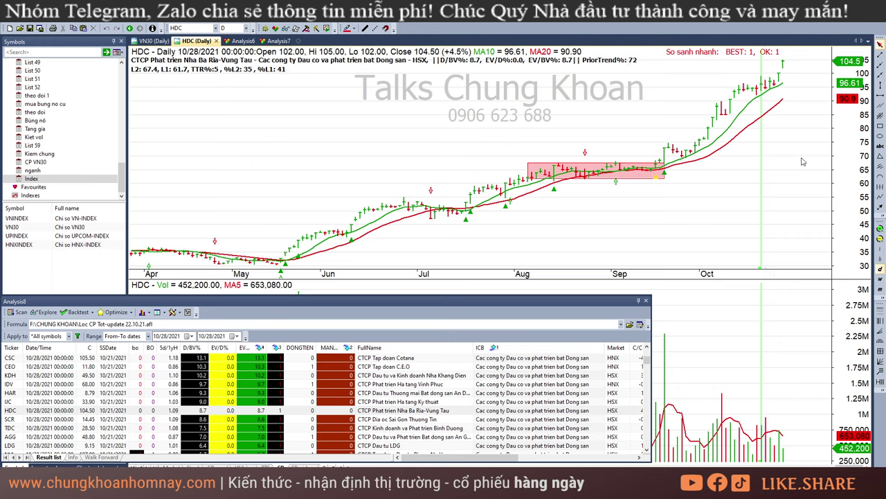
left_click(662, 201)
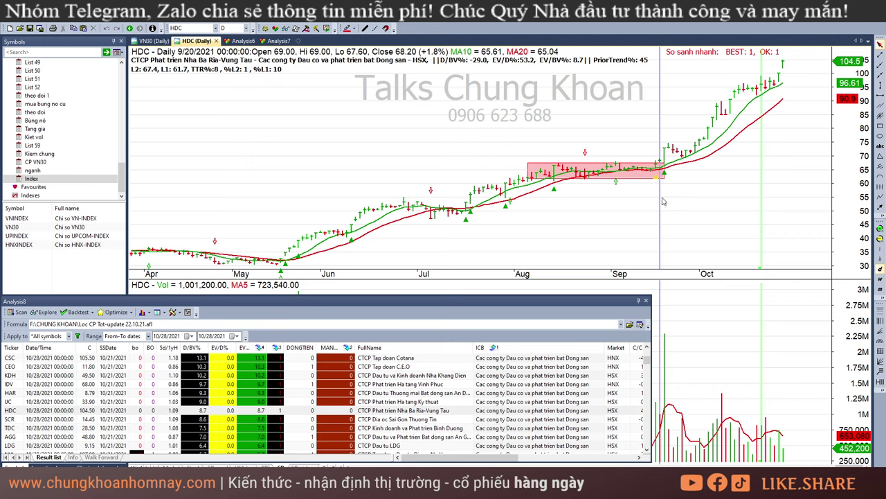
left_click_drag(666, 201, 669, 205)
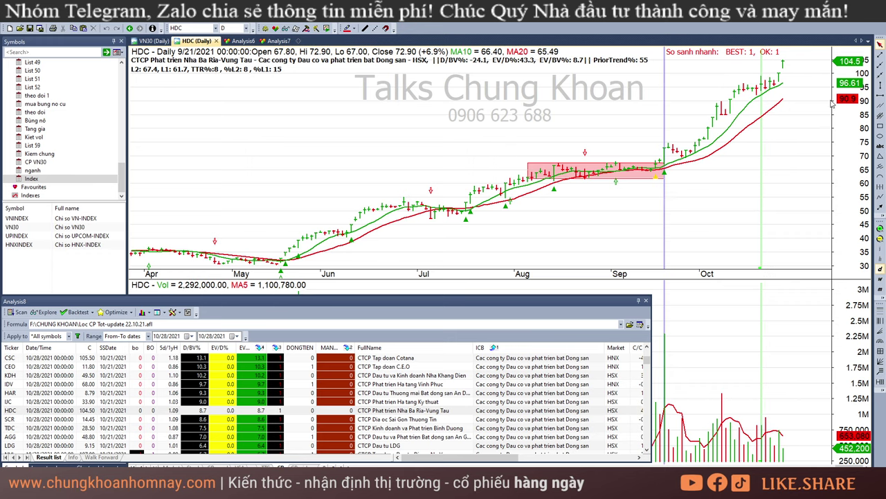
left_click(801, 97)
- Open SCR's daily chart and inspect the 10/18/2021 bar and the bars up to the latest session
left_click(419, 420)
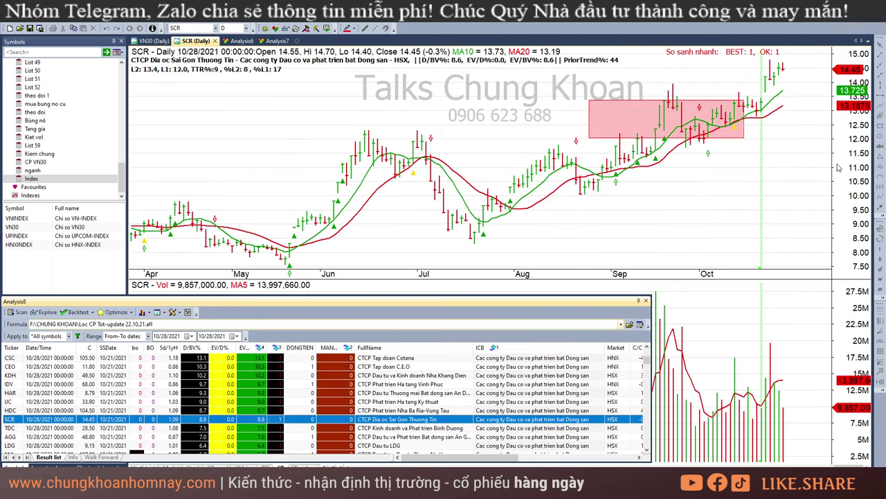
left_click(749, 167)
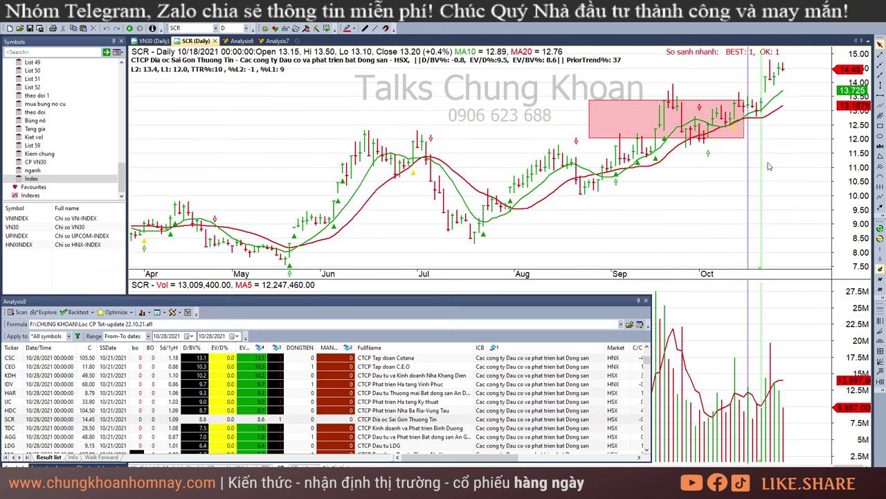
left_click(771, 166)
left_click(793, 140)
- Review the daily charts of TDC, AGG and LDG, inspecting TDC's 10/19/2021 bar and LDG's 10/13/2021 bar
left_click(380, 428)
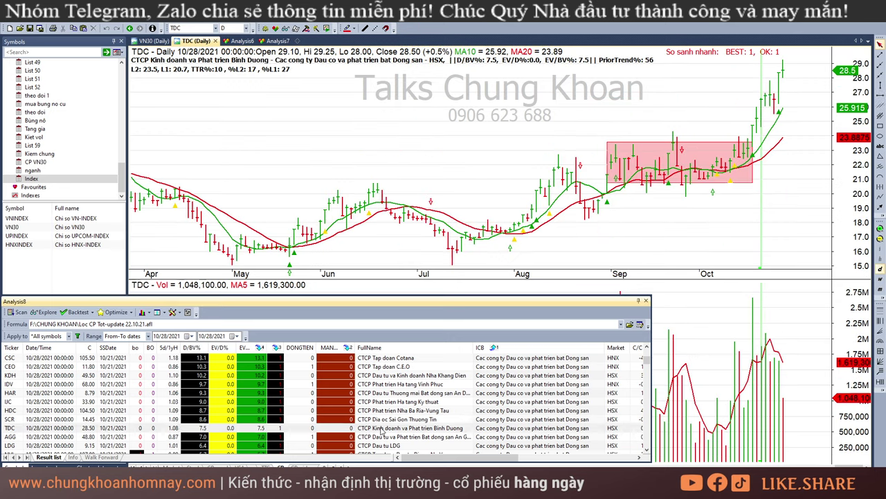
left_click(755, 218)
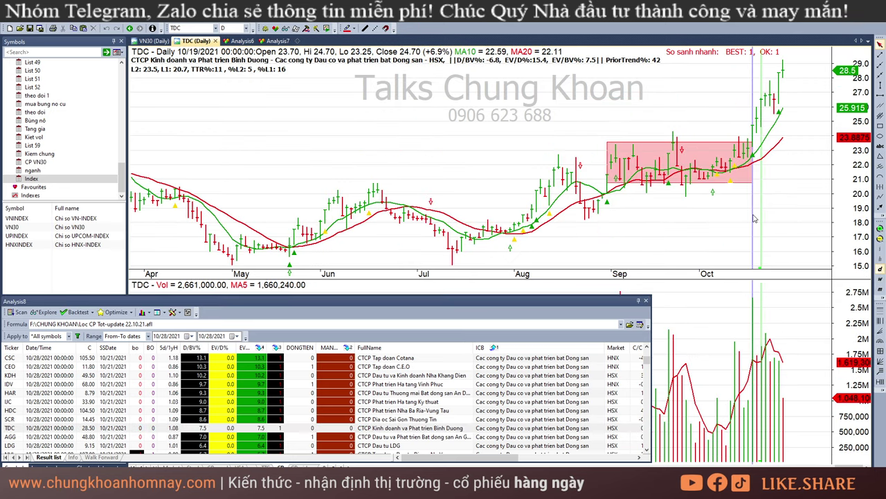
scroll(395, 437, "down", 2)
left_click(377, 384)
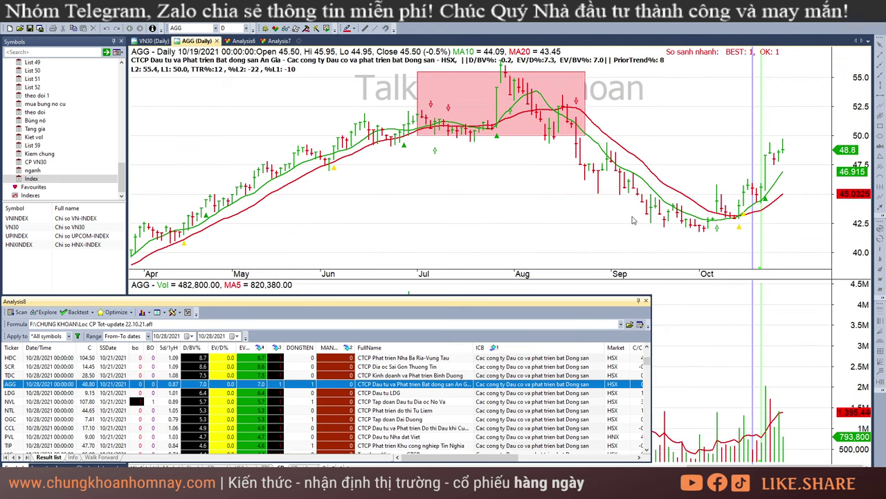
left_click(391, 392)
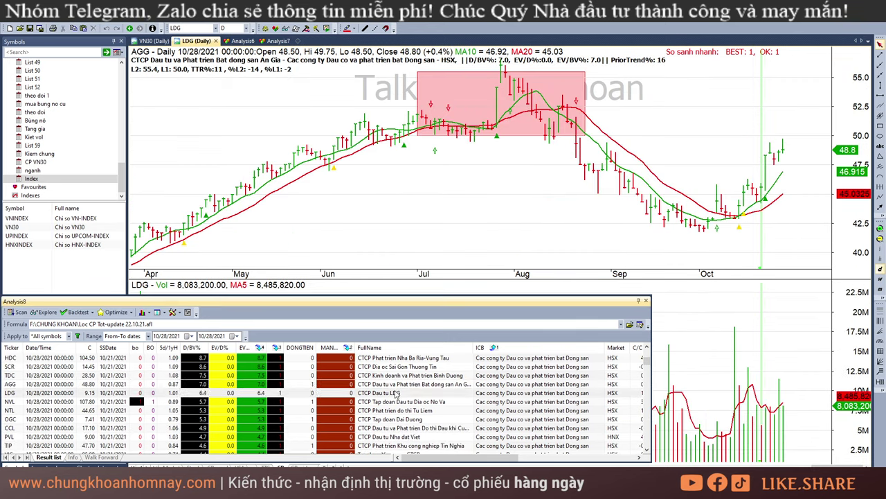
left_click(735, 208)
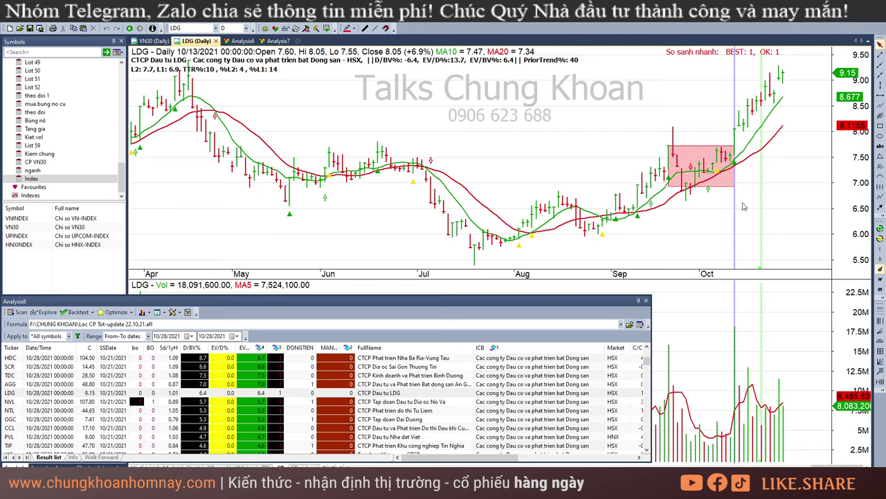
- Open NVL's daily chart and compare the 9/21/2021 bar inside the long shaded base with the 10/28/2021 bar
left_click(400, 403)
left_click(783, 152)
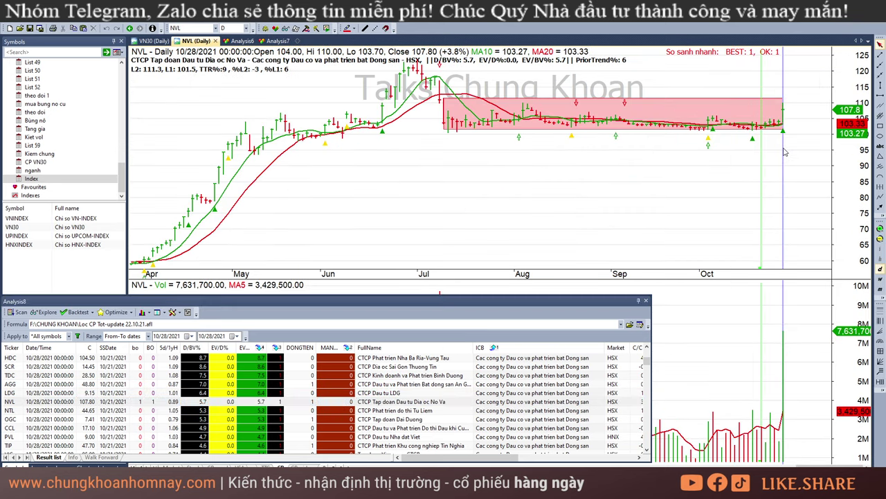
left_click(670, 208)
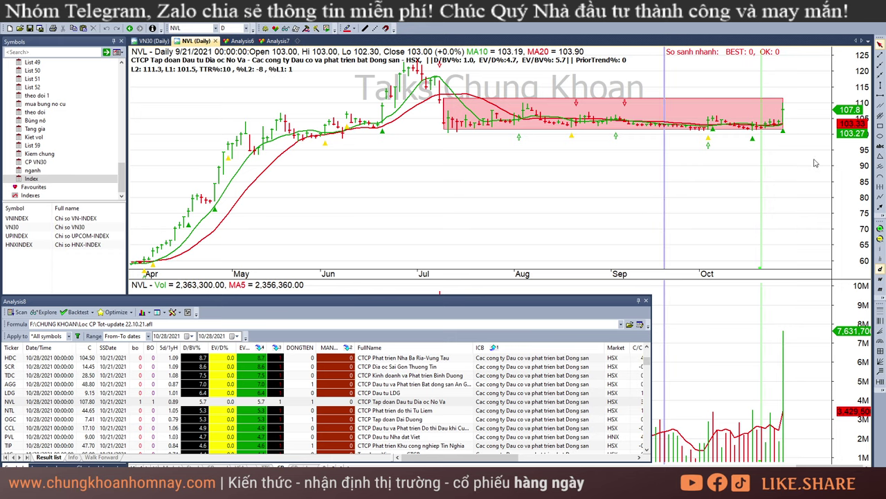
left_click(792, 156)
left_click(785, 145)
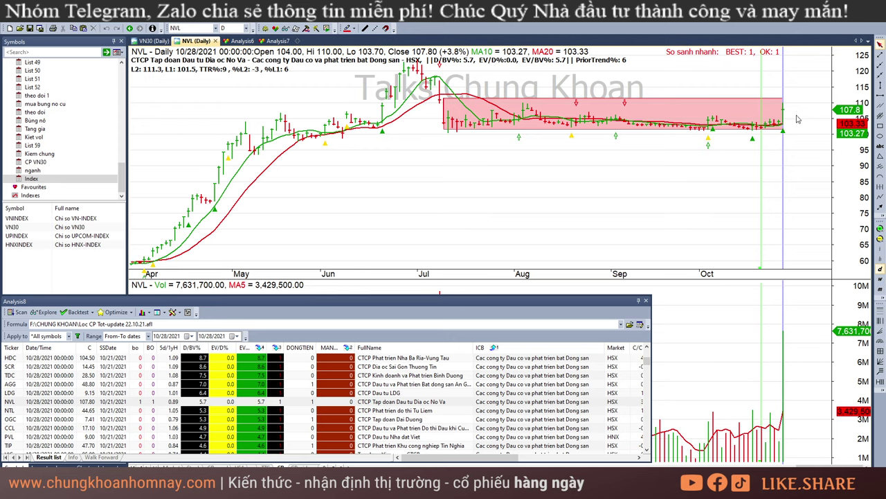
left_click(818, 177)
- Open NTL's daily chart and inspect the 10/5/2021 bar at the small marker below the shaded box
left_click(424, 412)
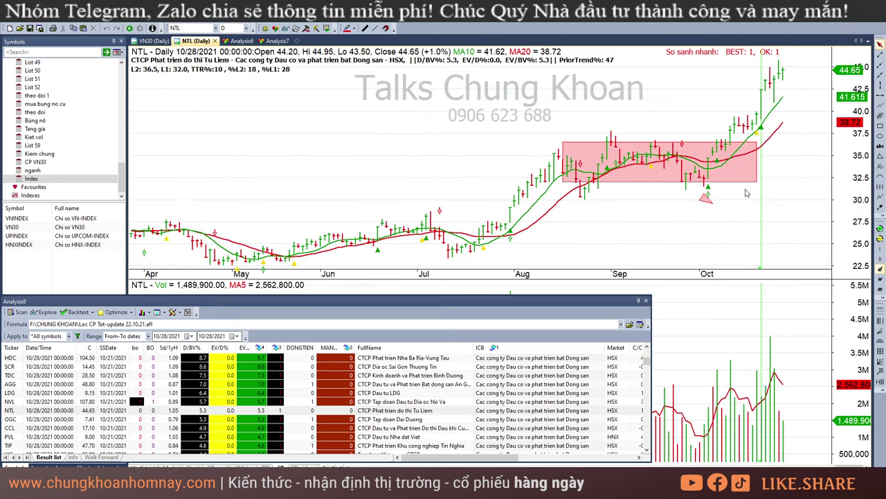
left_click(705, 225)
left_click(710, 221)
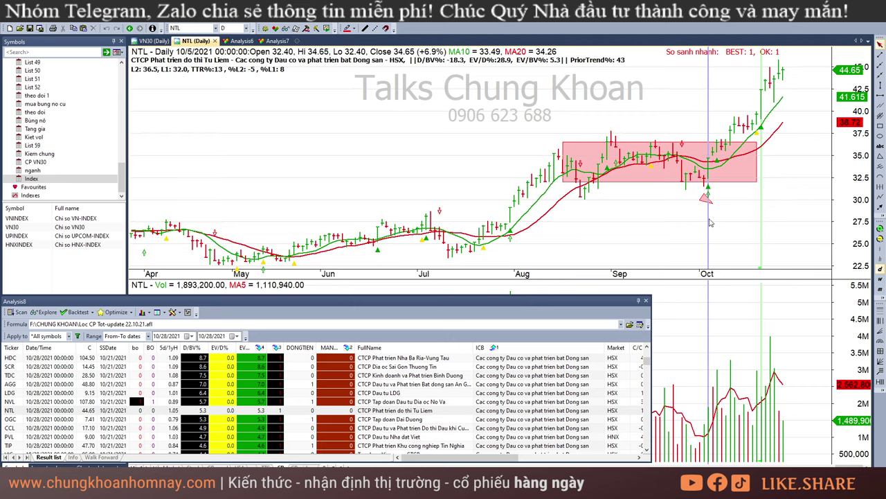
left_click(772, 193)
- View the daily charts of OGC and PVL from the analysis results
left_click(442, 420)
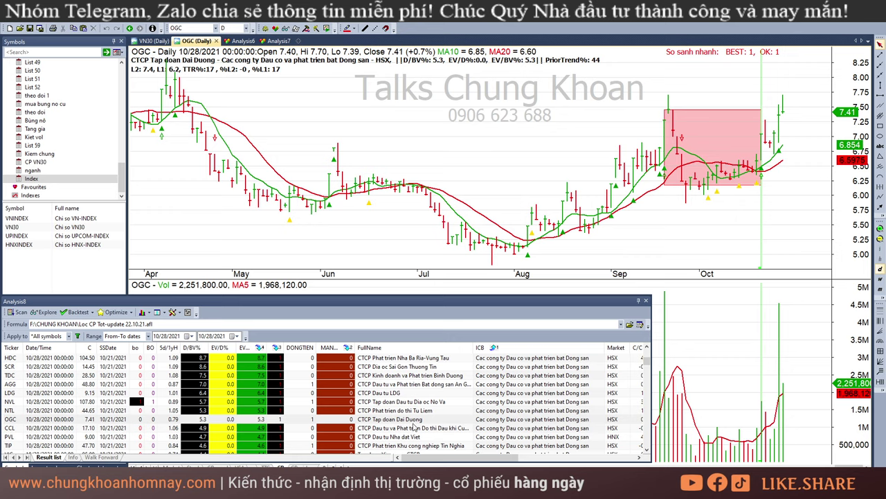
scroll(419, 431, "down", 1)
left_click(411, 410)
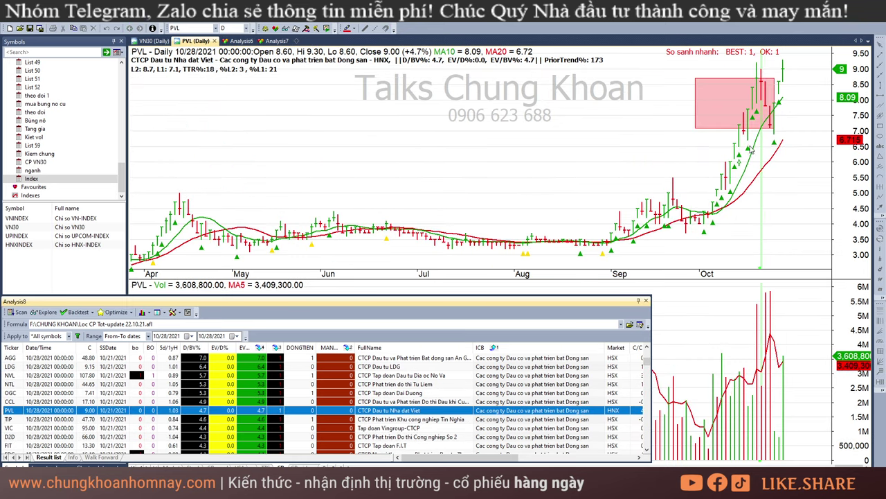
- Inspect the 10/25/2021 and 10/27/2021 bars on PVL's daily chart, around the end of the shaded box
left_click(771, 164)
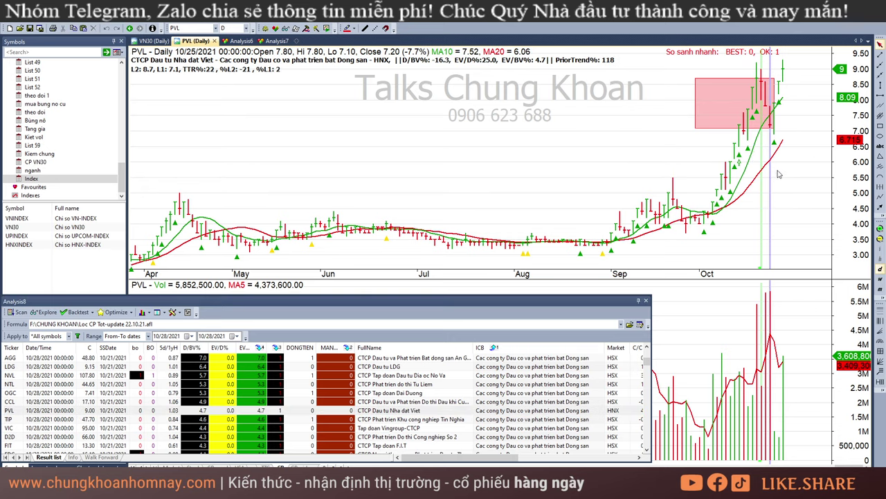
left_click(775, 441)
left_click(779, 444)
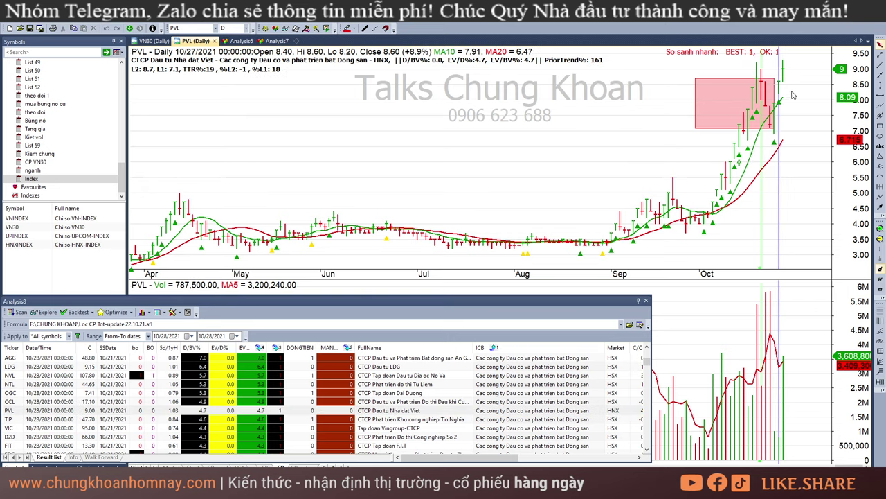
left_click(819, 79)
- Open the VIC and D2D daily charts and compare D2D's 9/29/2021 bar inside the shaded base with its 10/28/2021 bar
left_click(425, 427)
key("Down")
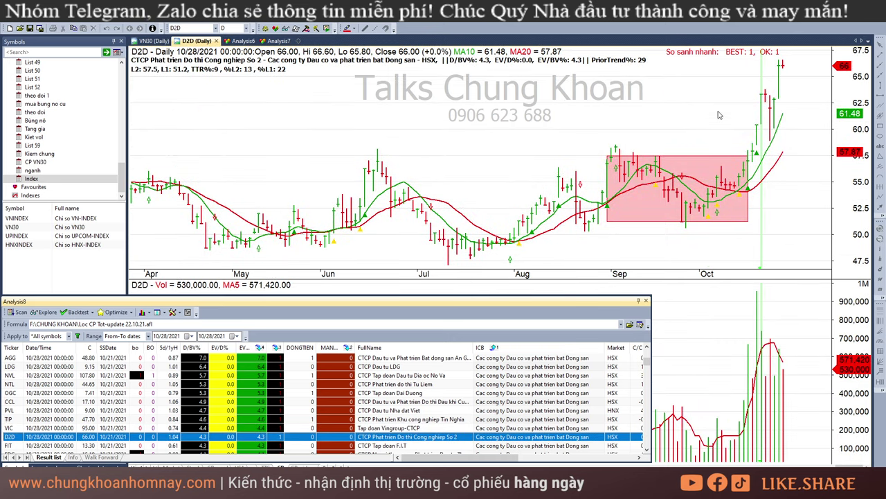
left_click(752, 240)
left_click(691, 246)
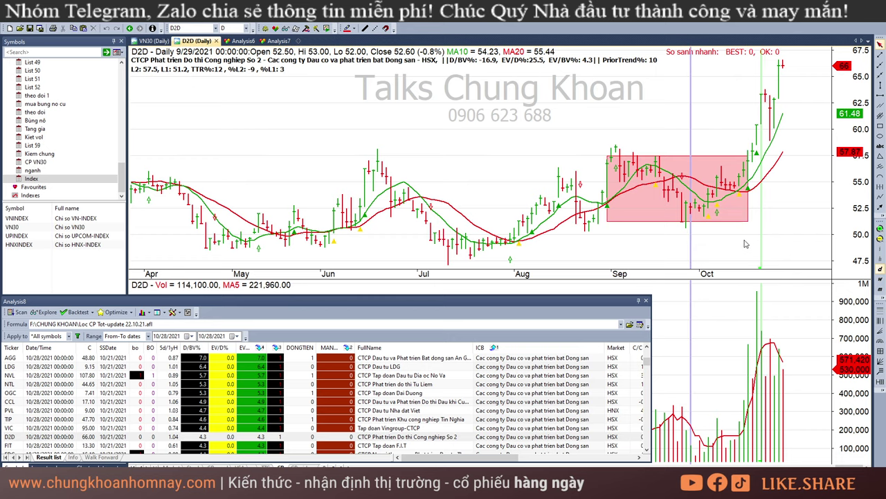
left_click(750, 242)
left_click(766, 241)
left_click(785, 223)
left_click(801, 206)
- View the daily charts of FIT, FDC and VHM from the analysis results
scroll(450, 388, "down", 2)
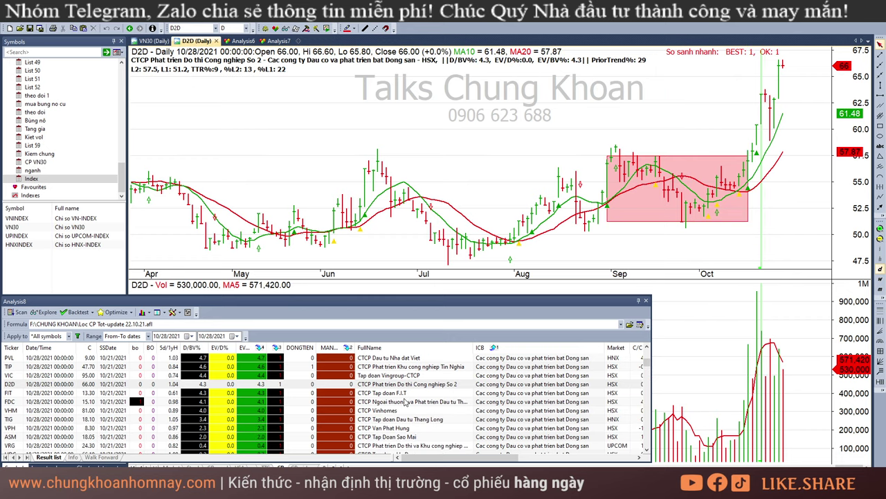
left_click(400, 393)
key("Down")
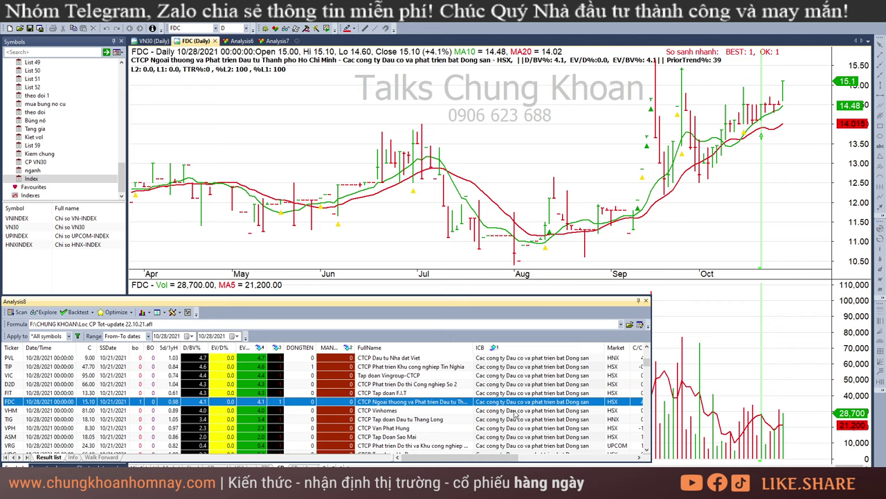
key("Down")
- Open TIG's daily chart and compare the 10/22/2021 bar just after the shaded base with the 10/28/2021 bar
key("Down")
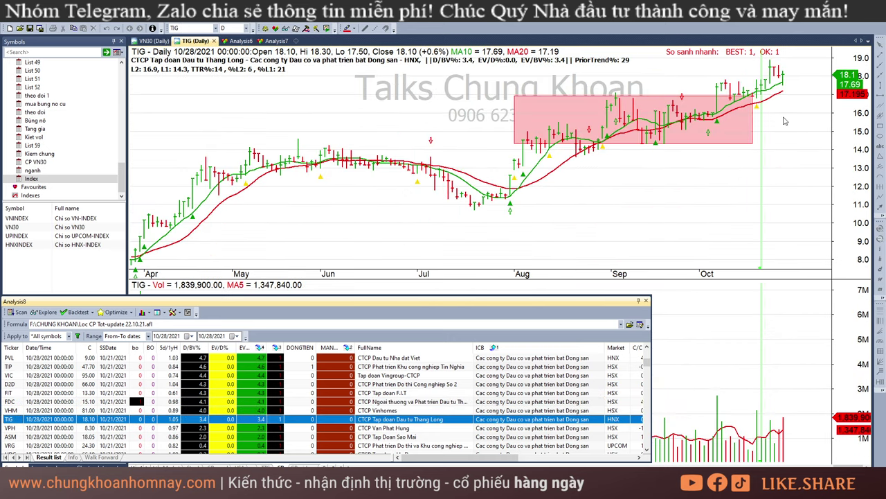
left_click(753, 154)
left_click(768, 158)
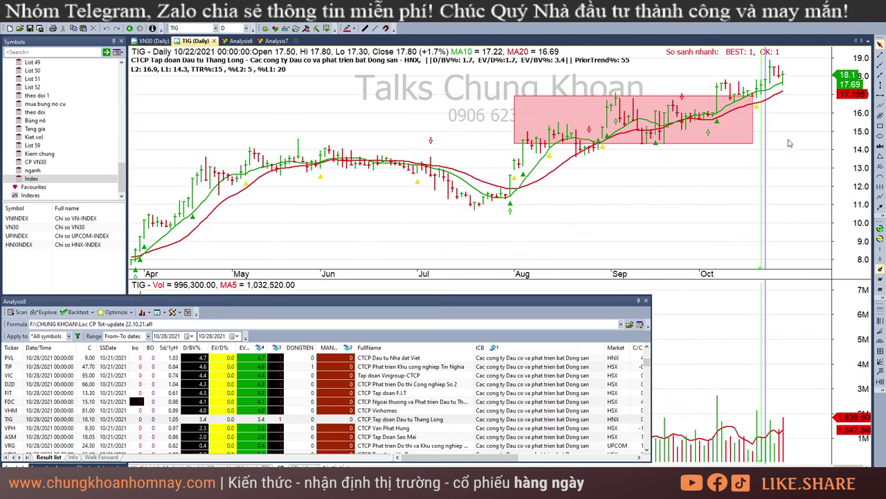
left_click(784, 131)
left_click(790, 117)
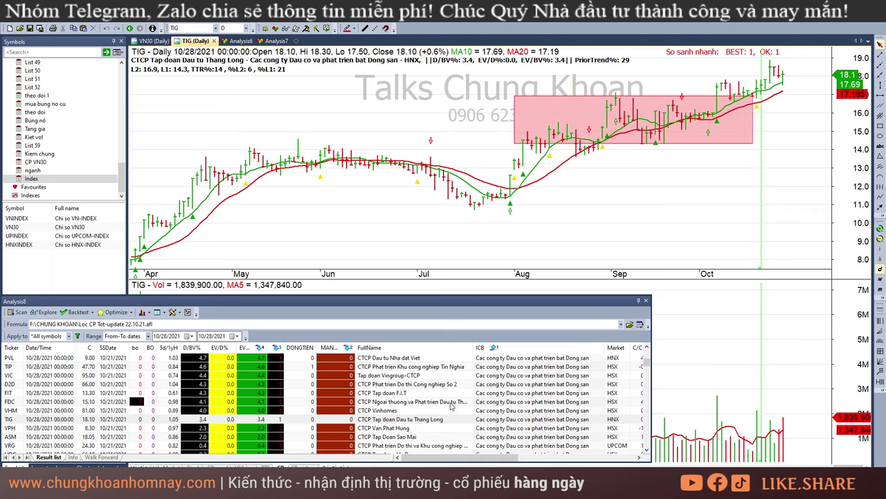
- Review the daily charts of VPH, ASM, VRG and HDG, inspecting HDG's 10/25/2021 bar
left_click(419, 430)
scroll(437, 422, "down", 2)
key("Down")
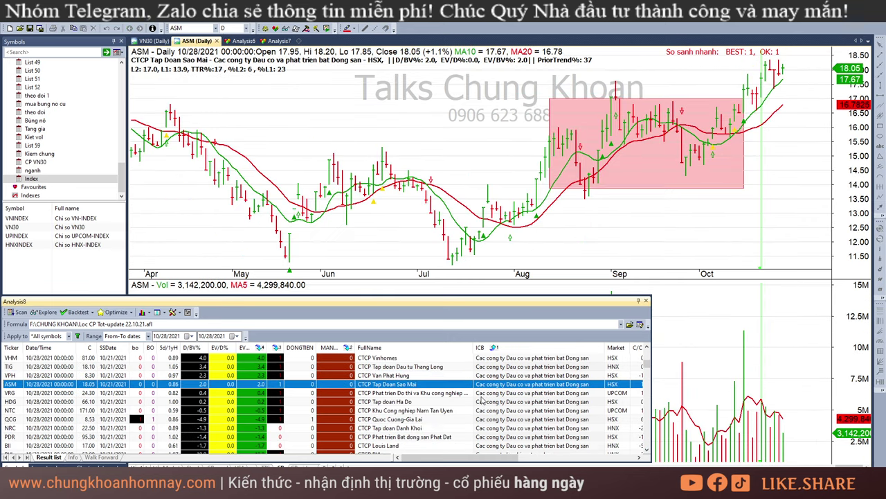
key("Down")
left_click(482, 401)
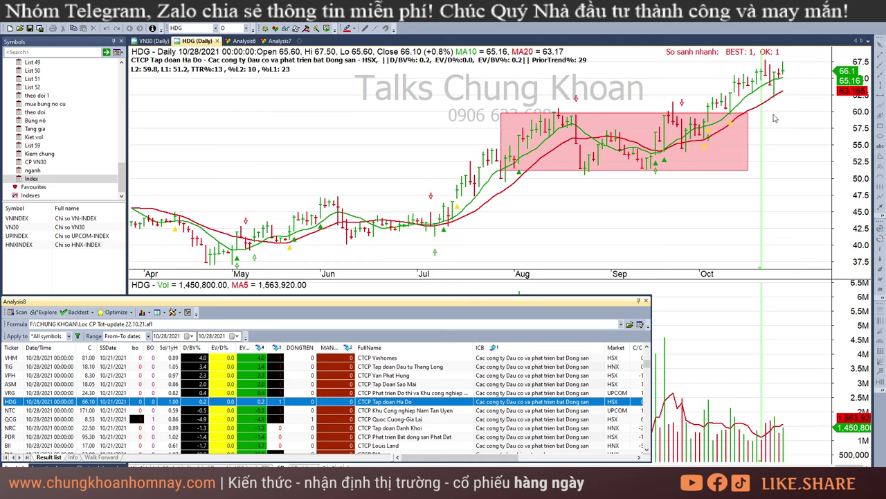
left_click(772, 94)
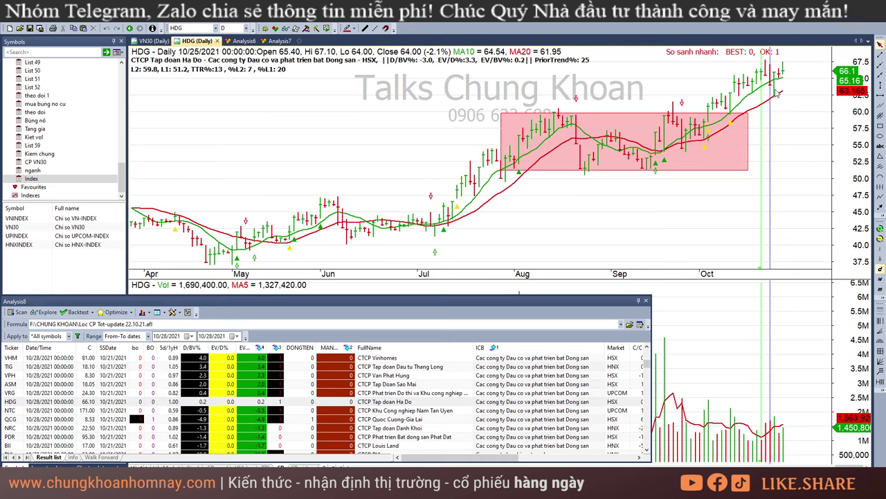
- Go through NTC, QCG and NRC to PDR's daily chart and inspect PDR's 10/18/2021 and 10/28/2021 bars
left_click(434, 410)
key("Down")
key("Down")
key("Down")
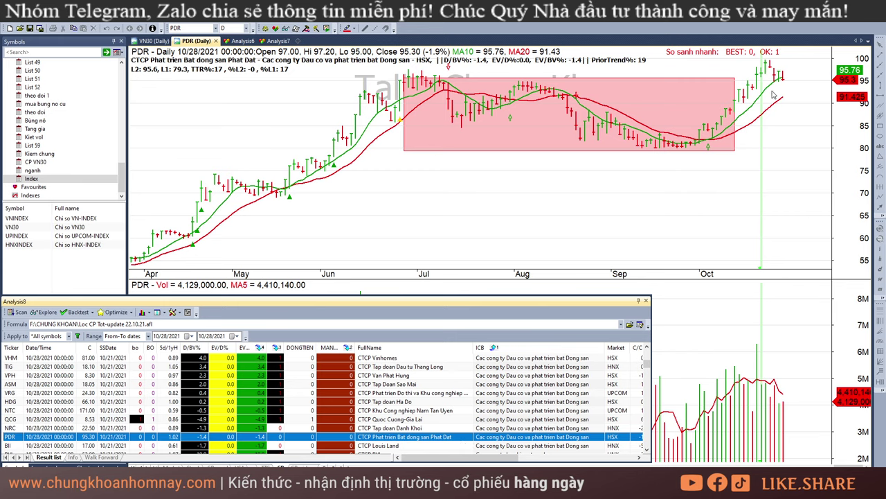
left_click(748, 167)
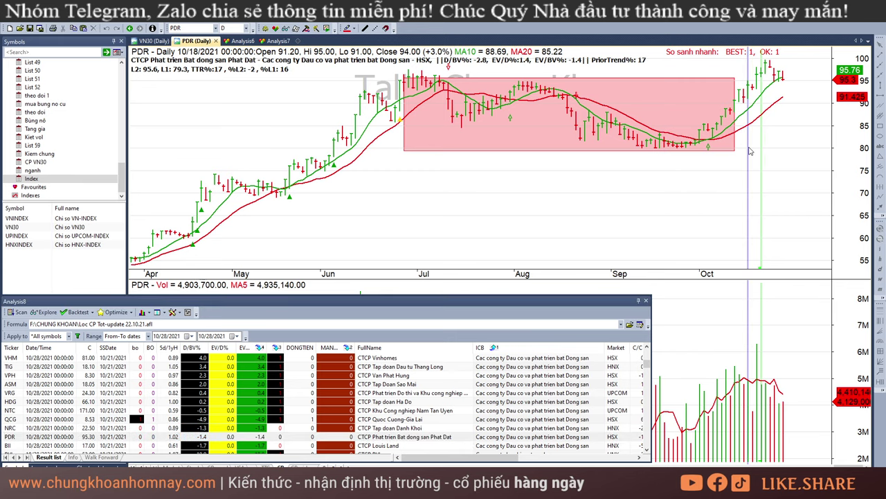
left_click(782, 407)
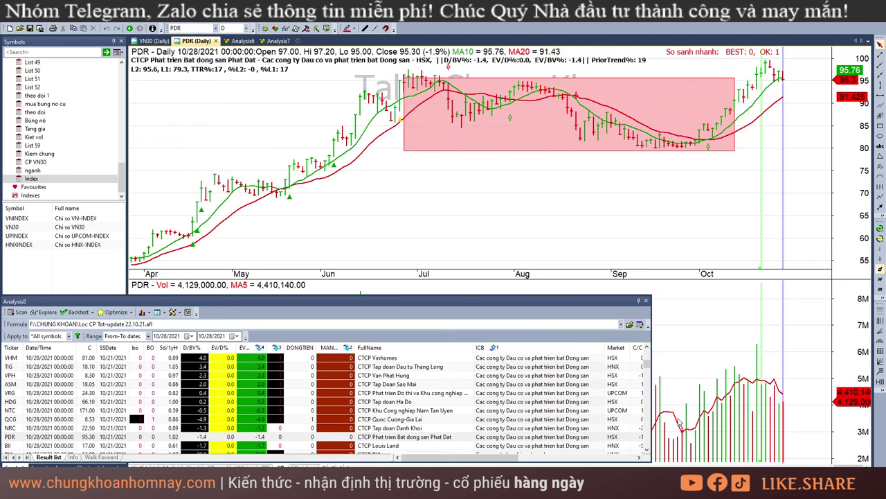
- Narrow the Analysis8 window to expose more of PDR's volume and compare the 10/15/2021 bar with the 10/28/2021 bar
left_click_drag(653, 406, 612, 434)
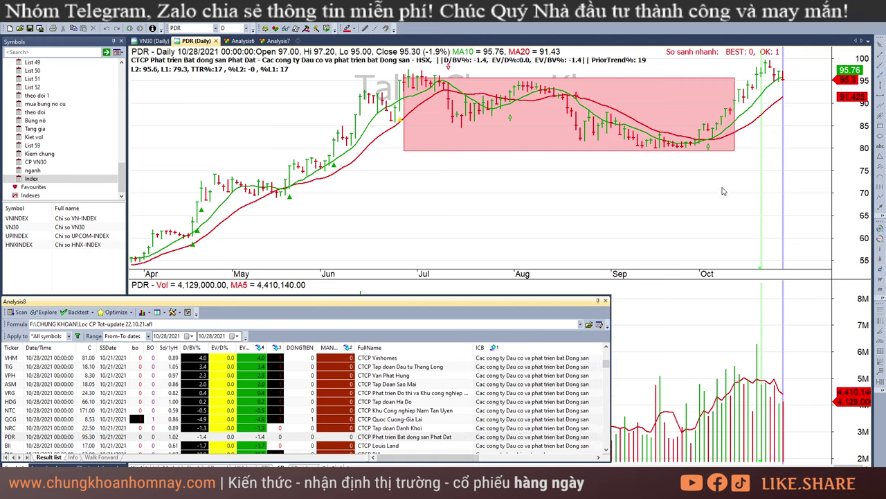
left_click(692, 170)
left_click(717, 186)
left_click(743, 405)
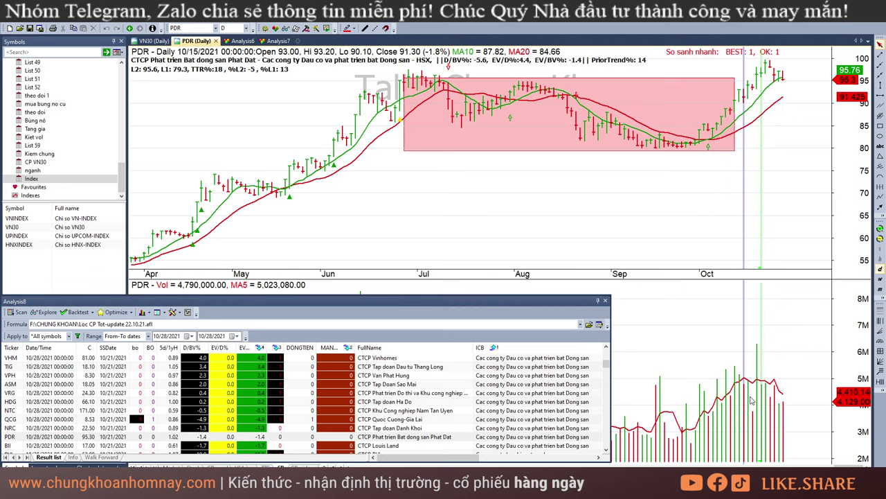
left_click(793, 148)
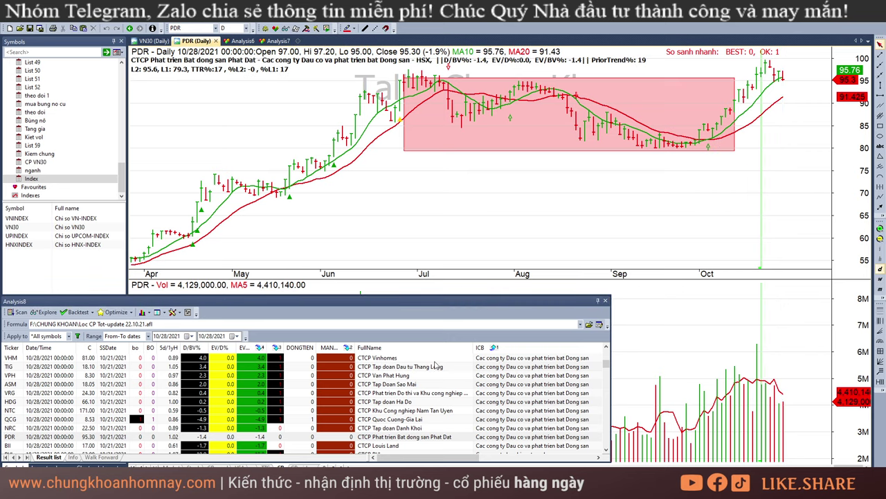
- View the daily charts of BII and PVI, inspecting PVI's latest bar above the shaded base
left_click(427, 447)
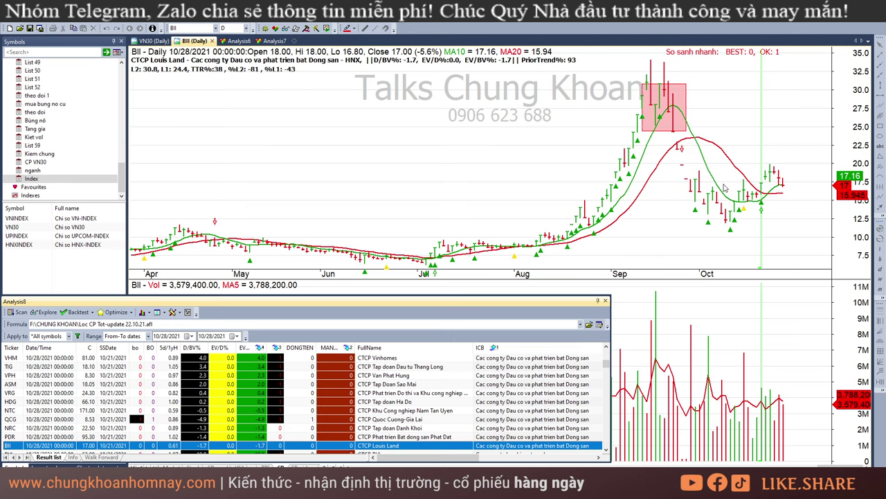
scroll(435, 429, "down", 2)
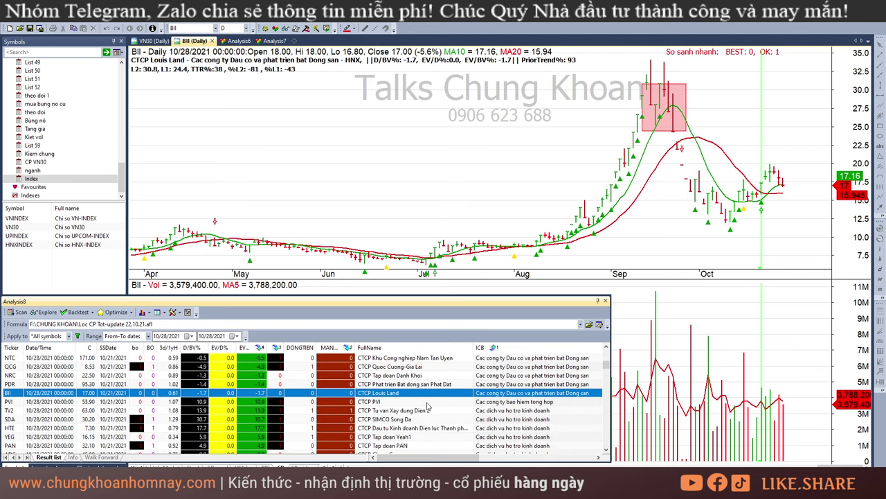
left_click(427, 402)
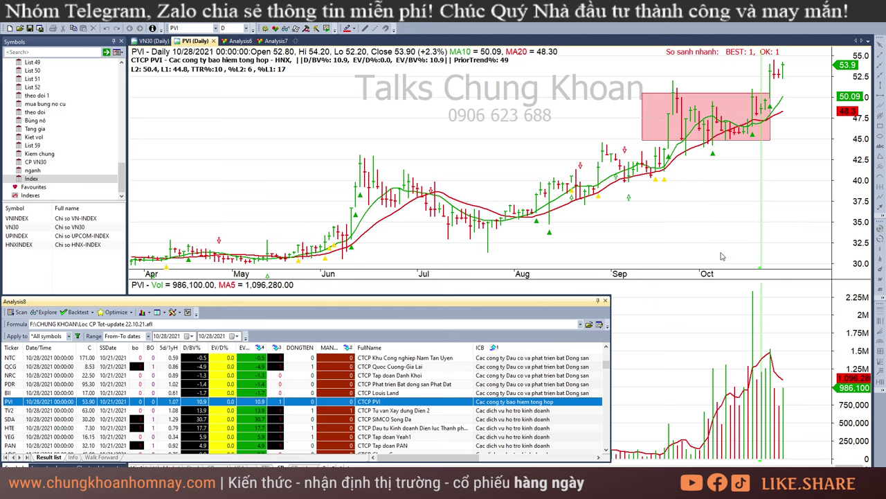
left_click(775, 87)
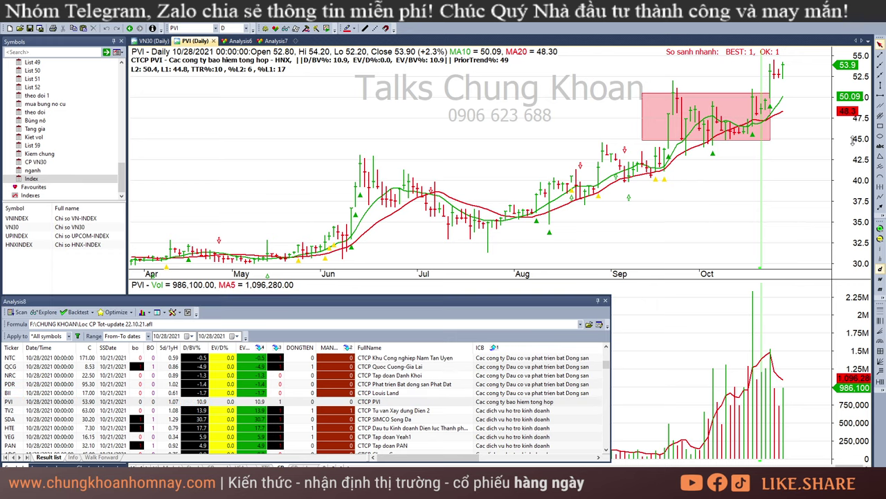
- Open TV2's daily chart, widen the Analysis8 window slightly and inspect the 10/28/2021 bar
left_click(528, 412)
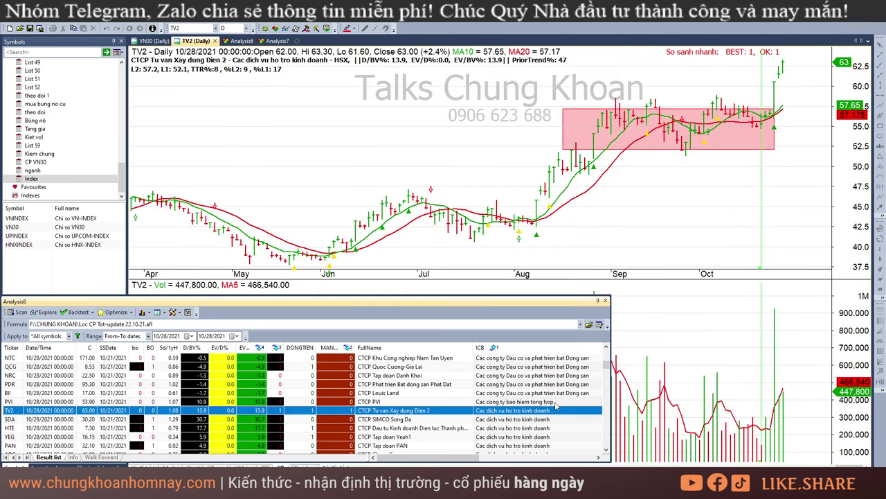
left_click_drag(611, 383, 632, 382)
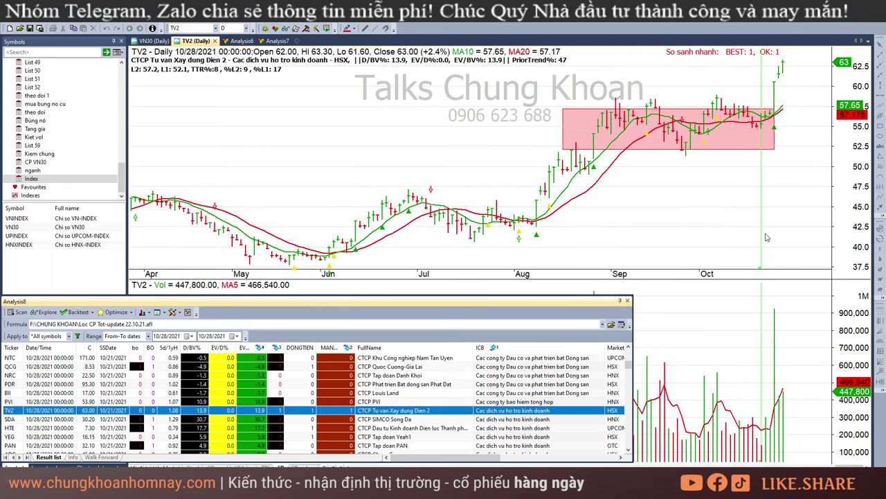
left_click(776, 174)
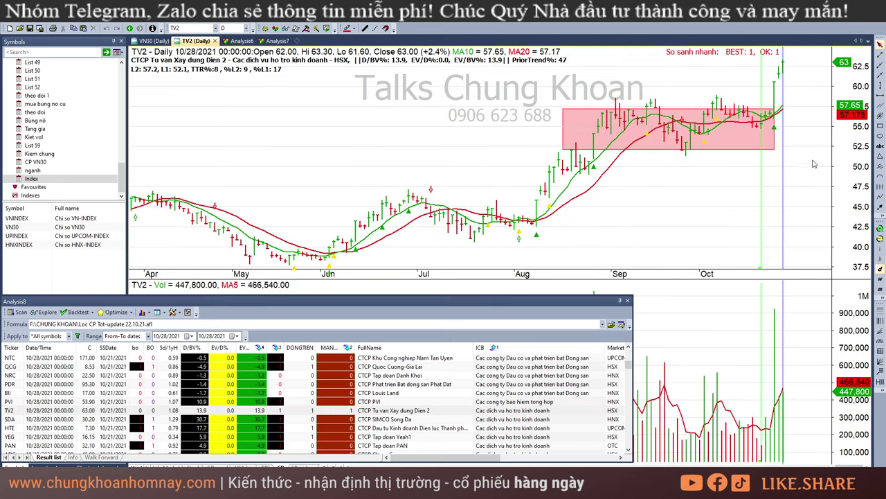
- Review the daily charts of SDA and HTE, inspecting SDA's recent bars after the small shaded box
left_click(511, 420)
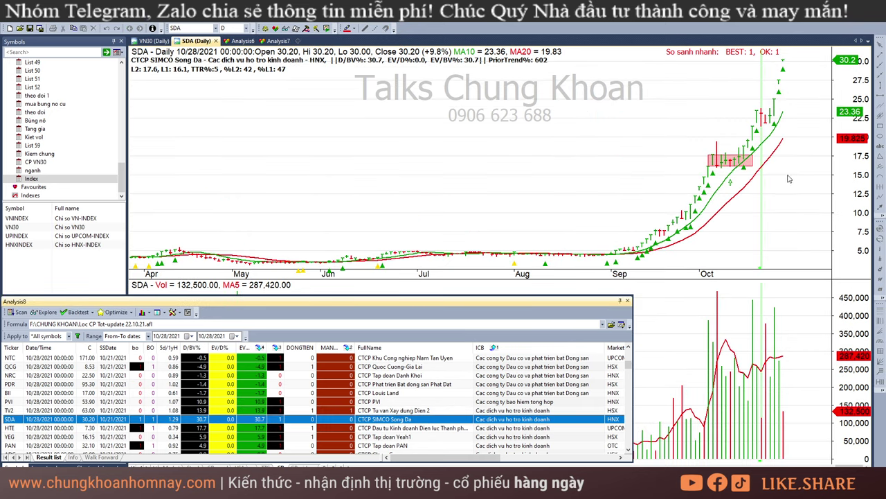
left_click(754, 190)
left_click(786, 185)
left_click(508, 431)
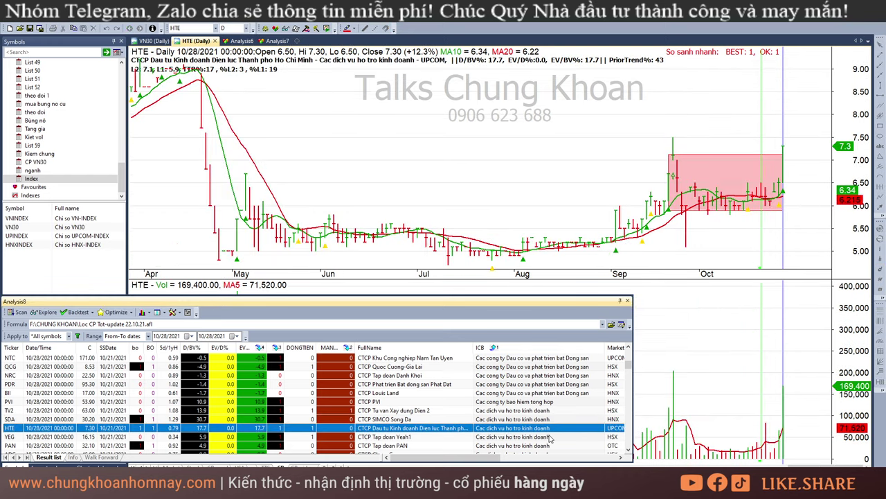
left_click(692, 278)
- Go through YEG to PAN's daily chart and compare PAN's 10/27/2021 bar with its 10/28/2021 bar
key("Down")
key("Down")
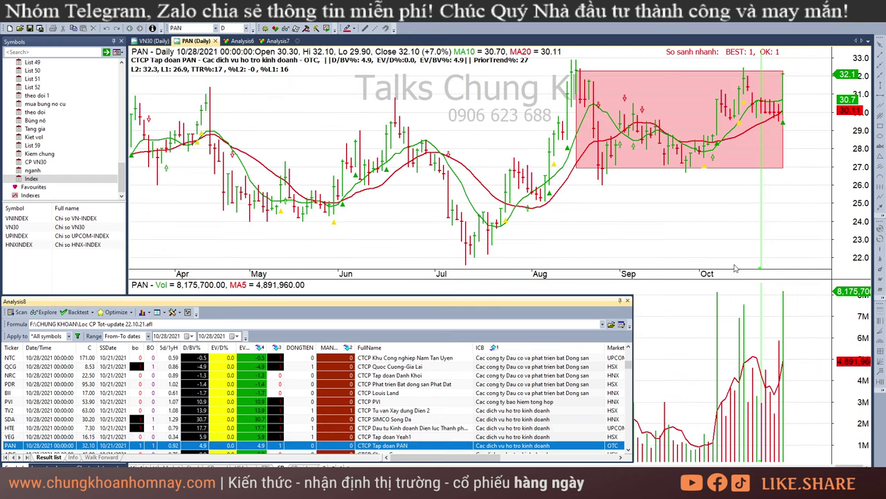
left_click(779, 211)
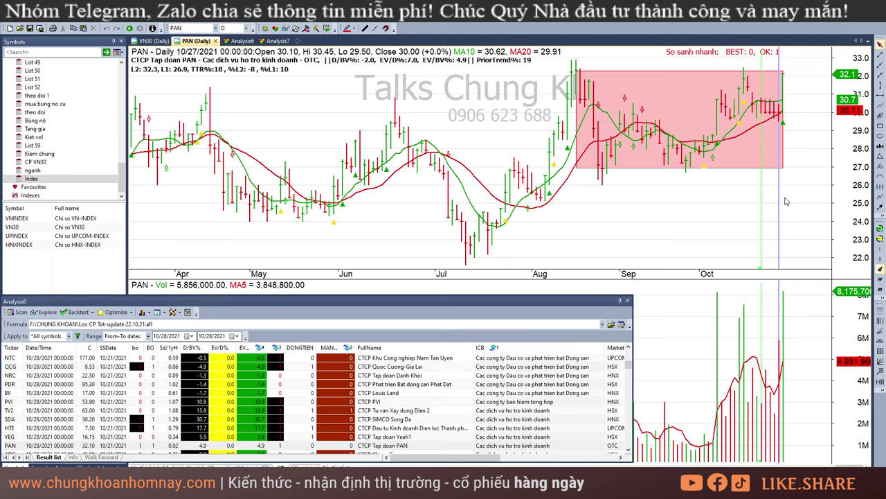
left_click(786, 202)
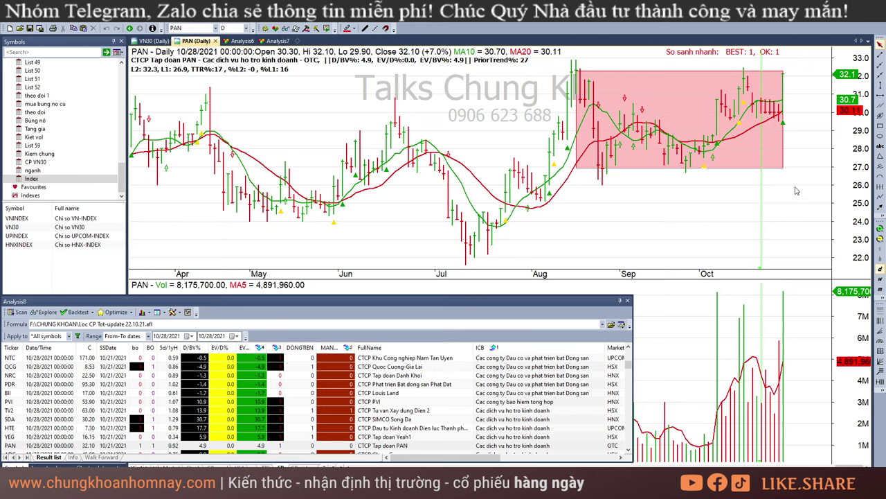
left_click(770, 189)
left_click(784, 185)
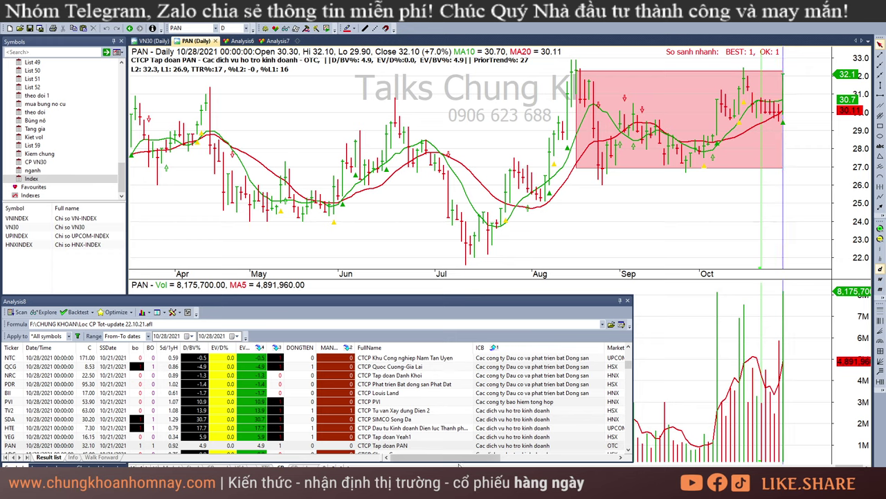
- View the daily charts of ADG and SHN from the analysis results
scroll(457, 414, "down", 2)
left_click(423, 401)
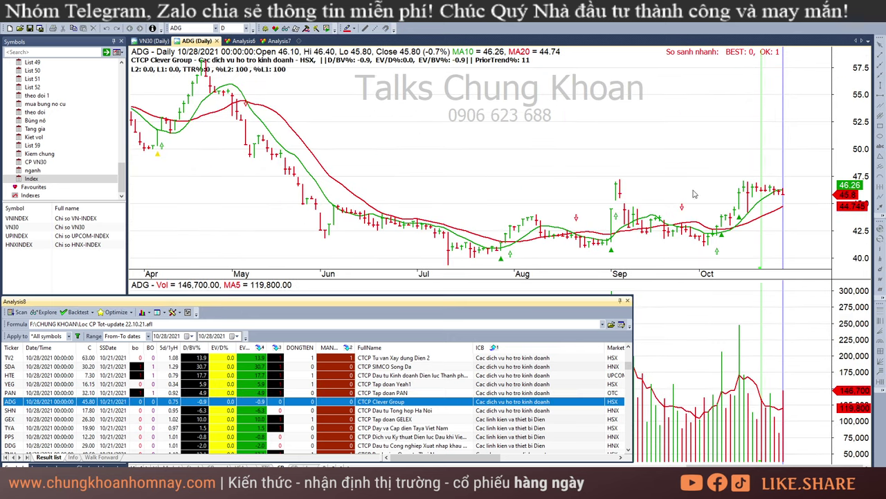
key("Down")
- Open the daily chart of insurance stock BMI and inspect its latest price action above the shaded base
scroll(463, 429, "down", 3)
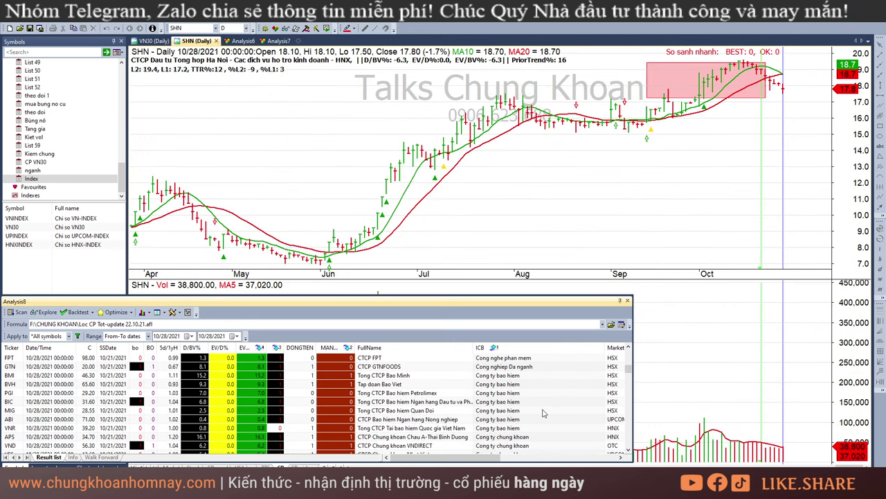
left_click(527, 375)
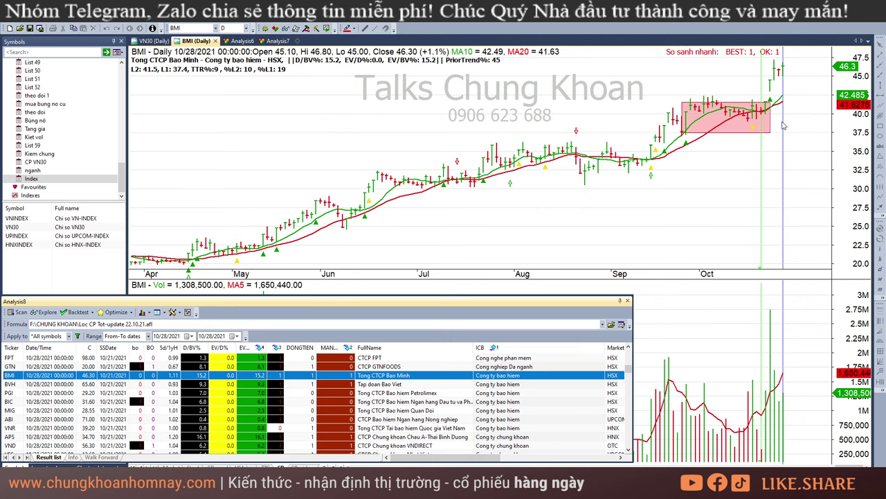
left_click(811, 112)
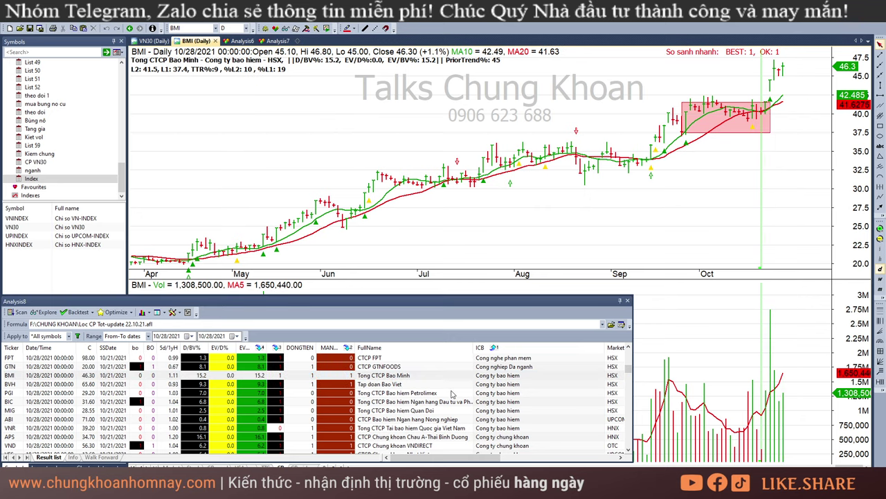
- Open BVH's daily chart and inspect its latest bar and the 10/25/2021 breakout bar
left_click(451, 385)
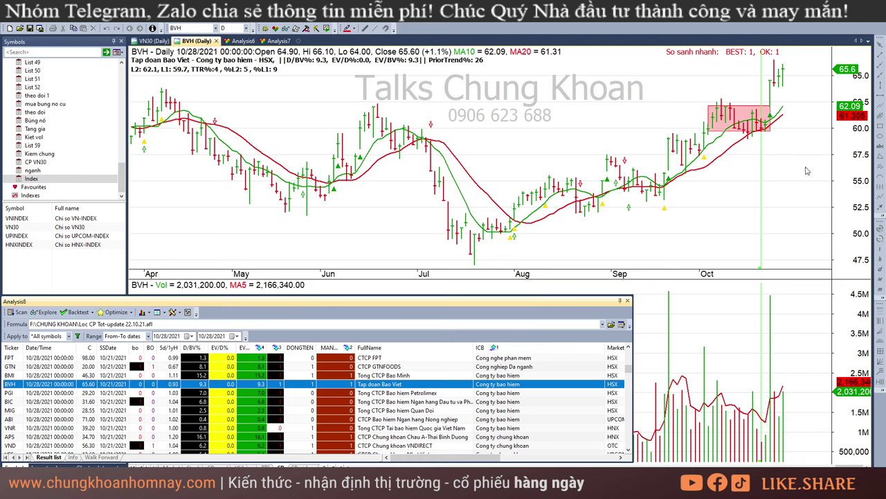
left_click(801, 160)
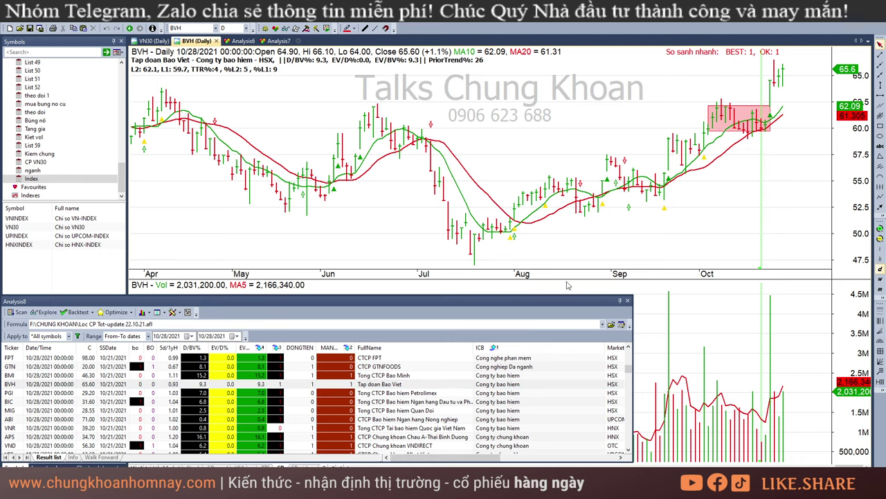
left_click(771, 145)
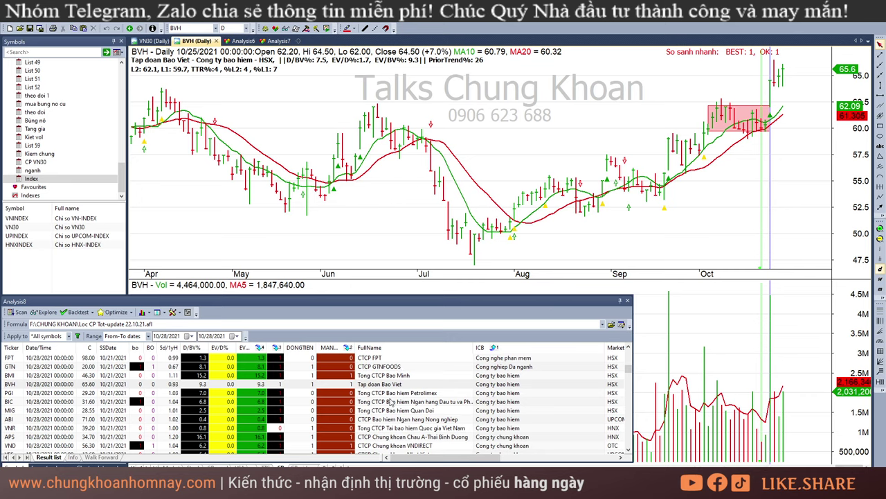
- On PGI's daily chart, draw a shaded base rectangle from late September to late October, between about 26.0 and 28.3
left_click(391, 395)
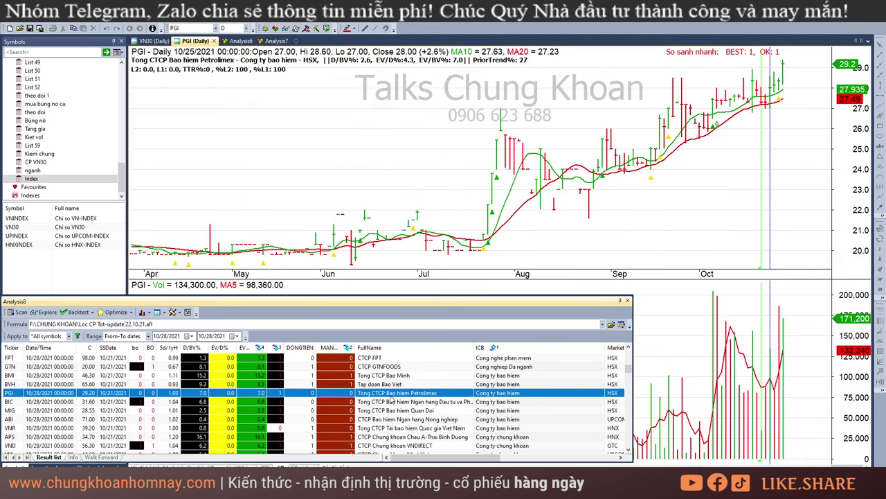
left_click(808, 124)
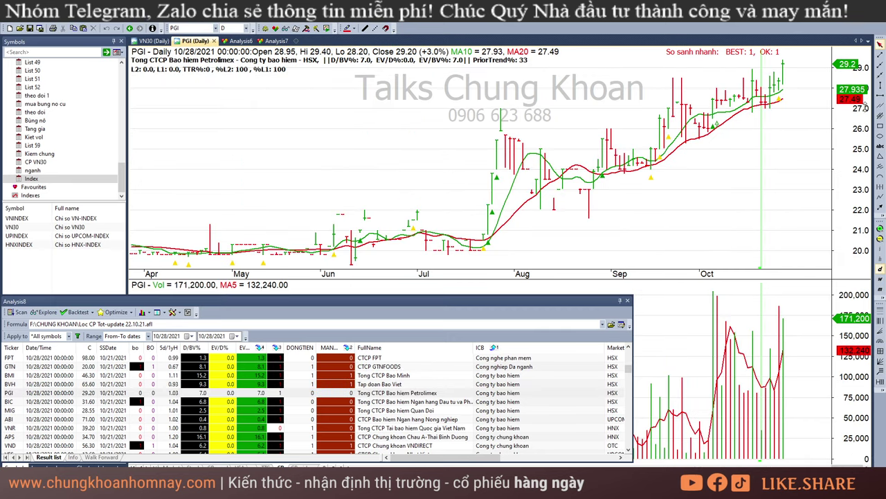
left_click(880, 126)
mouse_move(675, 97)
left_mouse_down()
mouse_move(766, 132)
mouse_move(760, 145)
mouse_move(765, 109)
mouse_move(774, 129)
left_mouse_up()
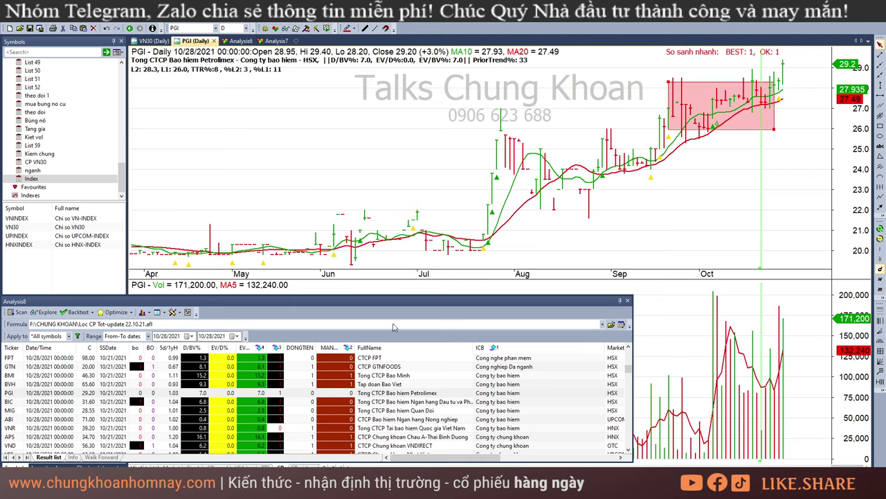
- Go through the BIC and MIG charts to ABI and extend ABI's shaded base rectangle rightward to the late-October bars
left_click(332, 403)
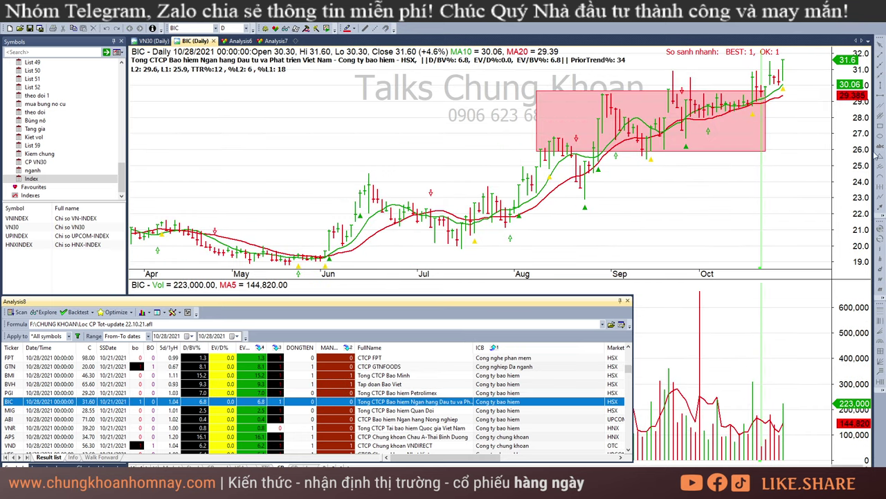
key("Down")
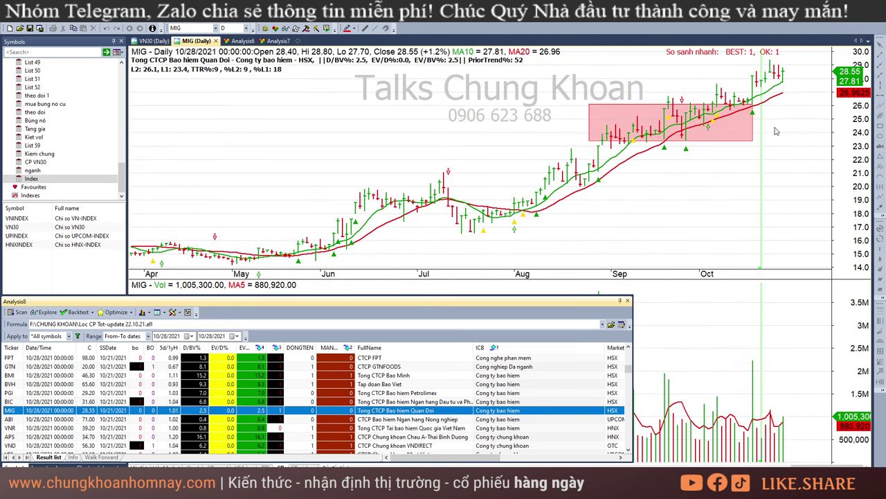
key("Down")
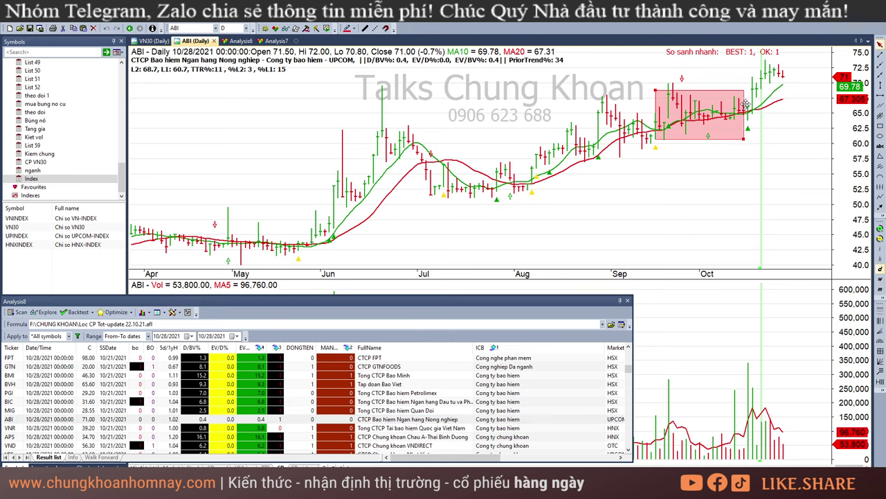
left_click(746, 104)
left_click_drag(745, 139, 778, 141)
- Open the daily chart of securities stock APS and compare the price and volume of its 10/26/2021 and 10/28/2021 bars
scroll(498, 391, "down", 3)
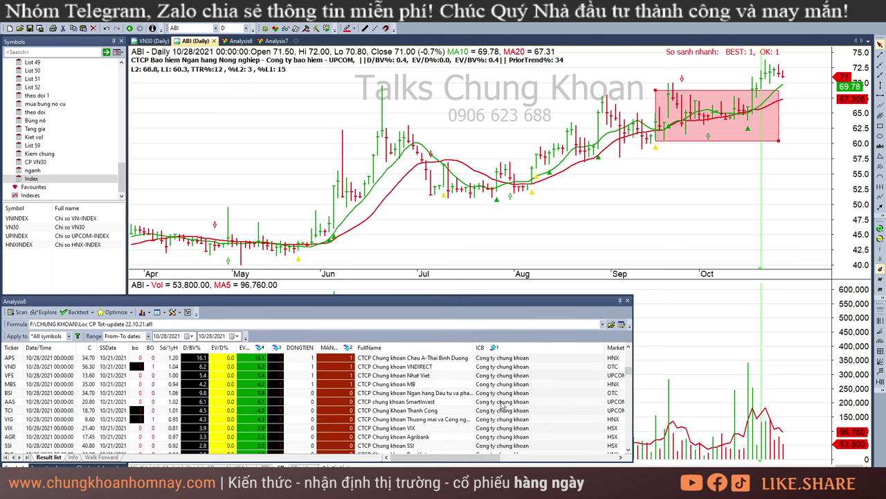
scroll(525, 394, "up", 1)
left_click(533, 384)
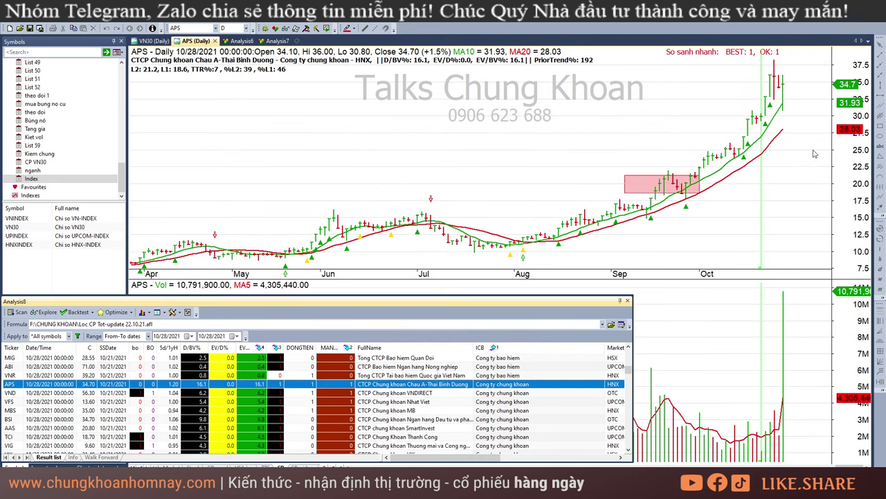
left_click(784, 336)
left_click(775, 103)
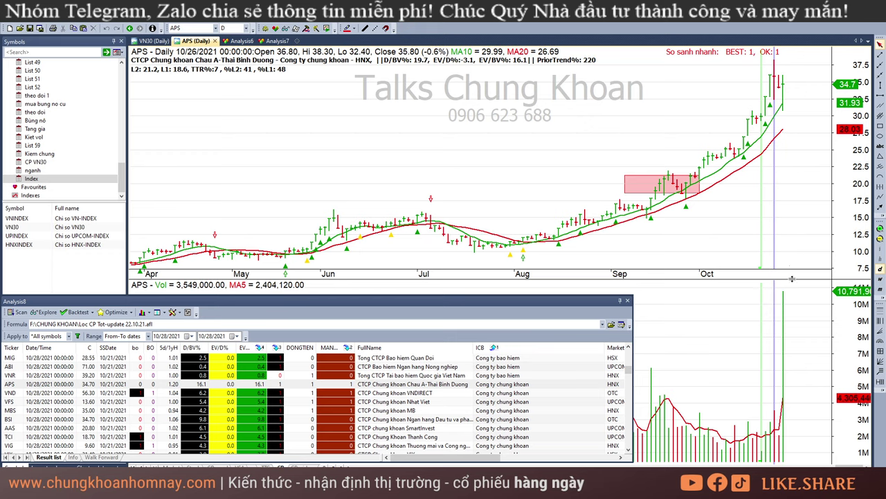
left_click(785, 327)
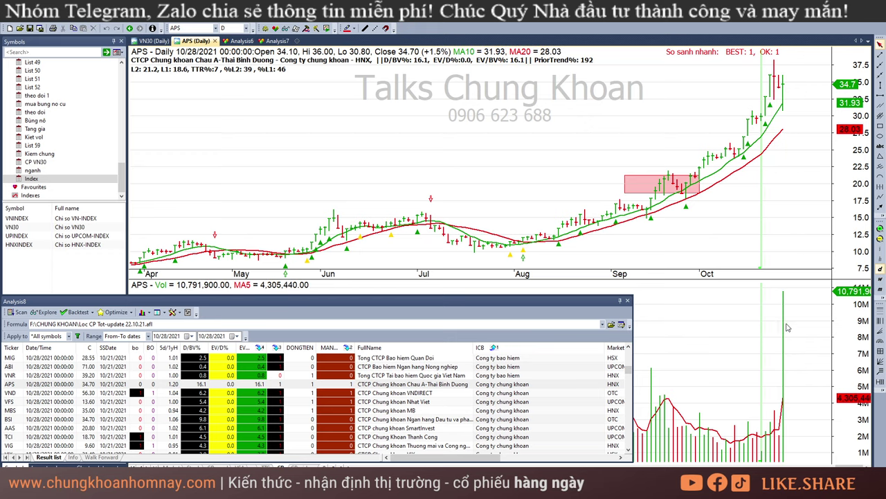
left_click(783, 307)
left_click(831, 164)
- View VND's daily chart, and on VFS's chart compare the 10/26/2021 bar and its volume with the 10/28/2021 bar
left_click(401, 400)
left_click(404, 393)
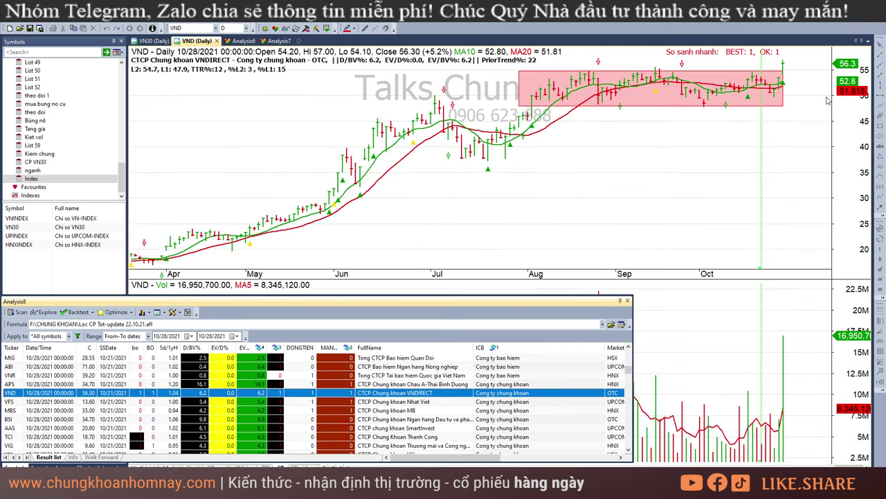
key("Down")
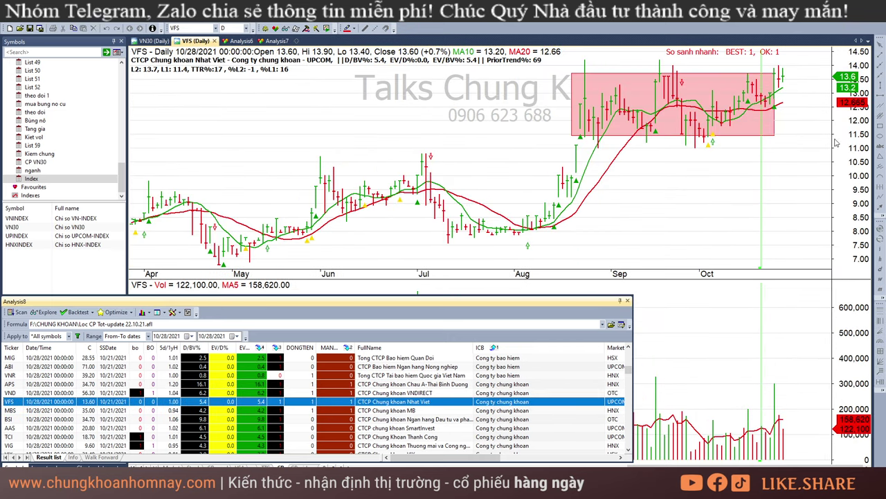
left_click(795, 105)
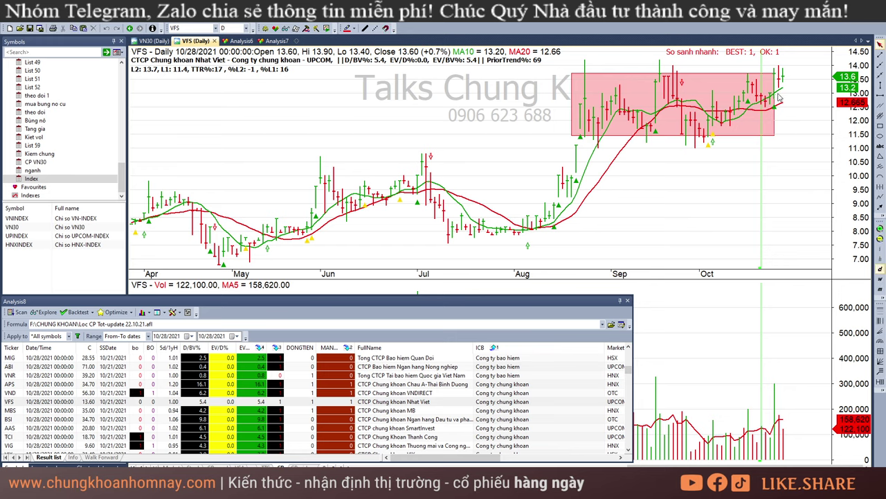
left_click(775, 397)
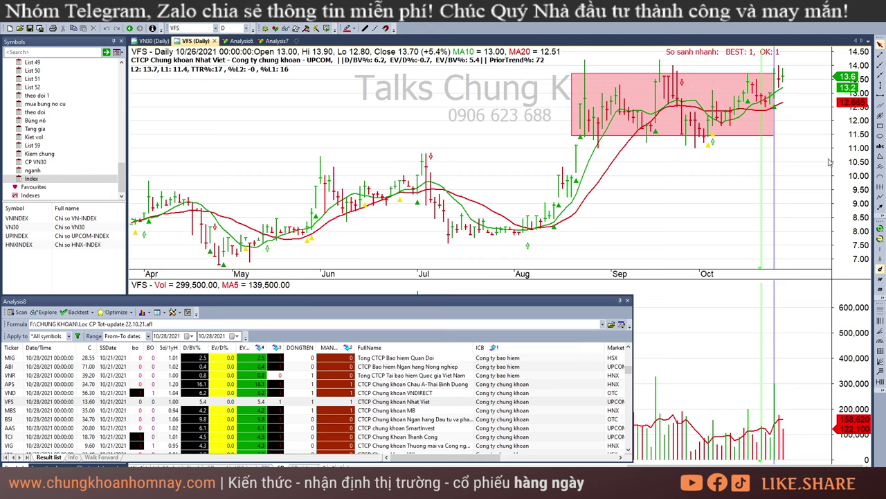
left_click(796, 99)
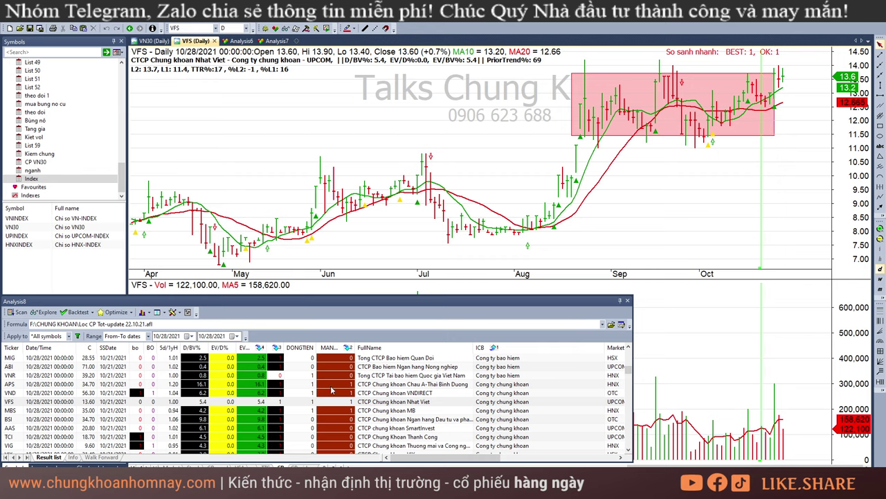
- Open MBS's daily chart and inspect its most recent bars near the end of the shaded base
left_click(410, 412)
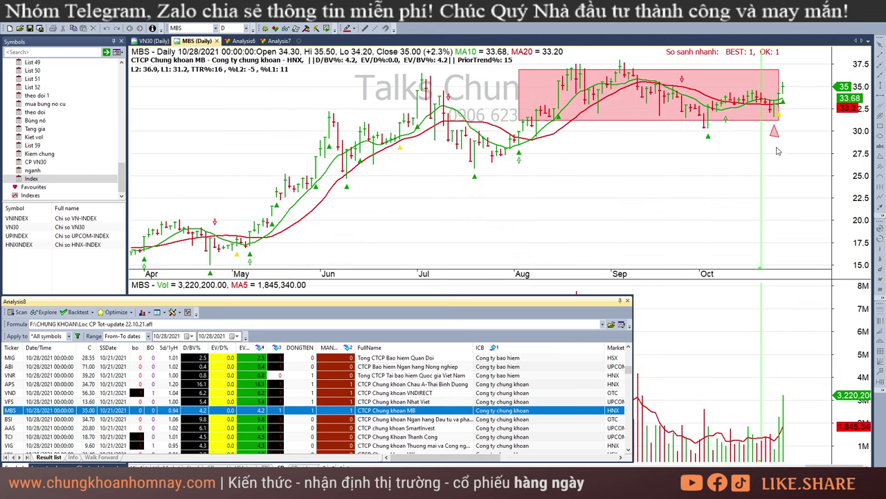
left_click(776, 151)
left_click(784, 124)
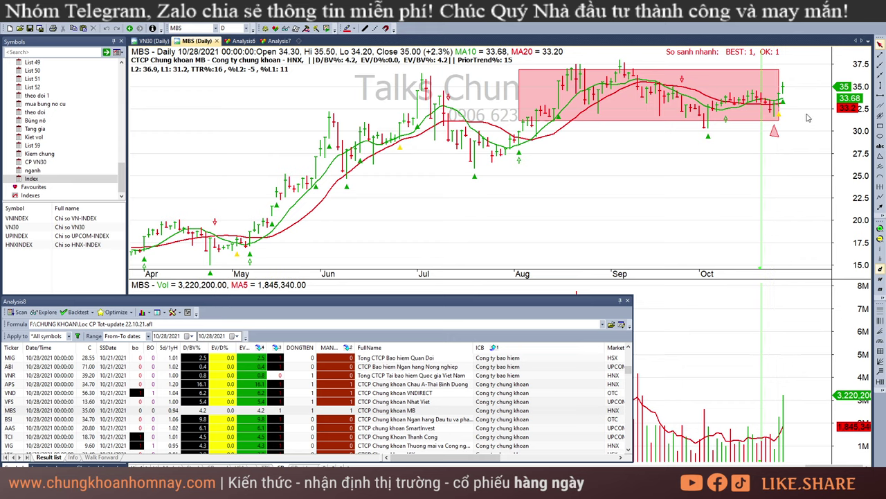
- Go through the securities stocks from AAS and TCI to VIG and review VIG's price action within its shaded base
left_click(413, 427)
key("Down")
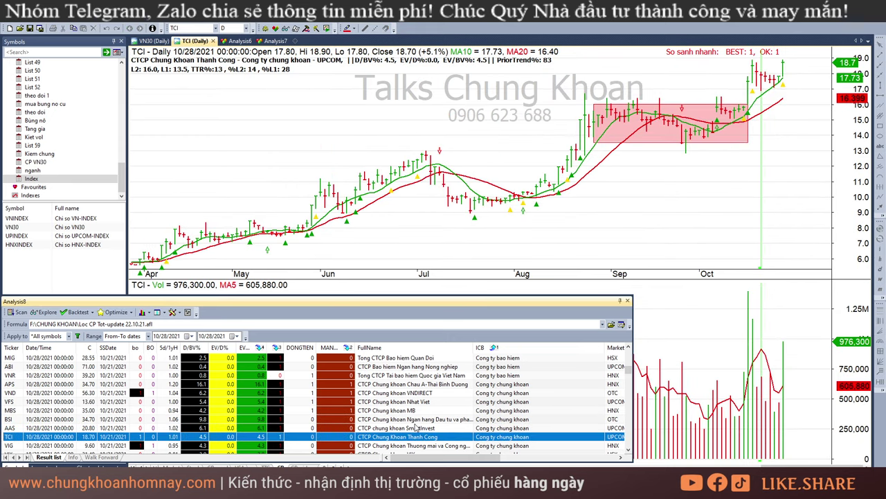
key("Down")
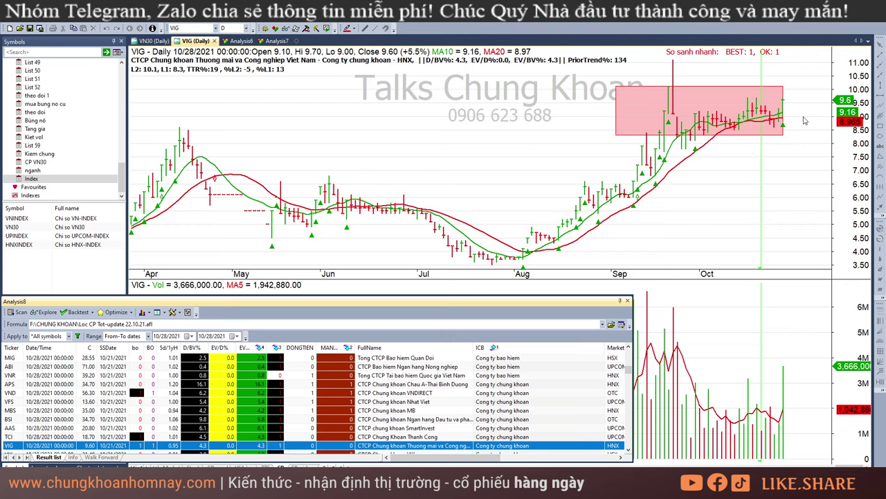
key("Down")
key("Up")
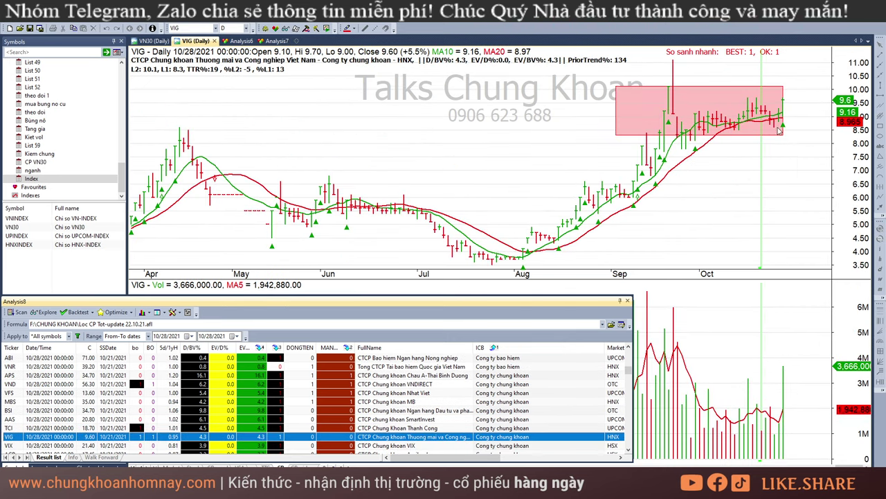
- Move past VIX to AGR's daily chart and extend its shaded base rectangle from early October to the late-October bars
key("Down")
key("Down")
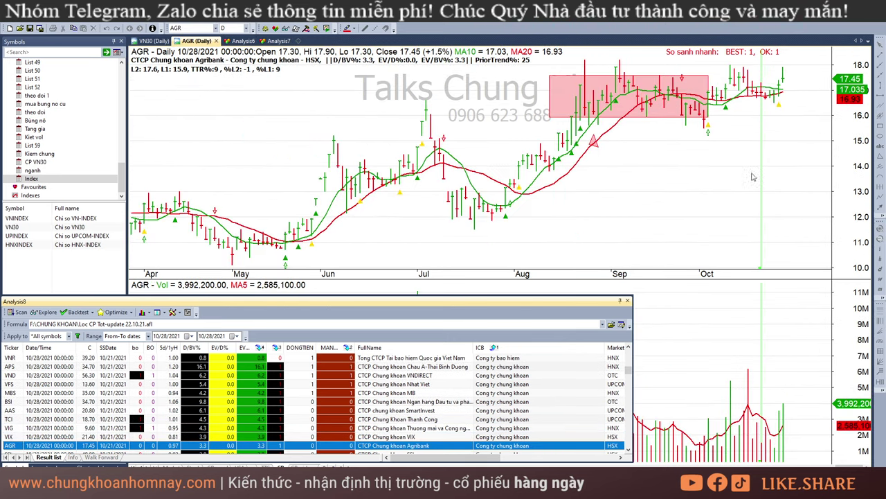
left_click(705, 79)
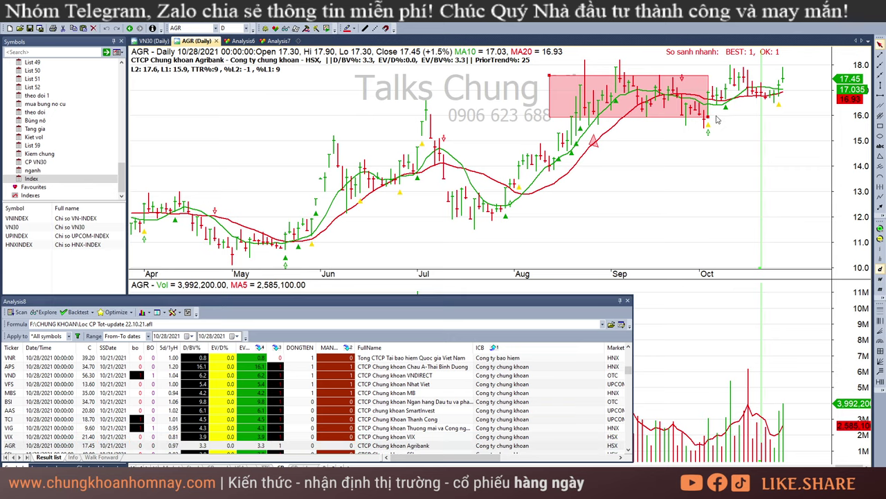
left_click_drag(709, 118, 781, 122)
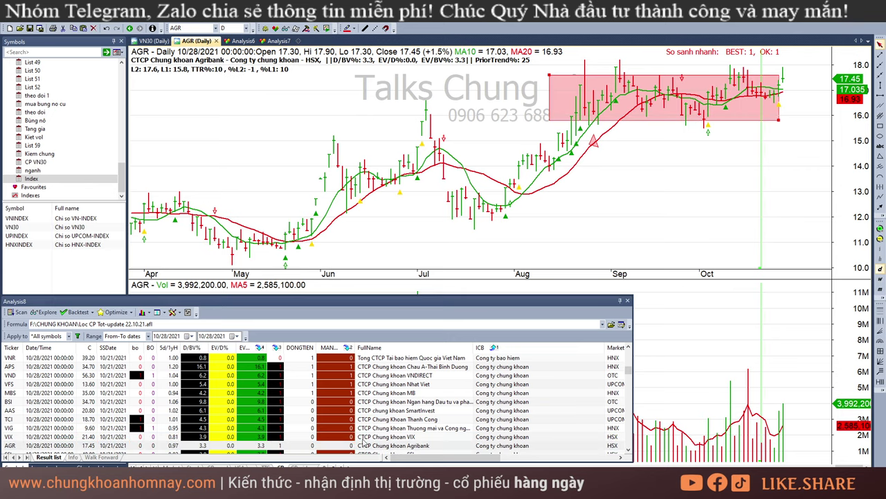
- Open SSI's daily chart and inspect its 10/25/2021 bar, the early-October low and the 10/28/2021 bar
scroll(380, 409, "down", 2)
left_click(386, 401)
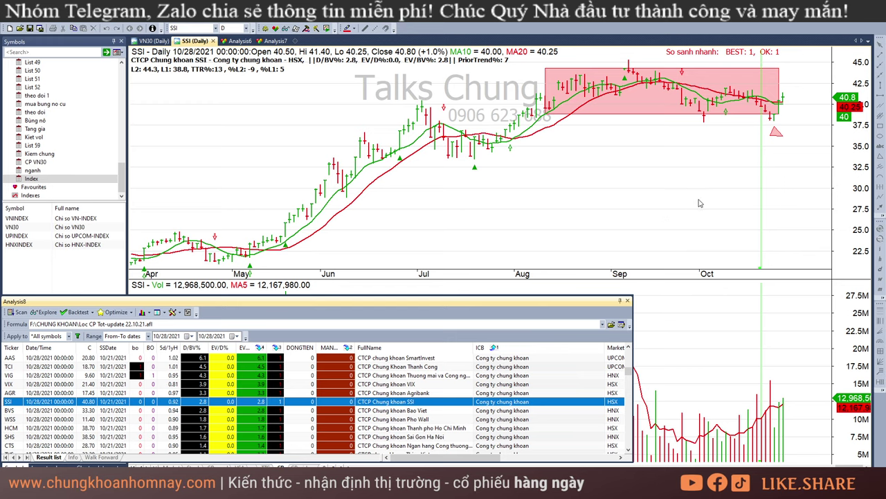
left_click(771, 151)
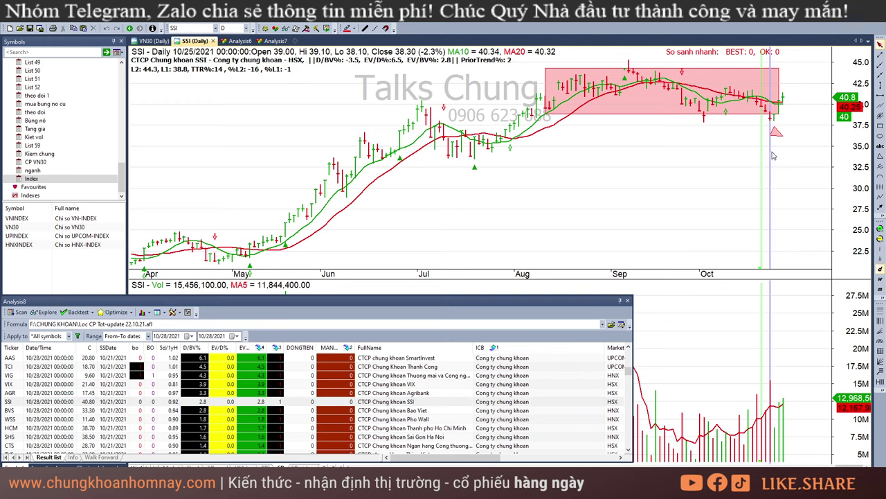
left_click(753, 155)
left_click_drag(766, 154, 803, 148)
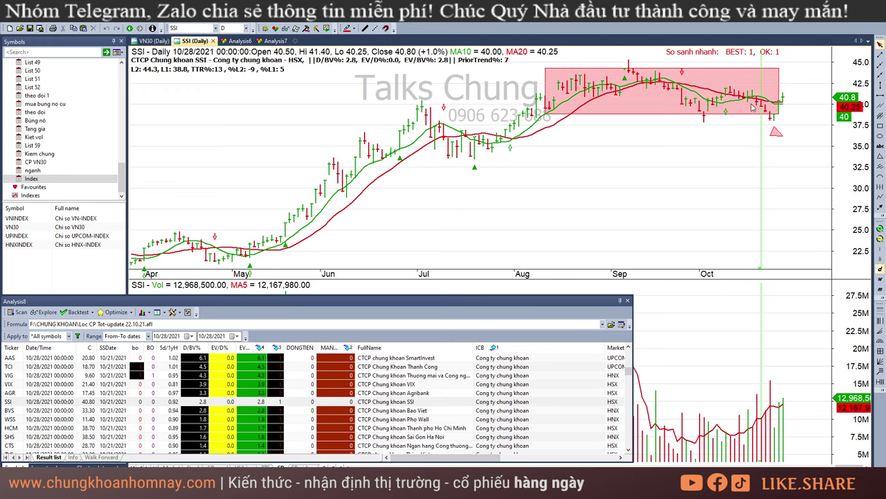
left_click(704, 127)
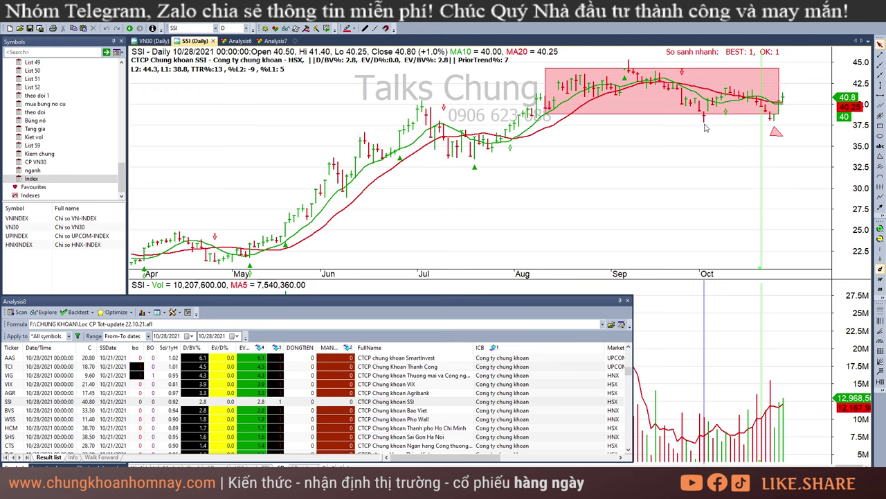
left_click(796, 149)
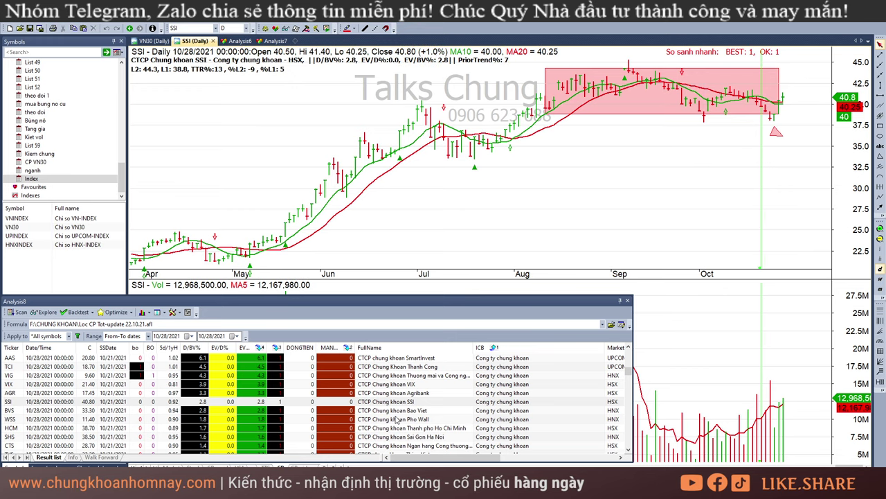
- Review the daily charts of the securities stocks from BVS through WSS and HCM to SHS
left_click(398, 411)
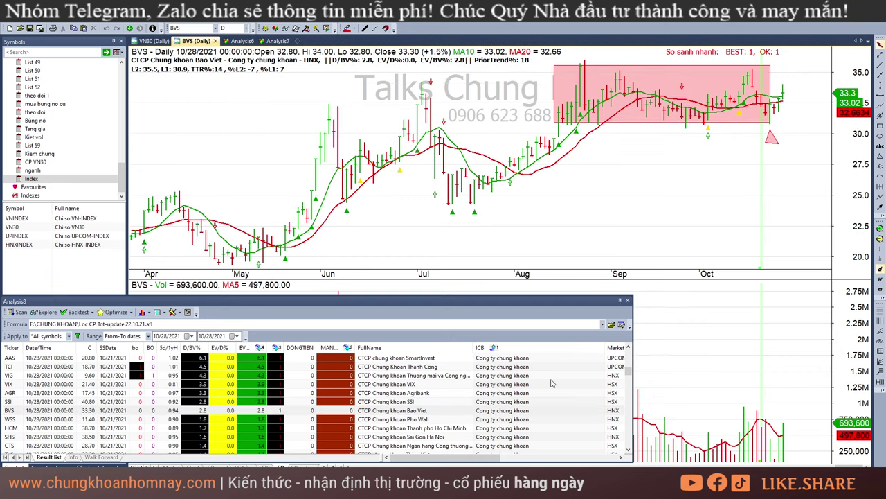
key("Down")
key("Down")
key("Down")
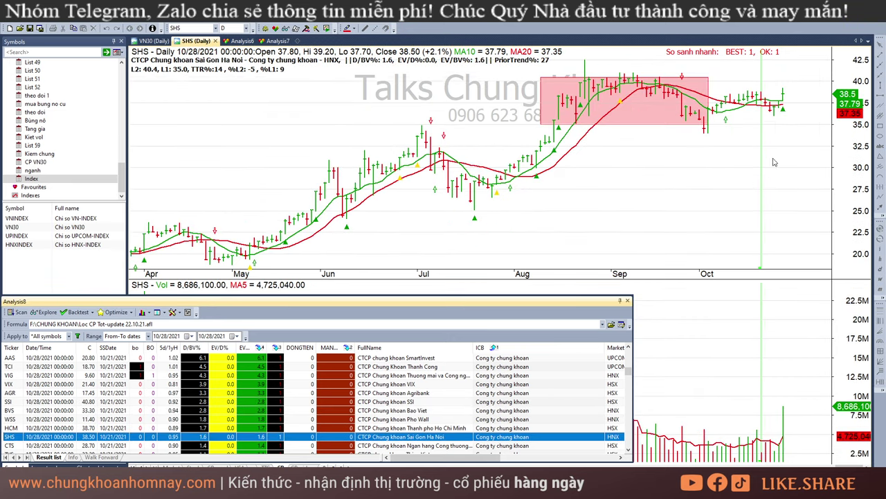
key("Down")
key("Up")
- Extend SHS's shaded base rectangle from early October to the latest bar, 10/28/2021
left_click(705, 78)
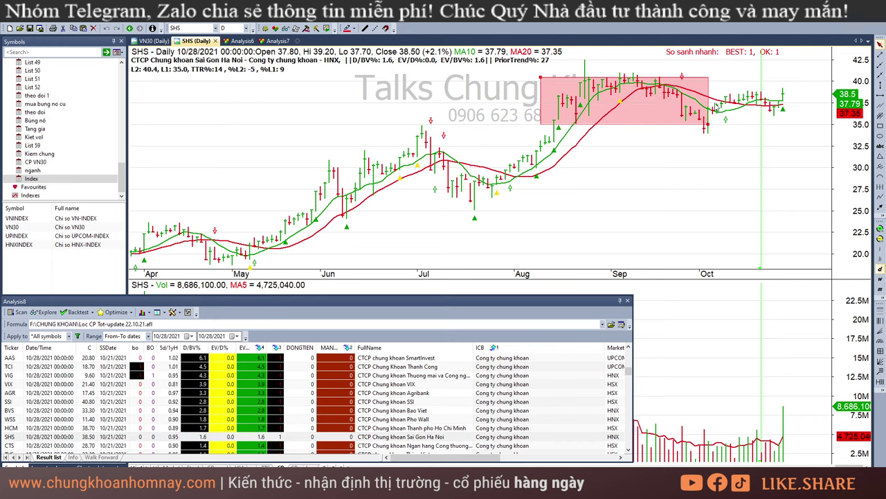
left_click_drag(708, 123, 783, 123)
scroll(452, 416, "down", 2)
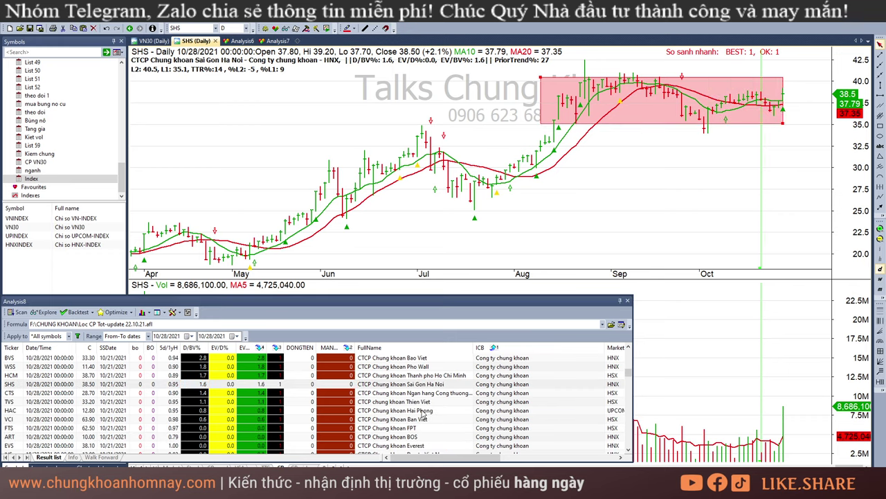
- Move through CTS and TVS to HAC's daily chart and extend its shaded base rectangle to the latest bar, 10/28/2021
left_click(422, 394)
key("Down")
key("Down")
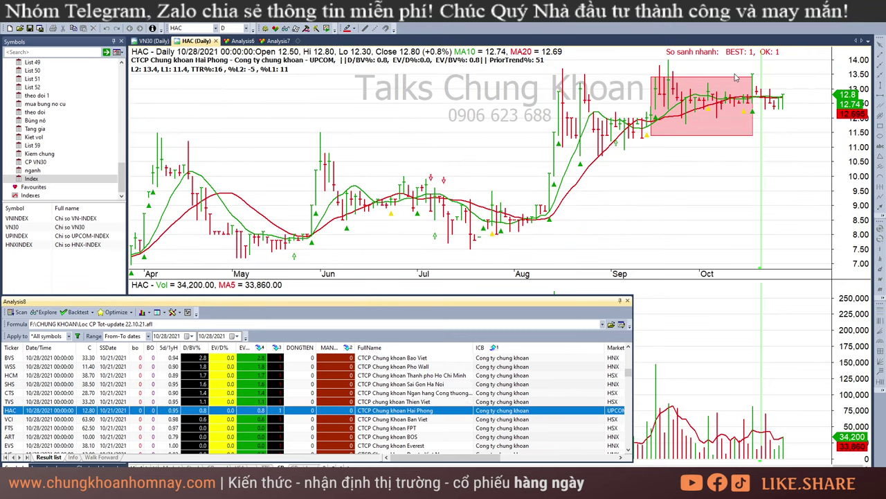
left_click(736, 78)
left_click_drag(753, 136, 785, 139)
- Open VCI's daily chart and extend its shaded base rectangle to the 10/28/2021 bar
left_click(398, 420)
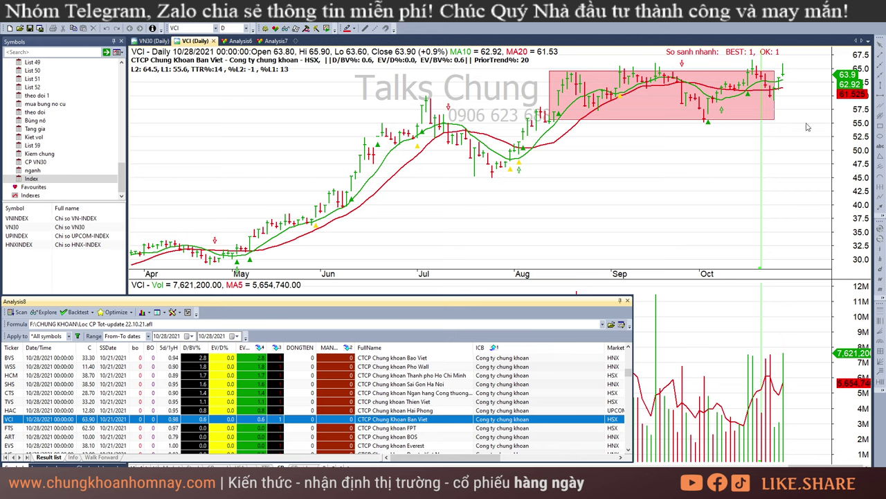
left_click(773, 77)
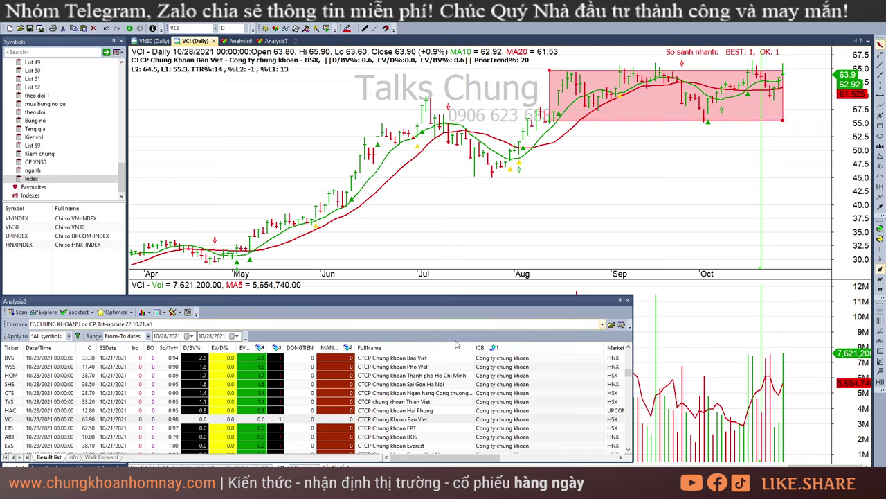
- Open FTS's daily chart and inspect its late-October bars next to the shaded base, including the 10/28/2021 bar
scroll(448, 400, "down", 3)
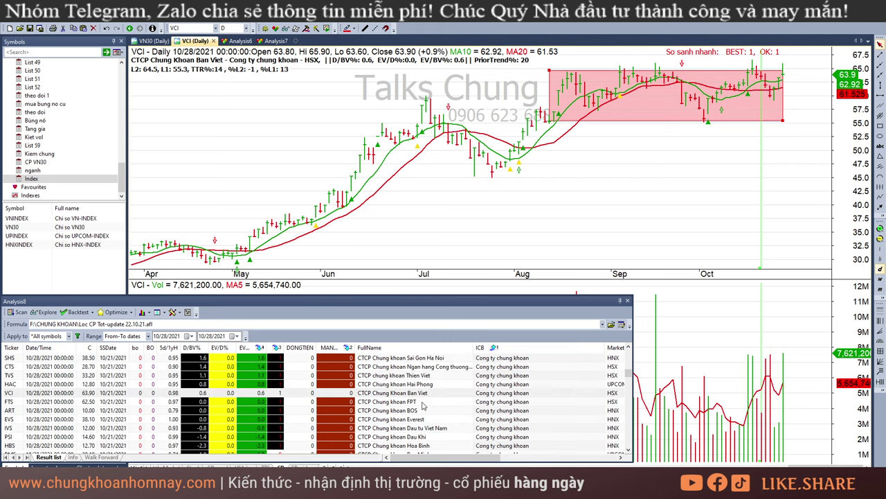
left_click(425, 403)
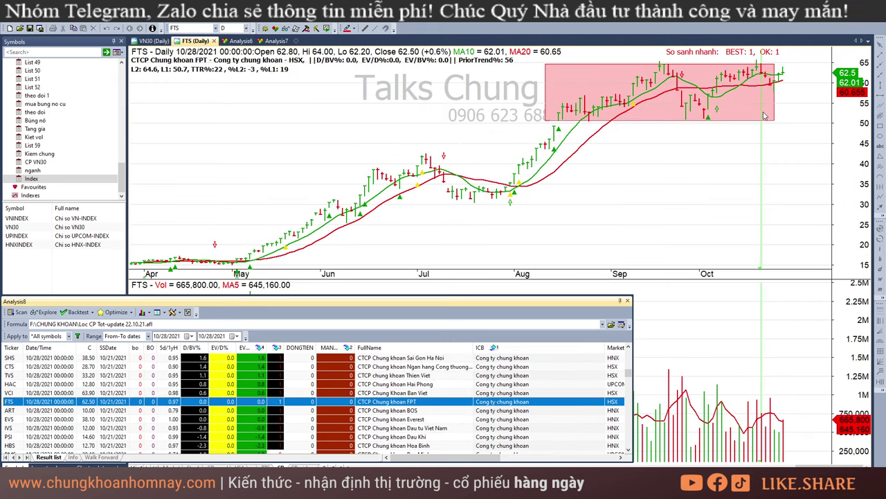
left_click(783, 122)
left_click(770, 316)
left_click(795, 207)
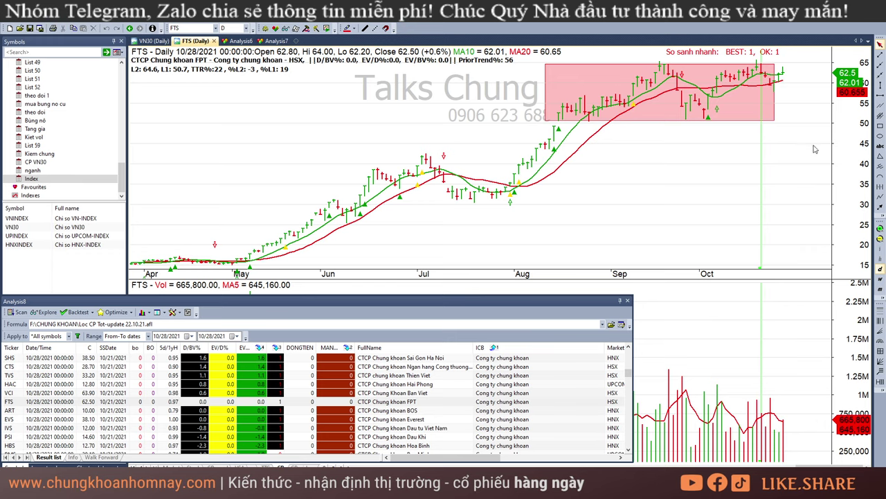
left_click(786, 156)
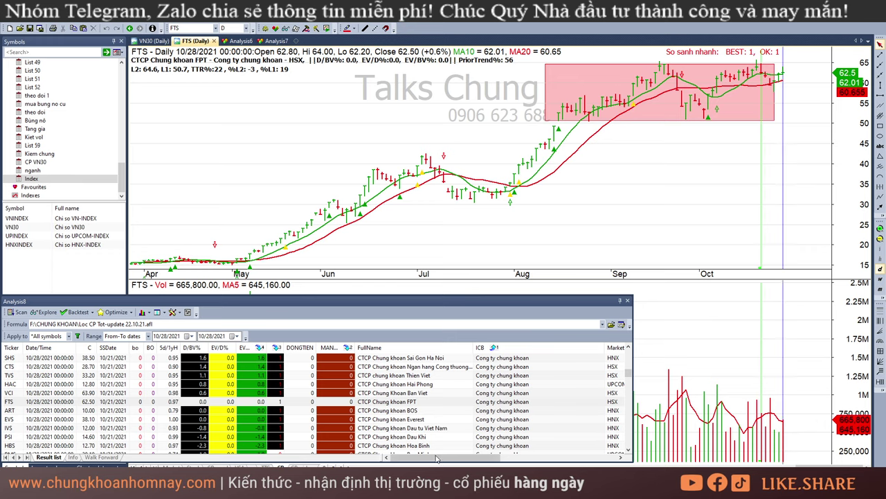
- Move past ART, EVS and IVS to PSI's daily chart and extend its shaded base rectangle to the latest bar
left_click(468, 410)
left_click(482, 419)
key("Down")
key("Down")
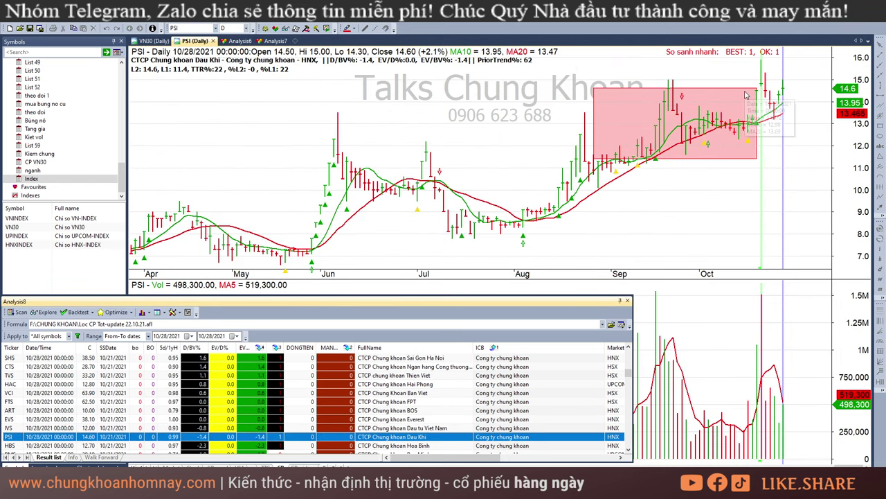
left_click(755, 114)
left_click_drag(757, 159, 793, 160)
- Review the daily charts of the remaining securities stocks from BMS through SBS and TVB to APG
scroll(389, 393, "down", 3)
left_click(424, 377)
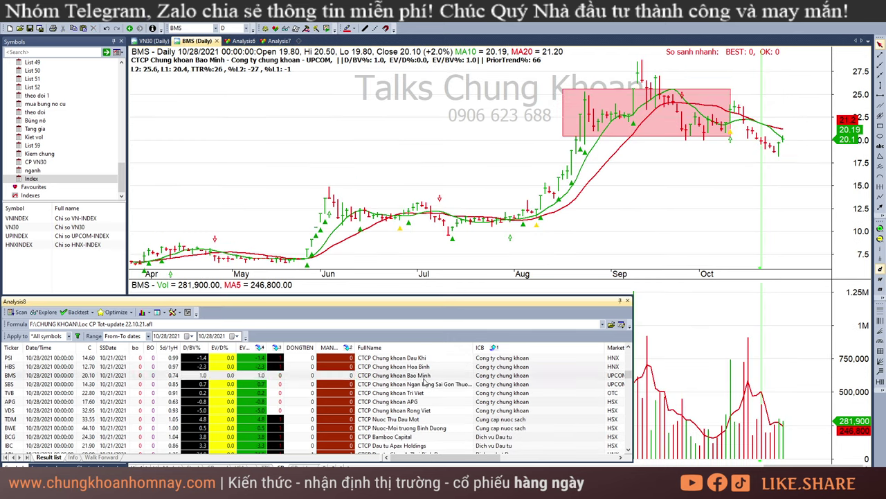
key("Down")
key("Down")
key("Up")
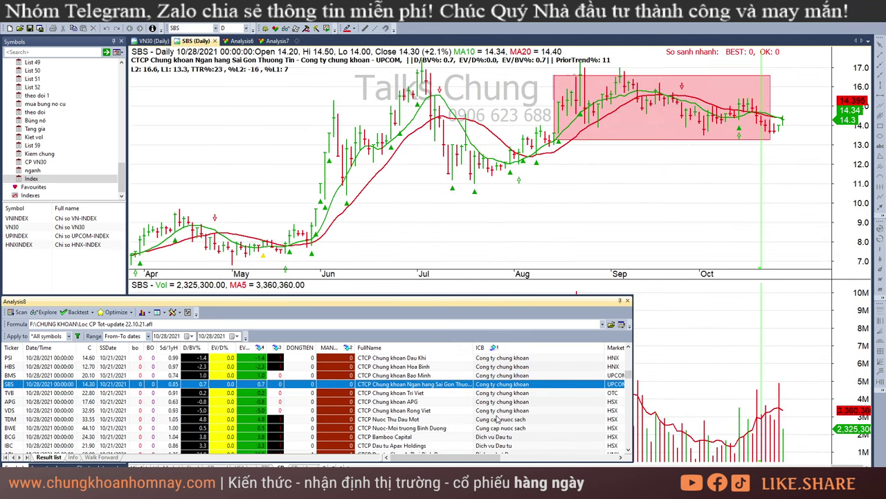
key("Down")
key("Down")
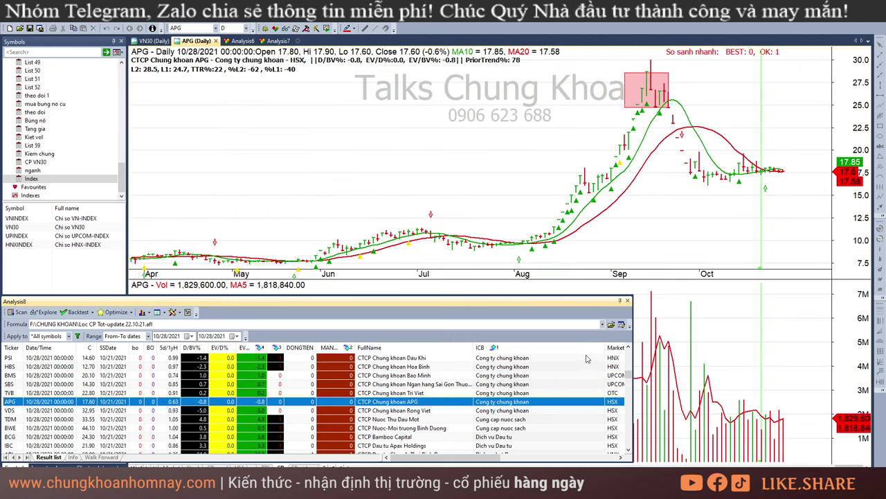
- Go to the transport services stocks and check SGP's daily chart against its shaded base
scroll(586, 358, "down", 4)
left_click(509, 393)
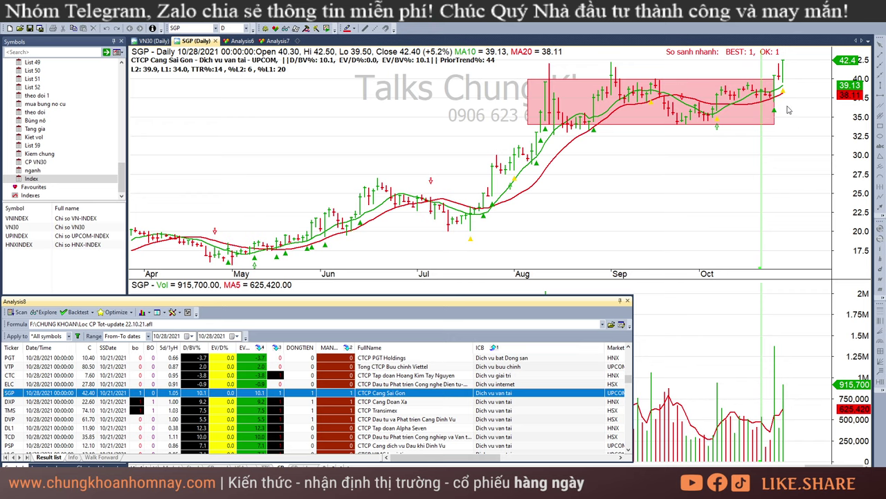
left_click(777, 78)
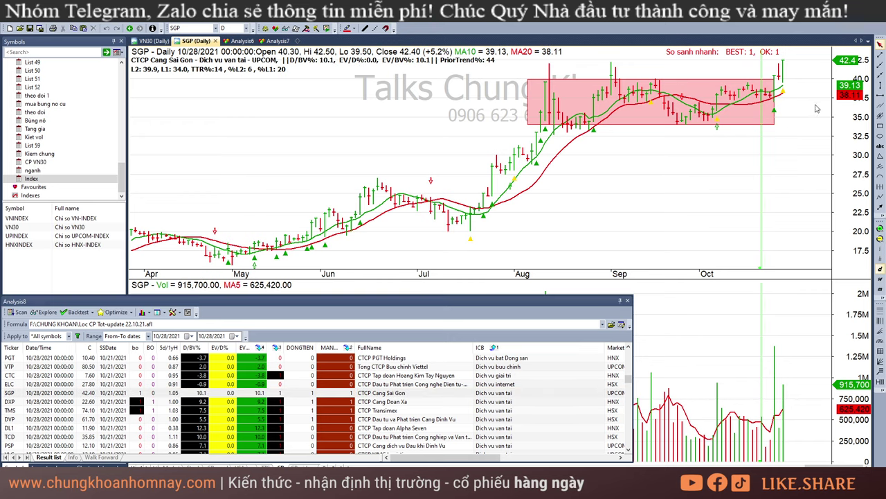
- Open DXP's daily chart and extend its shaded base rectangle to the latest bar, 10/28/2021
left_click(389, 403)
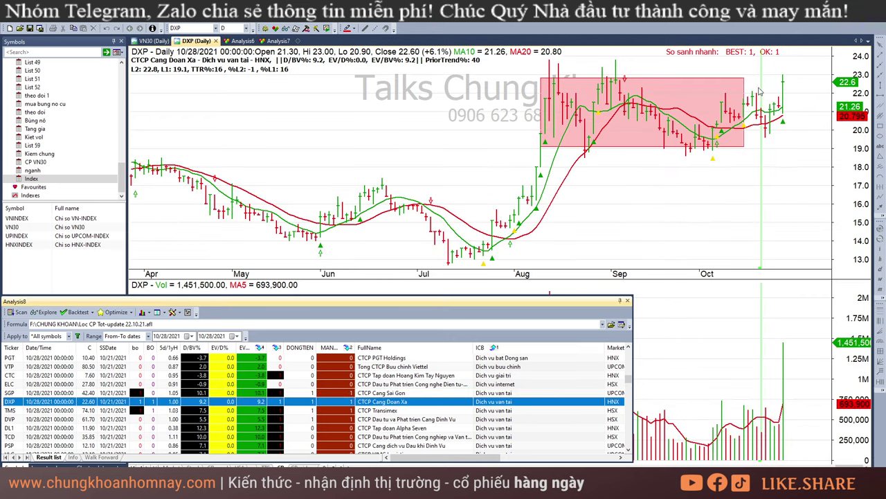
left_click(737, 84)
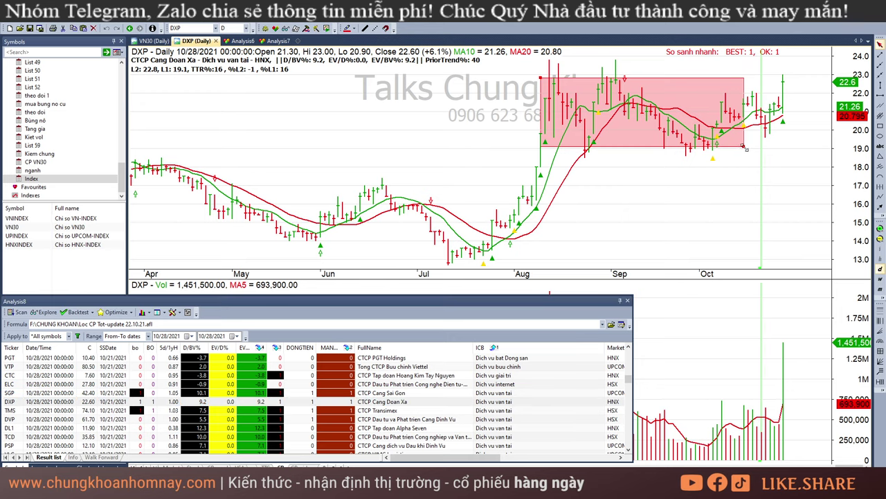
left_click_drag(745, 147, 783, 147)
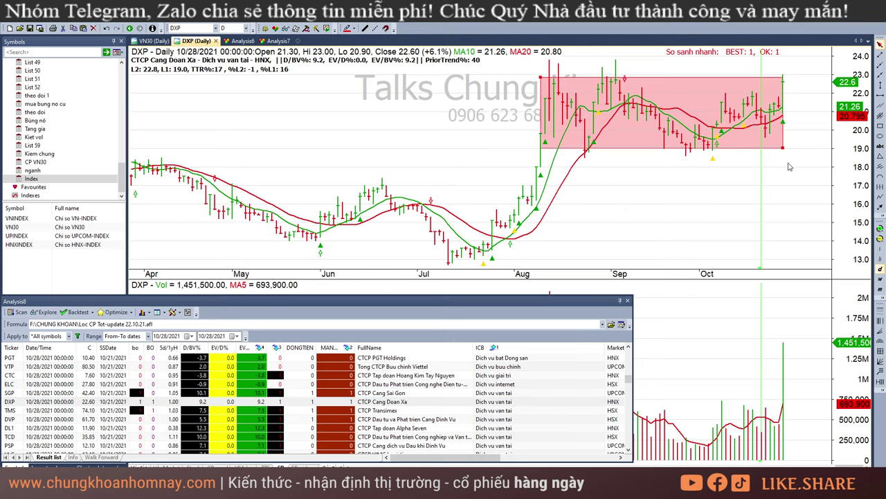
- Open TMS's daily chart and inspect its 10/1/2021 bar and the late-October bars around the shaded base
left_click(400, 413)
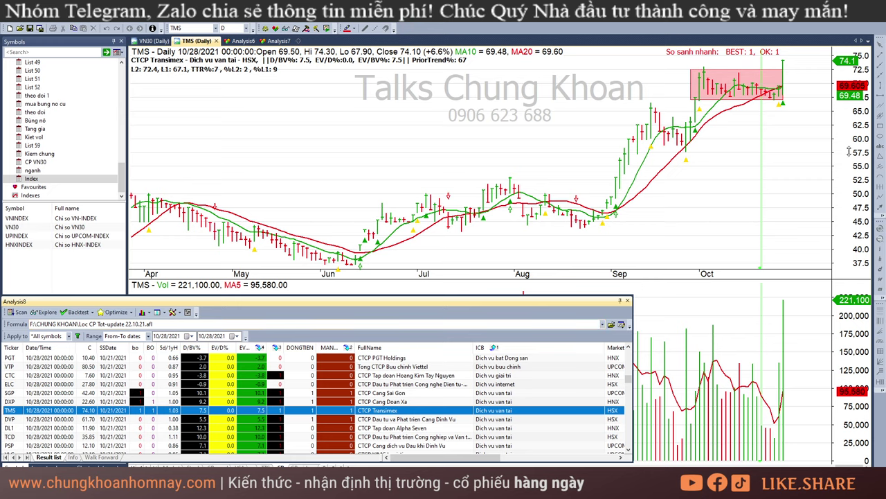
left_click(786, 125)
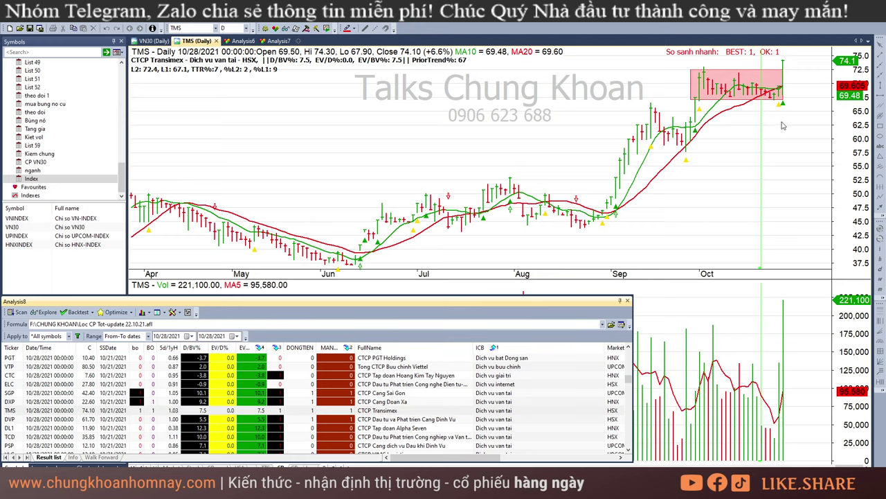
left_click(700, 135)
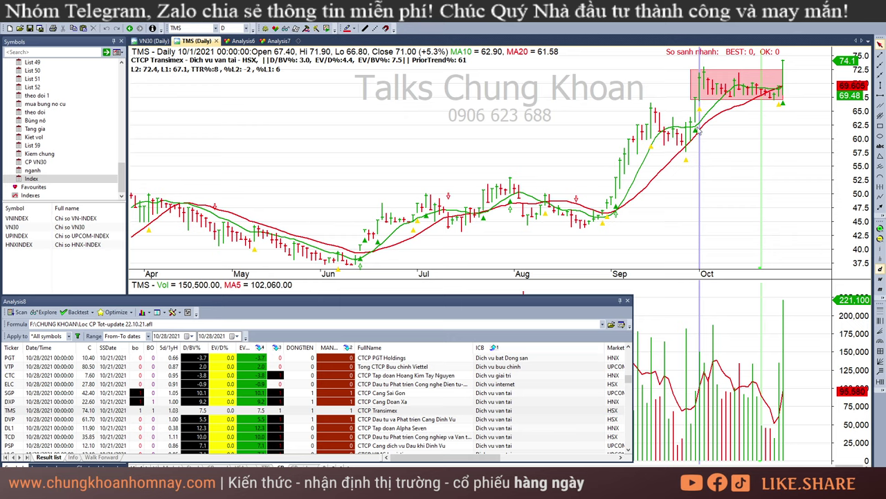
left_click(766, 131)
left_click(807, 114)
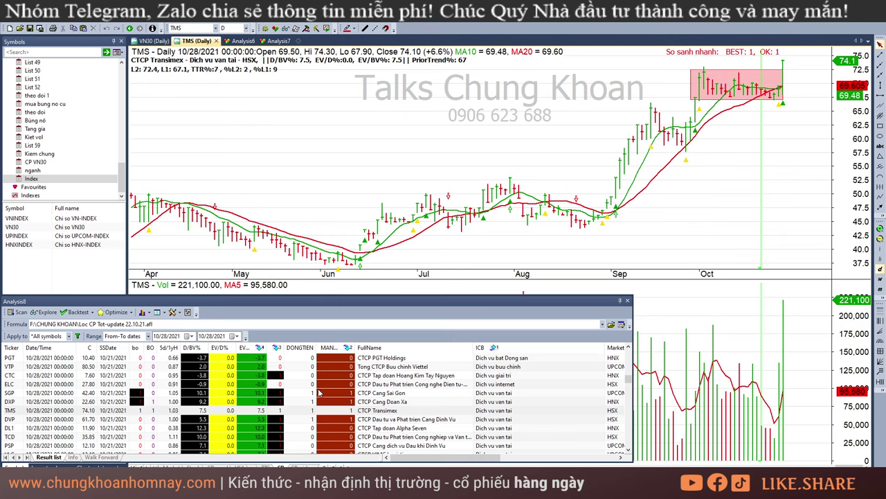
- Open DVP's daily chart and inspect its 10/22/2021 and 10/26/2021 bars together with the late-October volume
left_click(397, 421)
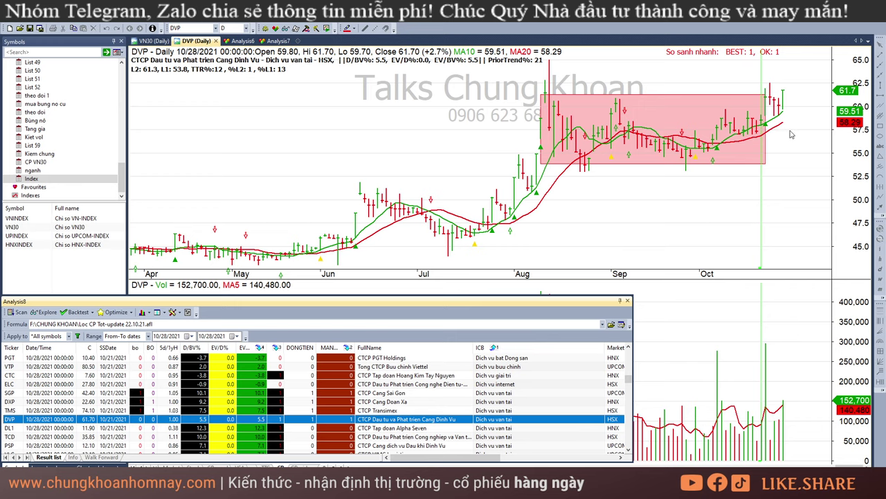
left_click(766, 378)
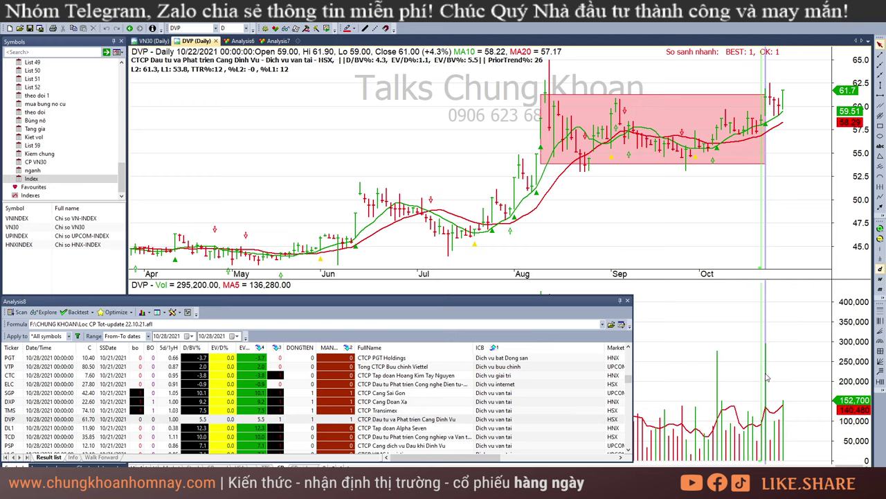
left_click(775, 135)
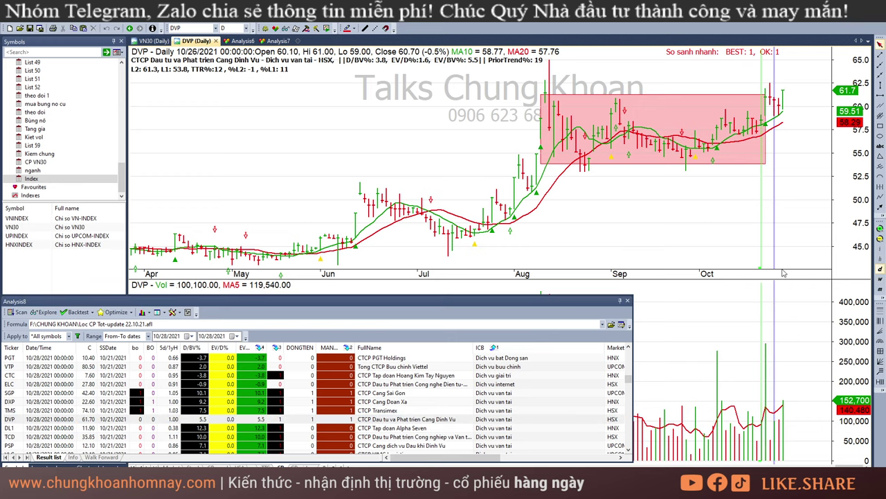
left_click(770, 445)
left_click(770, 445)
left_click(775, 429)
left_click(780, 427)
left_click(823, 196)
- Review the daily charts of the transport stocks from DL1 through TCD, PSP and VLG to HHV
scroll(452, 437, "down", 1)
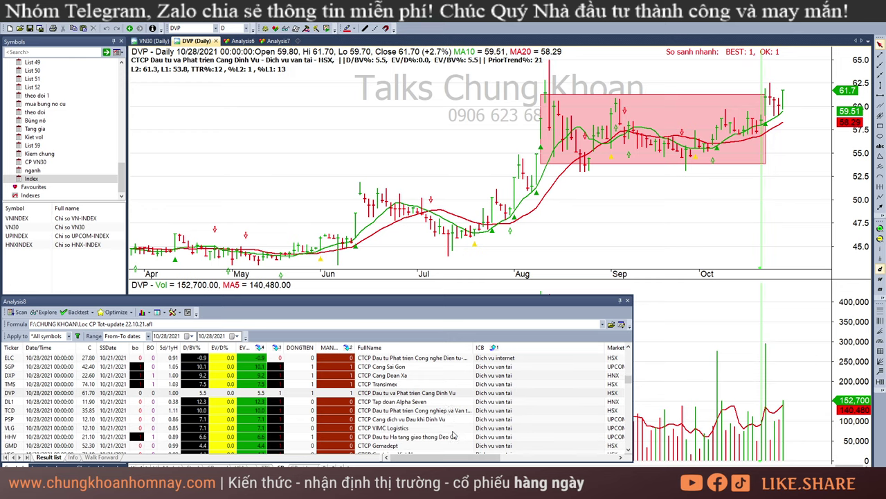
left_click(446, 404)
left_click(446, 410)
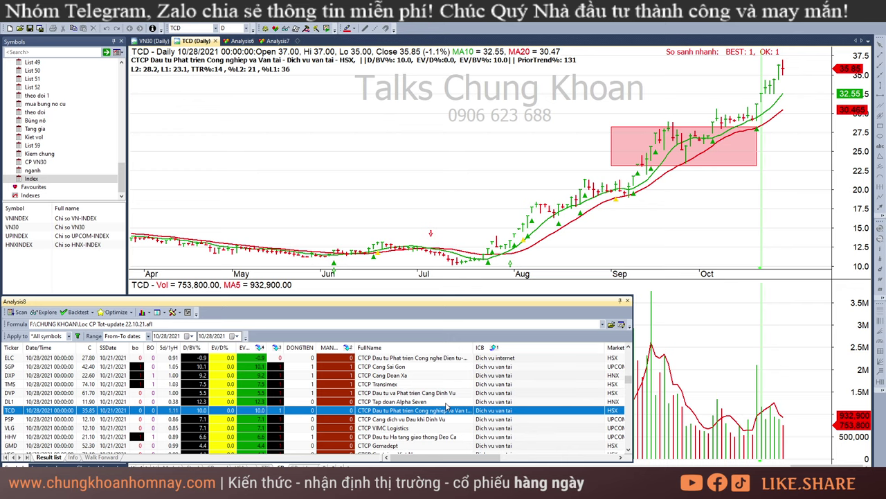
key("Down")
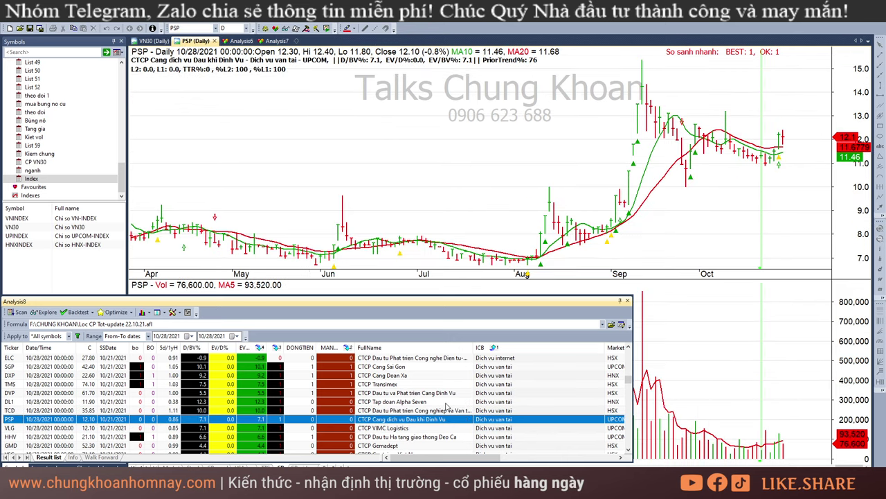
key("Down")
key("Down")
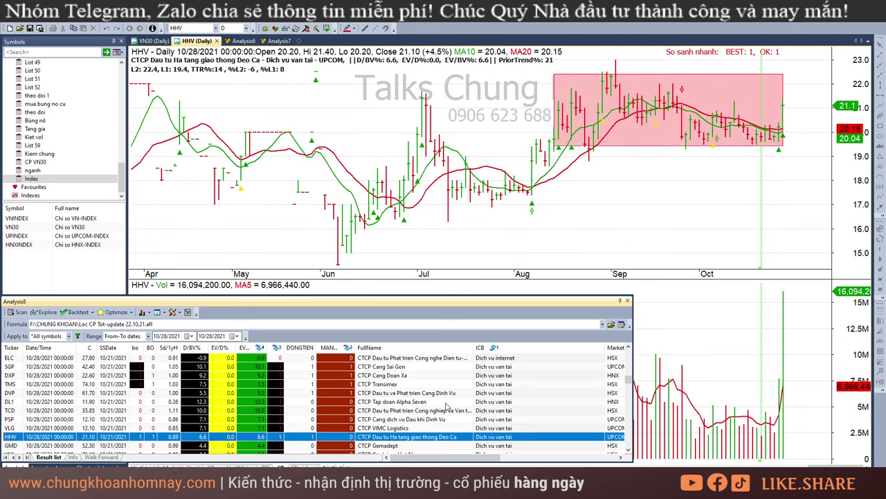
- Open GMD's daily chart and extend its shaded base rectangle to the 10/28/2021 bar
key("Down")
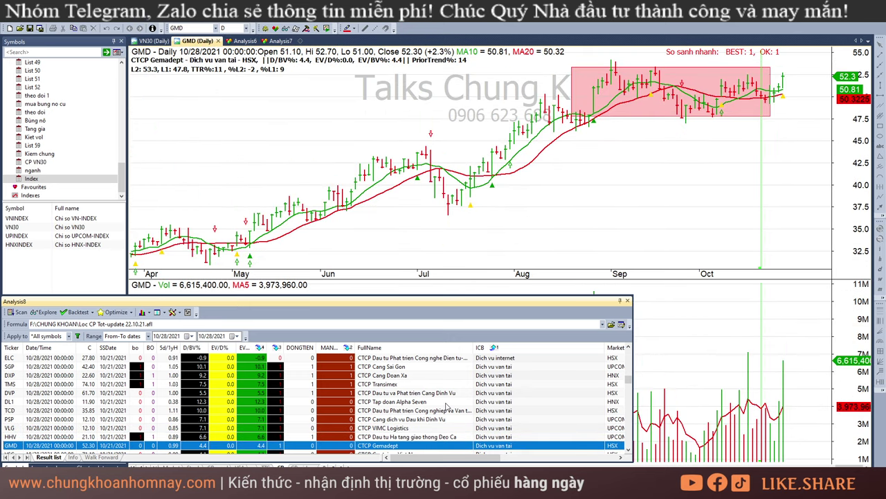
left_click(767, 73)
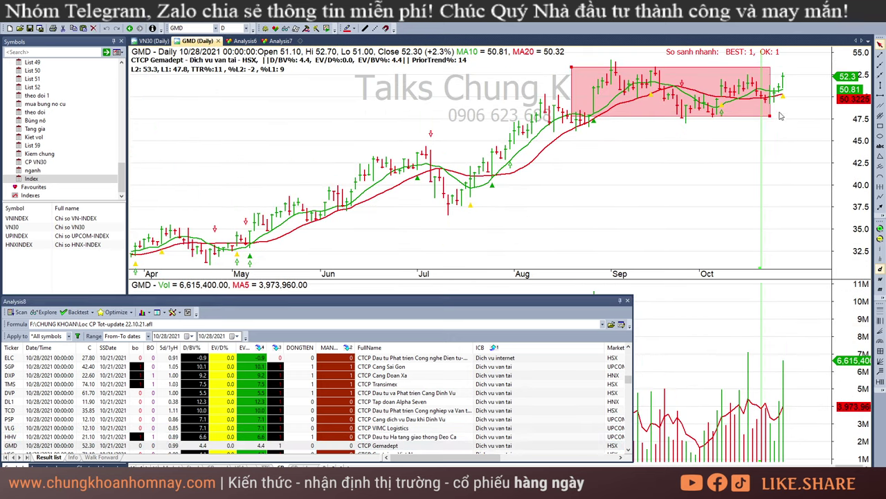
left_click_drag(771, 116, 786, 120)
- Review the transport stocks' daily charts from VSC through MHC to SKG and inspect SKG's latest bar
scroll(499, 440, "down", 3)
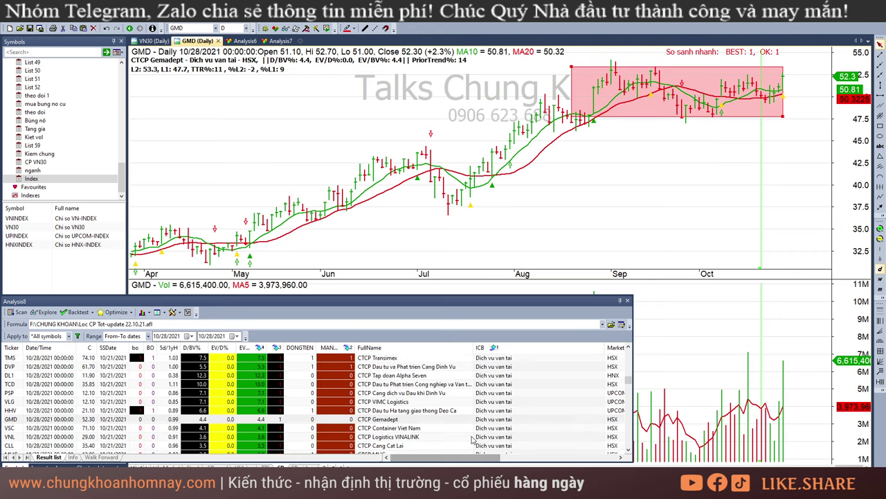
left_click(419, 376)
key("Down")
key("Down")
key("Down")
key("Down")
key("Down")
key("Down")
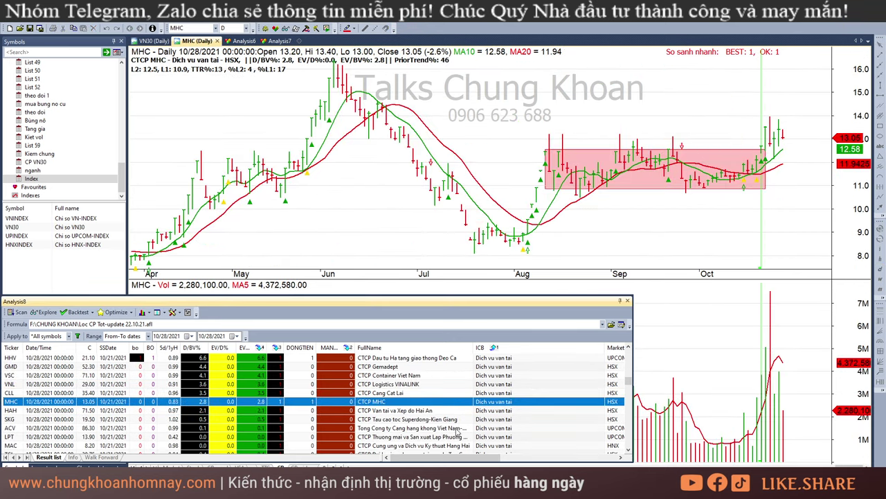
key("Up")
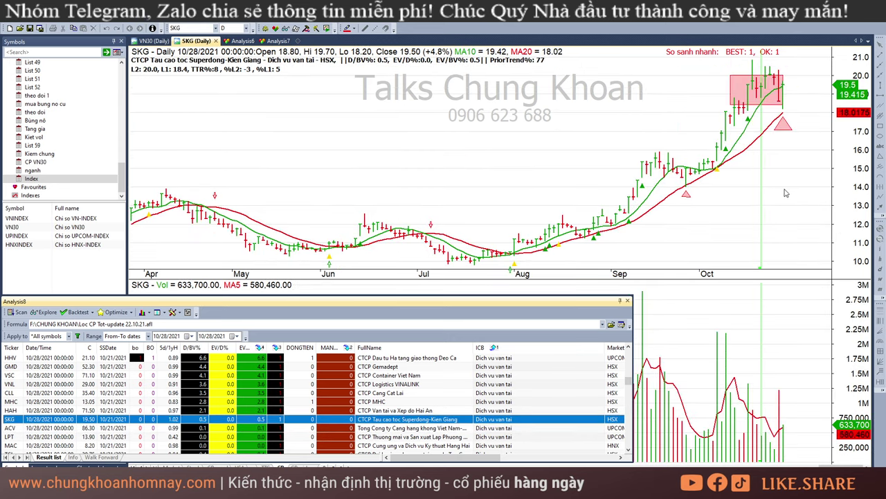
left_click(786, 145)
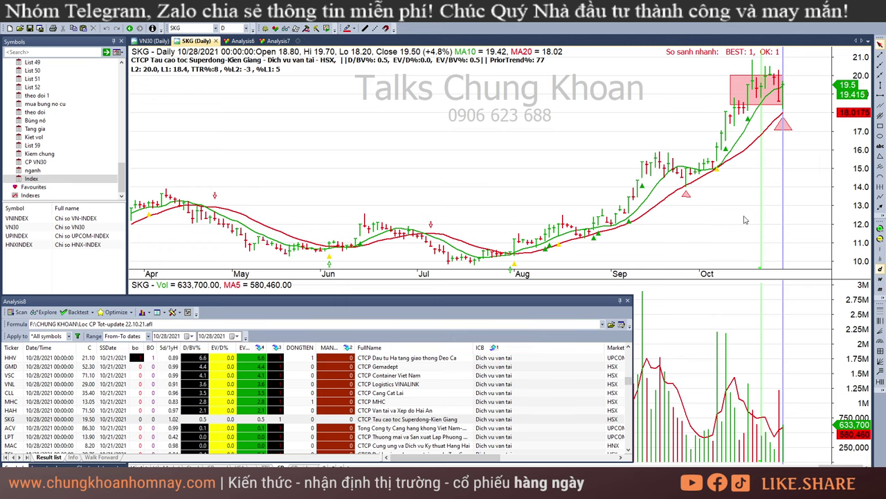
- Open ACV's daily chart and move its shaded base rectangle onto the October bars, spanning about 82.8 to 87.8
left_click(442, 428)
left_click(821, 114)
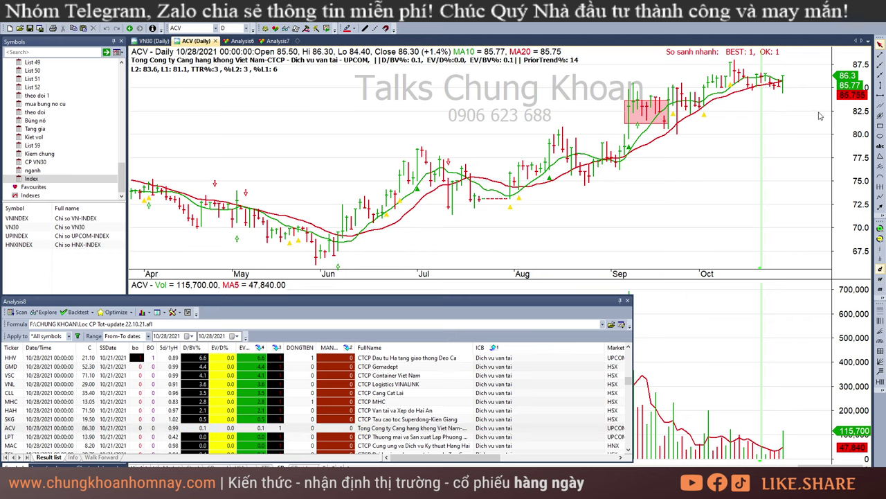
left_click_drag(663, 102, 783, 107)
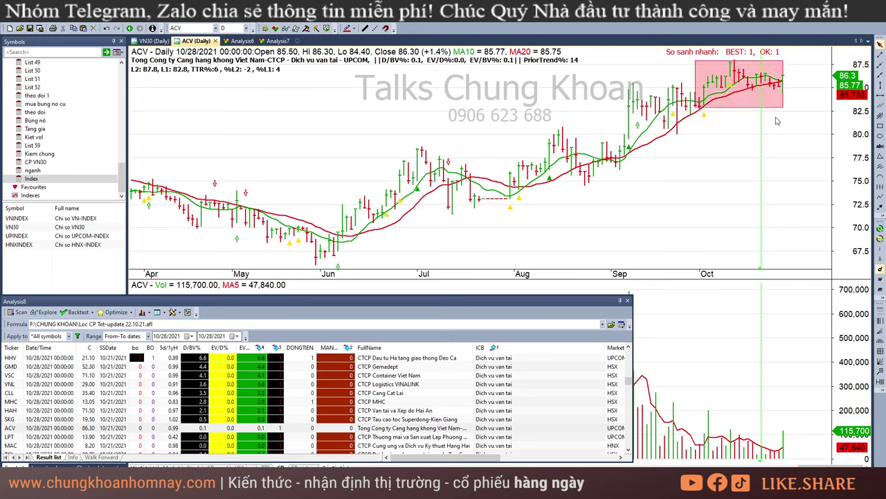
- Find the banking stocks in the exploration results, open KLB's daily chart and inspect its latest bar
left_click(787, 439)
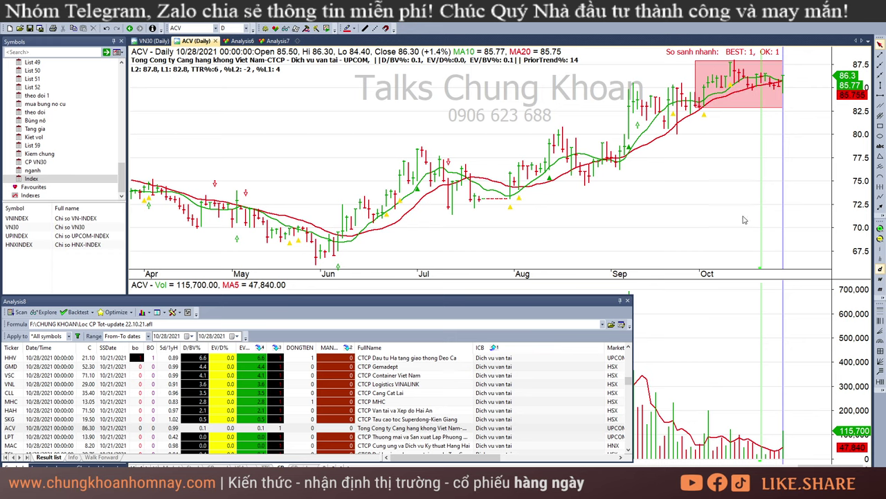
scroll(439, 423, "down", 5)
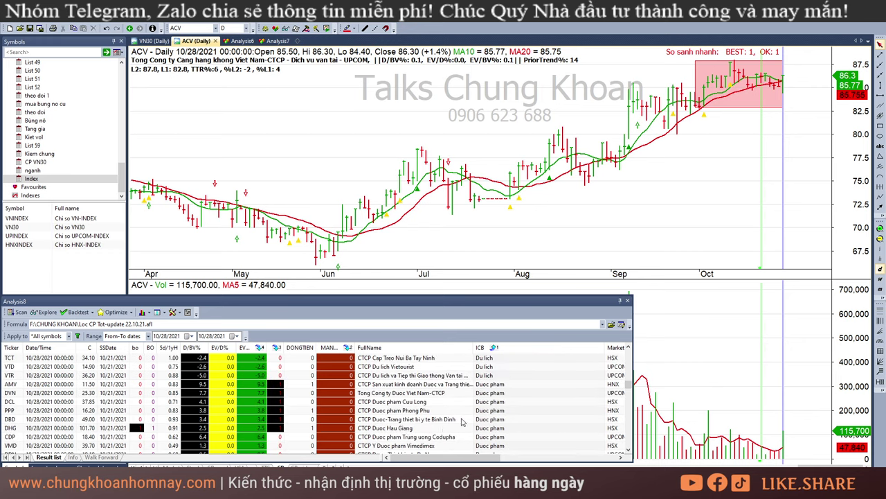
scroll(462, 422, "down", 5)
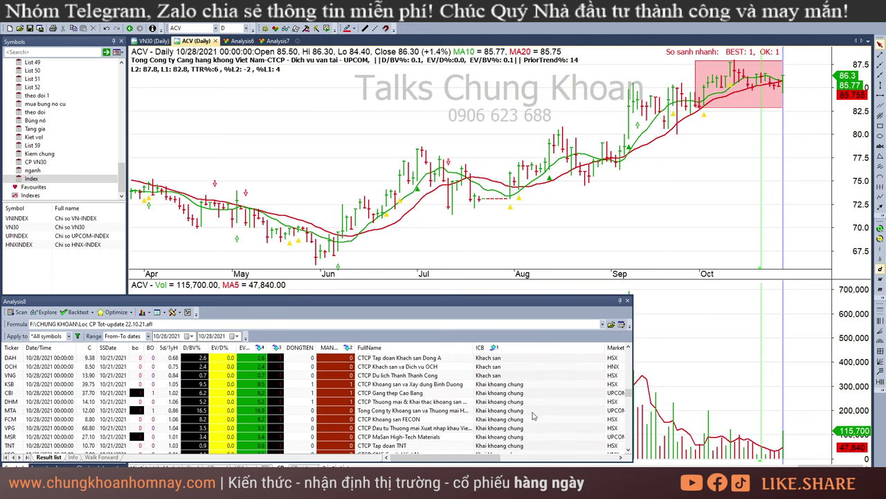
scroll(533, 416, "down", 6)
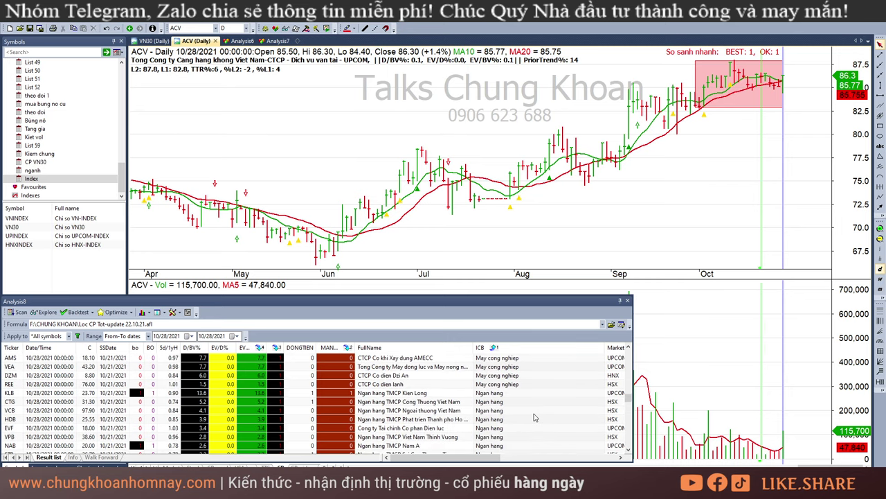
left_click(526, 393)
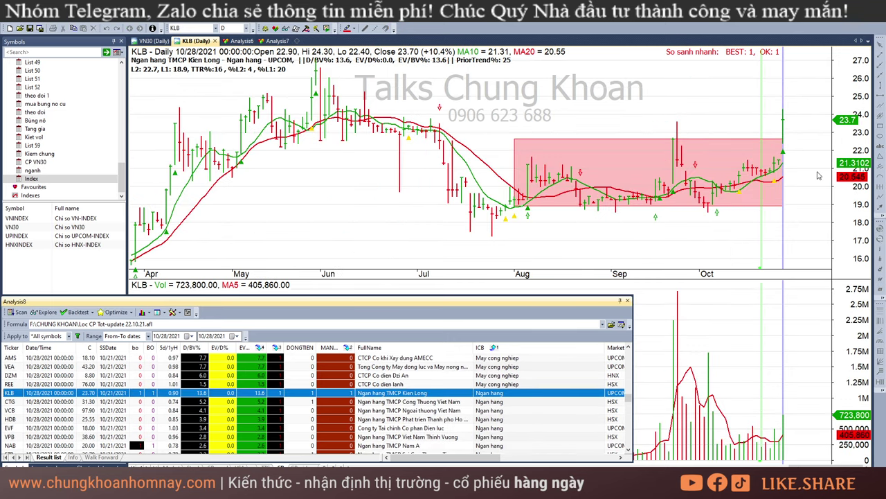
left_click(780, 137)
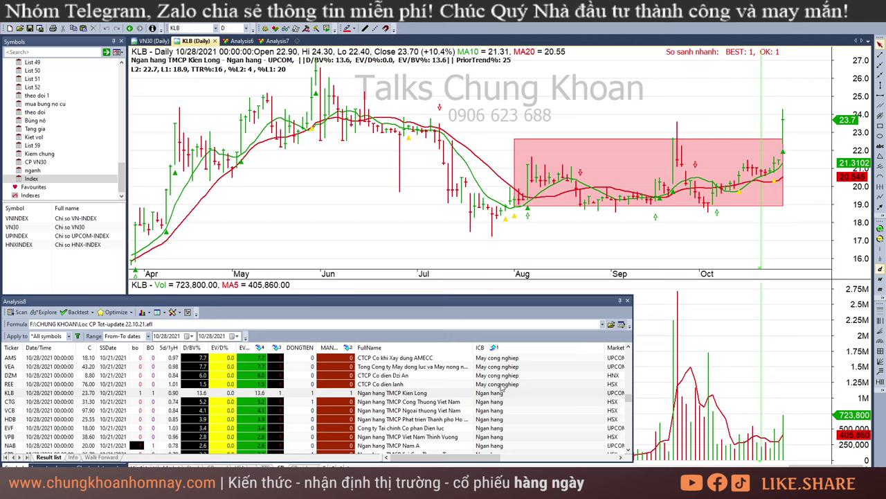
- Review the daily charts of the banking and finance stocks from CTG through VCB and HDB to EVF
left_click(457, 401)
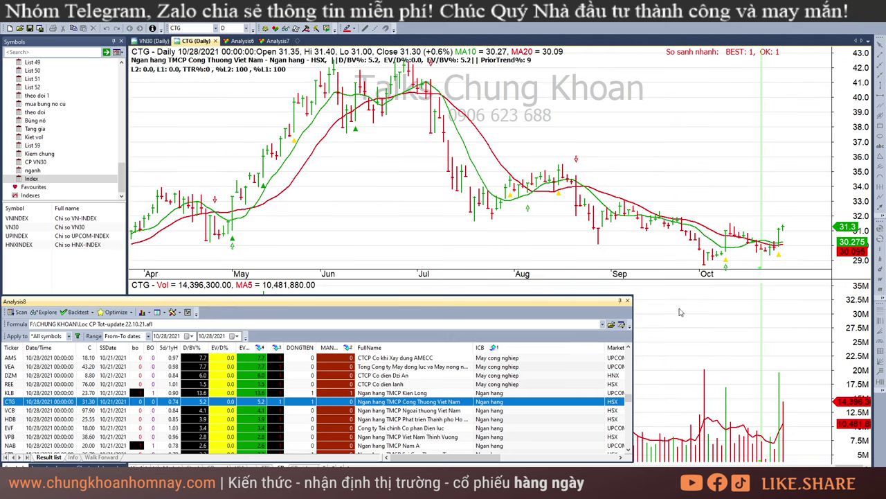
key("Down")
key("Down")
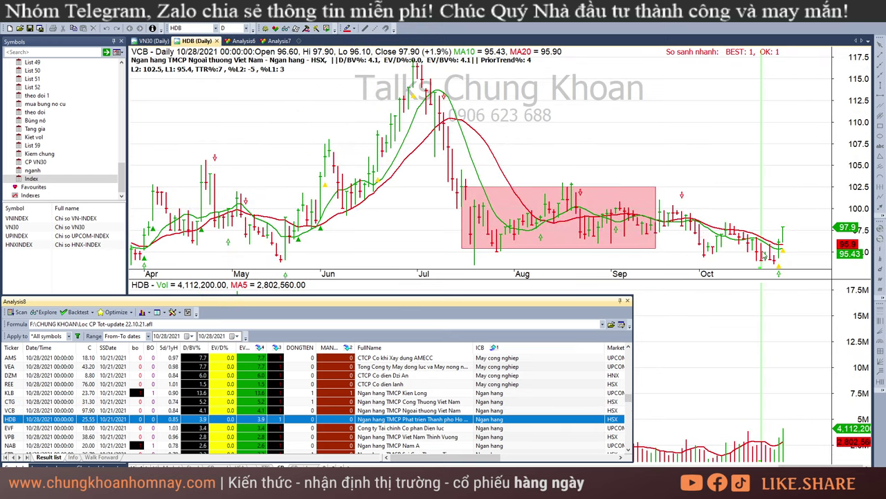
key("Down")
key("Down")
key("Up")
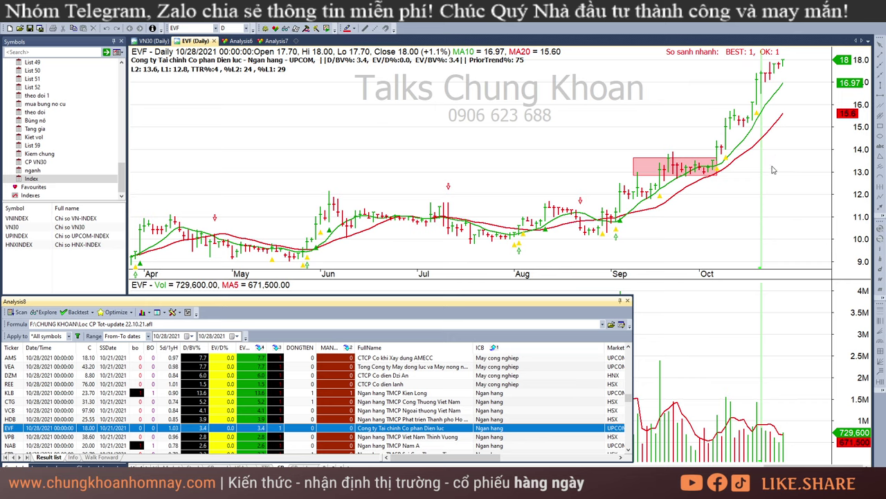
- Open VPB's daily chart and extend its shaded base rectangle to the 10/28/2021 bar, with the lower edge at about 31
key("Down")
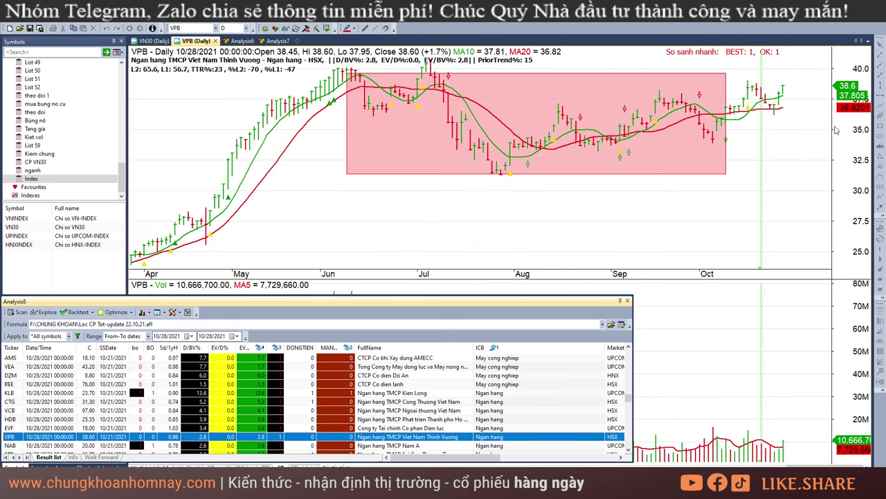
left_click(725, 89)
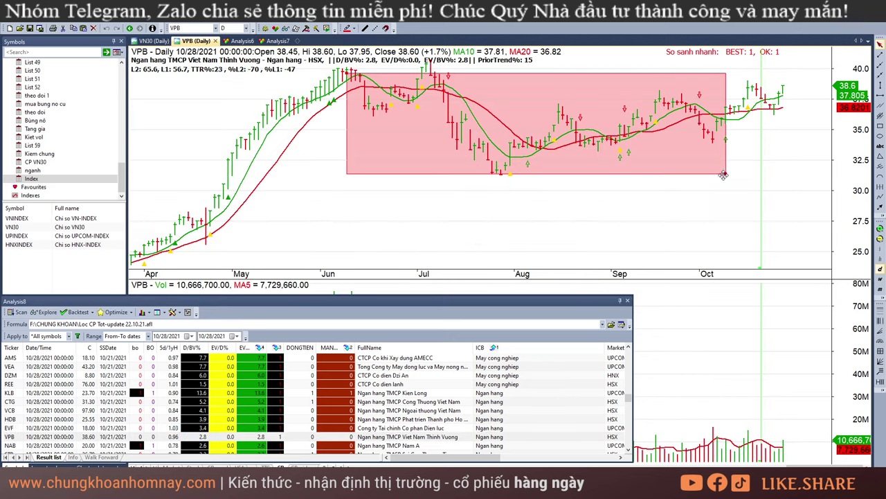
mouse_move(726, 175)
left_click_drag(726, 176, 783, 178)
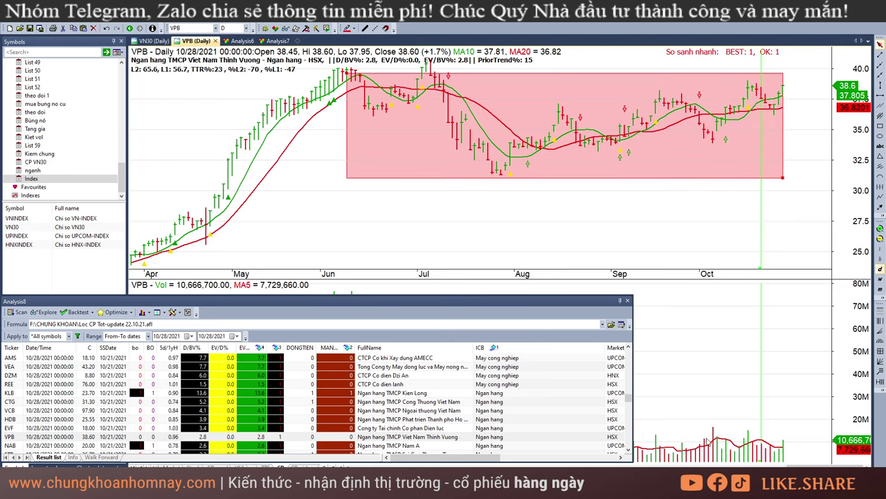
left_click(729, 450)
double_click(740, 450)
- Review the bank stocks' daily charts from NAB through STB and MBB to SSB, and select SSB's shaded rectangle
left_click(448, 446)
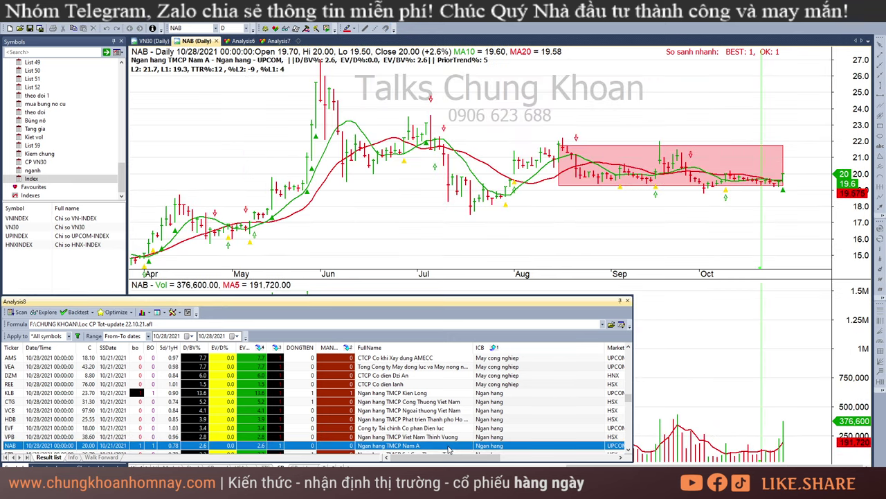
key("Down")
key("Down")
key("Down")
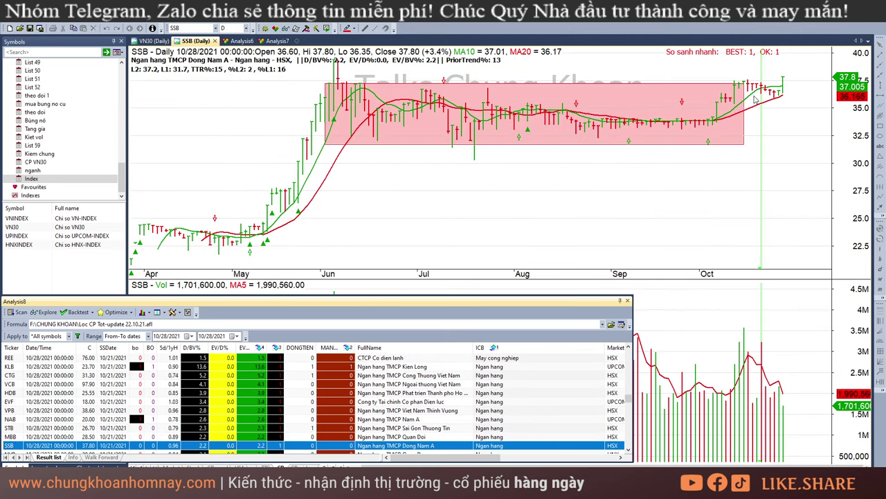
left_click(725, 90)
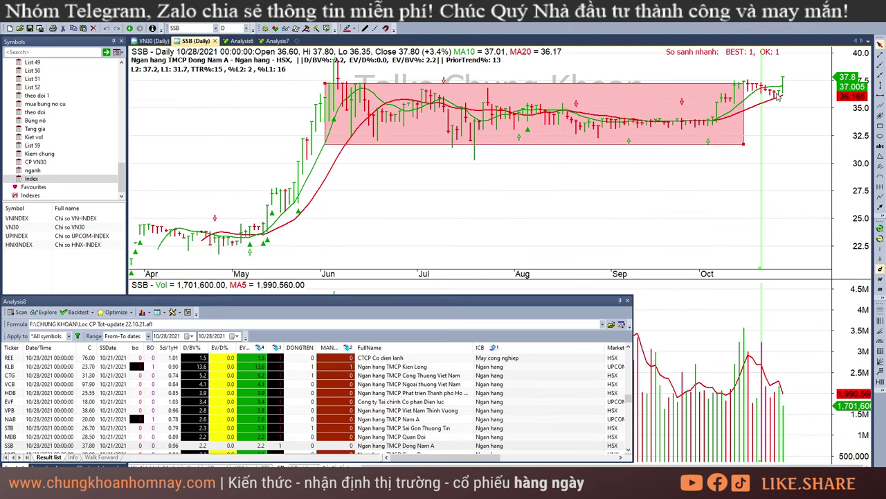
- Review the bank charts from SSB through NVB and EIB to TPB and inspect TPB's latest bar
scroll(319, 410, "down", 2)
left_click(319, 394)
key("Down")
key("Down")
key("Down")
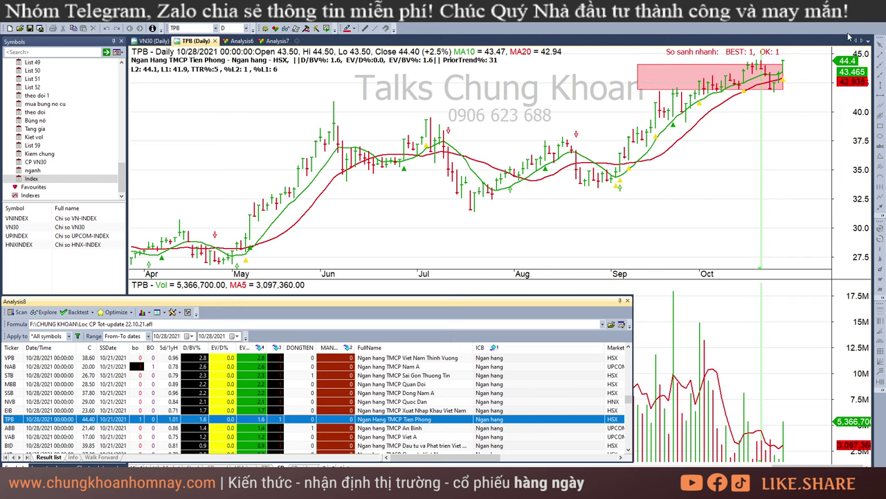
left_click(785, 100)
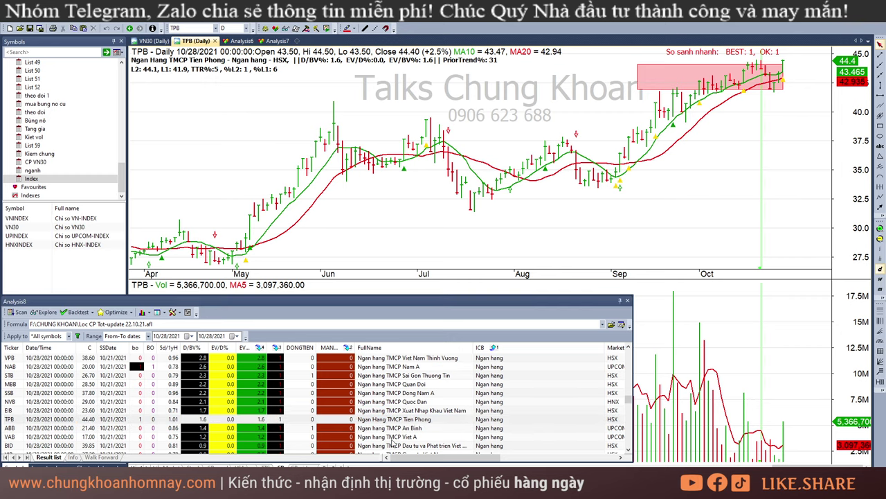
- Go back over the daily charts of STB, HDB and EVF
left_click(64, 375)
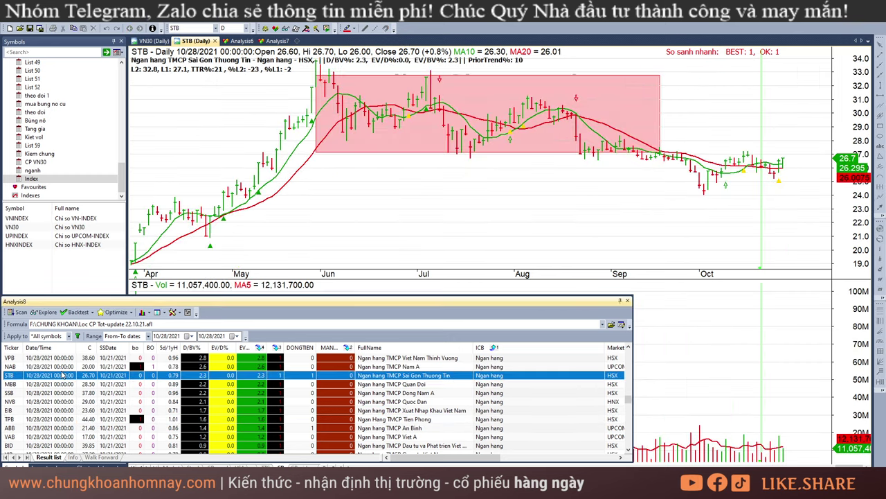
scroll(59, 369, "up", 1)
left_click(61, 366)
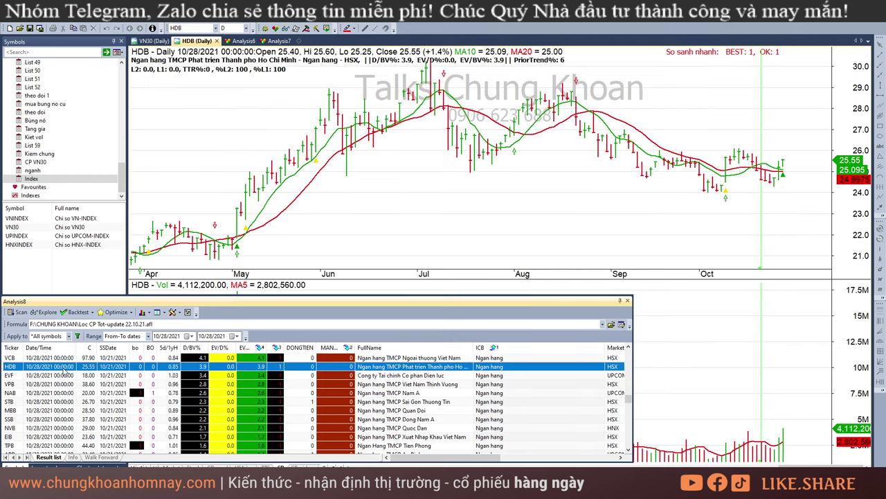
left_click(75, 375)
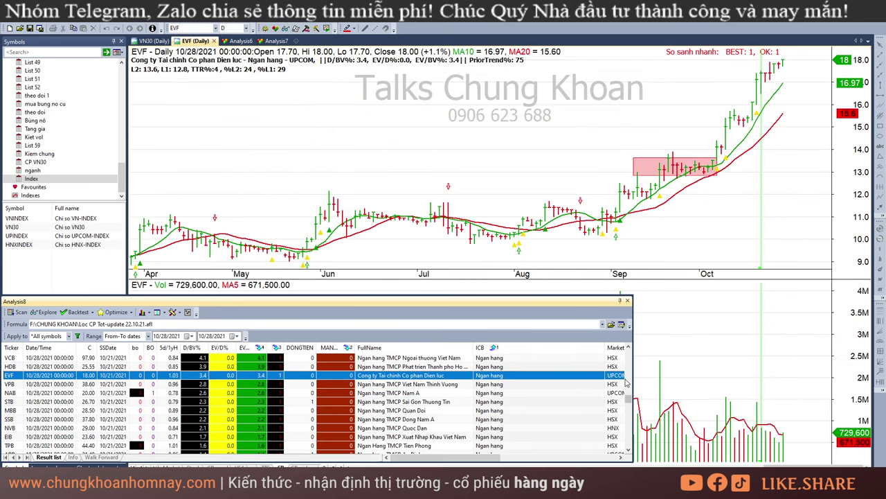
- Find the agriculture and seafood stocks in the results and review the daily charts from TID through CTP and CMX to ACL
scroll(547, 419, "down", 5)
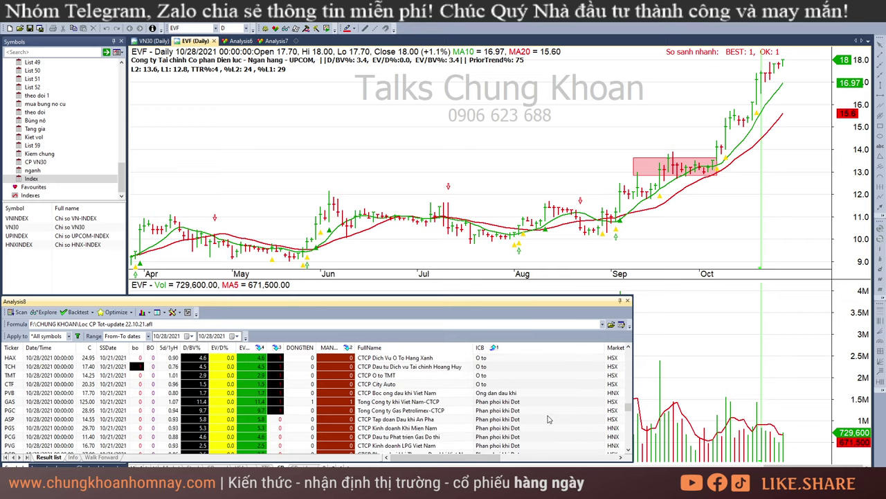
scroll(548, 419, "up", 3)
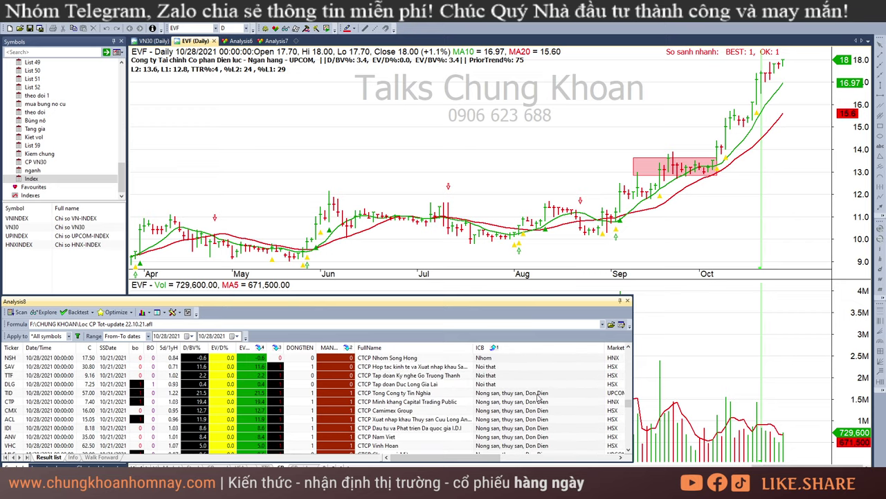
left_click(541, 393)
key("Down")
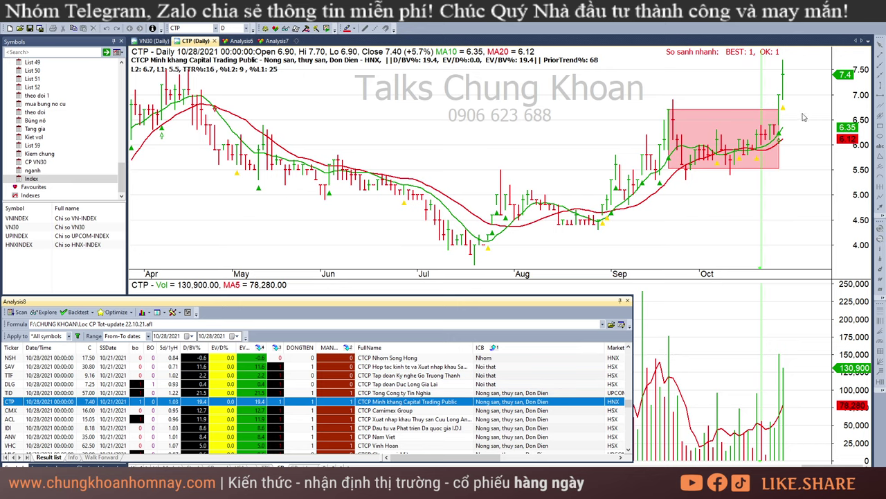
key("Down")
key("Down")
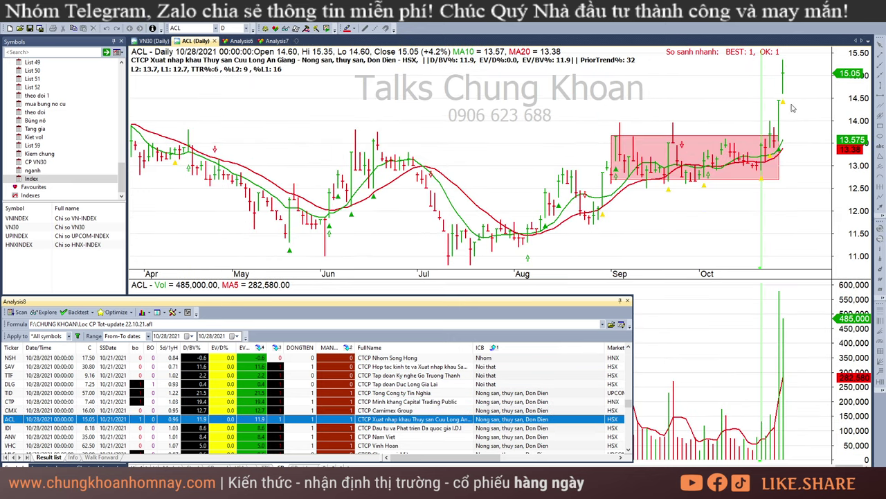
- Review the agriculture and seafood stocks' daily charts from IDI through ANV, VHC and MPC to ILA
key("Down")
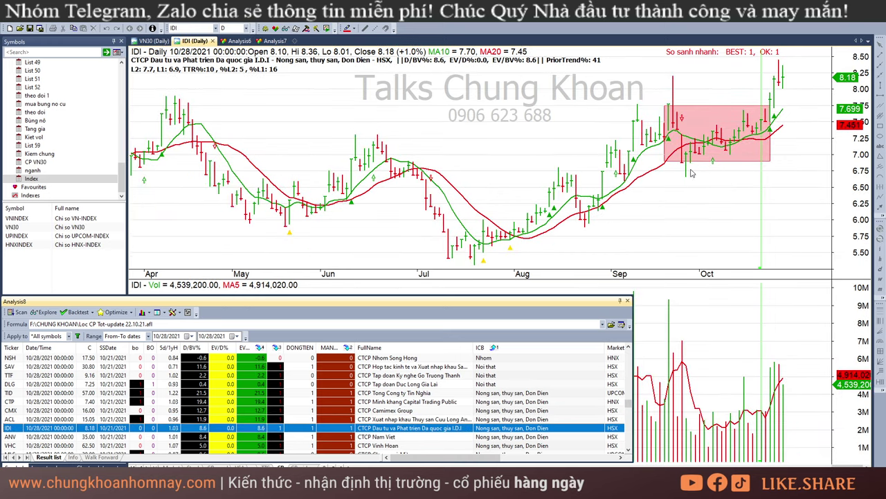
key("Down")
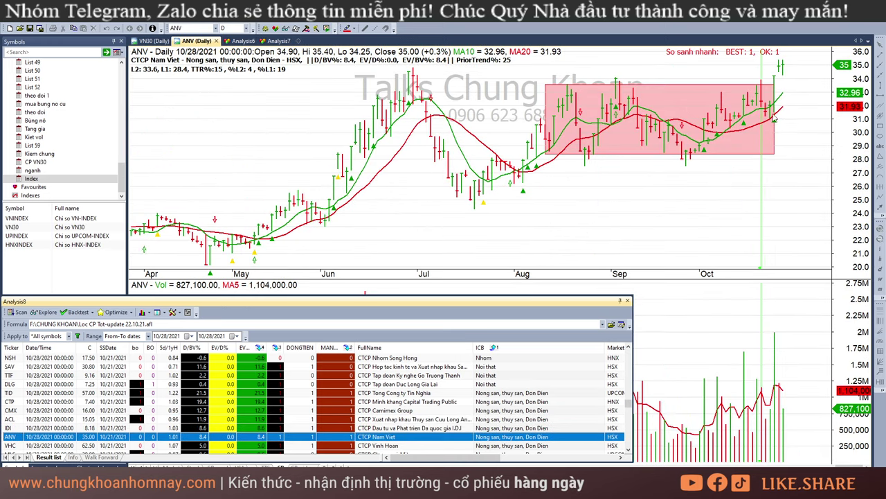
key("Down")
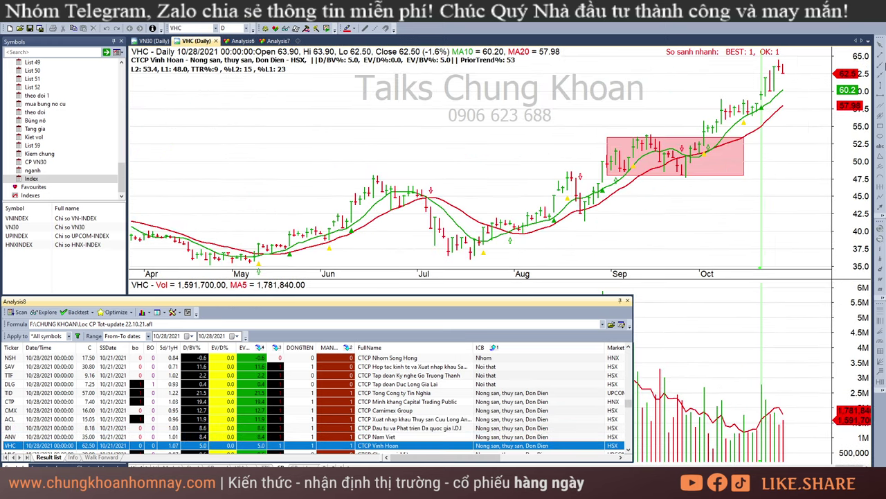
key("Down")
scroll(498, 419, "down", 2)
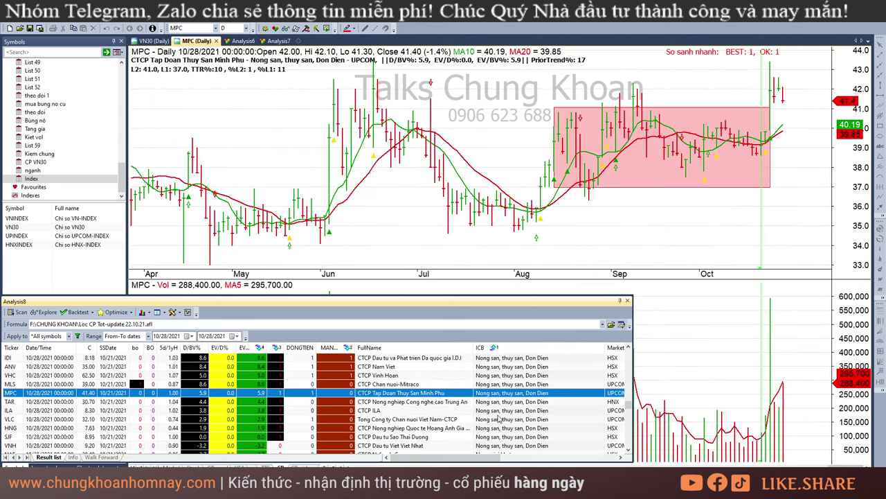
left_click(503, 411)
- Find the fuel gas distribution stocks, review the daily charts of GAS, PGC and ASP, and inspect ASP's latest volume bar
scroll(510, 411, "down", 2)
scroll(511, 414, "down", 2)
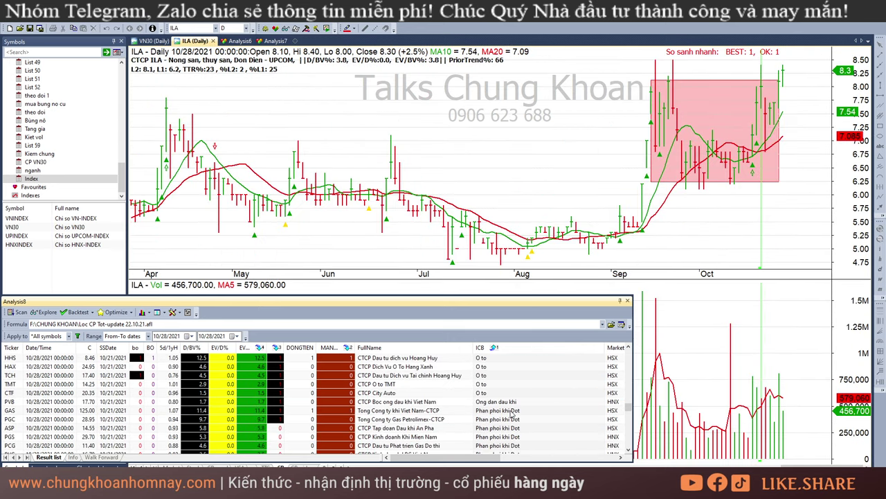
left_click(512, 413)
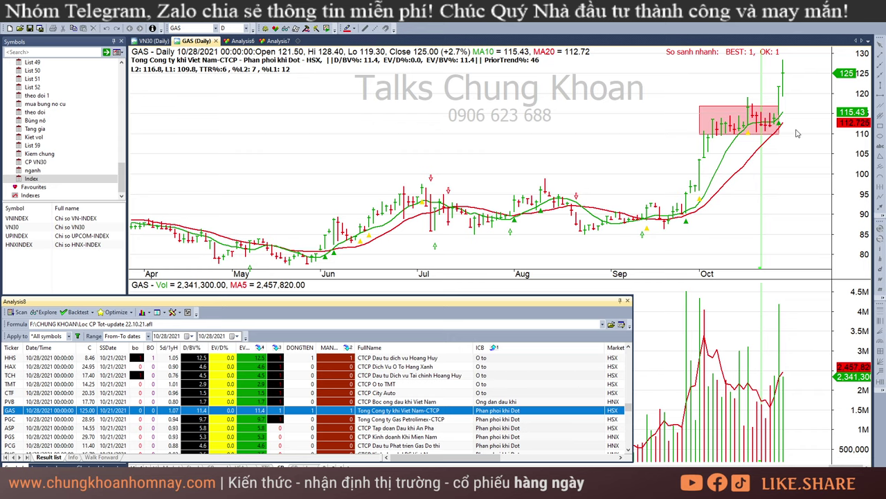
key("Down")
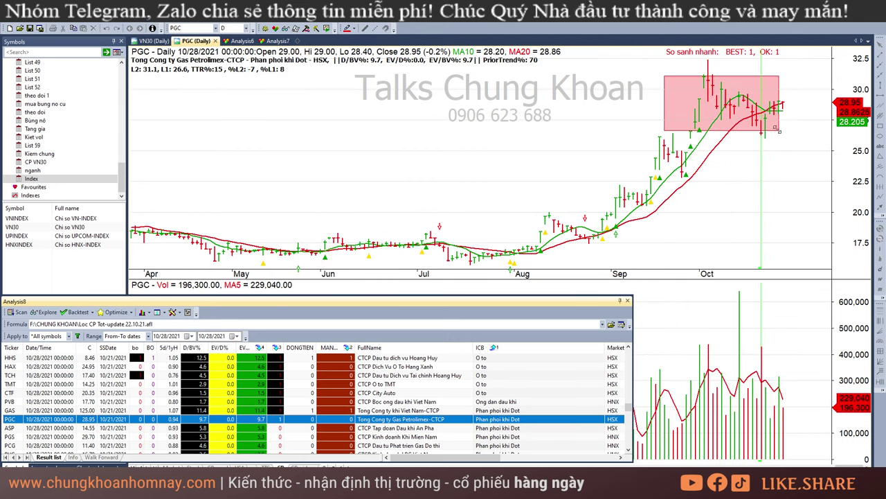
key("Down")
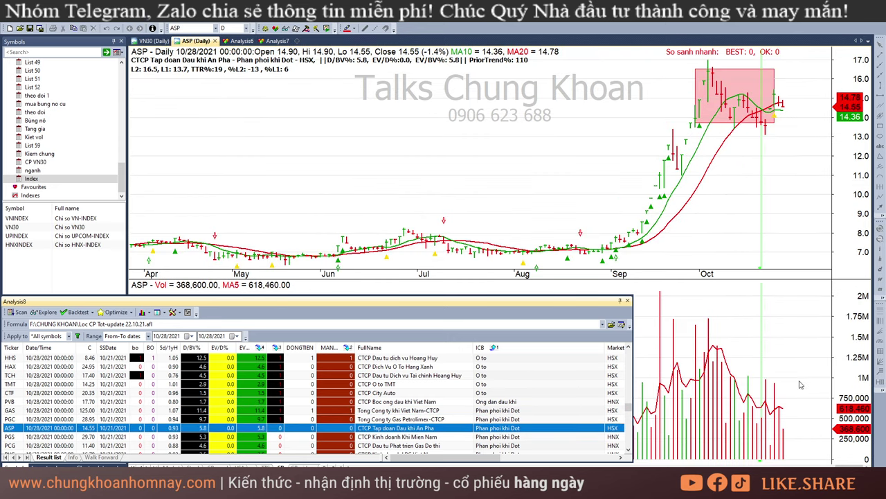
left_click(781, 418)
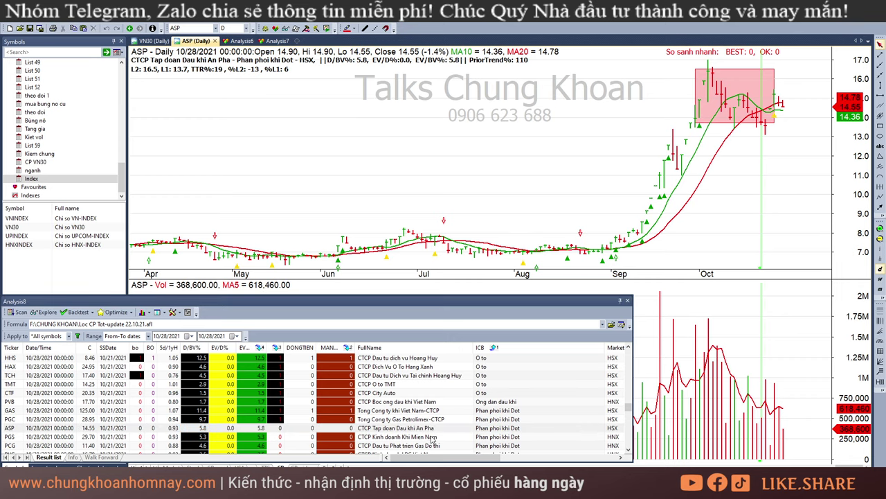
- Review the gas distribution stocks' daily charts from PGS through PCG to PVG
left_click(433, 438)
scroll(443, 429, "down", 2)
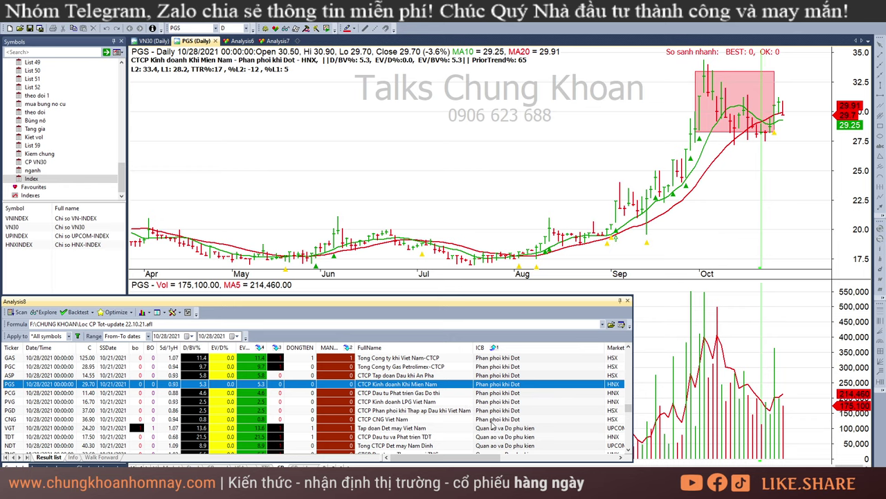
key("Down")
key("Down")
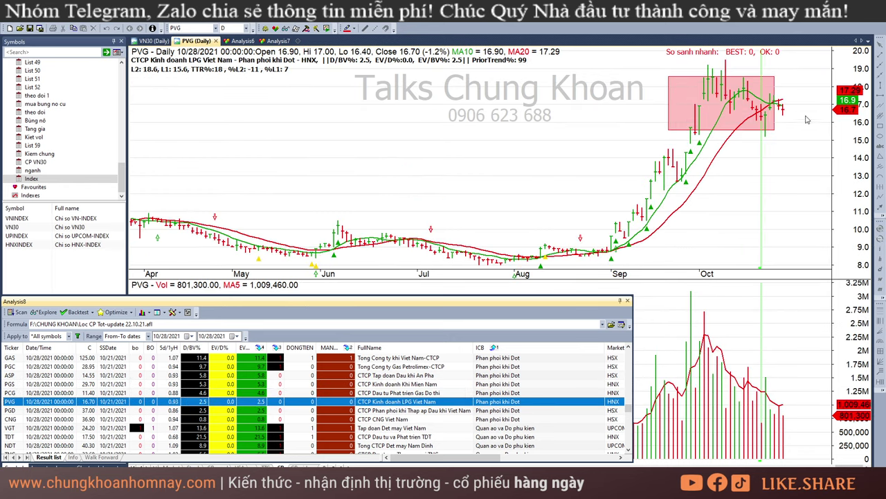
- Inspect PVG's shaded base rectangle and its daily bars around 10/22/2021 up to the latest bar
left_click(762, 77)
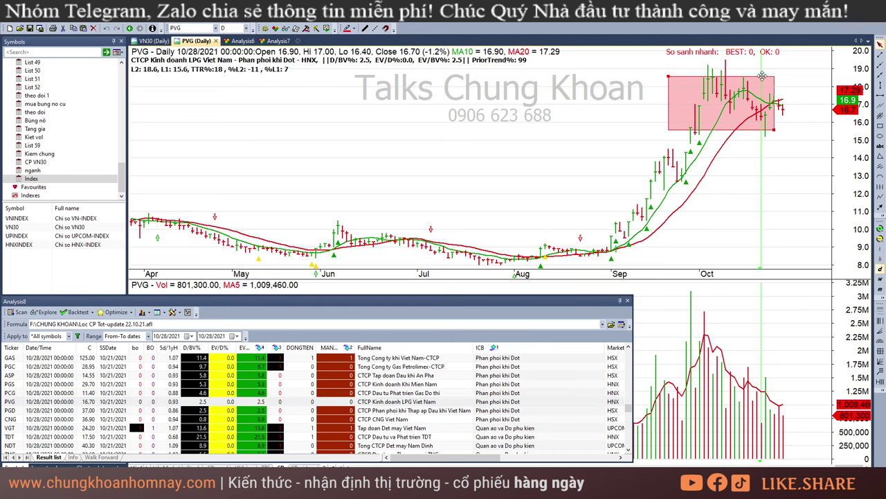
left_click(709, 153)
left_click(766, 160)
left_click(769, 164)
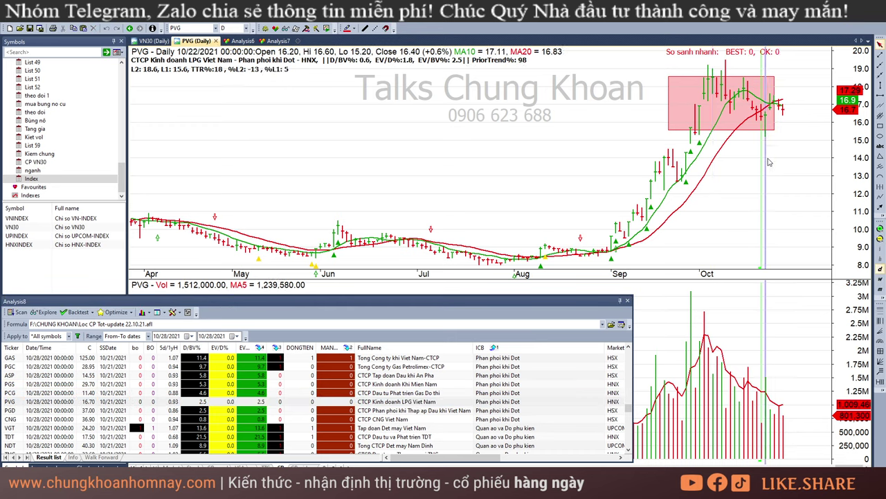
left_click(775, 163)
left_click(786, 161)
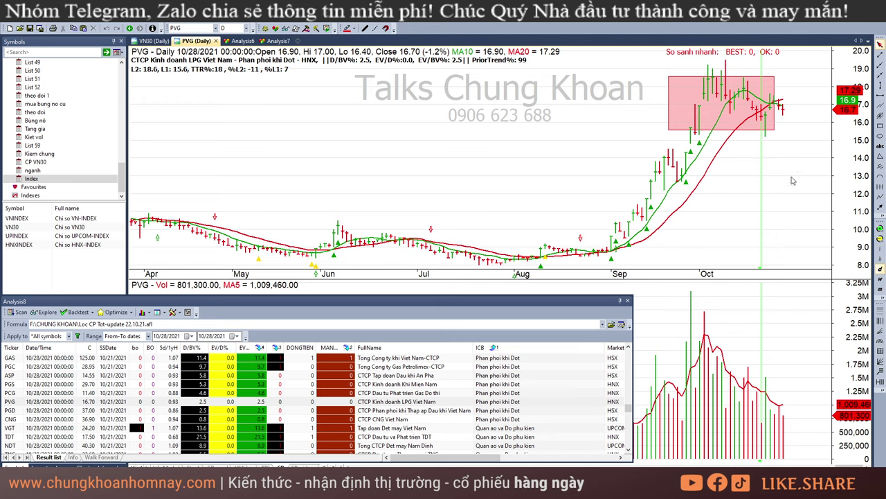
- Find the electricity stocks, review the daily charts of VSH, KHP, VPD and POW, and inspect POW's latest and 10/6/2021 bars
scroll(437, 398, "down", 8)
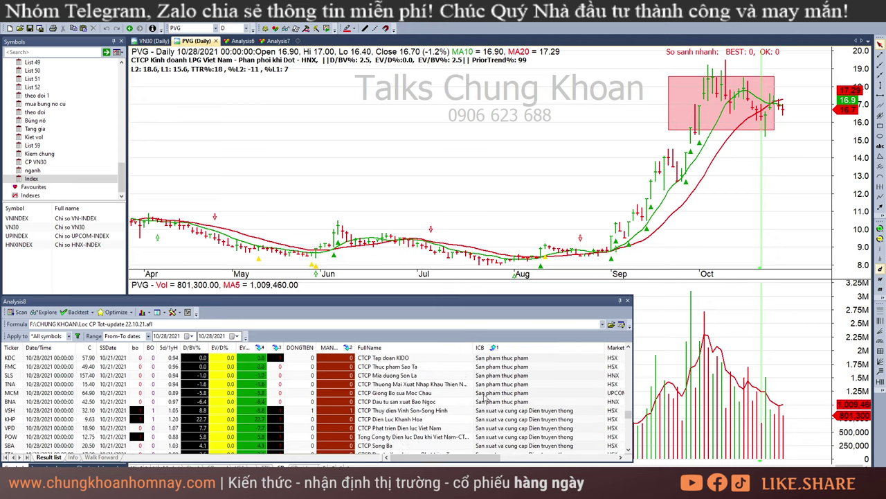
left_click(543, 386)
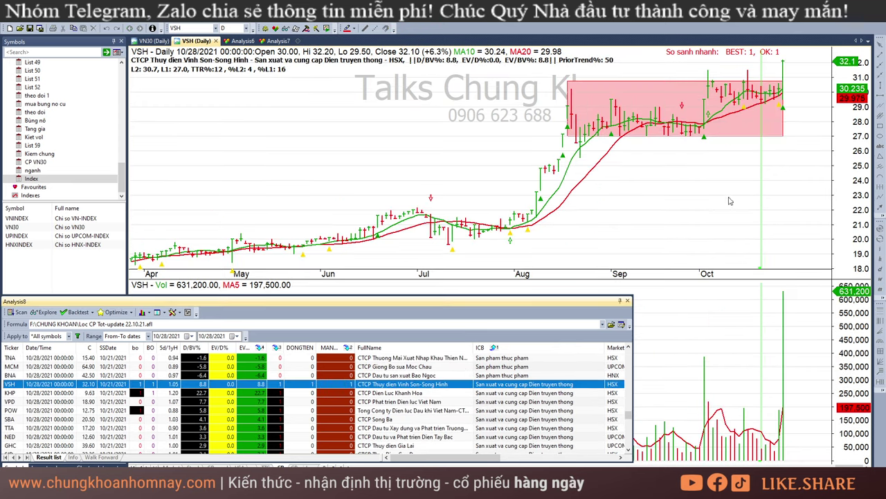
key("Down")
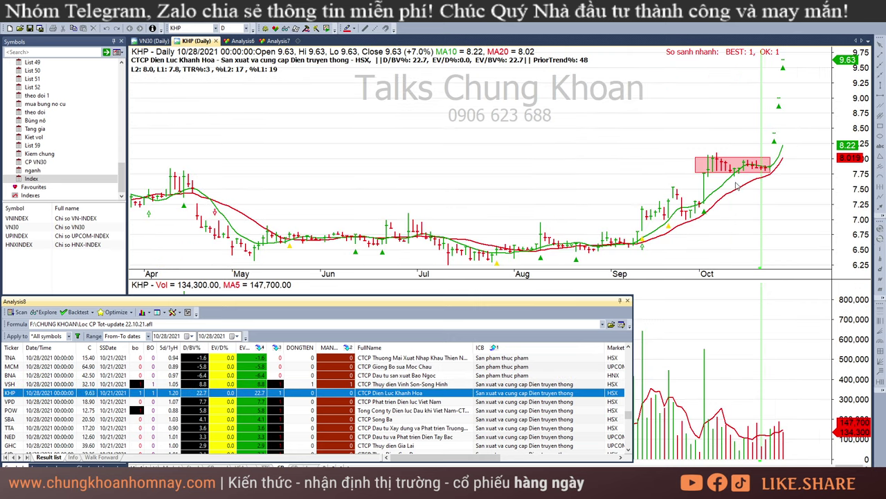
key("Down")
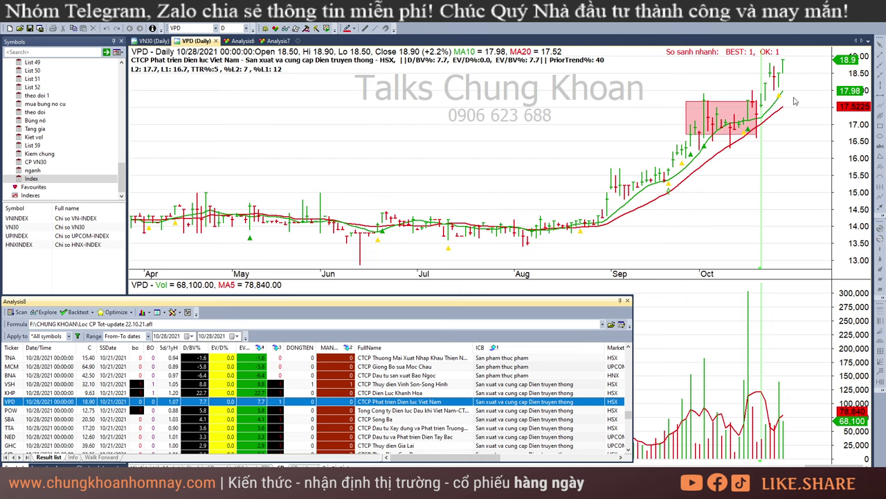
key("Down")
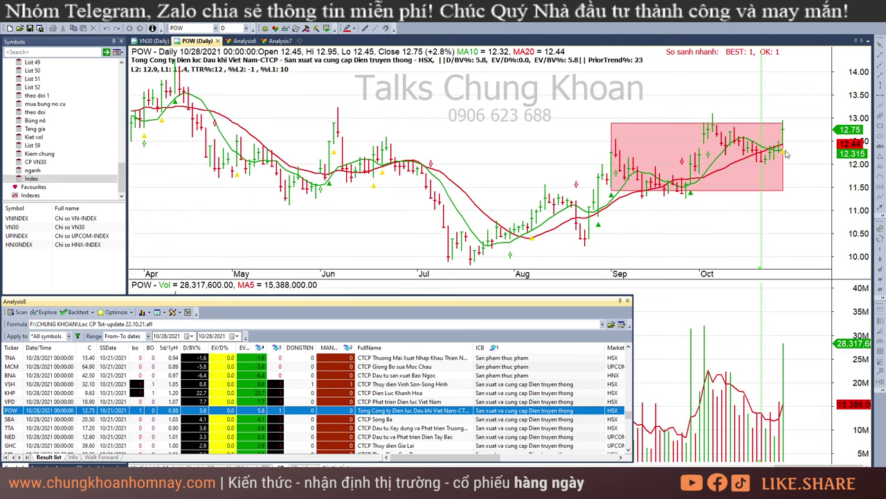
left_click(784, 223)
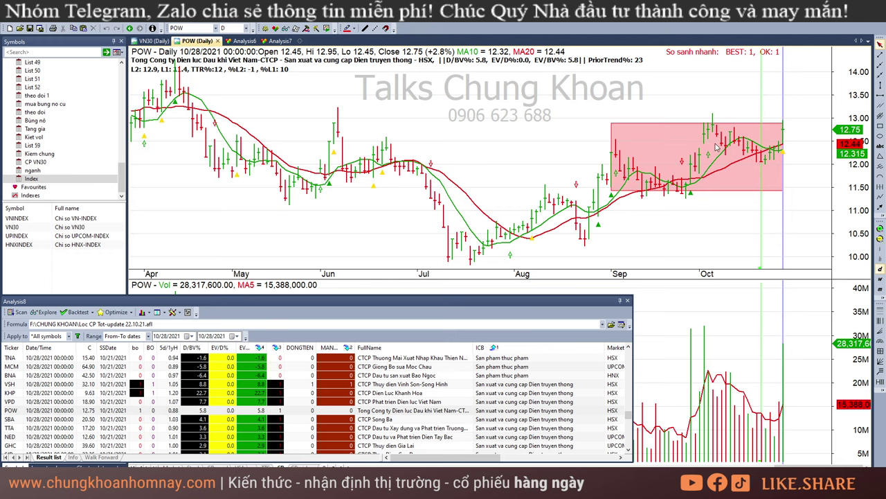
left_click(713, 172)
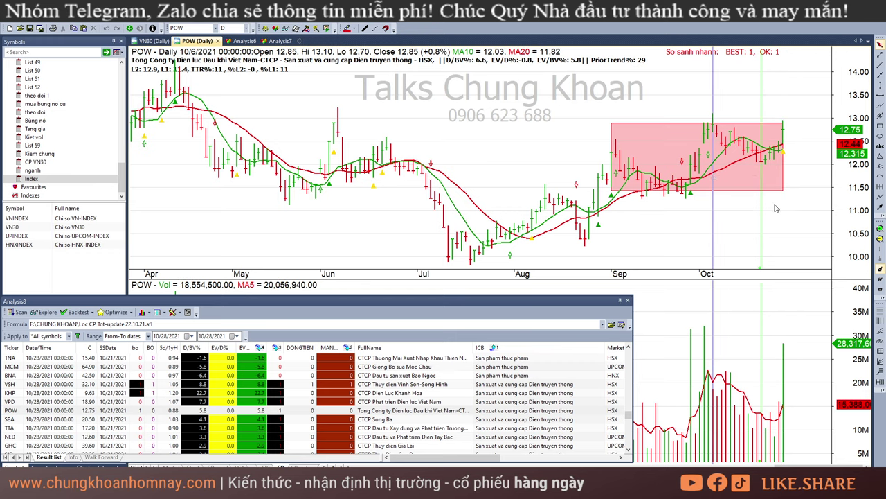
key("Escape")
- Review the electricity stocks' daily charts from SBA through TTA, NED and GHC to NT2
left_click(425, 420)
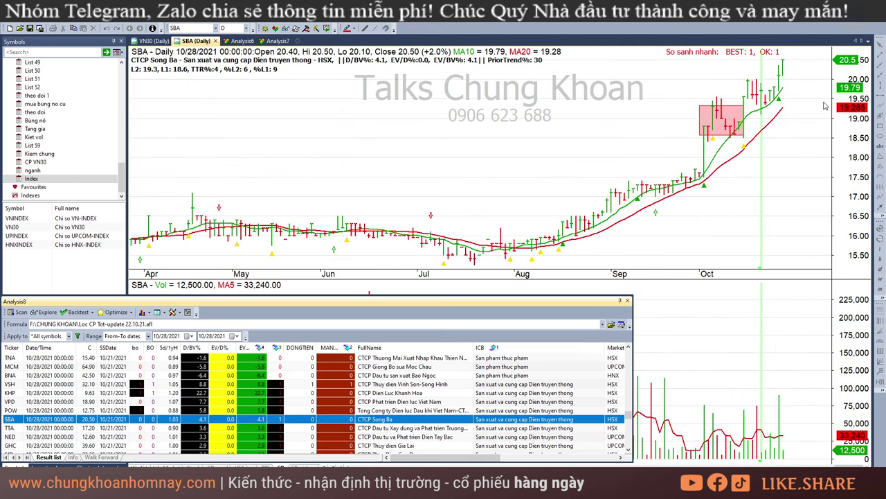
left_click(826, 106)
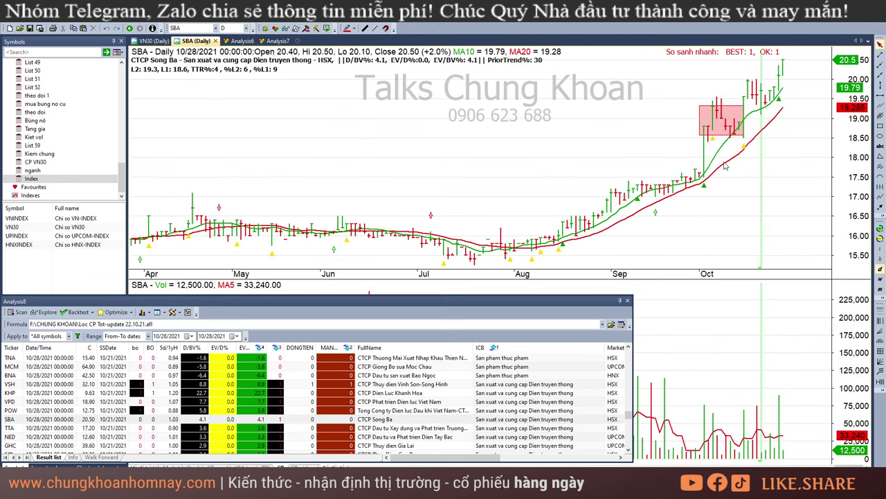
scroll(417, 383, "down", 3)
left_click(418, 401)
scroll(485, 404, "down", 3)
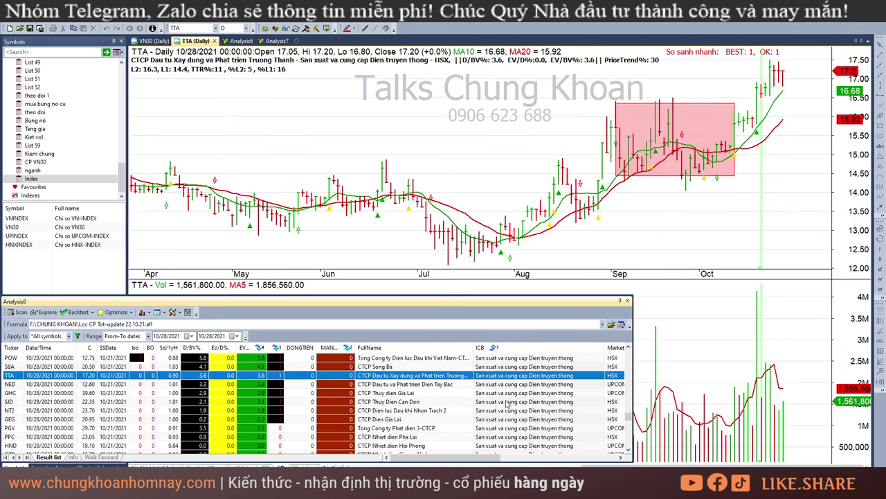
key("Down")
key("Down")
key("Down")
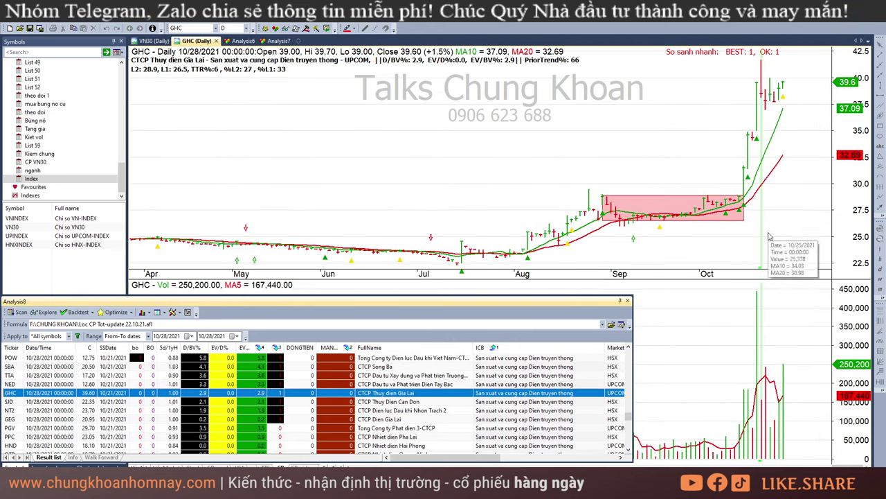
key("Down")
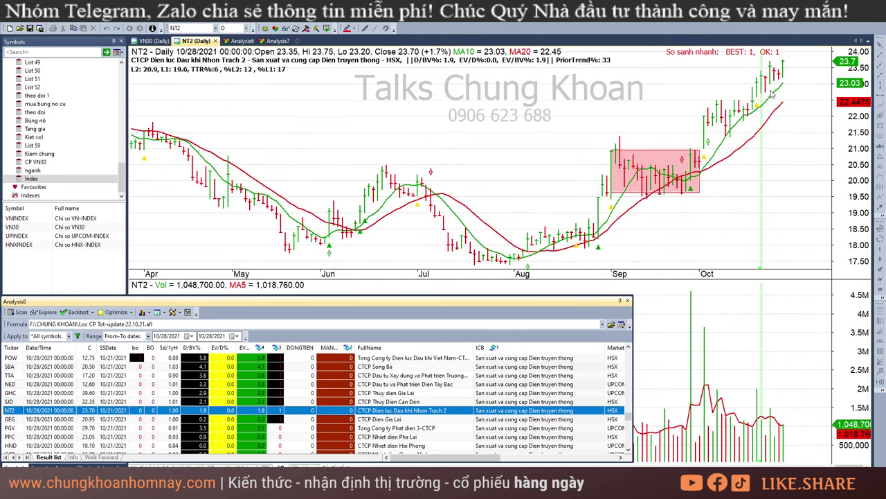
- Inspect NT2's daily bars around its base rectangle and breakout, from 9/29/2021 through mid-October to the latest bar
left_click(705, 202)
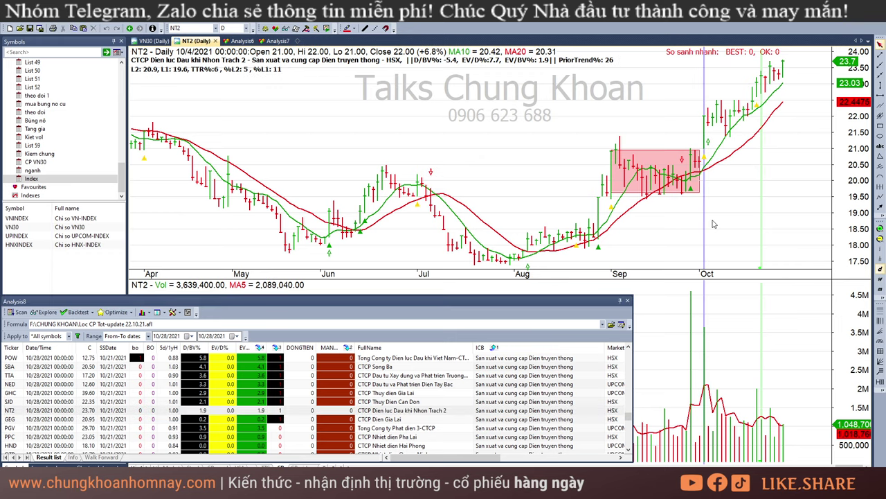
left_click(692, 210)
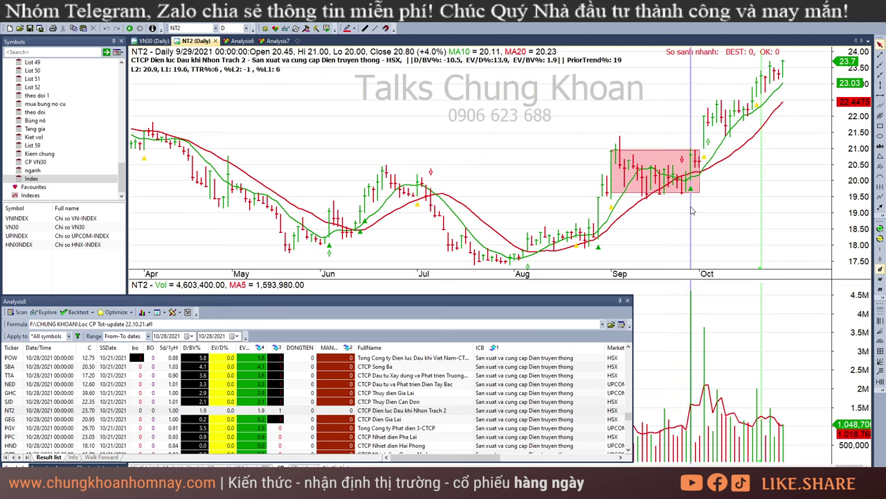
left_click(630, 243)
left_click(691, 219)
left_click(724, 147)
left_click(741, 138)
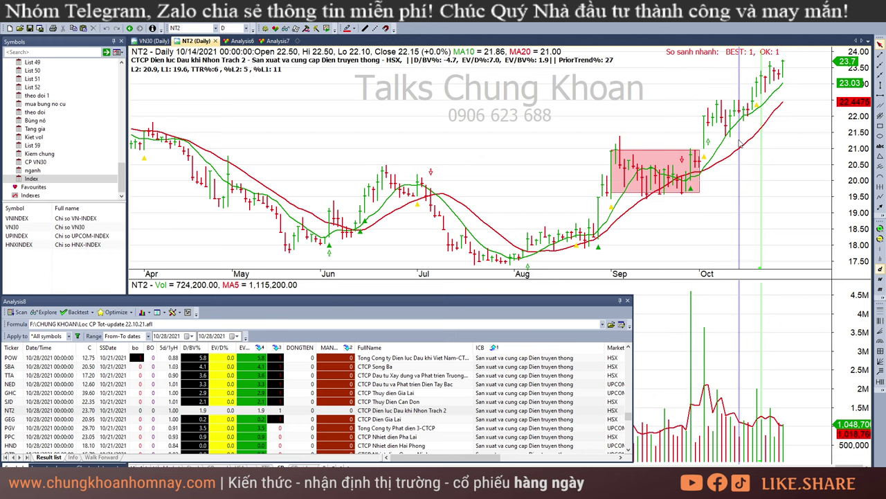
left_click(772, 129)
left_click(723, 137)
left_click(744, 133)
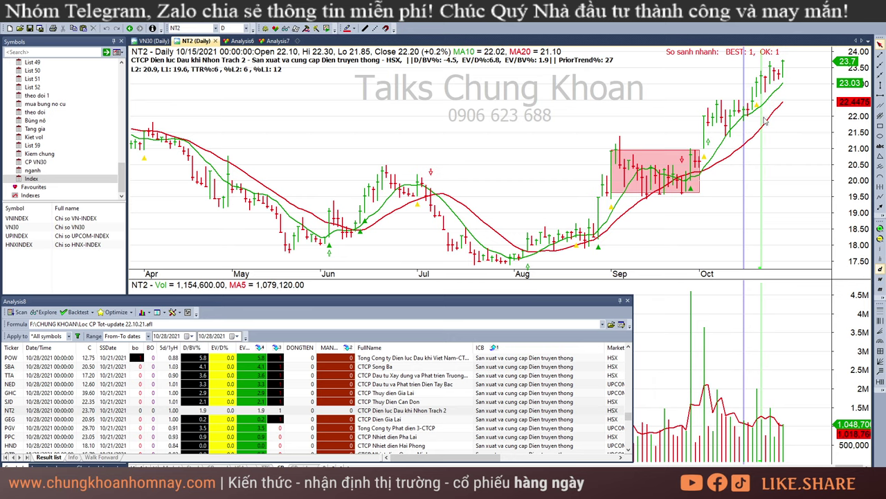
left_click(779, 113)
left_click(805, 101)
- Review the daily charts of GEG and the oil and gas stocks PVO, OIL and BSR, checking BSR's base rectangle and latest bar
left_click(409, 419)
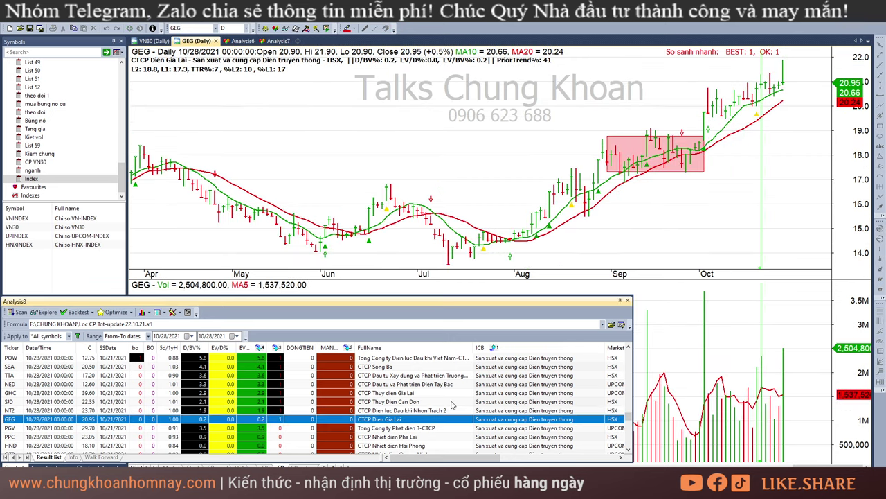
scroll(454, 404, "down", 3)
left_click(451, 393)
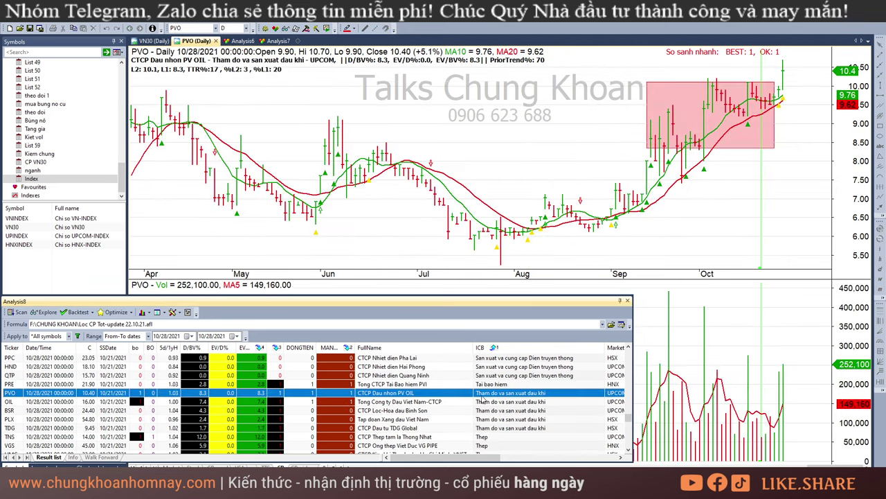
left_click(804, 125)
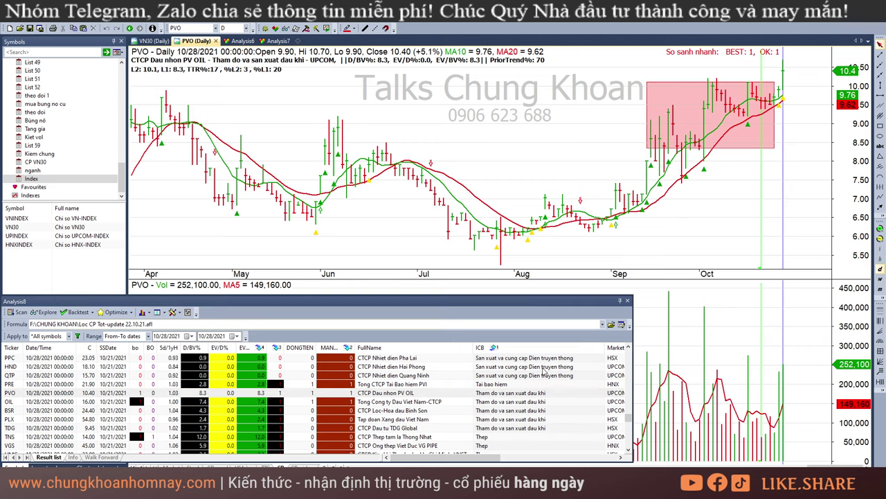
left_click(535, 403)
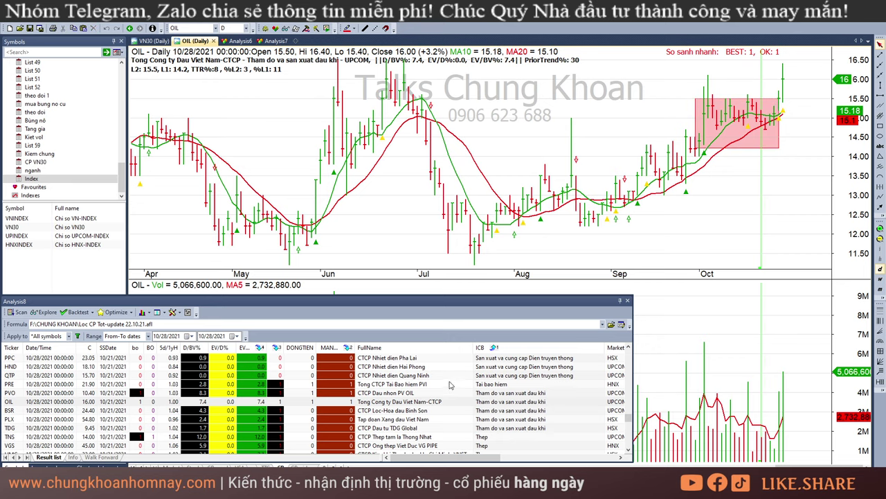
left_click(417, 412)
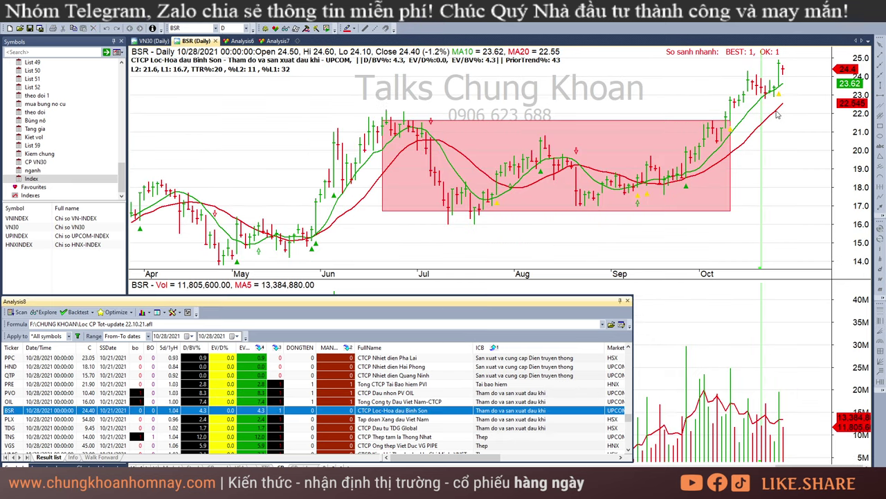
left_click(732, 168)
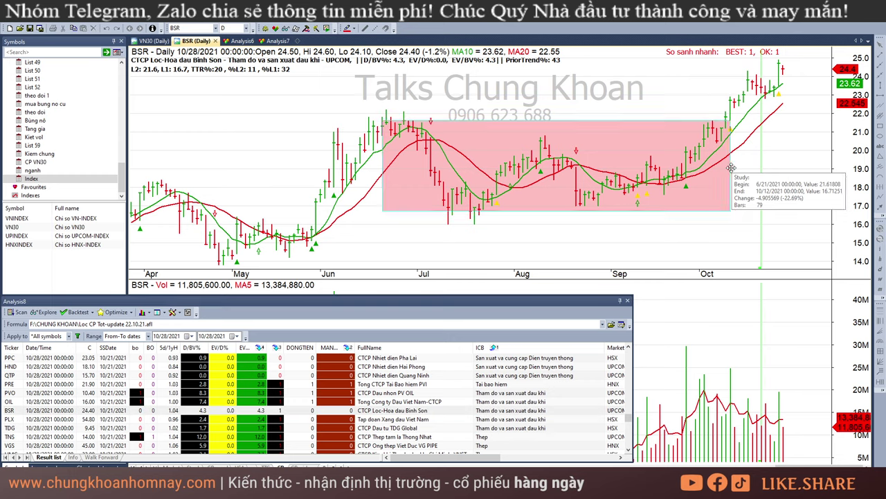
left_click_drag(747, 166, 785, 153)
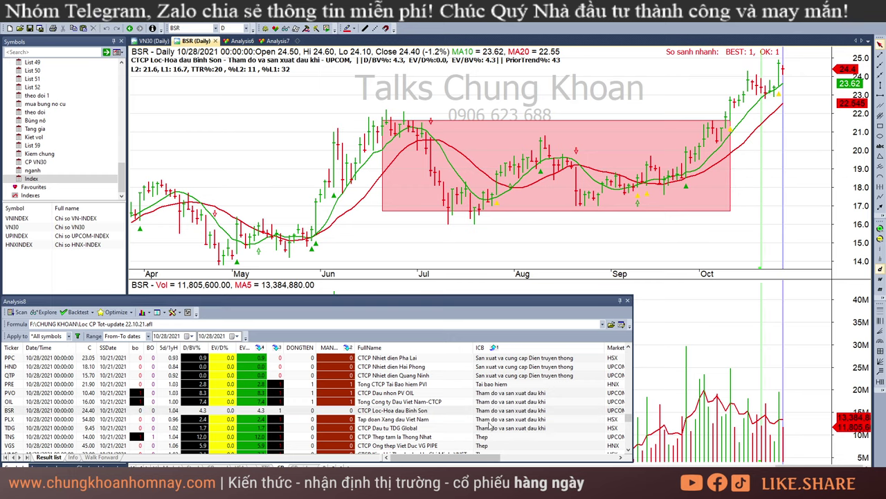
- Show PLX's daily chart and extend its shaded base rectangle to the second-to-last bar, with its lower edge at about 52.9
left_click(483, 420)
left_click(742, 217)
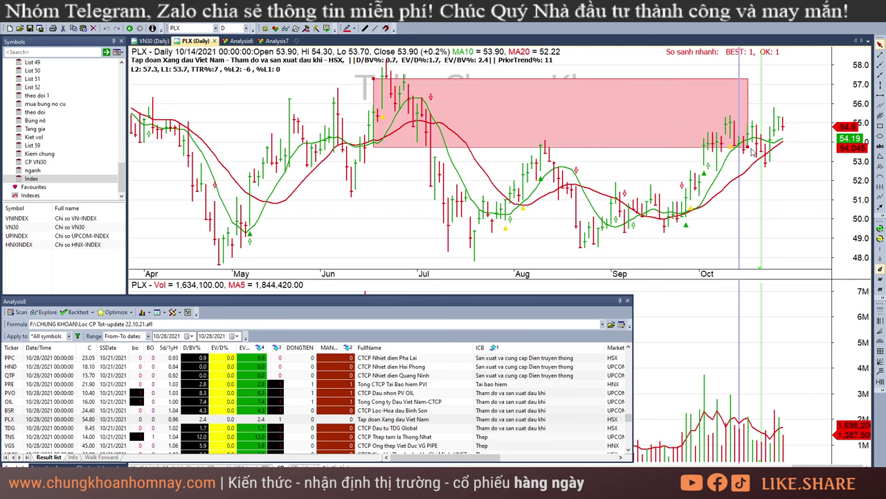
left_click_drag(748, 147, 779, 162)
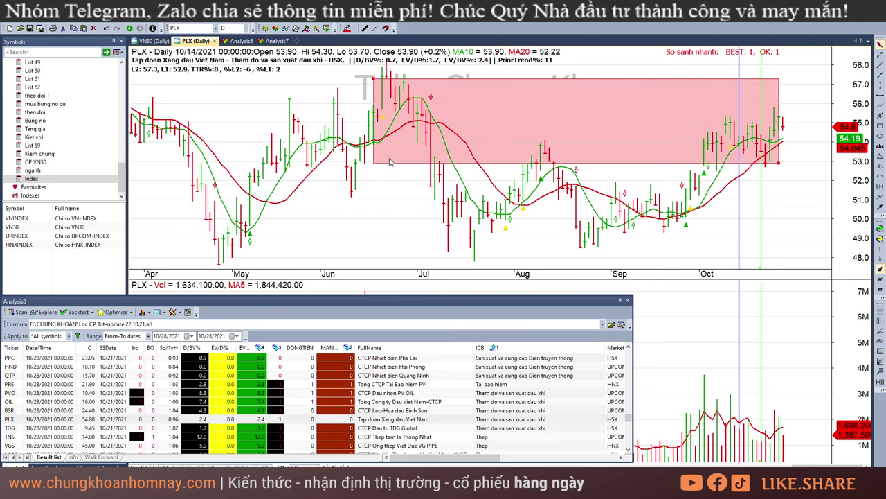
- Find the steel stocks in the results and review the daily charts of TNS and VGS
scroll(493, 429, "down", 1)
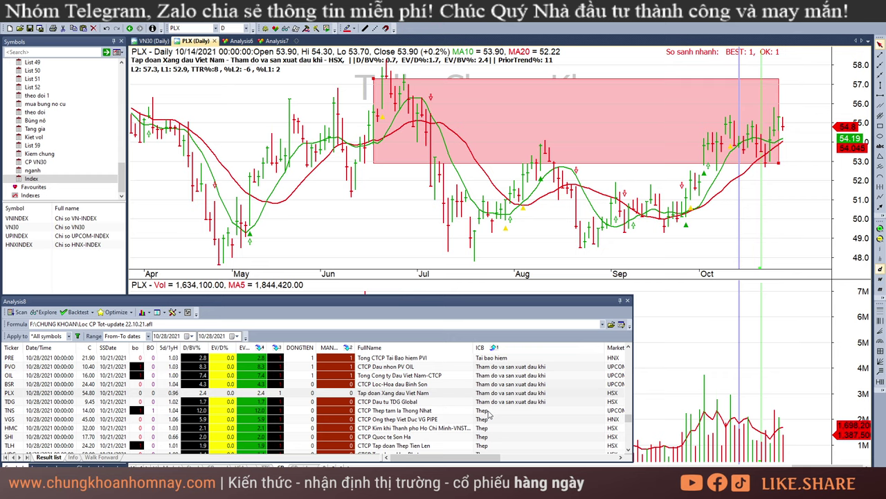
left_click(488, 412)
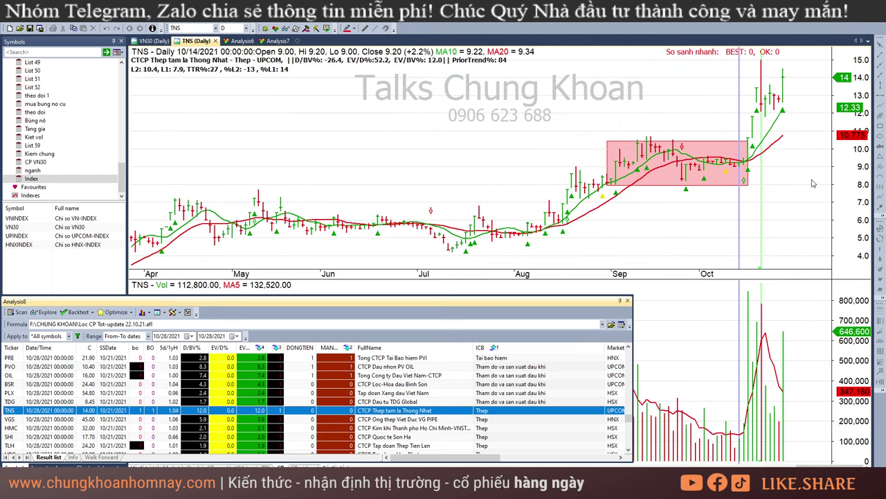
key("Down")
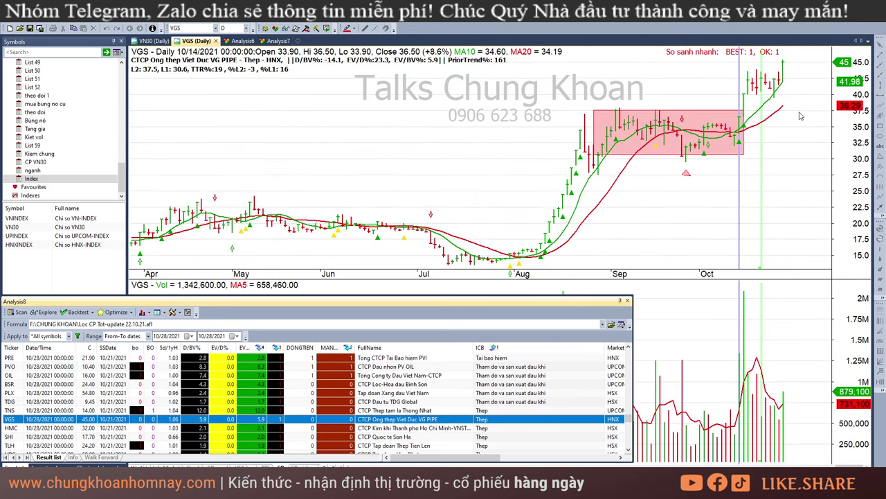
- Extend VGS's shaded base rectangle by one bar, spanning about 30.7 to 37.6, and select the latest bar
left_click(725, 142)
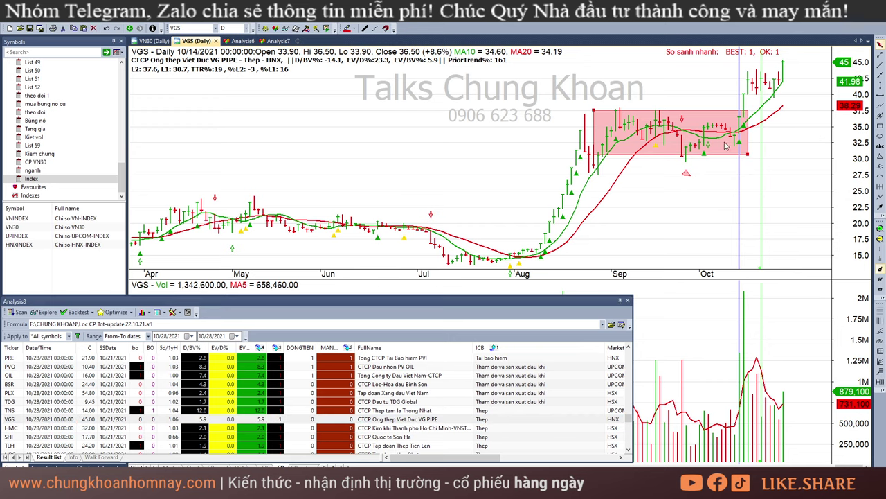
left_click(742, 179)
left_click(745, 179)
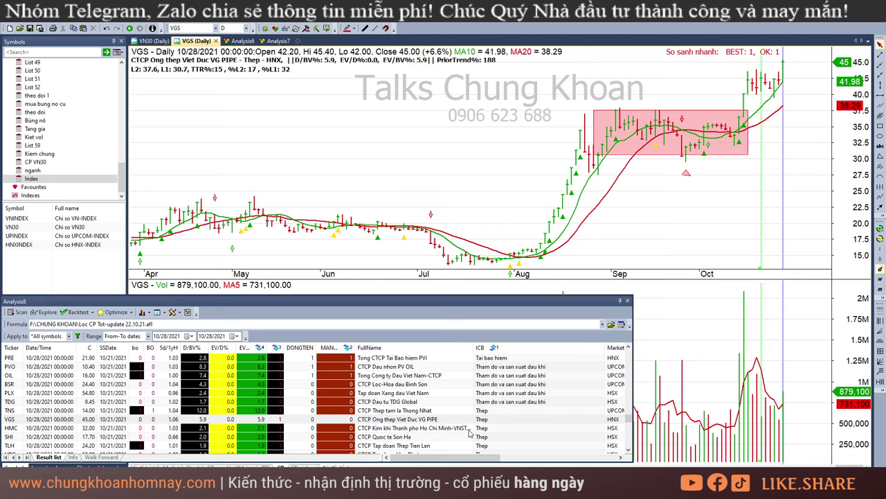
- Review the daily charts of the steel stocks HMC and SHI
left_click(470, 428)
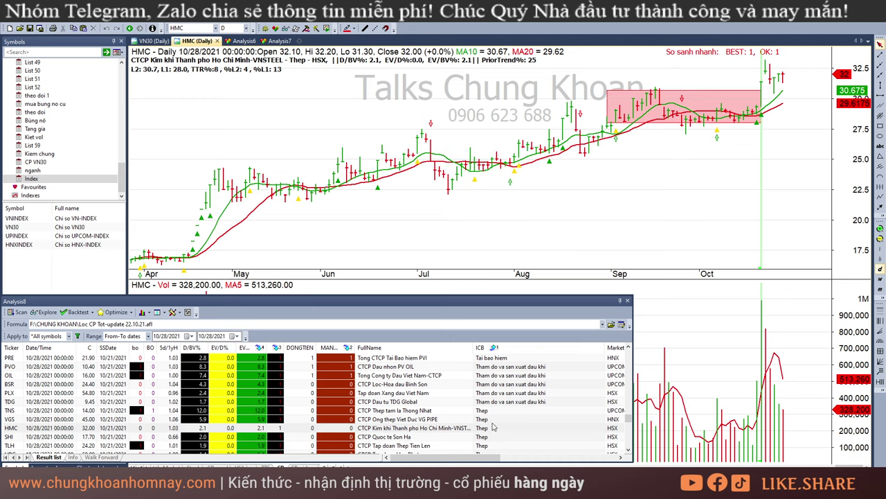
left_click(488, 439)
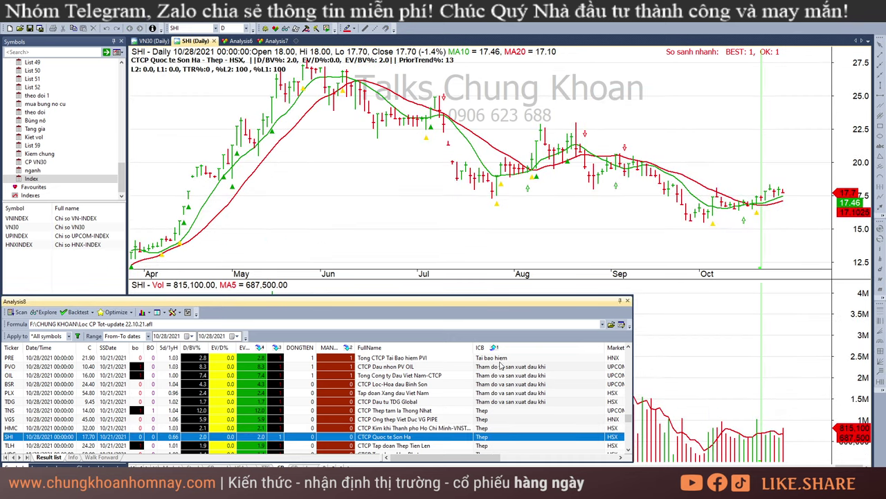
- Review the daily charts of the steel stocks from TLH and HPG through TIS, TVN, NKG and ITQ
key("Down")
key("Down")
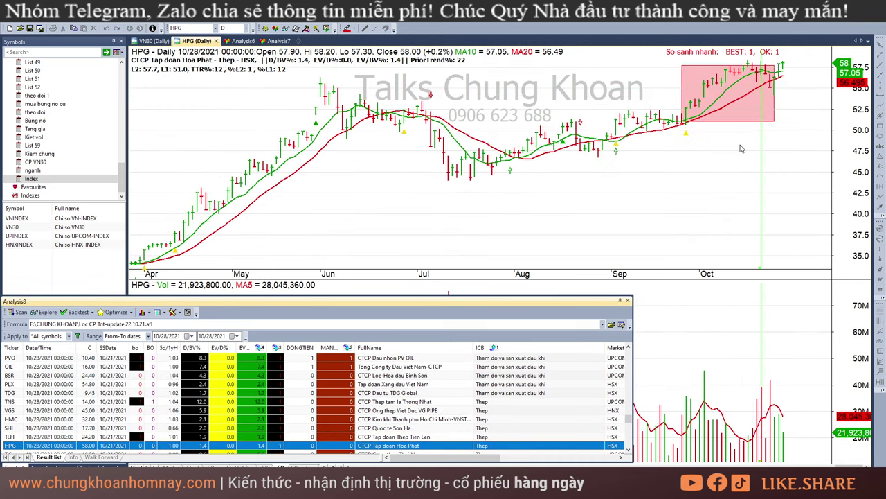
key("Up")
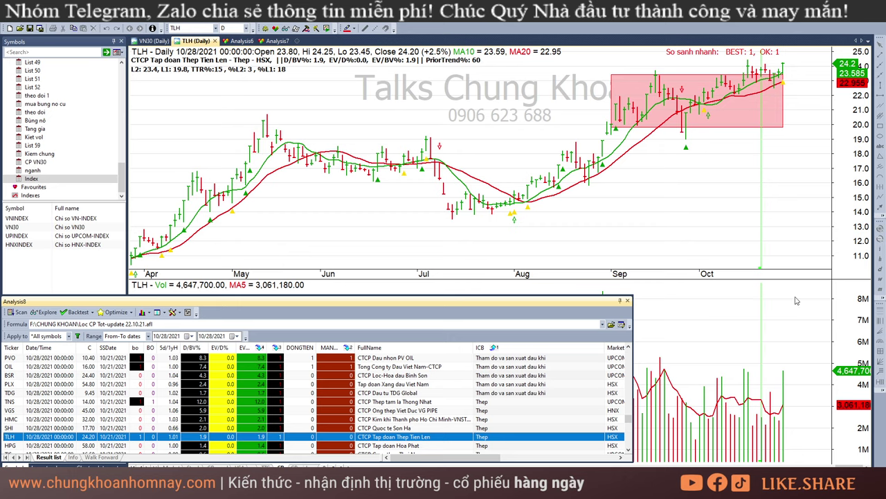
key("Down")
key("Down")
key("Down")
key("Down")
key("Down")
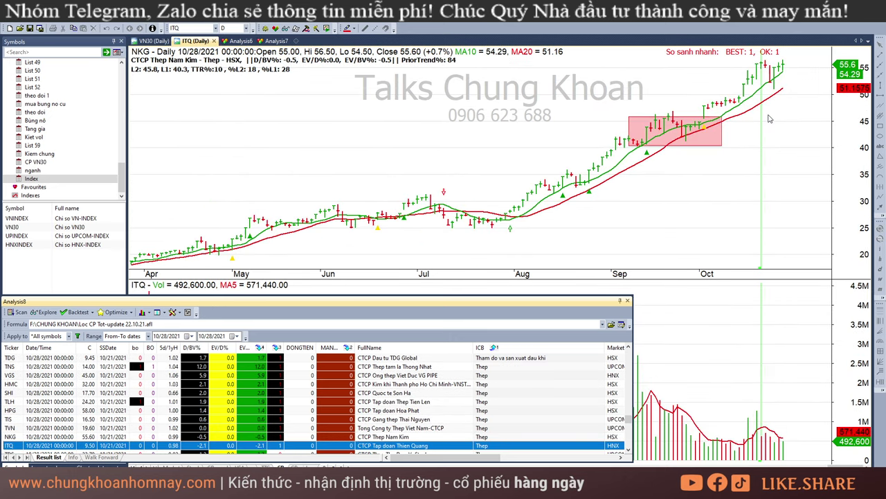
- Go through the daily charts of the remaining steel stocks TDS, VIS, VCA, SMC, HSG and POM
key("Down")
key("Down")
key("Down")
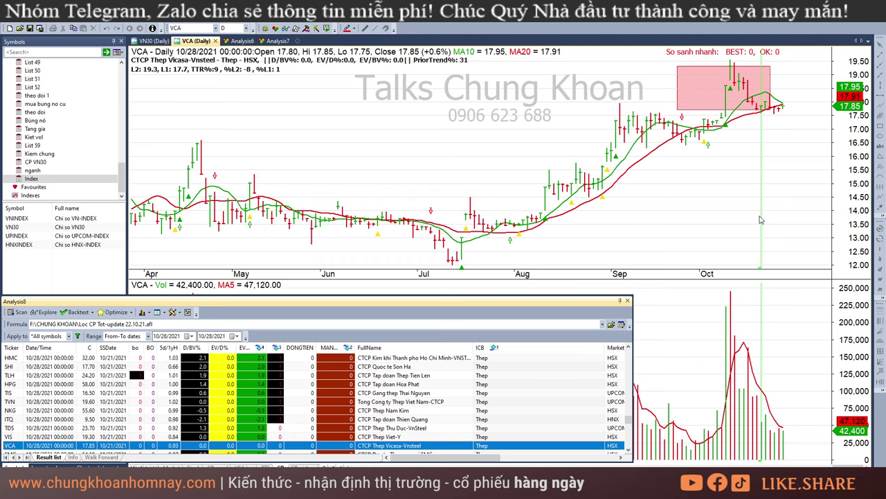
key("Down")
key("Down")
key("Down")
- Review the charts of telecom equipment stocks SAM and VGI and oil-services stock POS, and look through the construction materials results
key("Down")
key("Down")
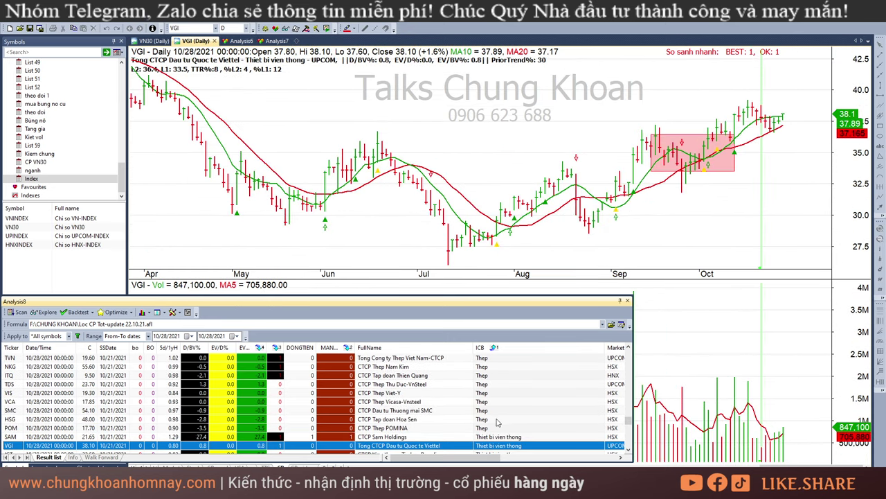
key("Up")
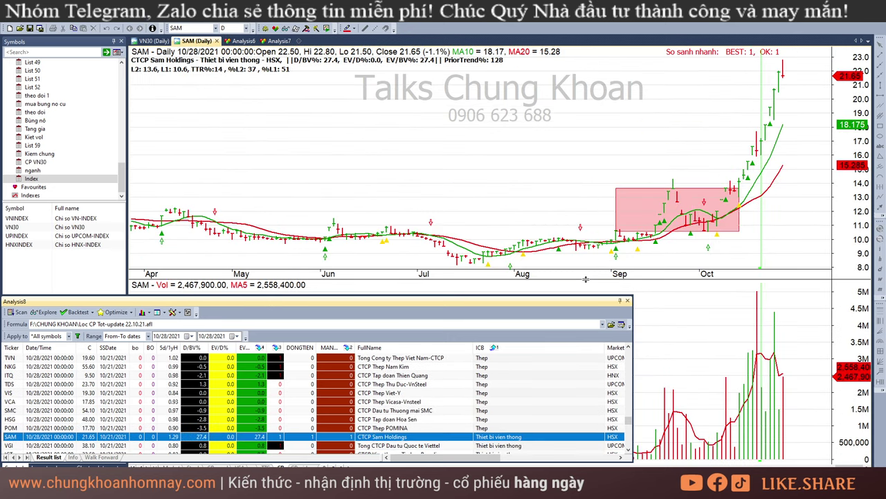
key("Down")
key("Down")
scroll(526, 409, "down", 3)
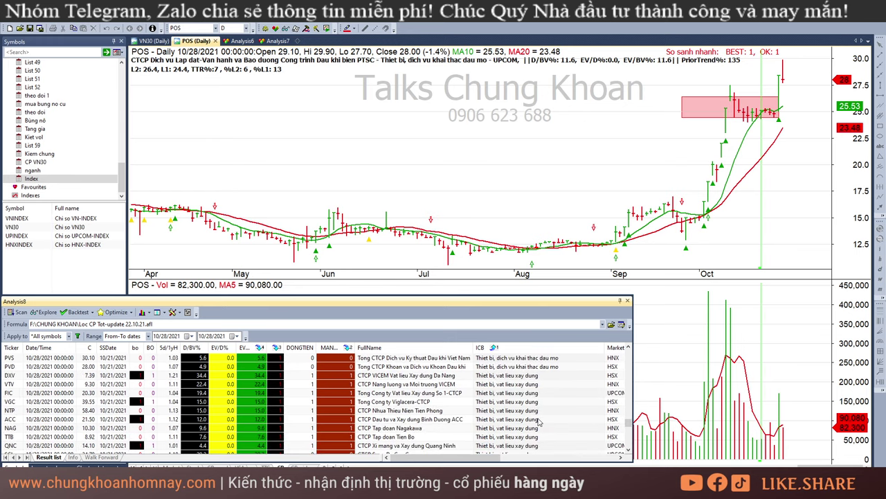
scroll(539, 423, "down", 5)
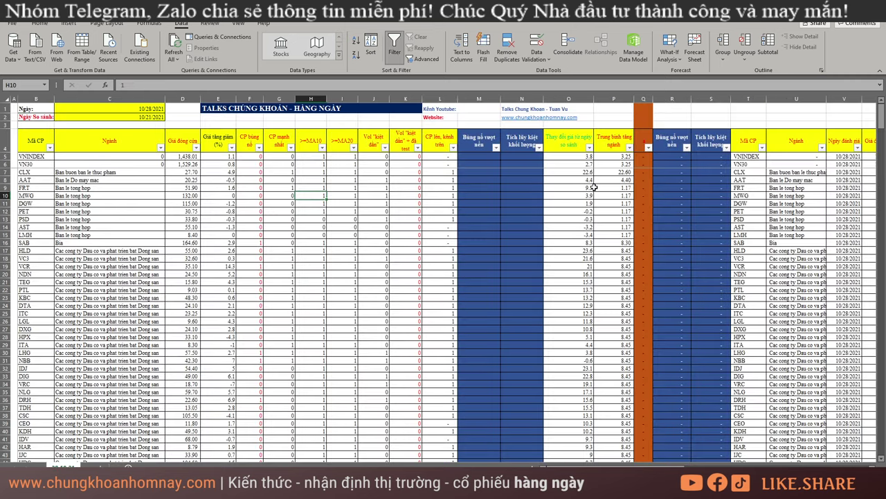
- Switch to the daily stock table in Excel, look through its sector rows and highlight the range A1:U39
left_click(20, 108)
left_click_drag(20, 109, 691, 355)
scroll(498, 328, "down", 20)
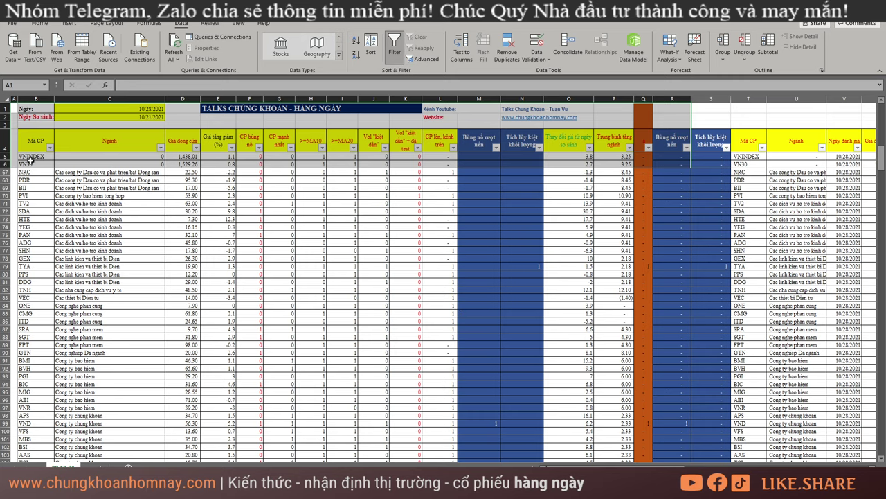
left_click_drag(13, 104, 617, 430)
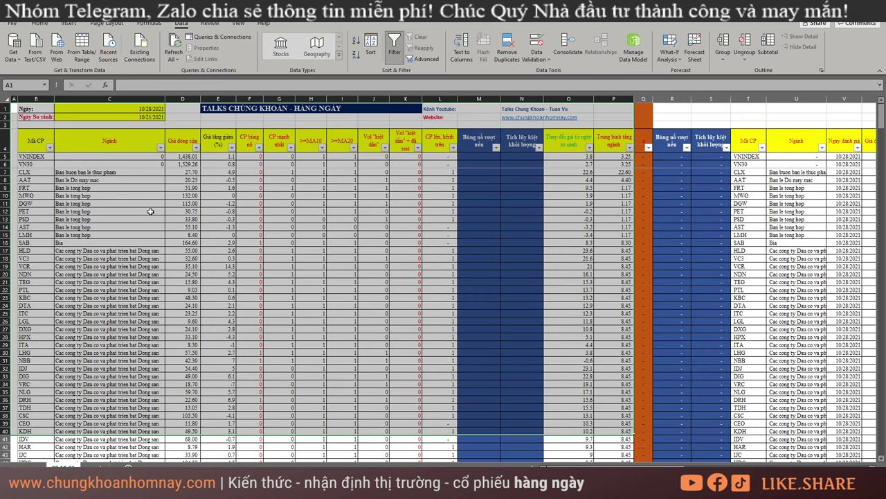
left_click_drag(12, 109, 779, 424)
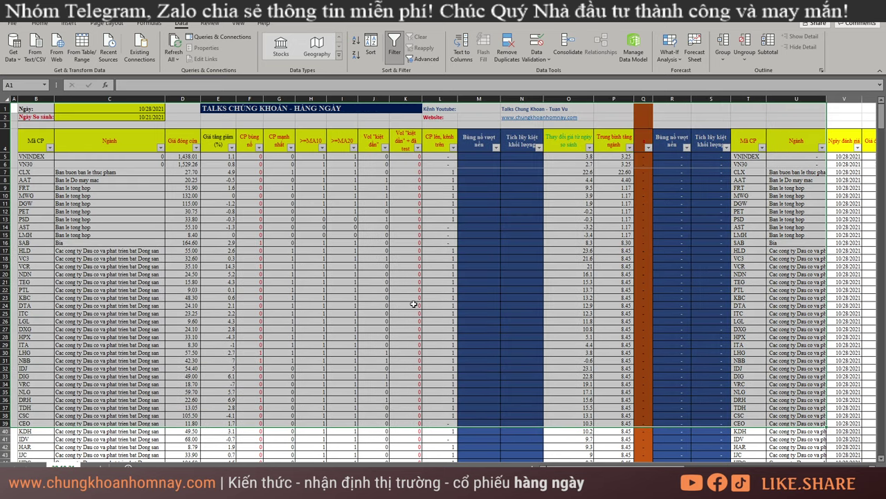